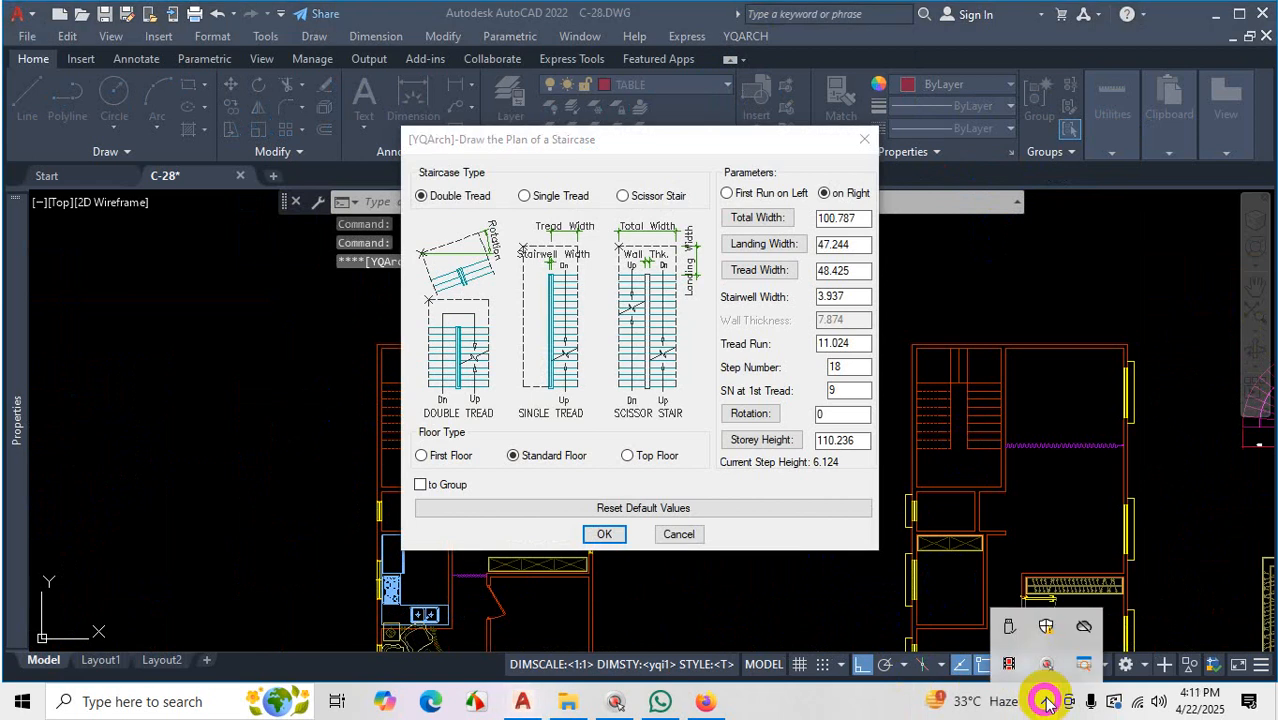
Switch to Firefox to view the ground floor plan PDF, and return to the staircase dialog in AutoCAD.
left_click(705, 701)
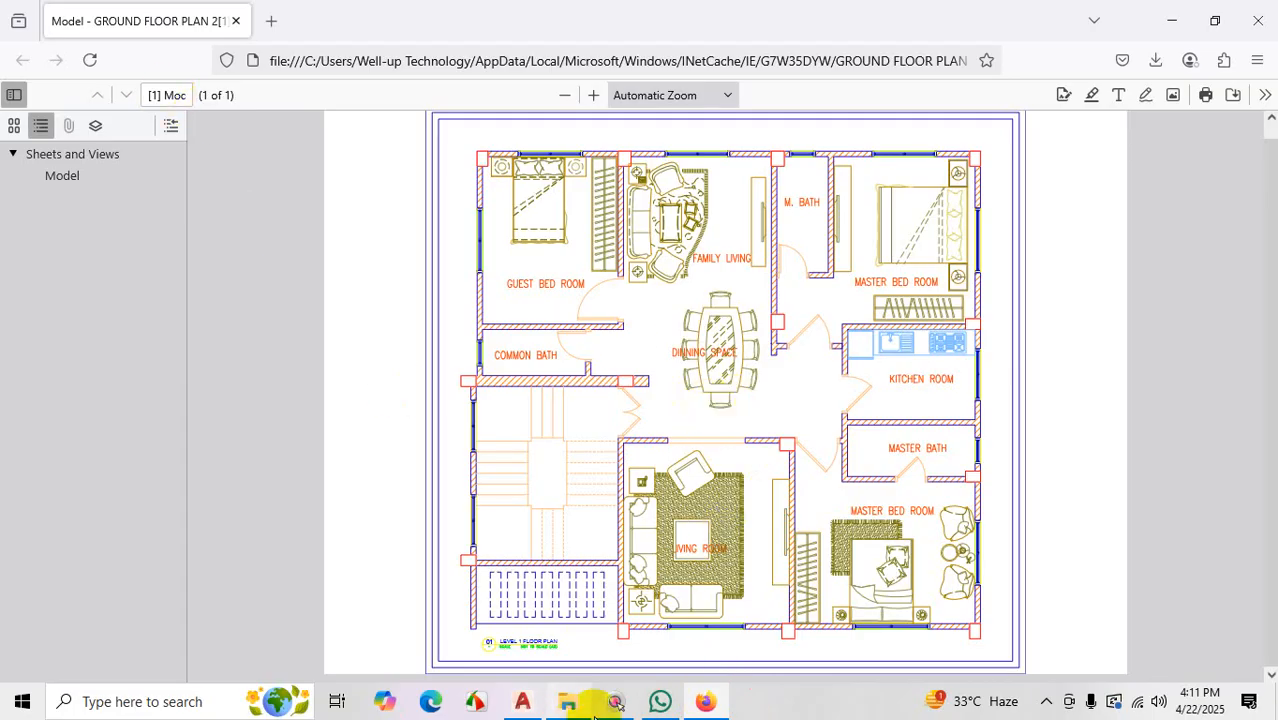
mouse_move(659, 703)
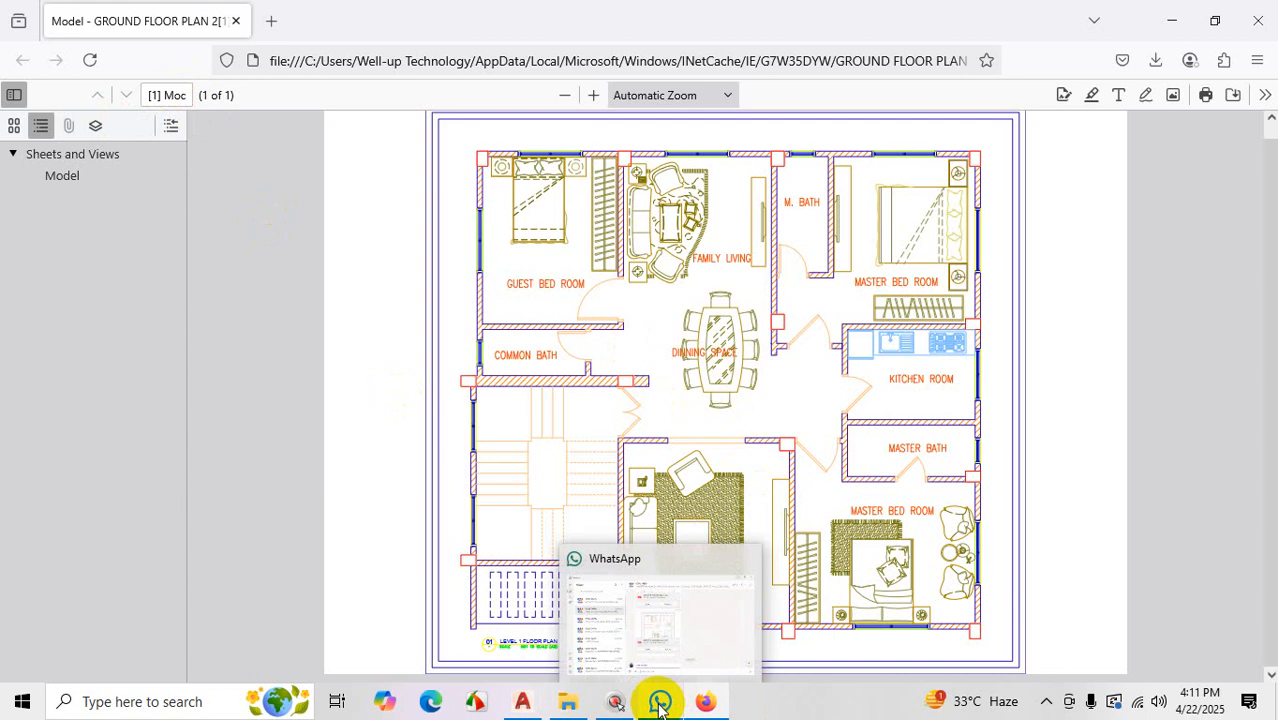
mouse_move(522, 701)
left_click(545, 610)
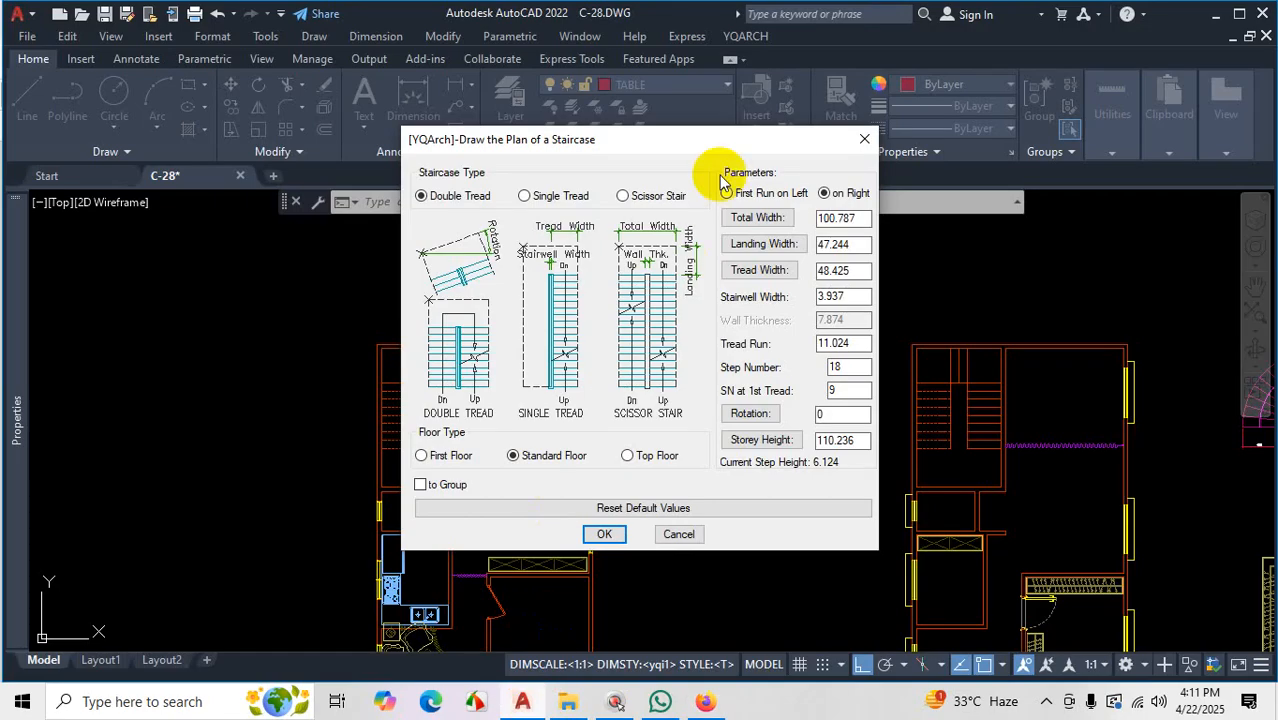
Move the staircase plan dialog clear of the existing stair in the floor plan.
left_click_drag(726, 141, 927, 116)
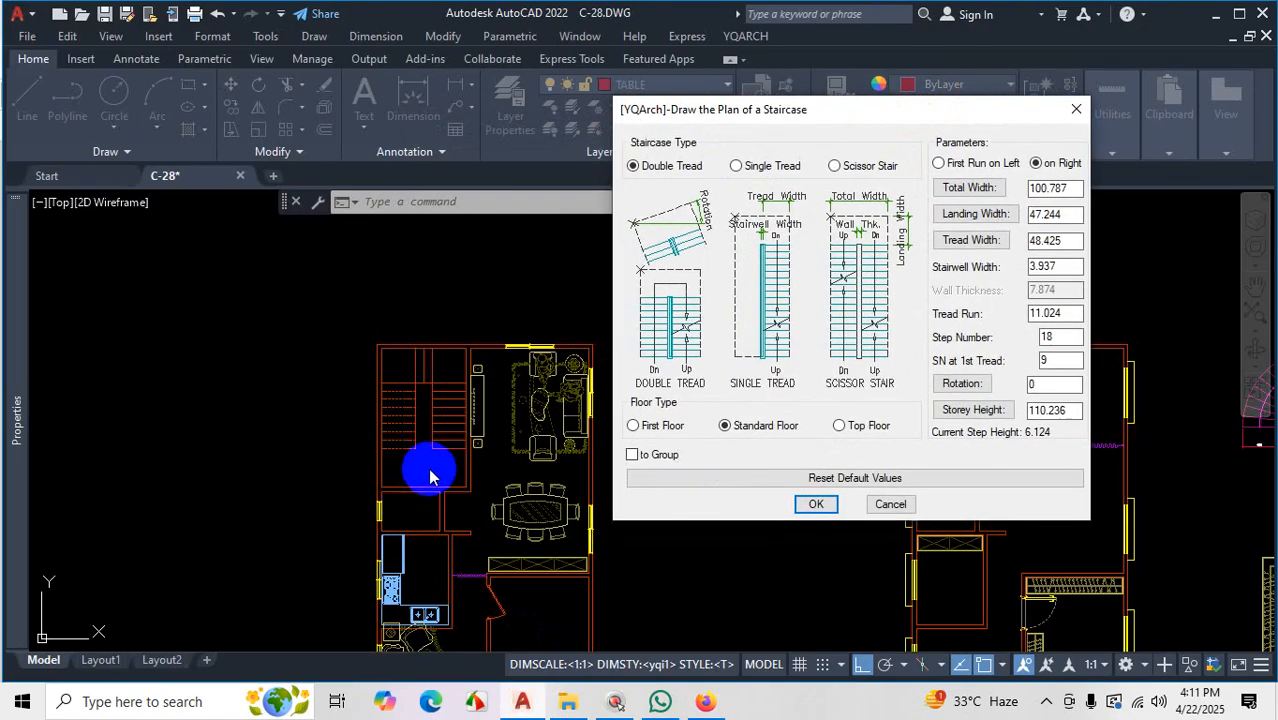
key("ctrl+1")
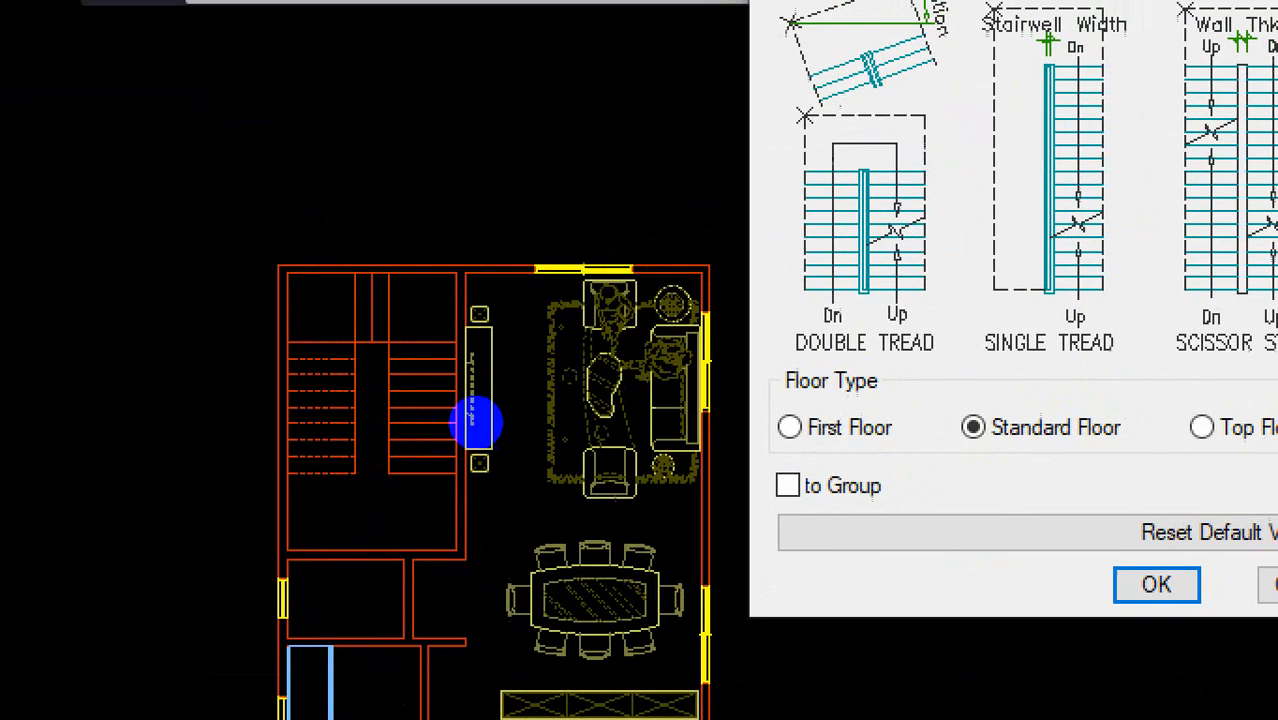
left_click(478, 420)
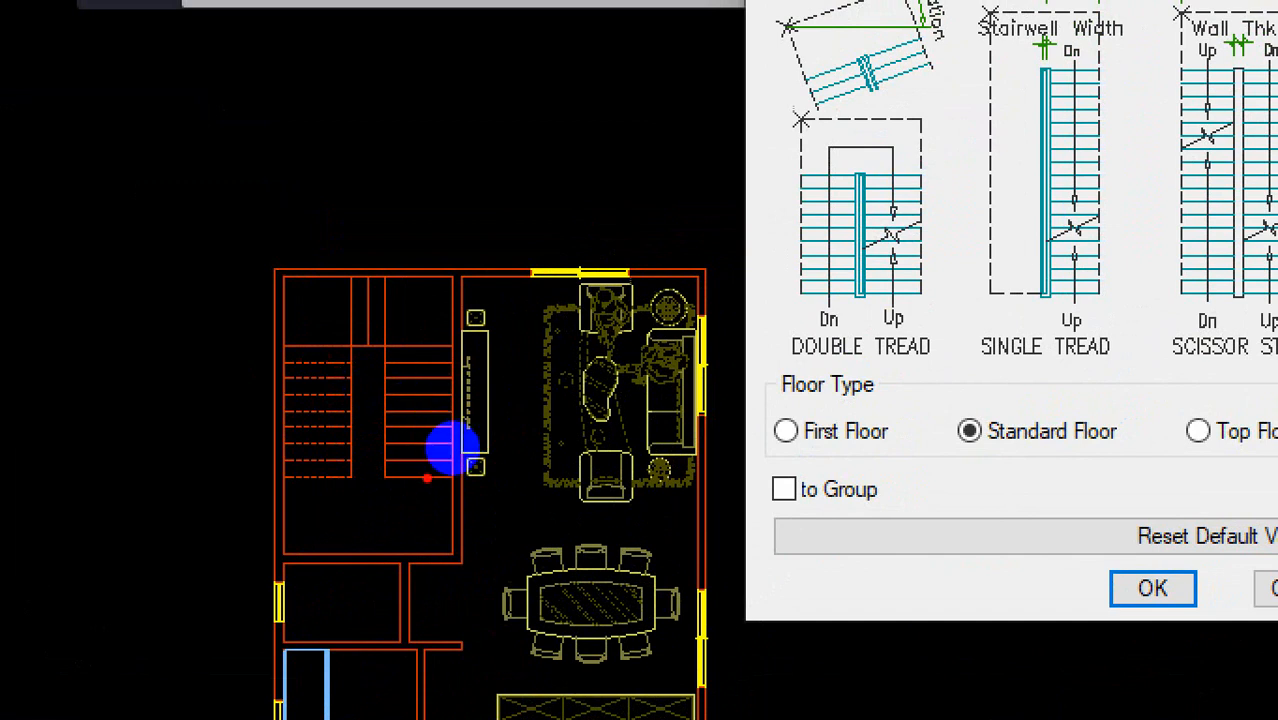
mouse_move(423, 480)
left_mouse_down()
mouse_move(425, 385)
mouse_move(308, 320)
mouse_move(310, 411)
left_mouse_up()
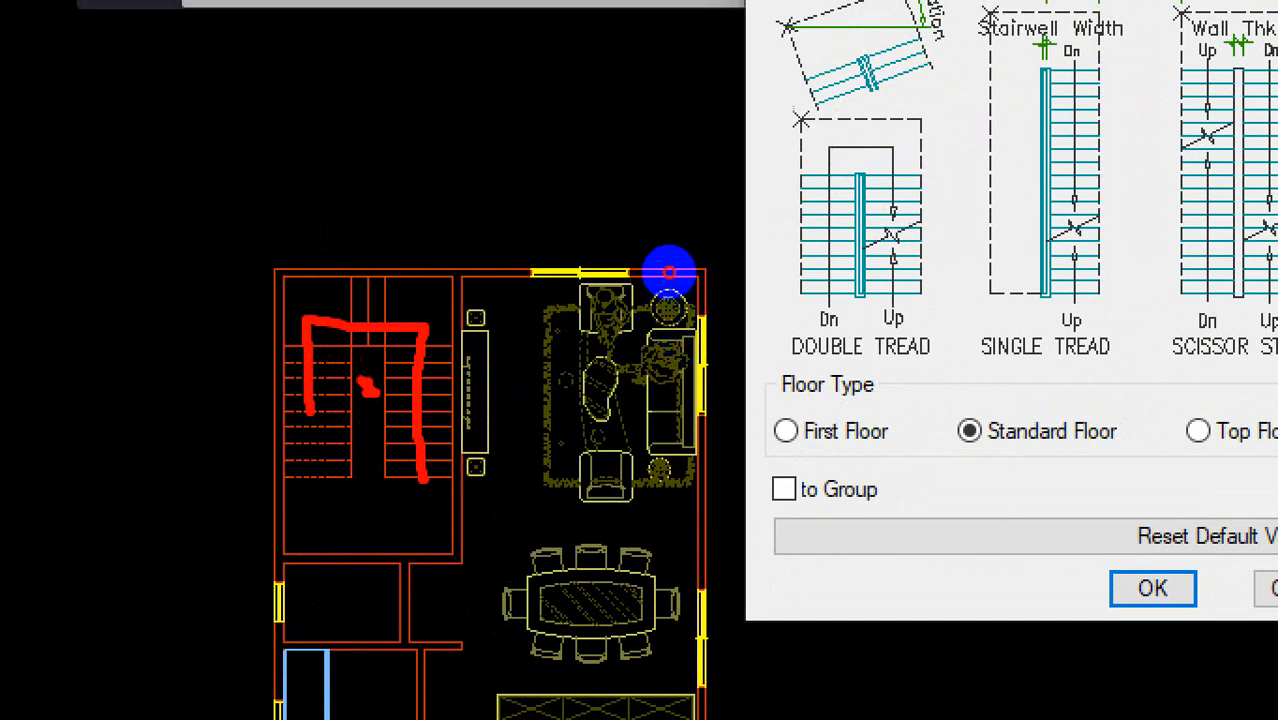
left_click_drag(859, 126, 859, 156)
left_click_drag(881, 108, 886, 171)
left_click_drag(837, 120, 837, 178)
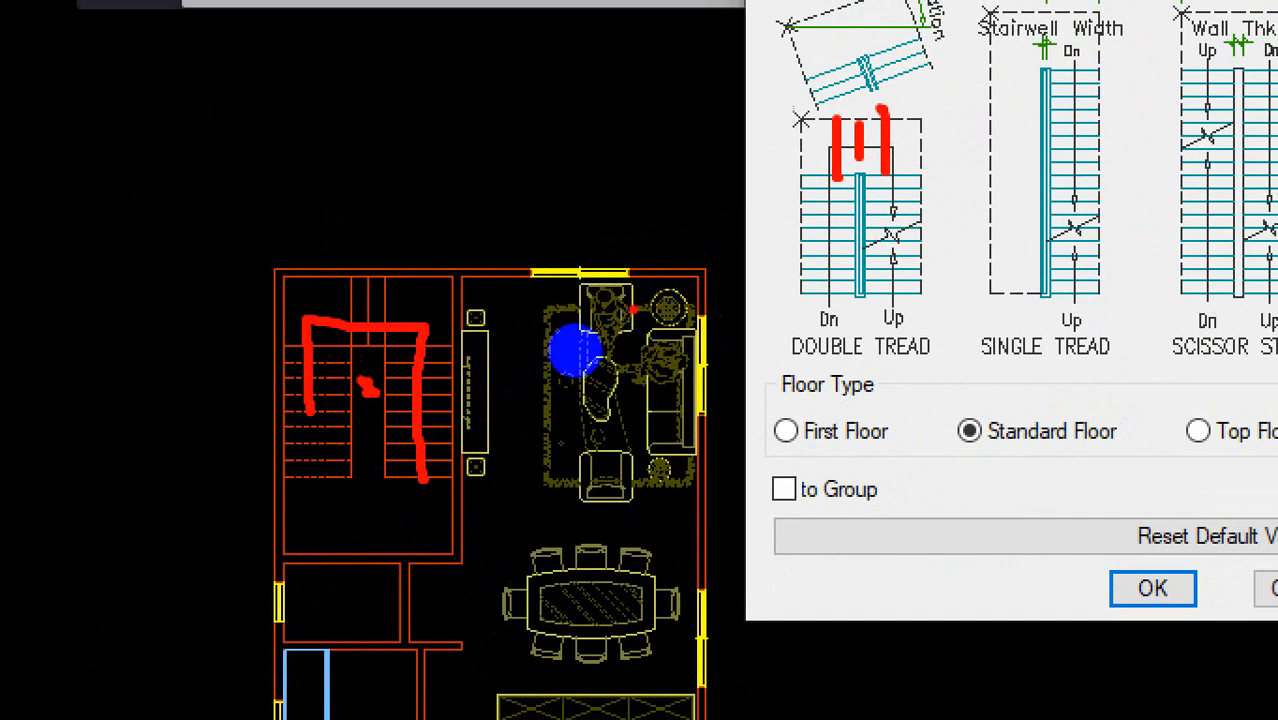
key("ctrl+1")
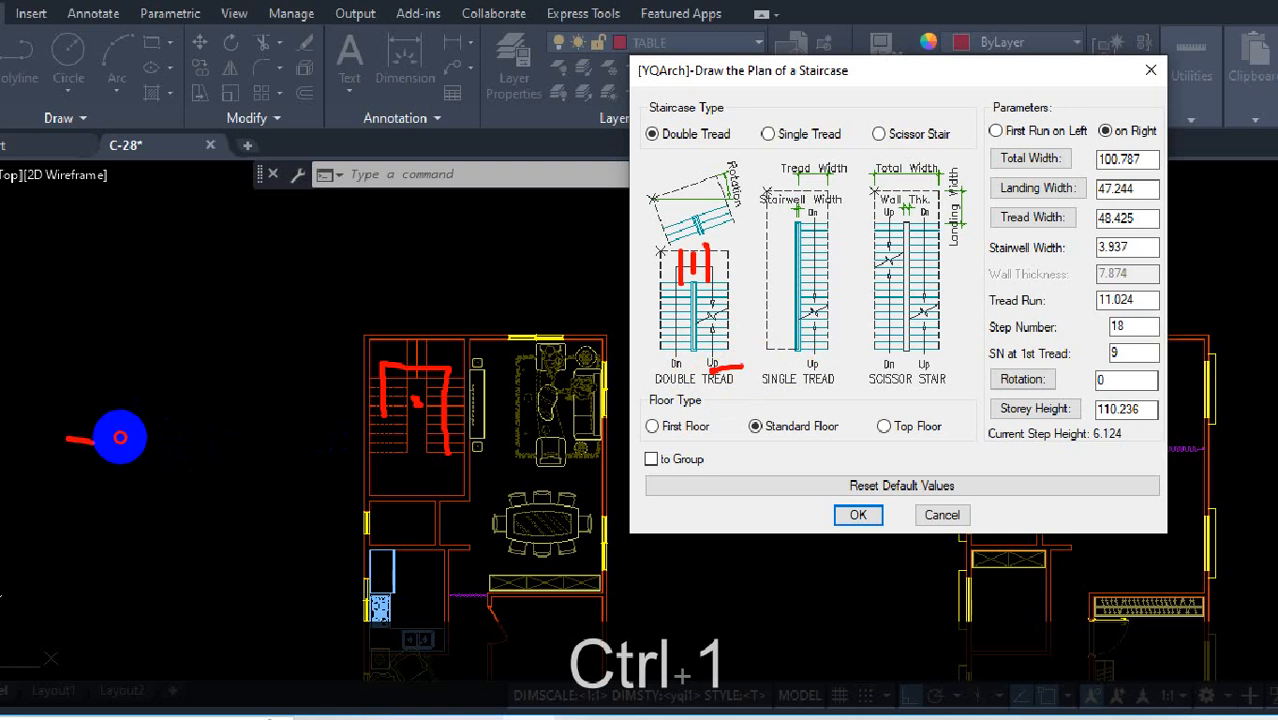
mouse_move(120, 437)
left_mouse_down()
mouse_move(160, 428)
mouse_move(391, 297)
mouse_move(455, 290)
left_mouse_up()
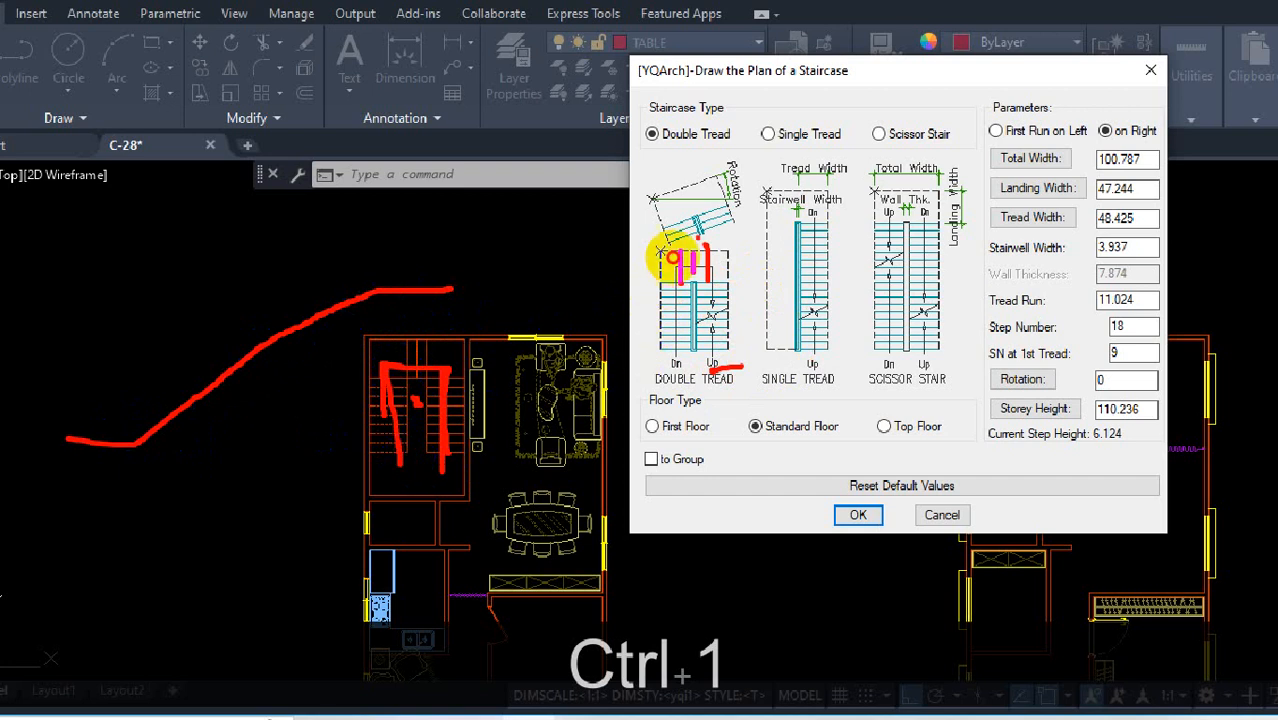
mouse_move(673, 257)
left_mouse_down()
mouse_move(697, 282)
mouse_move(657, 268)
left_mouse_up()
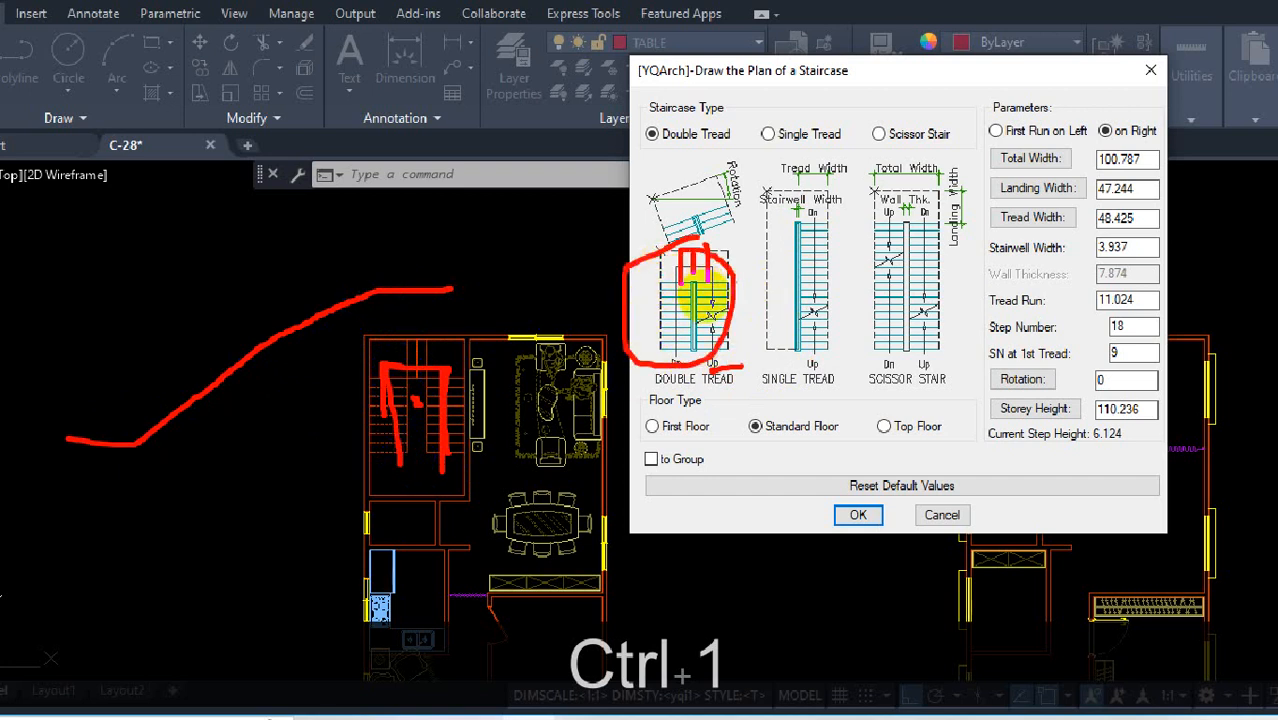
key("Escape")
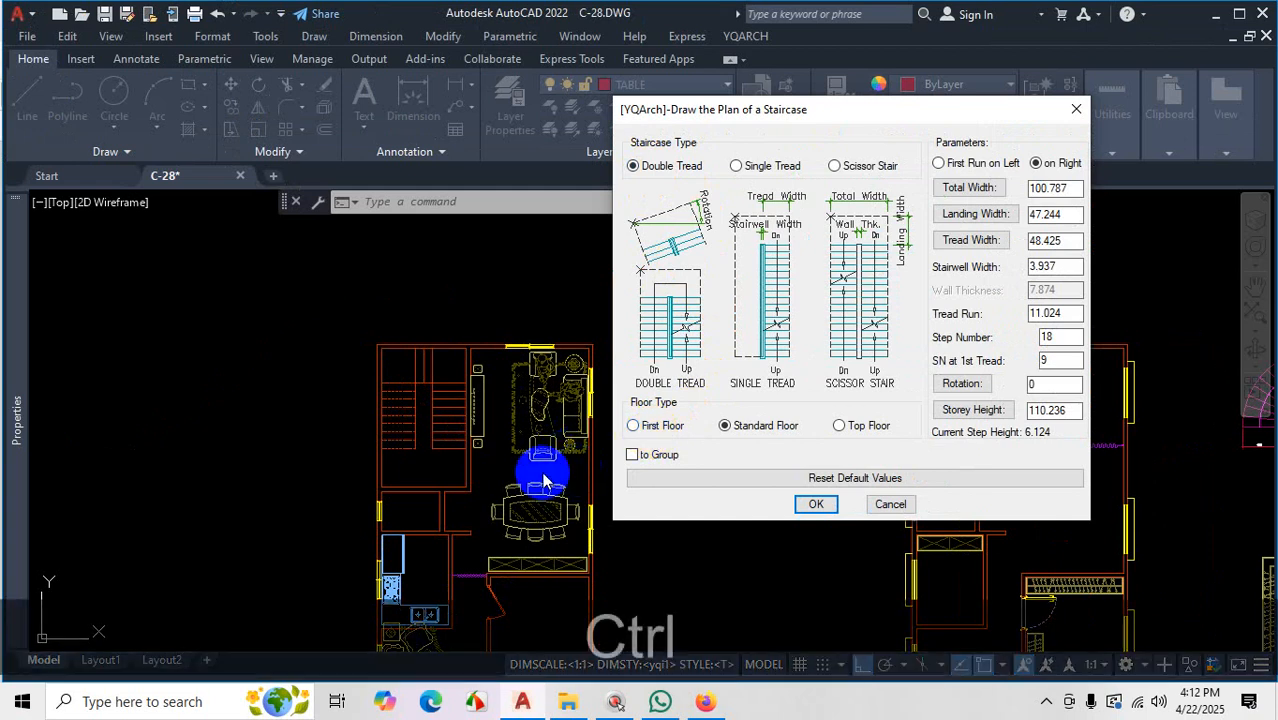
key("ctrl+1")
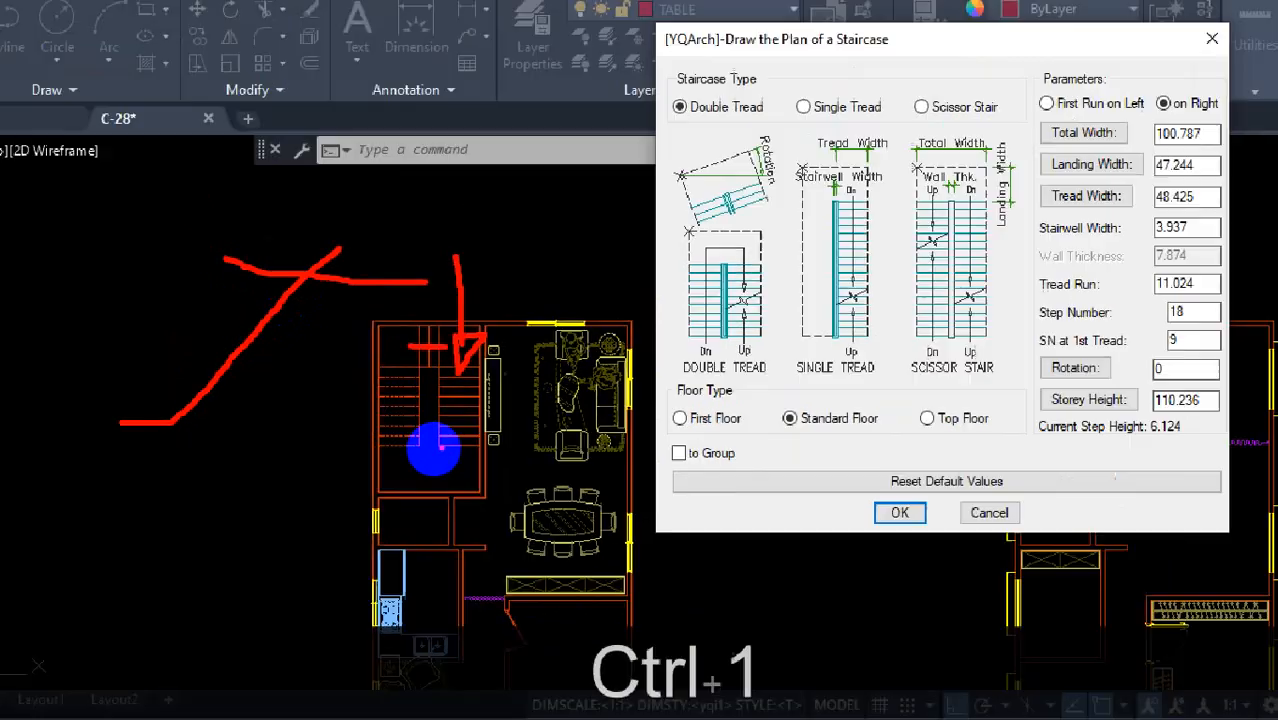
key("Escape")
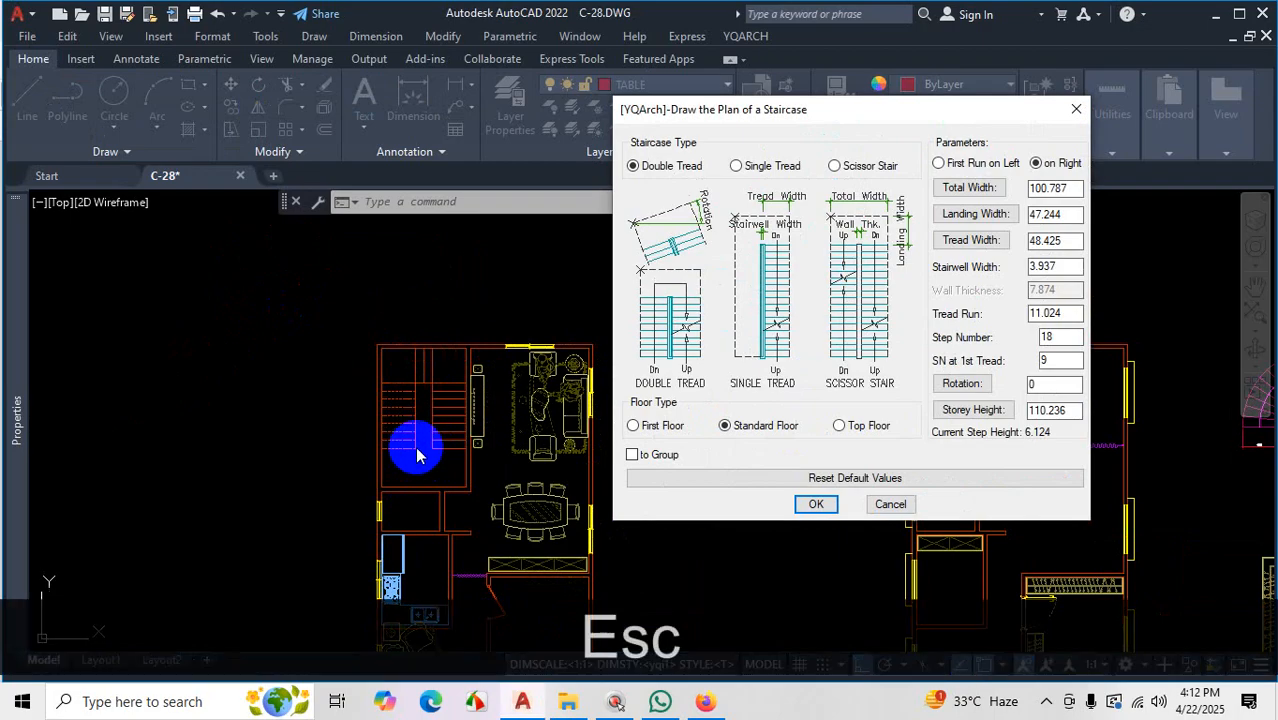
key("ctrl+1")
left_click(455, 517)
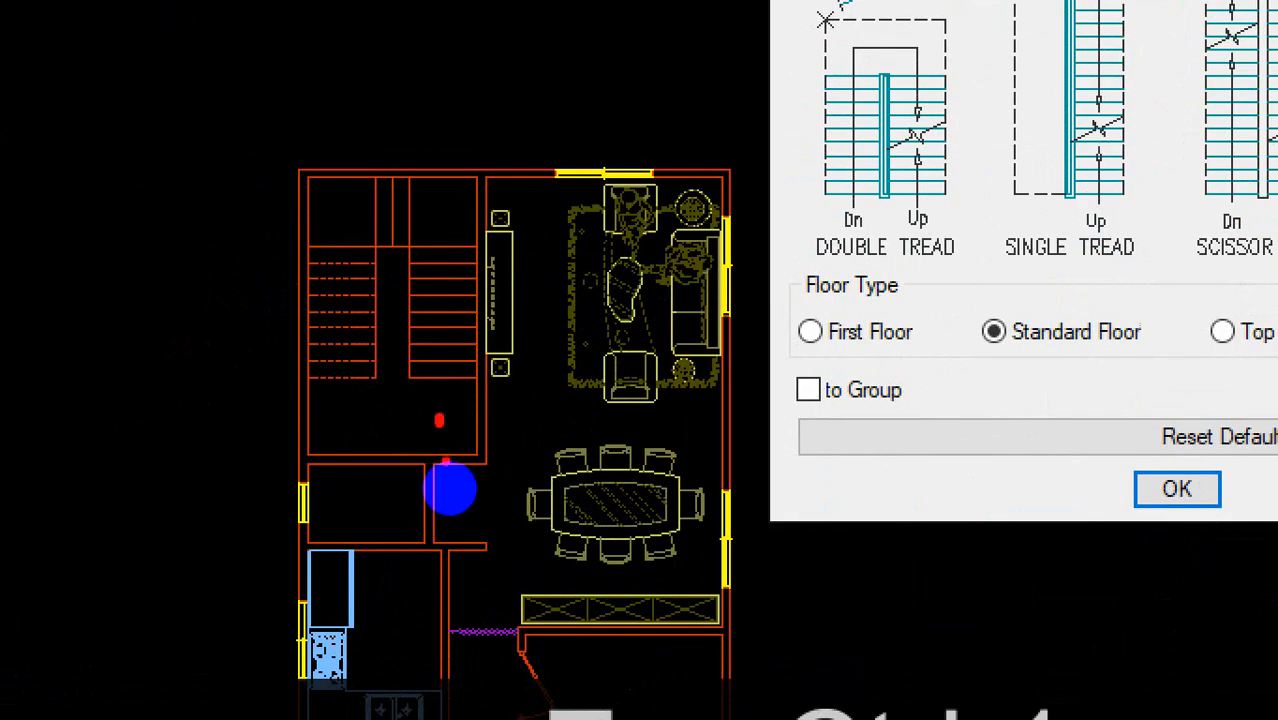
mouse_move(432, 488)
left_mouse_down()
mouse_move(413, 200)
mouse_move(283, 207)
mouse_move(288, 348)
left_mouse_up()
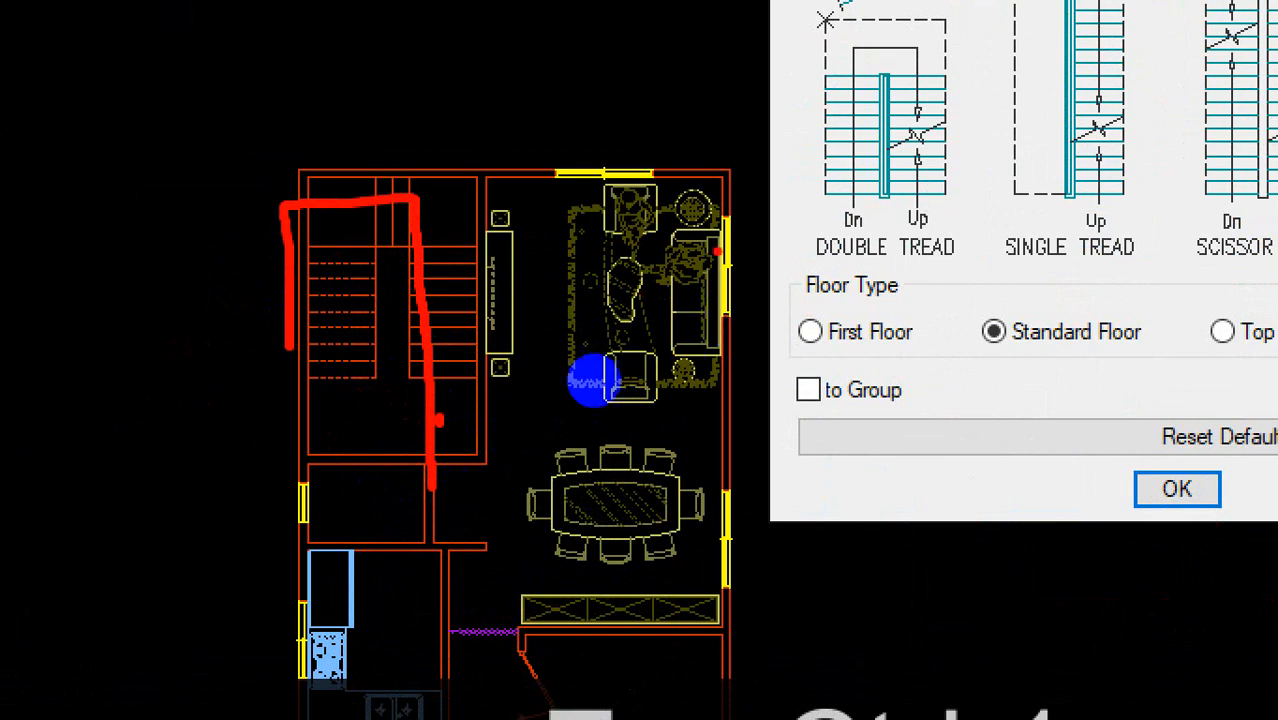
mouse_move(427, 236)
left_mouse_down()
mouse_move(340, 237)
mouse_move(313, 278)
left_mouse_up()
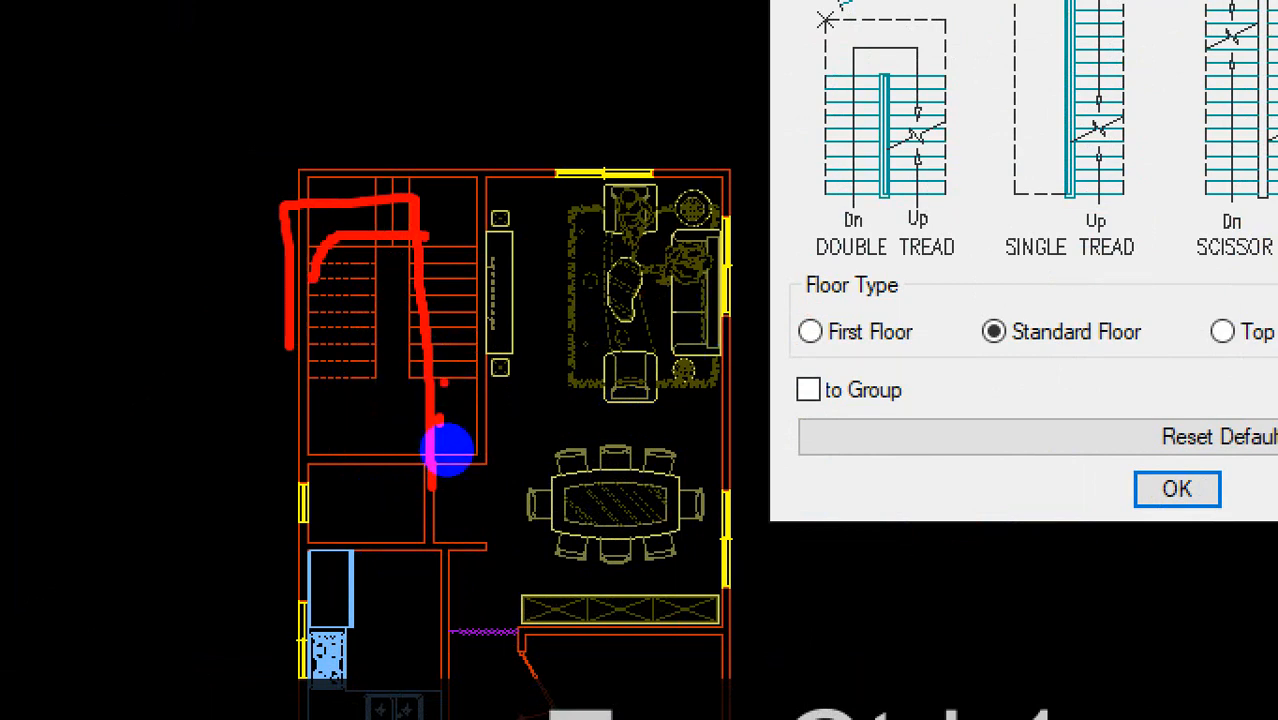
left_click_drag(445, 381, 465, 207)
left_click_drag(313, 380, 375, 380)
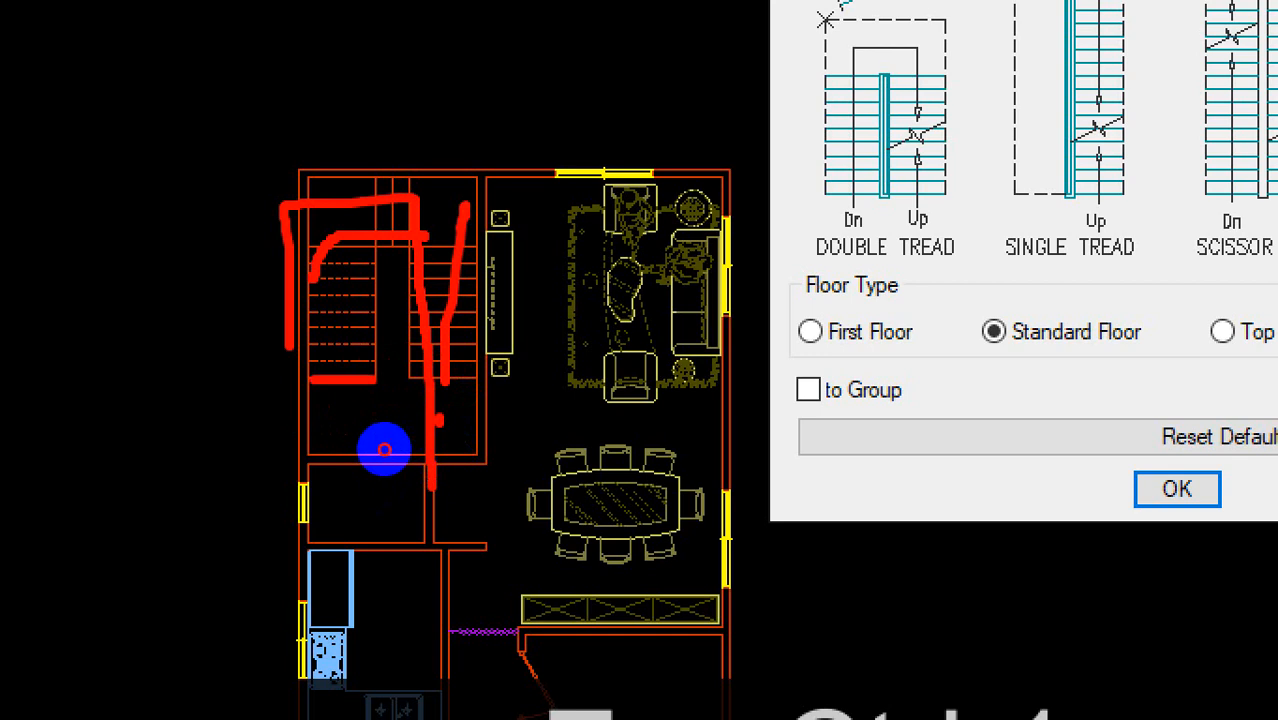
left_click_drag(1087, 318, 1117, 371)
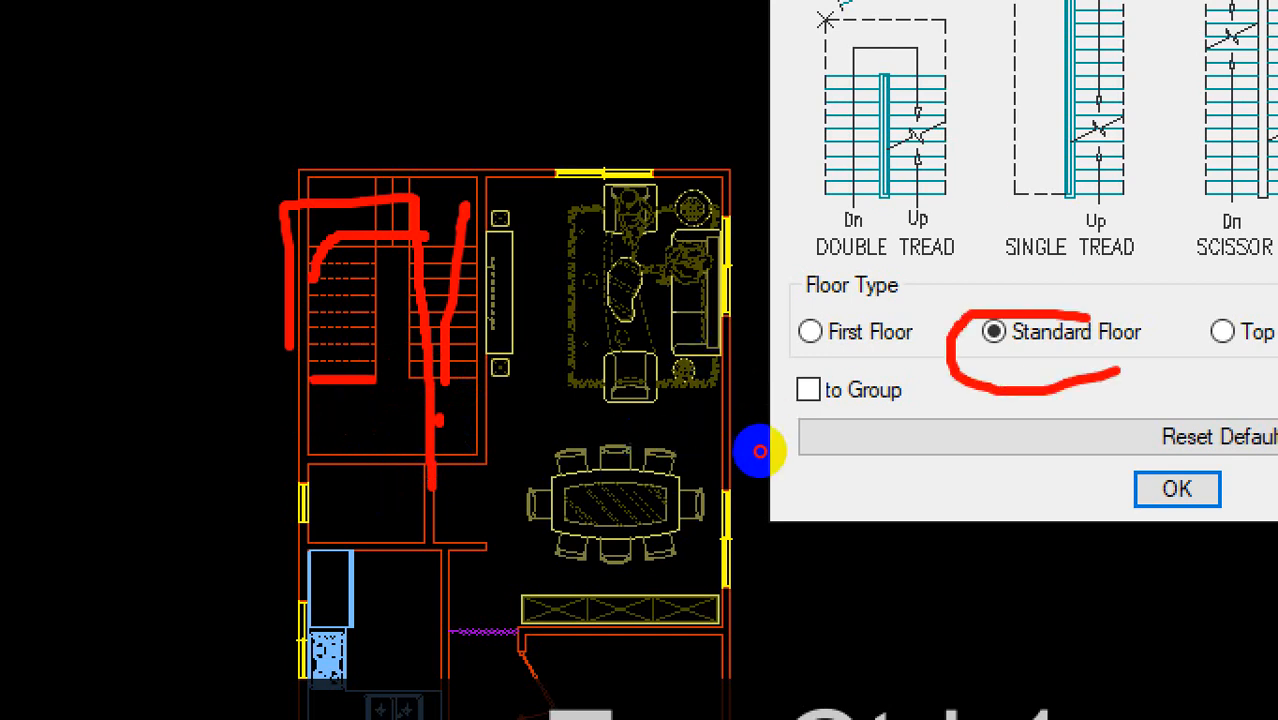
key("Escape")
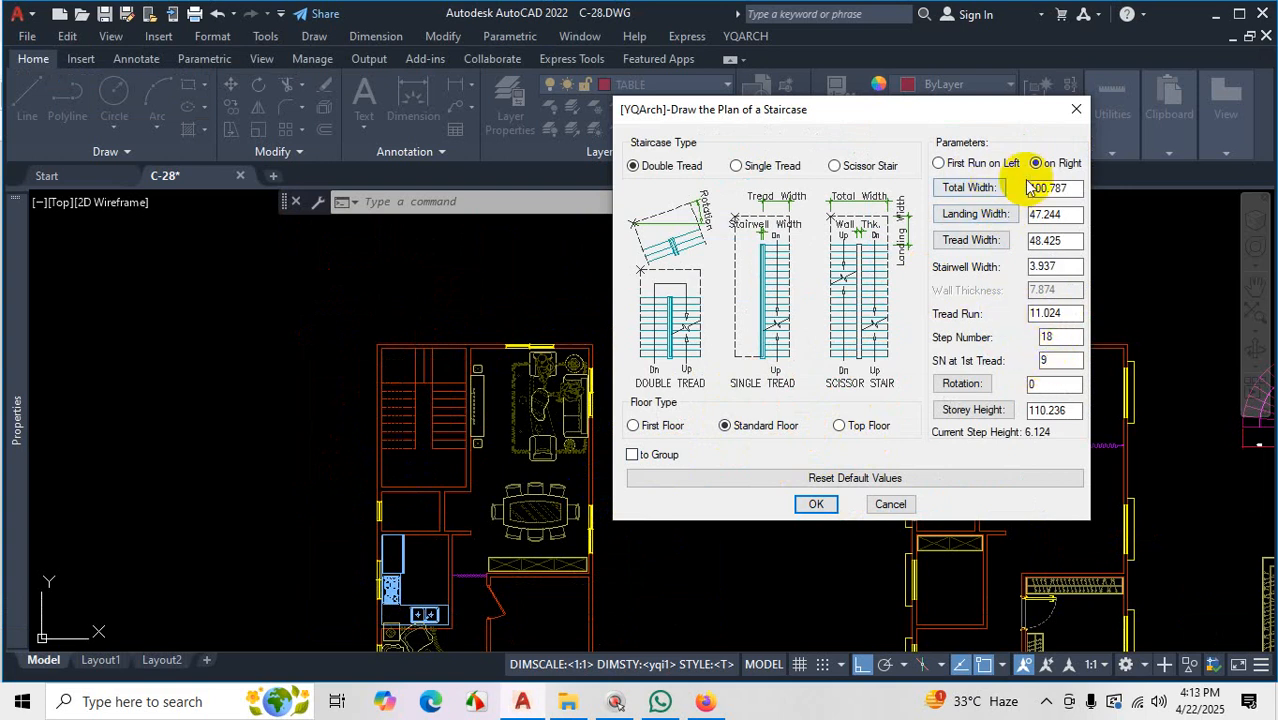
key("ctrl+1")
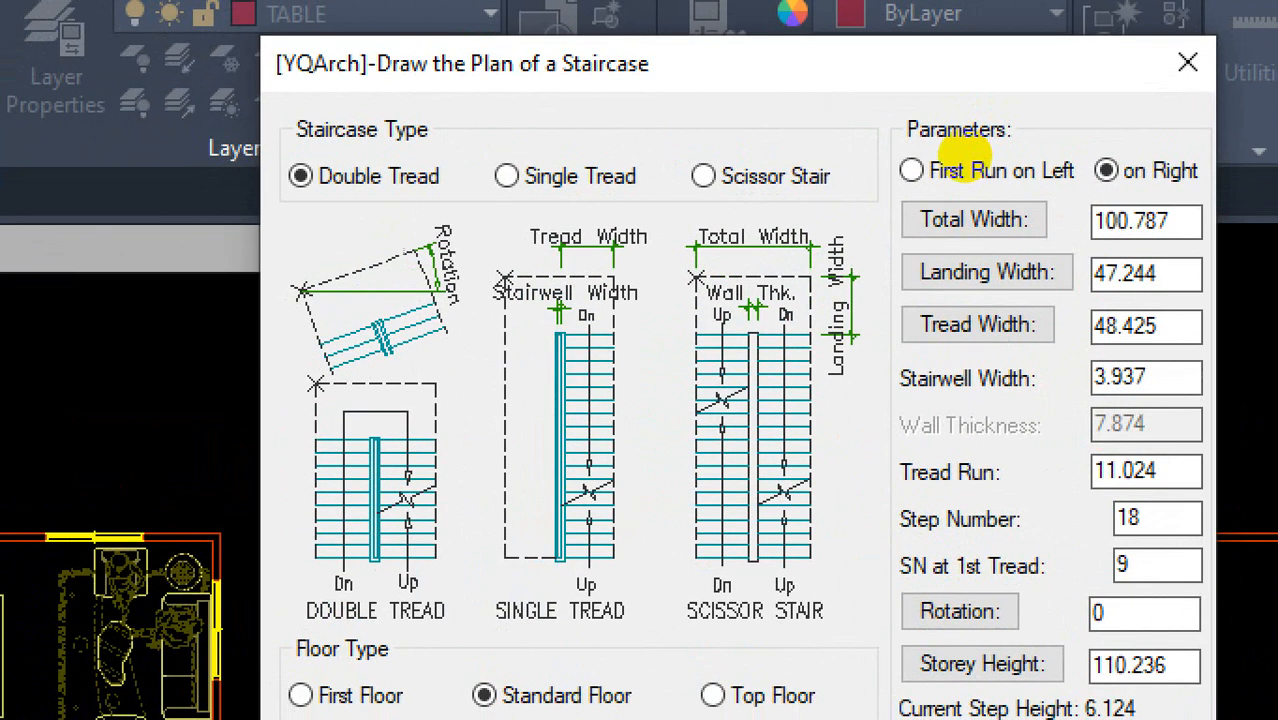
scroll(964, 165, "down", 2)
left_click(1085, 175)
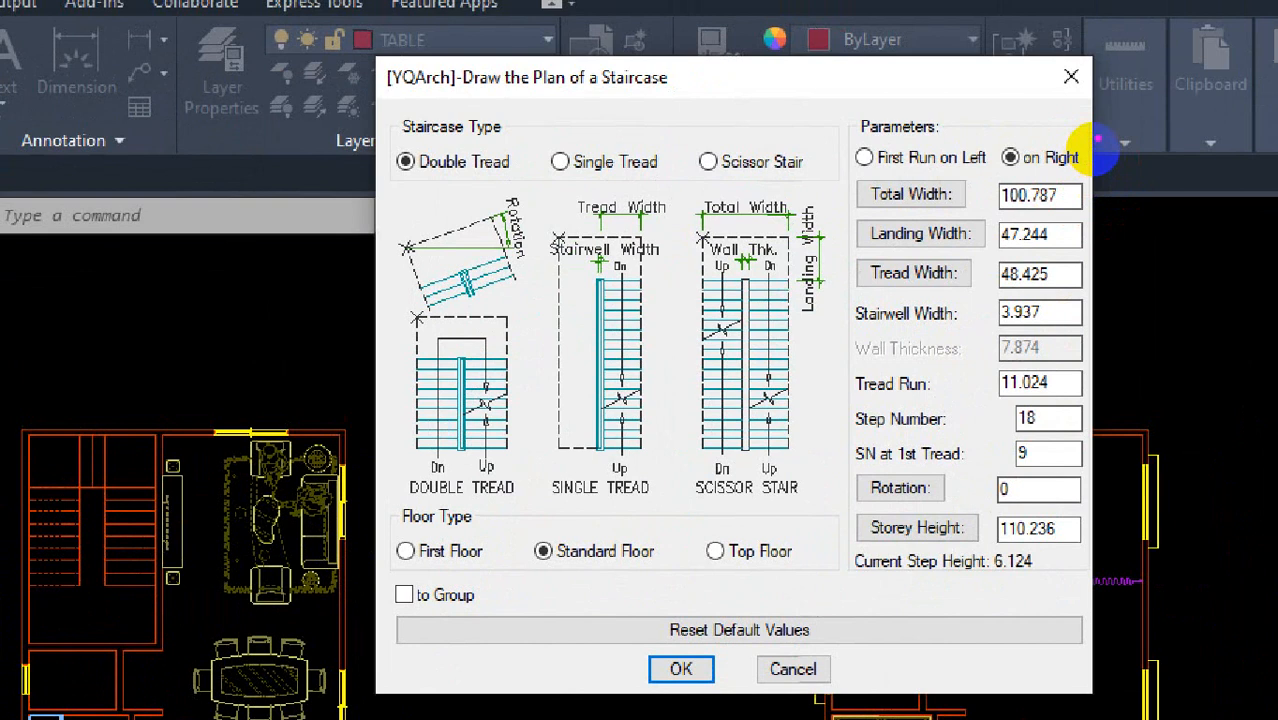
key("ctrl+1")
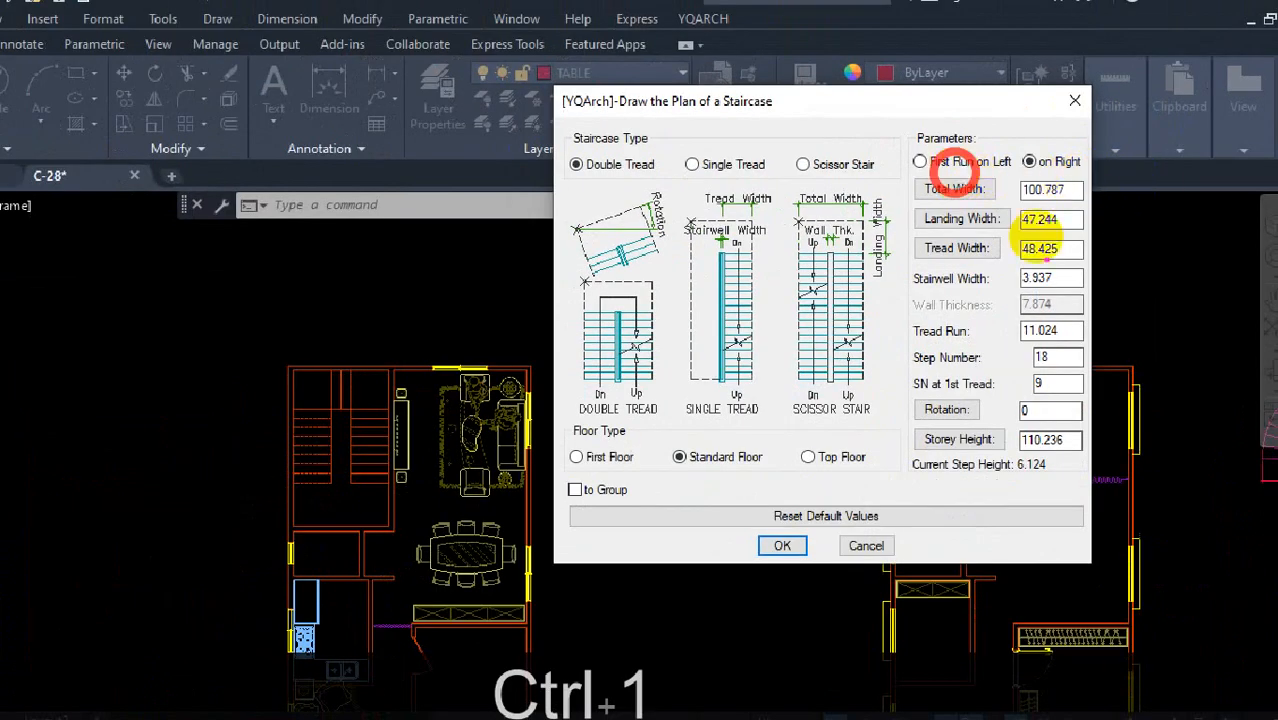
key("Escape")
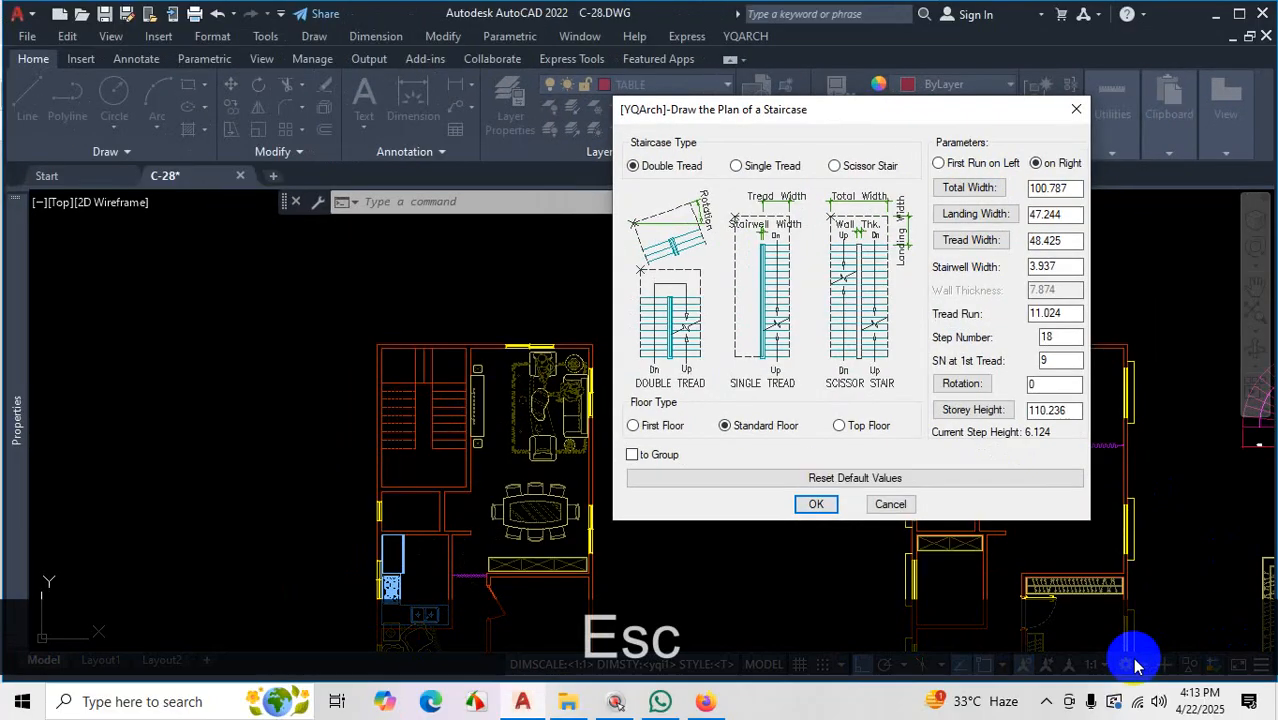
left_click(1046, 701)
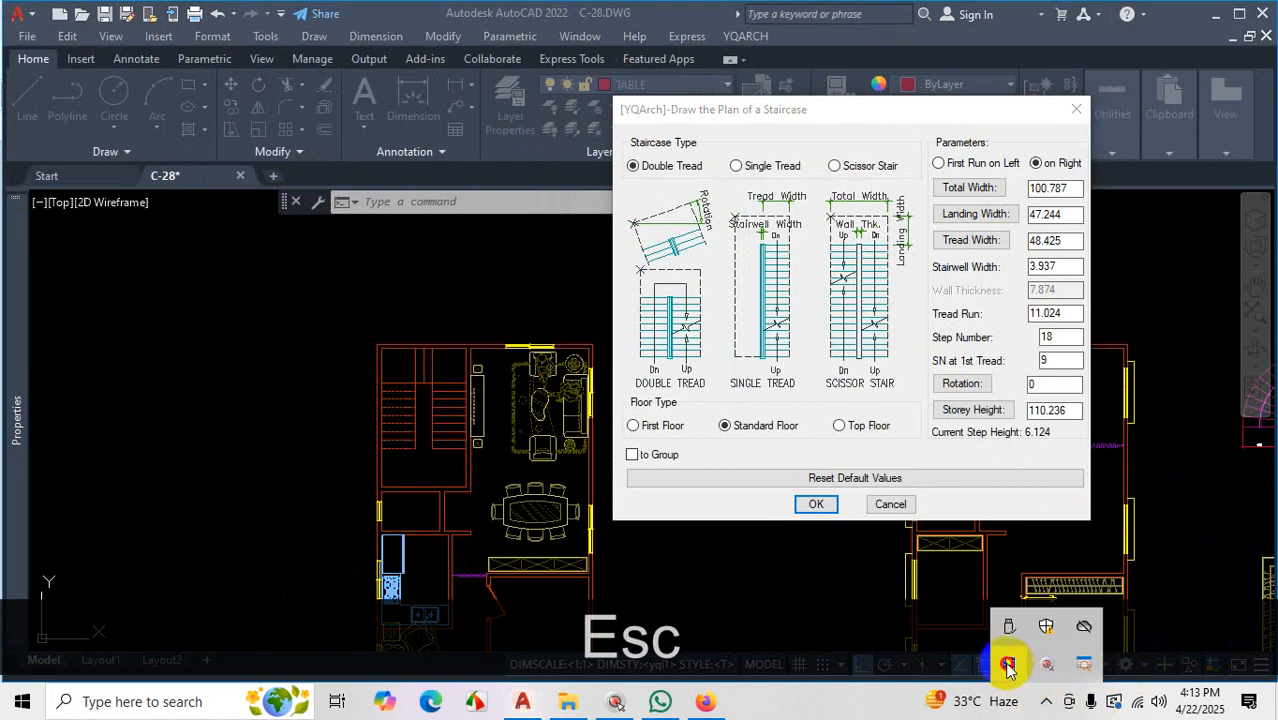
left_click(1008, 664)
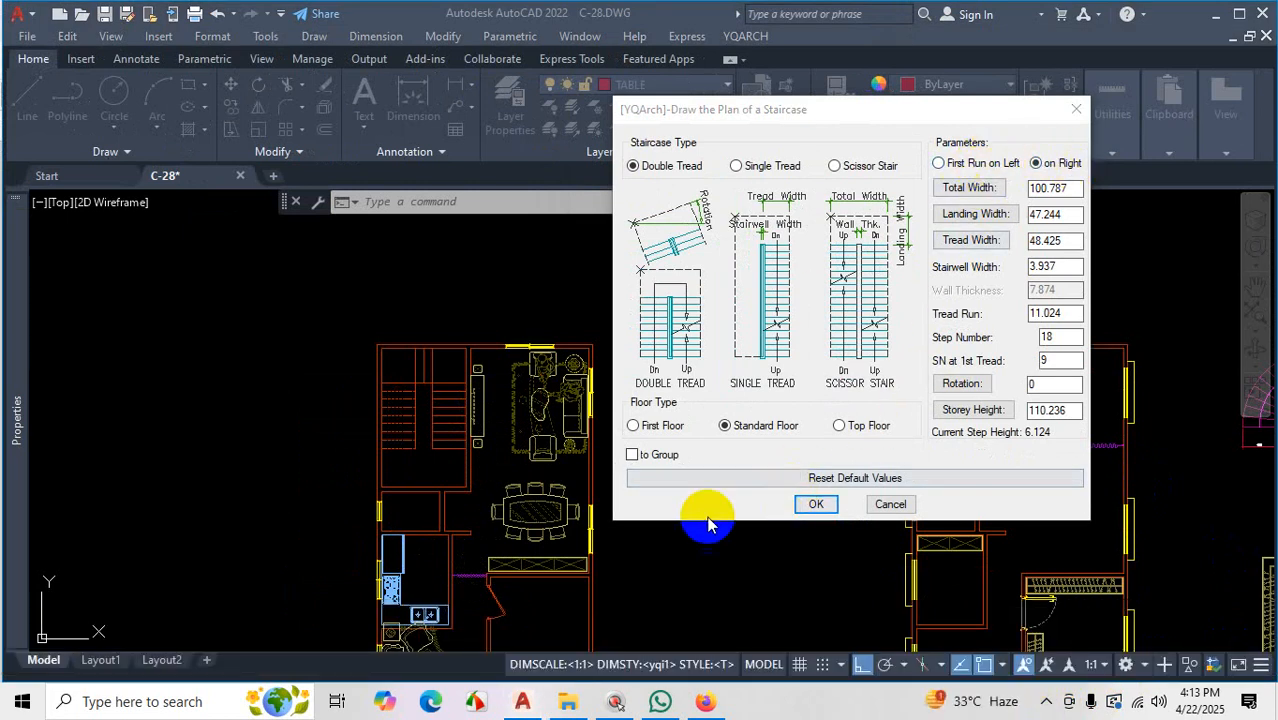
key("ctrl+1")
left_click(424, 454)
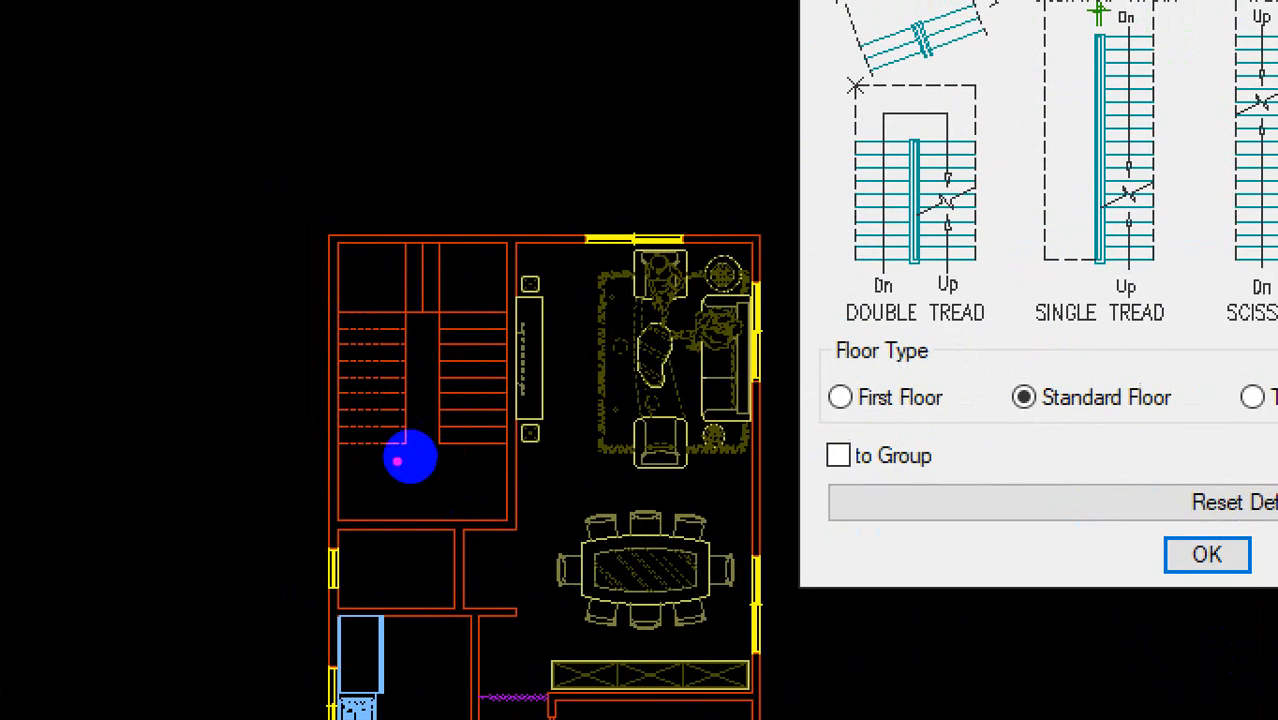
mouse_move(475, 466)
left_mouse_down()
mouse_move(484, 395)
mouse_move(461, 397)
left_mouse_up()
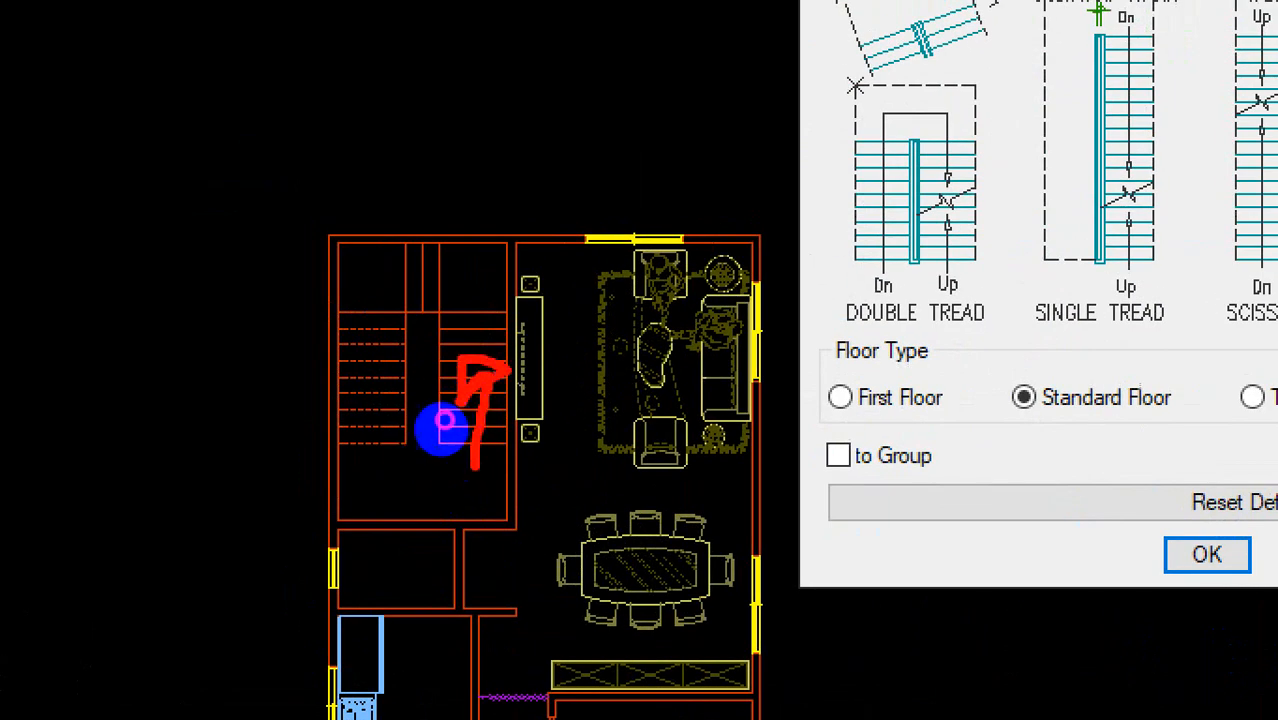
mouse_move(372, 466)
left_mouse_down()
mouse_move(346, 396)
mouse_move(354, 372)
left_mouse_up()
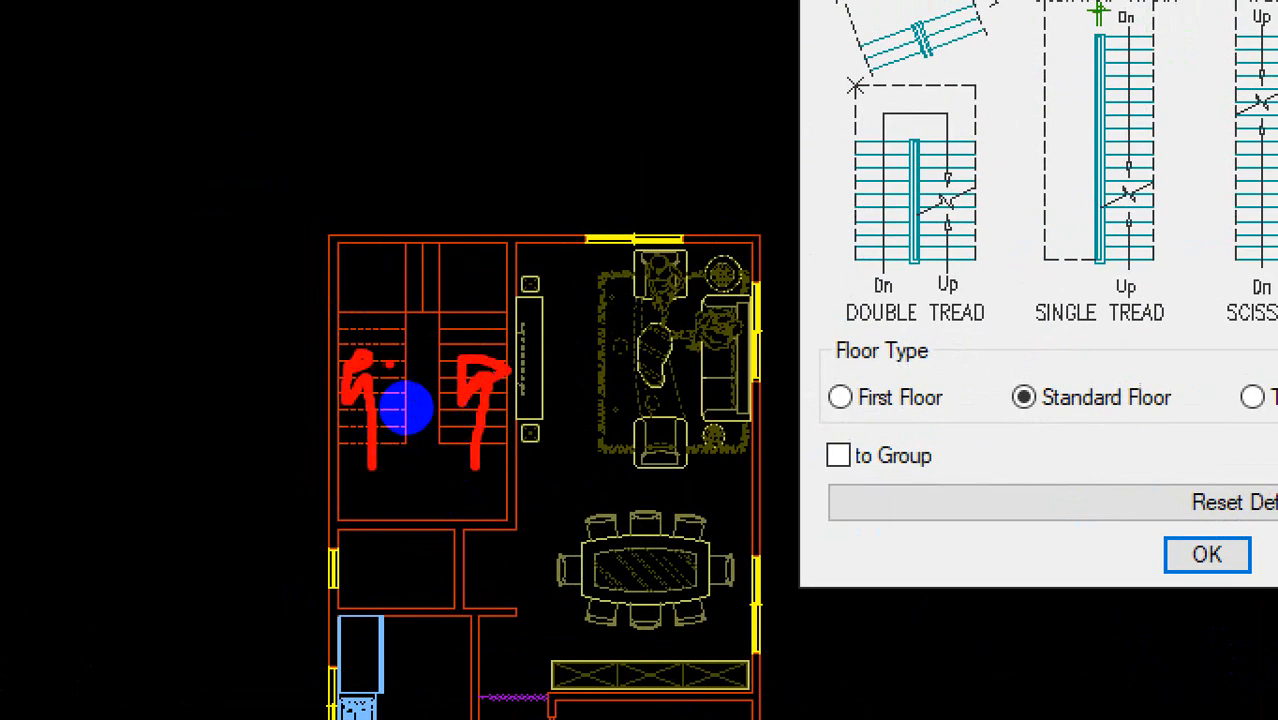
left_click(402, 466)
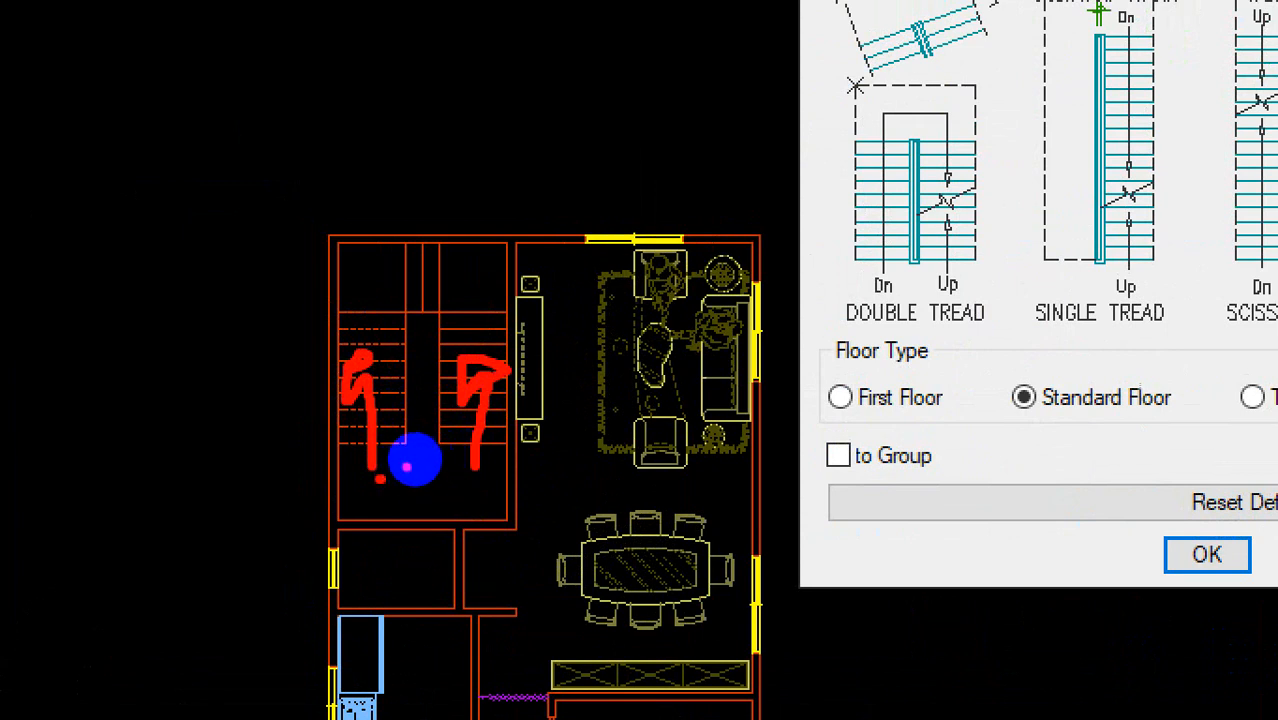
left_click_drag(400, 465, 398, 393)
key("Escape")
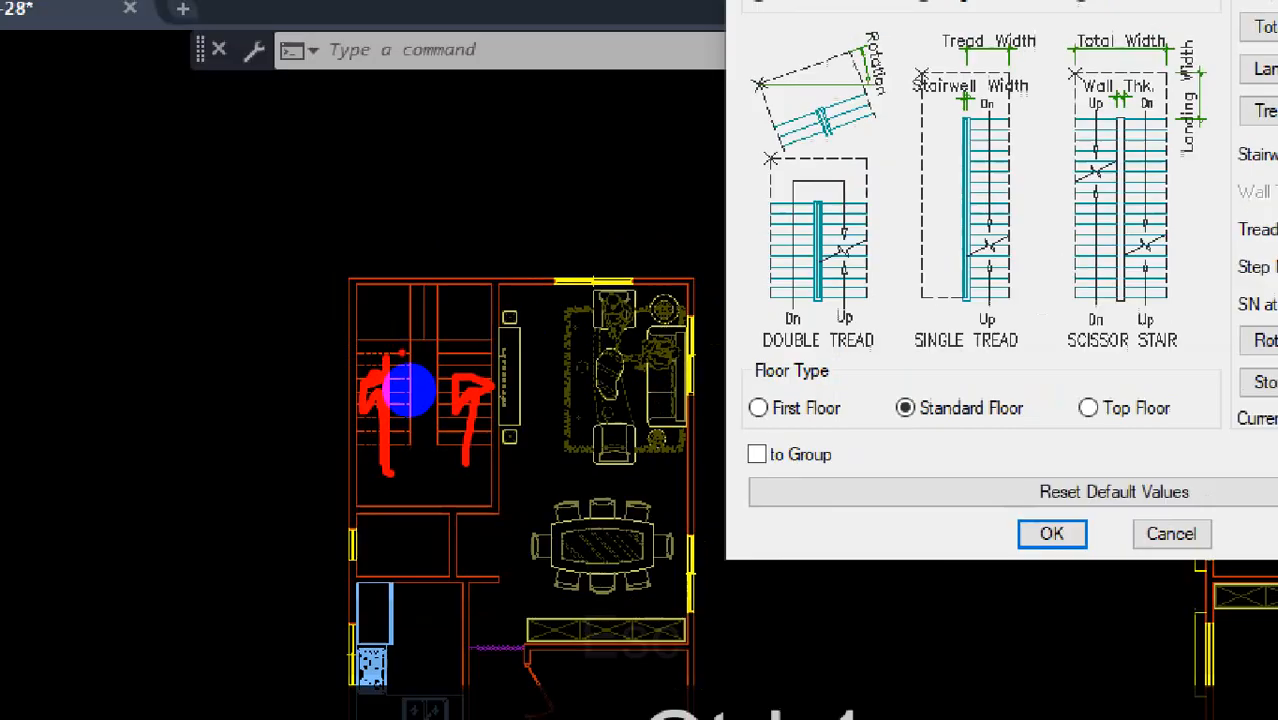
key("ctrl+1")
left_click_drag(393, 448, 402, 336)
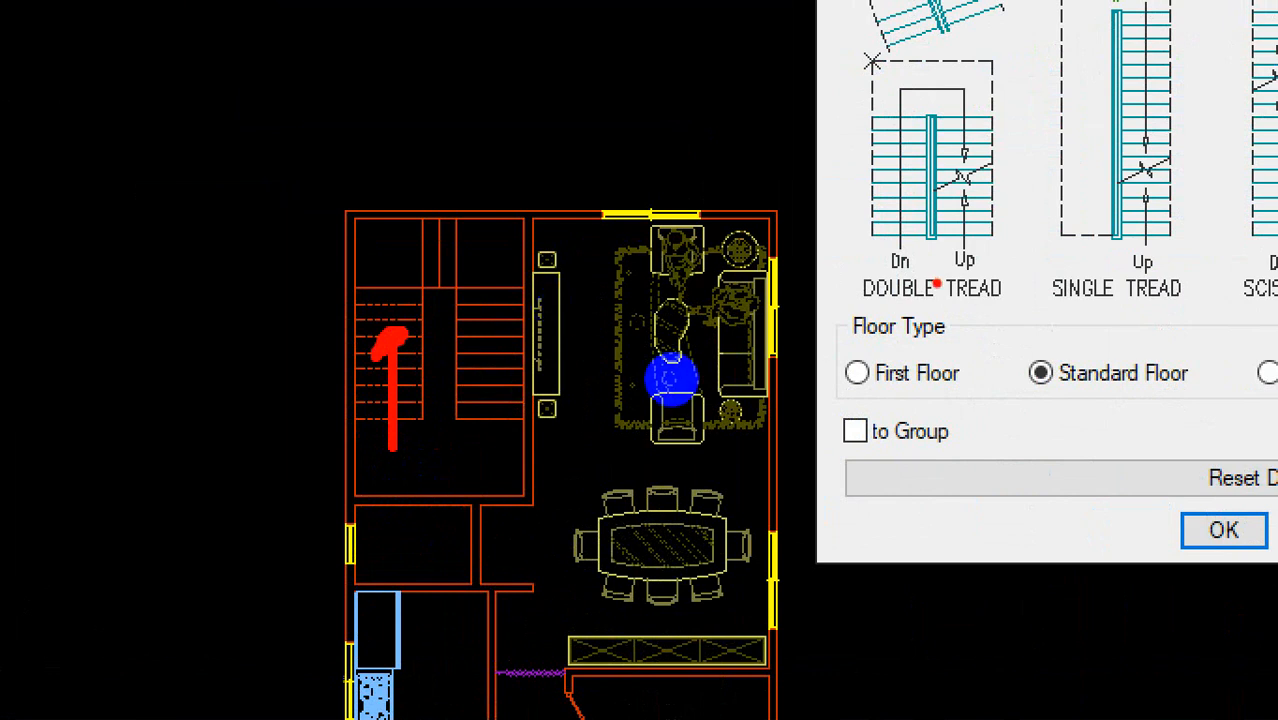
mouse_move(902, 272)
left_mouse_down()
mouse_move(903, 197)
mouse_move(921, 183)
left_mouse_up()
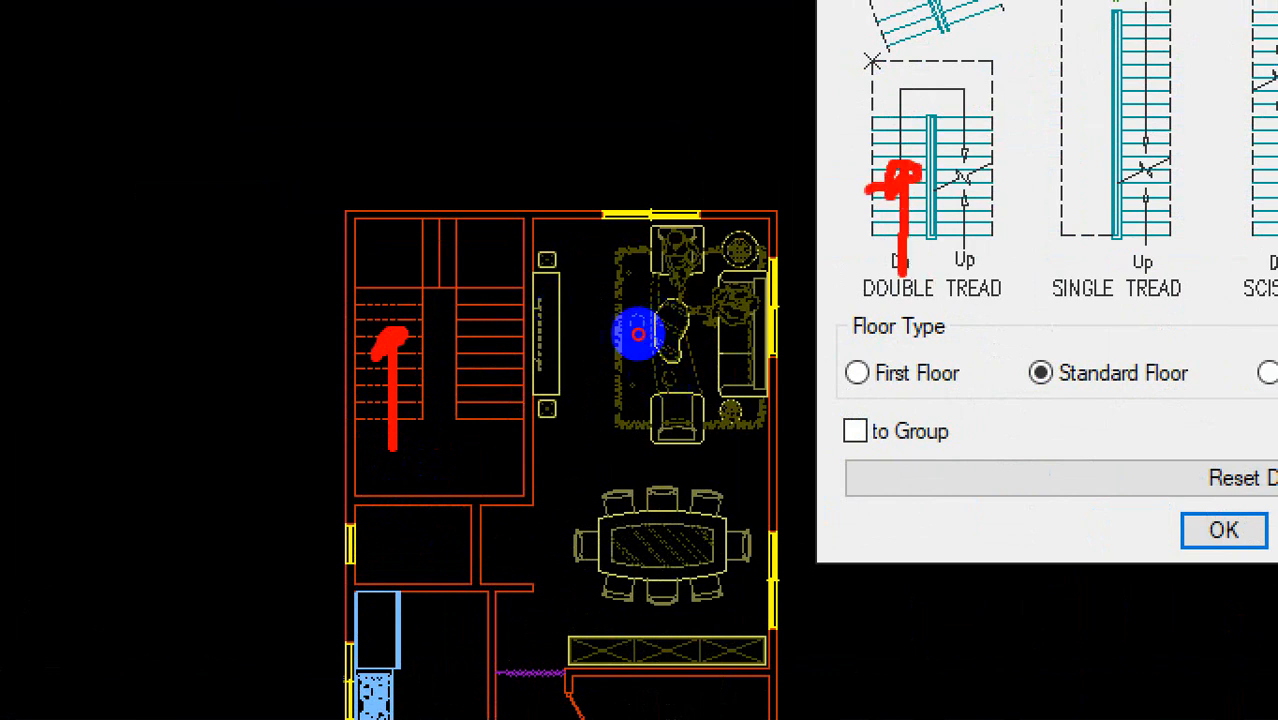
mouse_move(977, 264)
left_mouse_down()
mouse_move(971, 104)
mouse_move(893, 133)
left_mouse_up()
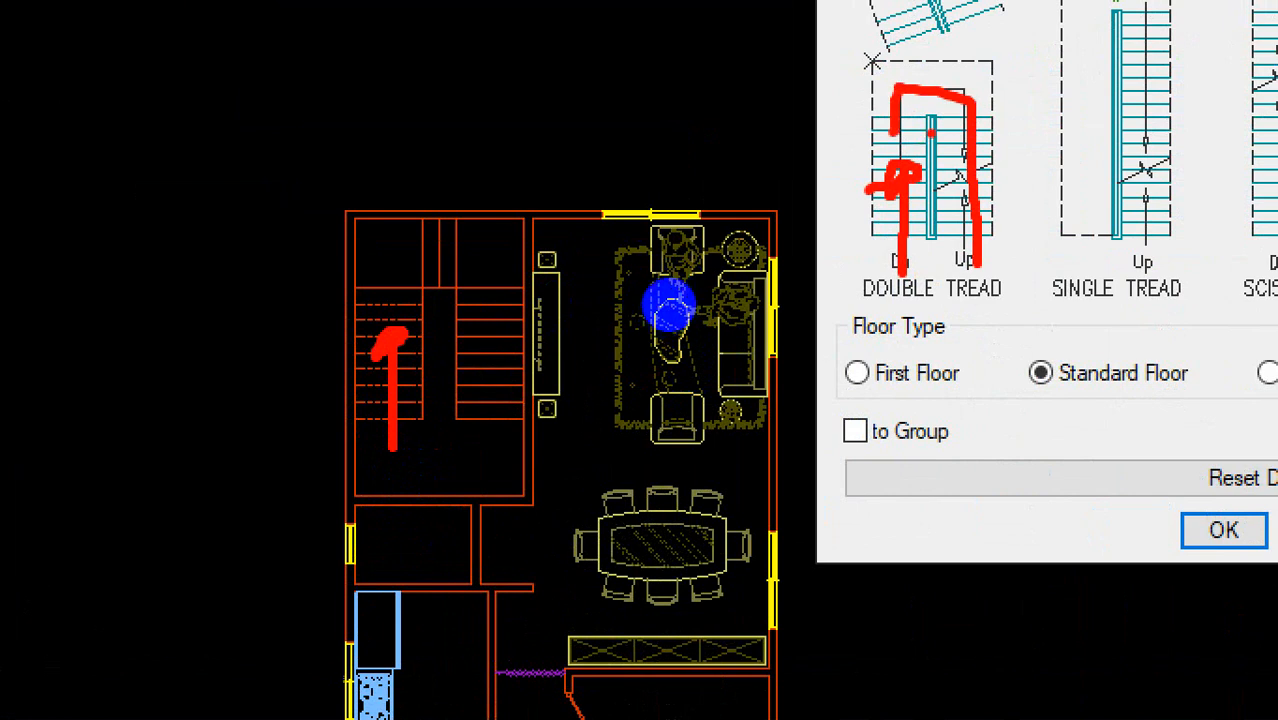
key("Escape")
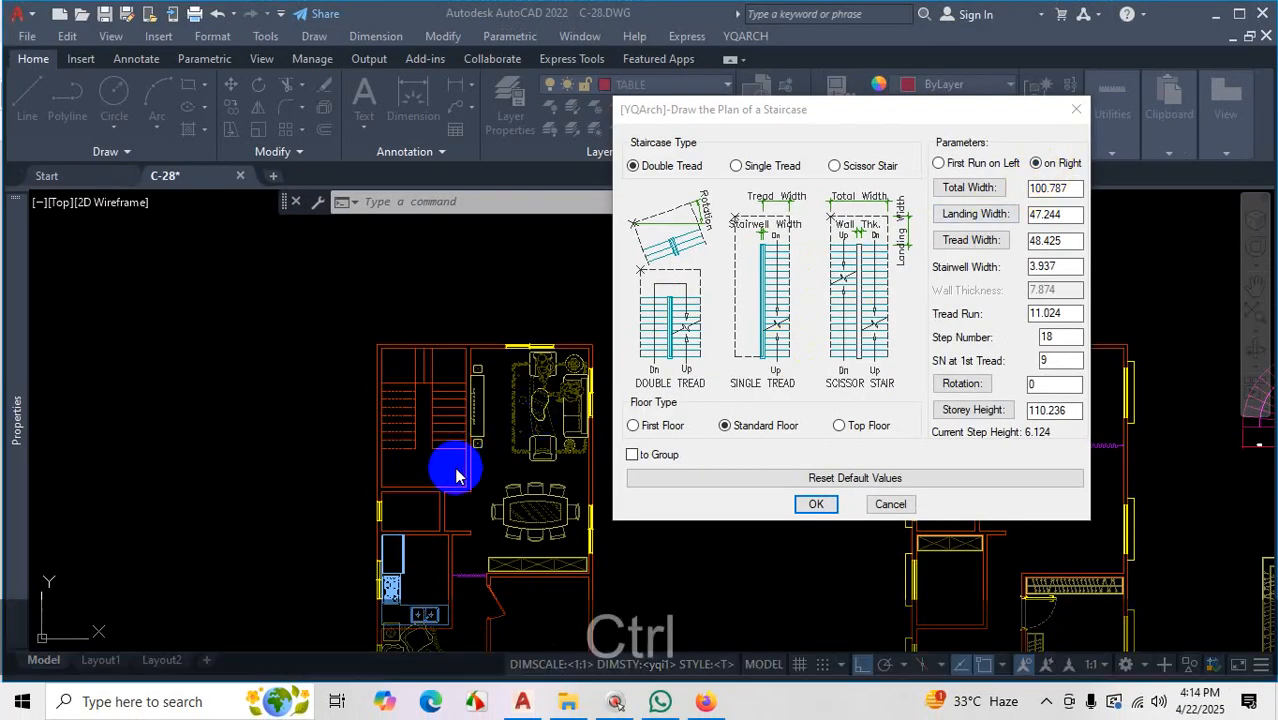
key("ctrl+1")
mouse_move(461, 435)
left_mouse_down()
mouse_move(457, 310)
mouse_move(470, 256)
mouse_move(365, 245)
left_mouse_up()
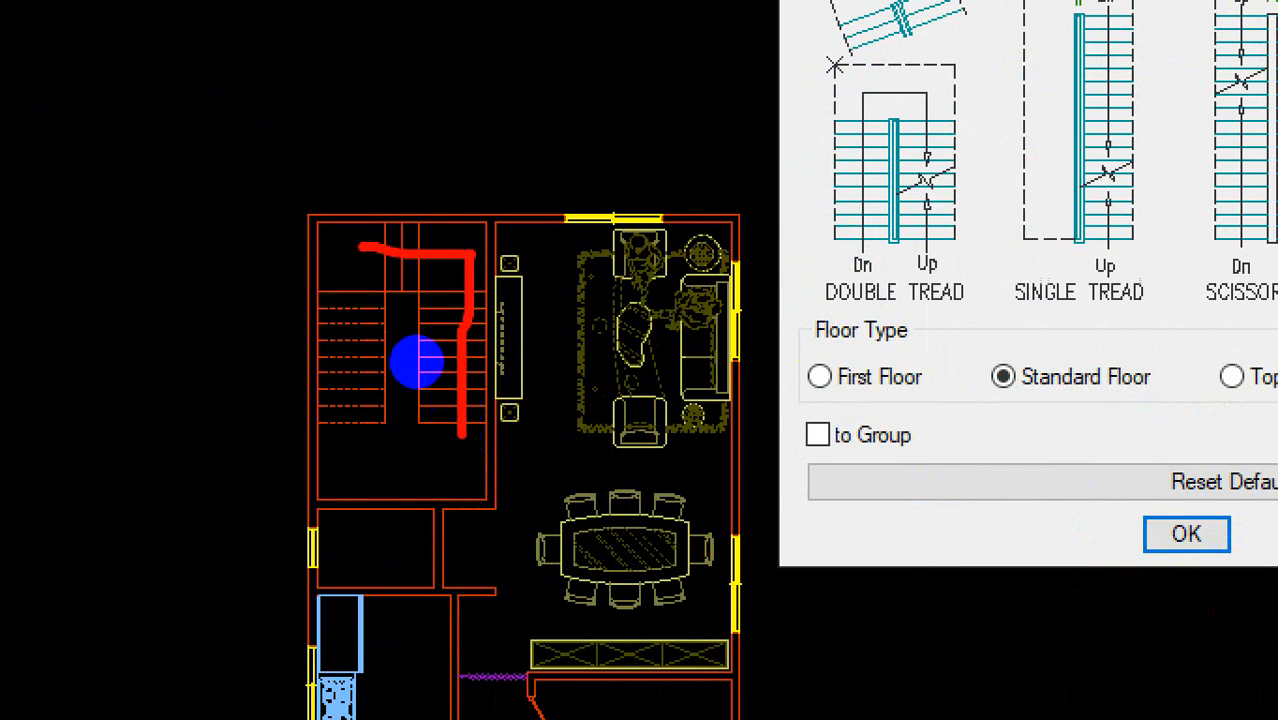
key("Escape")
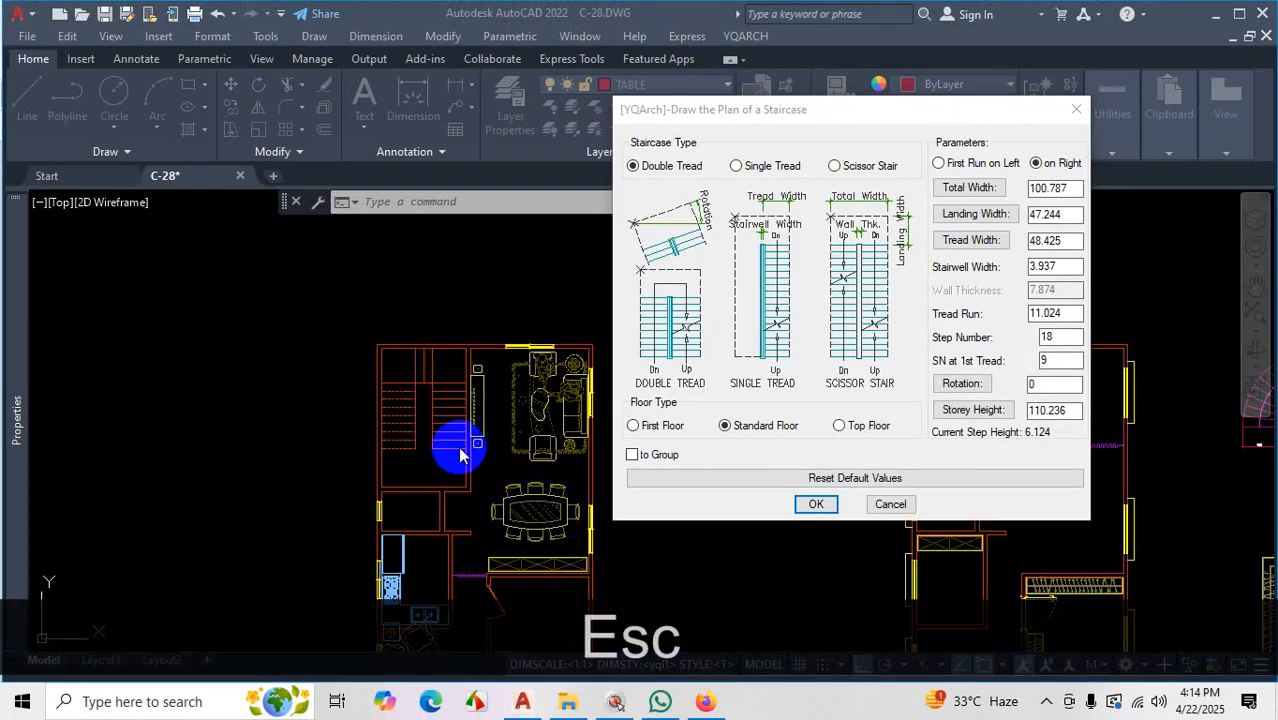
key("ctrl+1")
left_click_drag(392, 473, 393, 444)
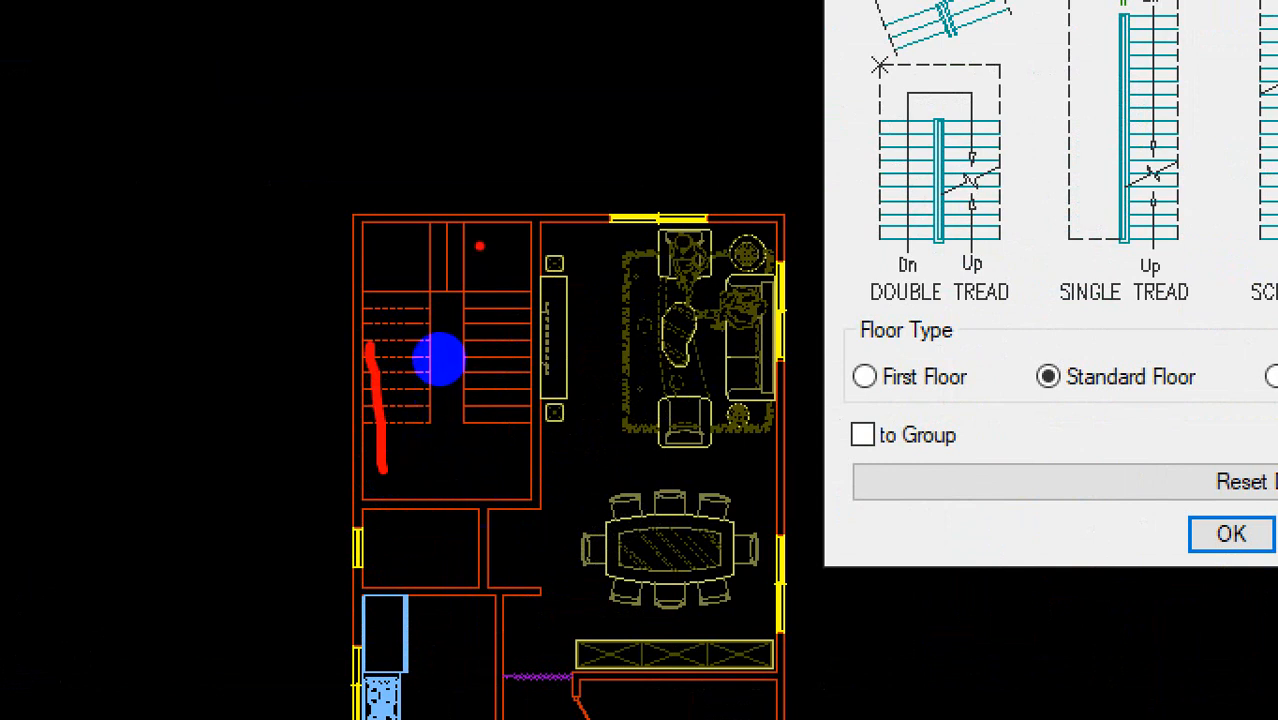
mouse_move(480, 245)
left_mouse_down()
mouse_move(486, 470)
mouse_move(590, 454)
mouse_move(592, 468)
left_mouse_up()
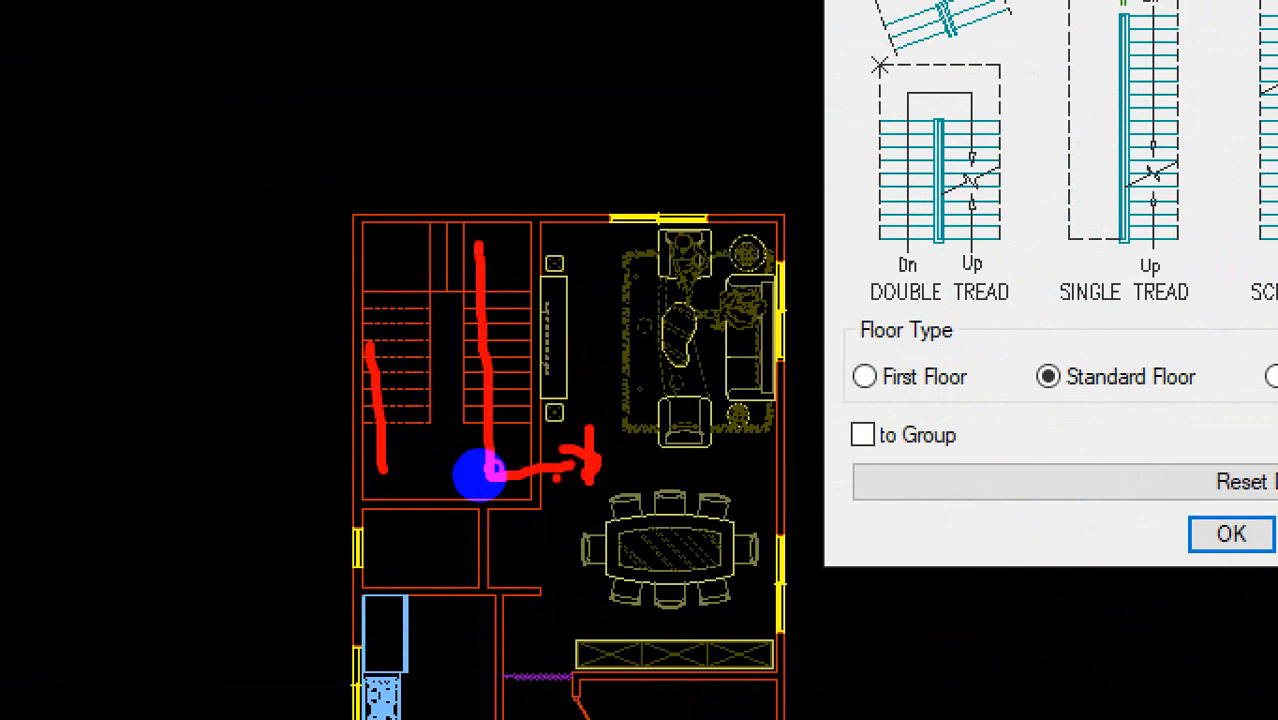
mouse_move(395, 445)
left_mouse_down()
mouse_move(401, 357)
mouse_move(388, 308)
mouse_move(437, 322)
left_mouse_up()
key("Escape")
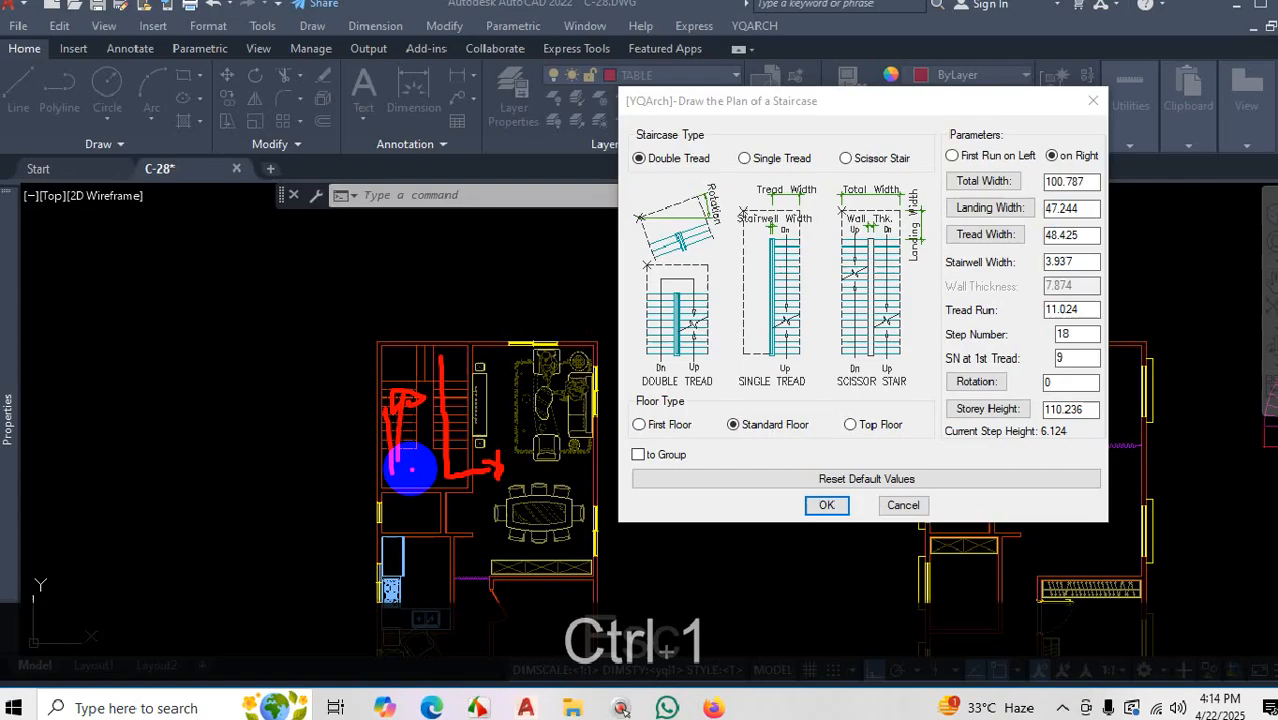
Choose First Run on Left for the double tread staircase.
left_click(939, 163)
key("ctrl")
key("ctrl+1")
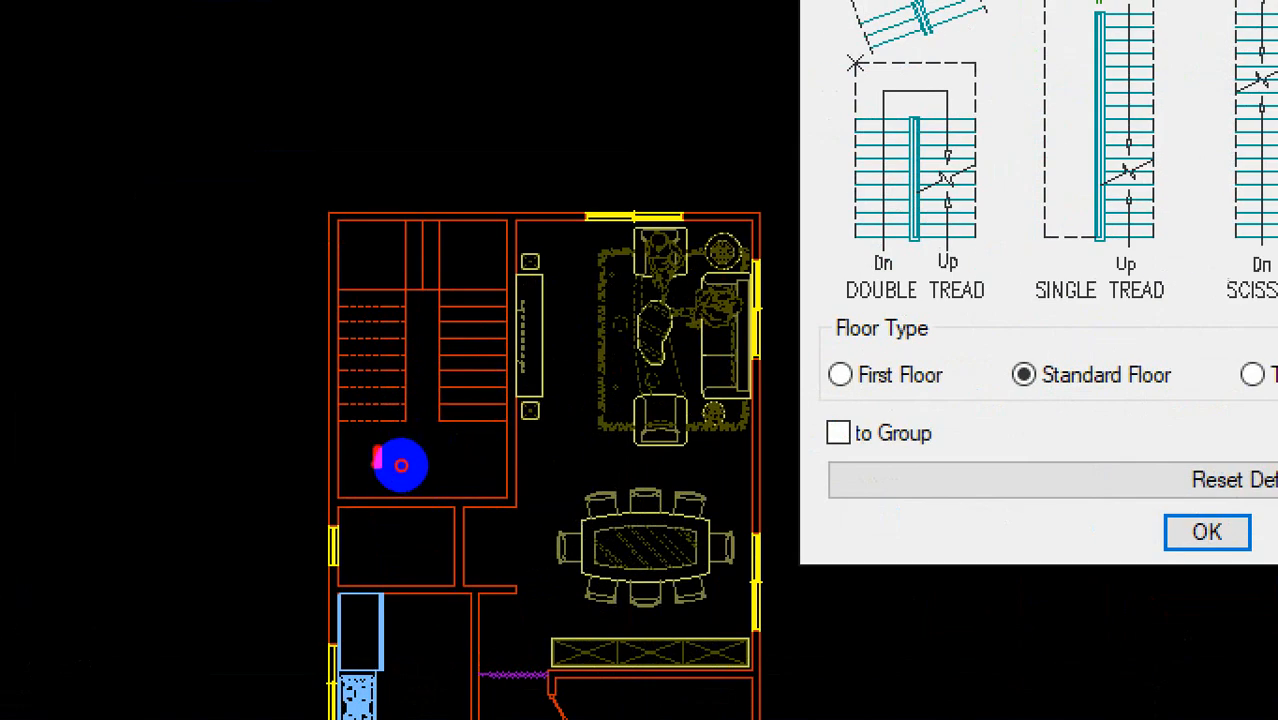
mouse_move(377, 459)
left_mouse_down()
mouse_move(386, 266)
mouse_move(486, 300)
mouse_move(472, 447)
left_mouse_up()
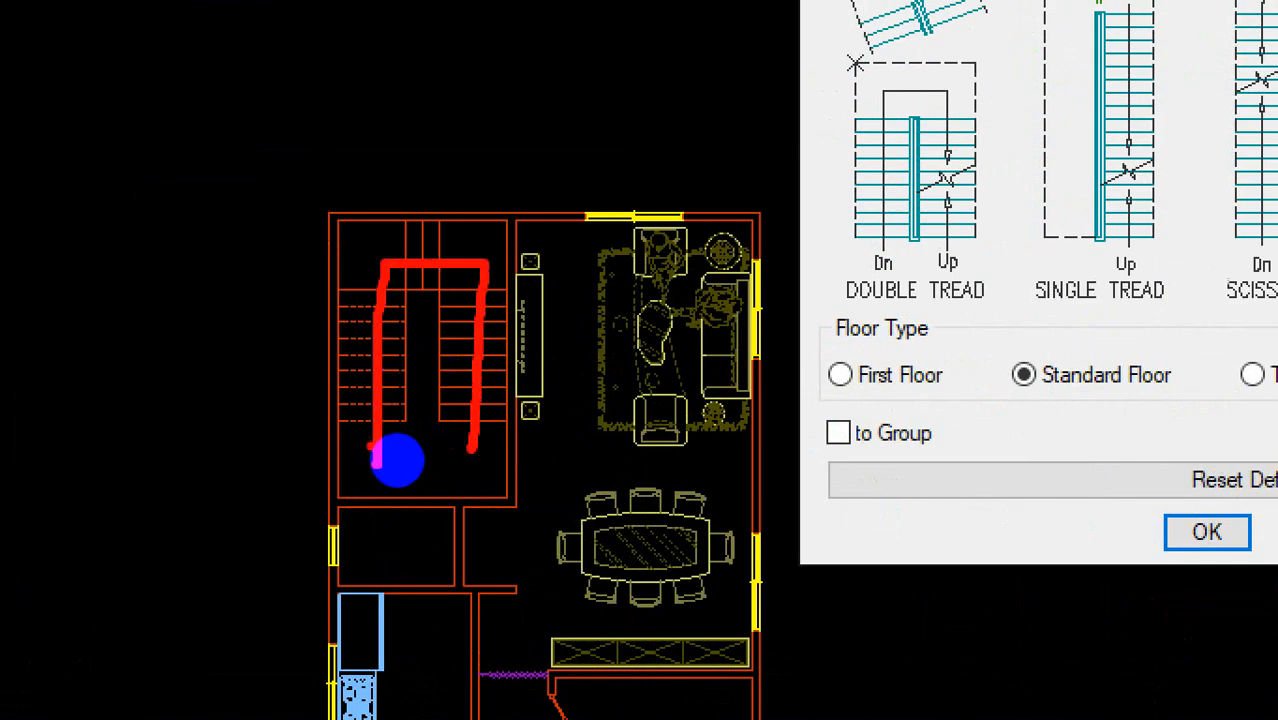
key("Escape")
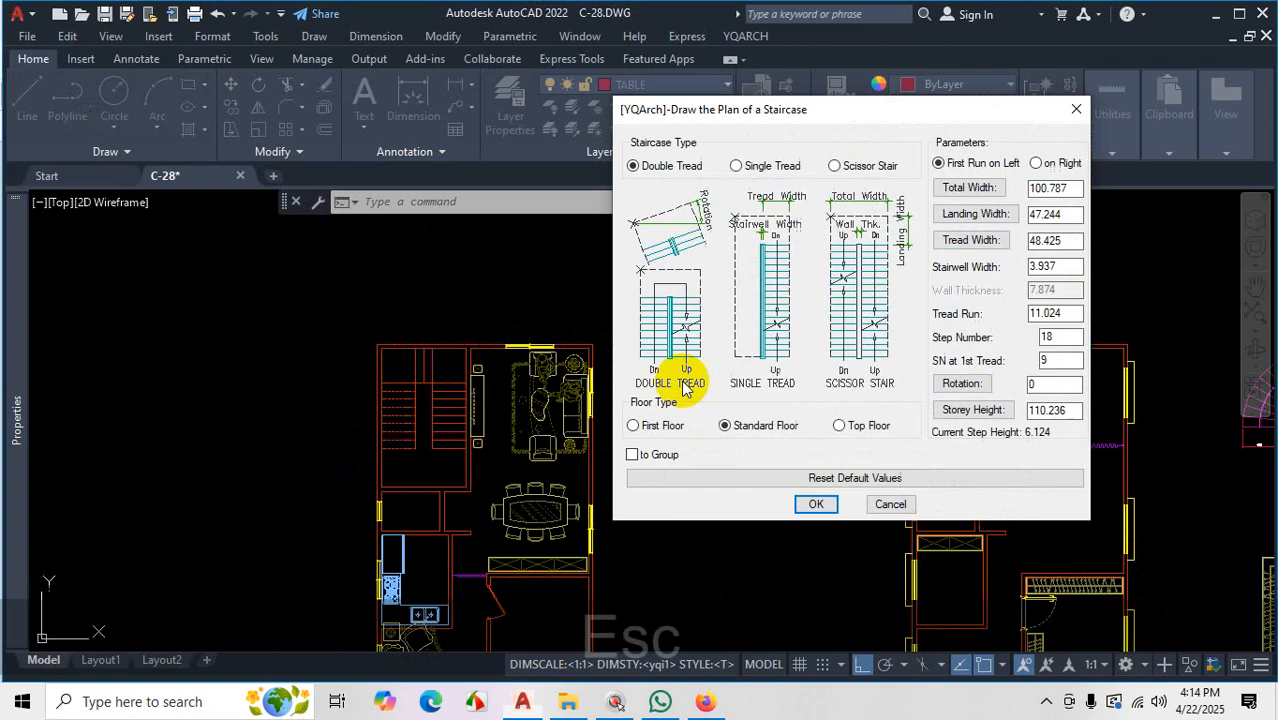
key("ctrl+1")
left_click(1067, 223)
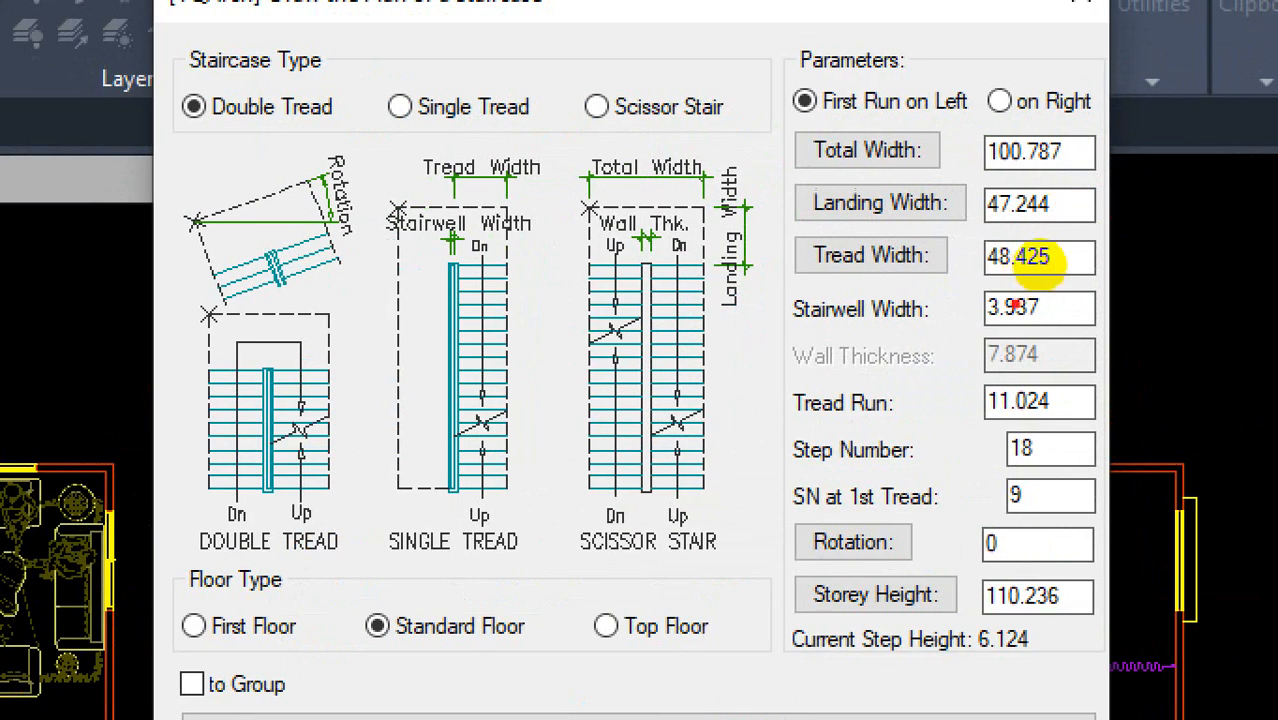
mouse_move(966, 190)
left_mouse_down()
mouse_move(960, 275)
mouse_move(1040, 338)
mouse_move(1105, 336)
mouse_move(1104, 238)
mouse_move(1084, 205)
mouse_move(1038, 203)
left_mouse_up()
key("Escape")
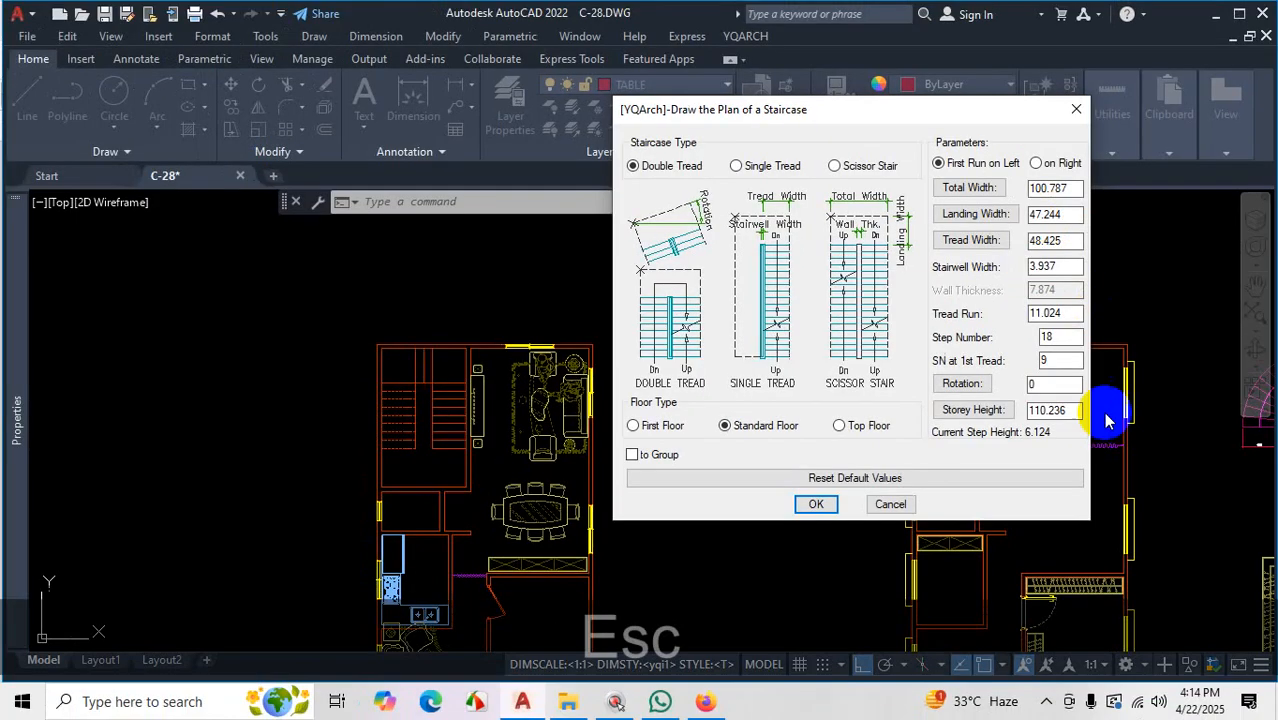
left_click(1046, 701)
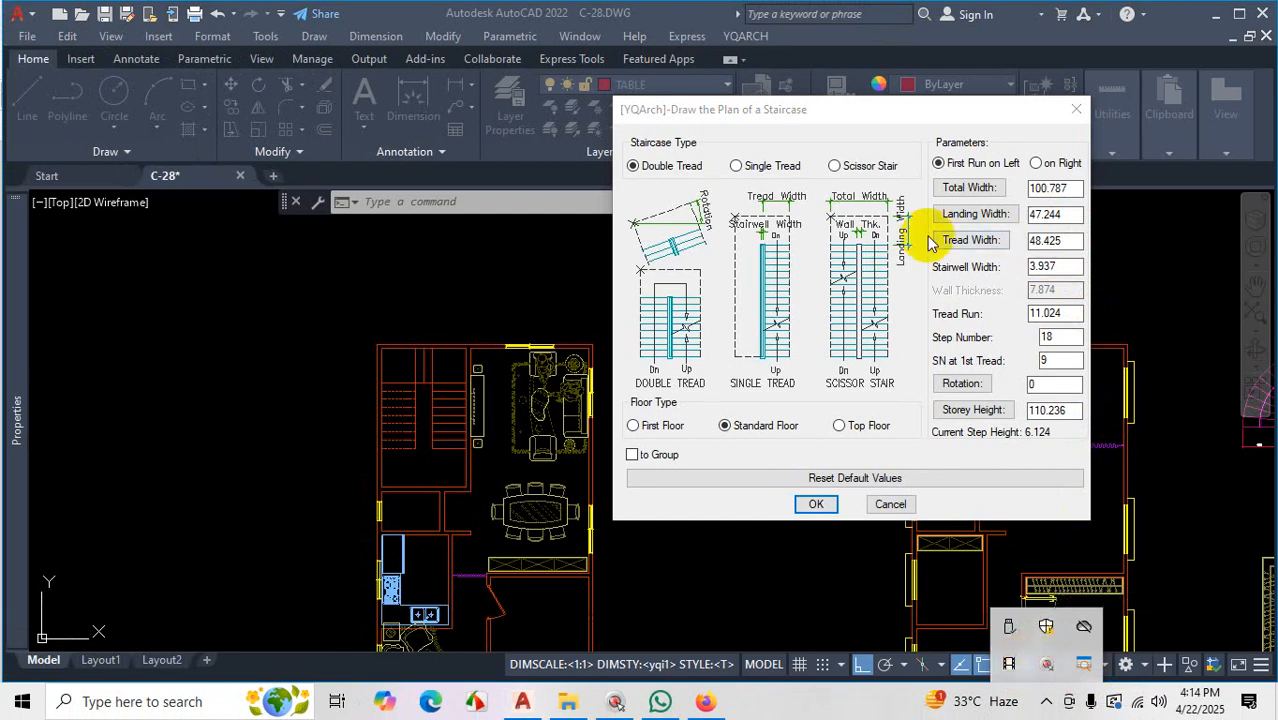
key("ctrl+1")
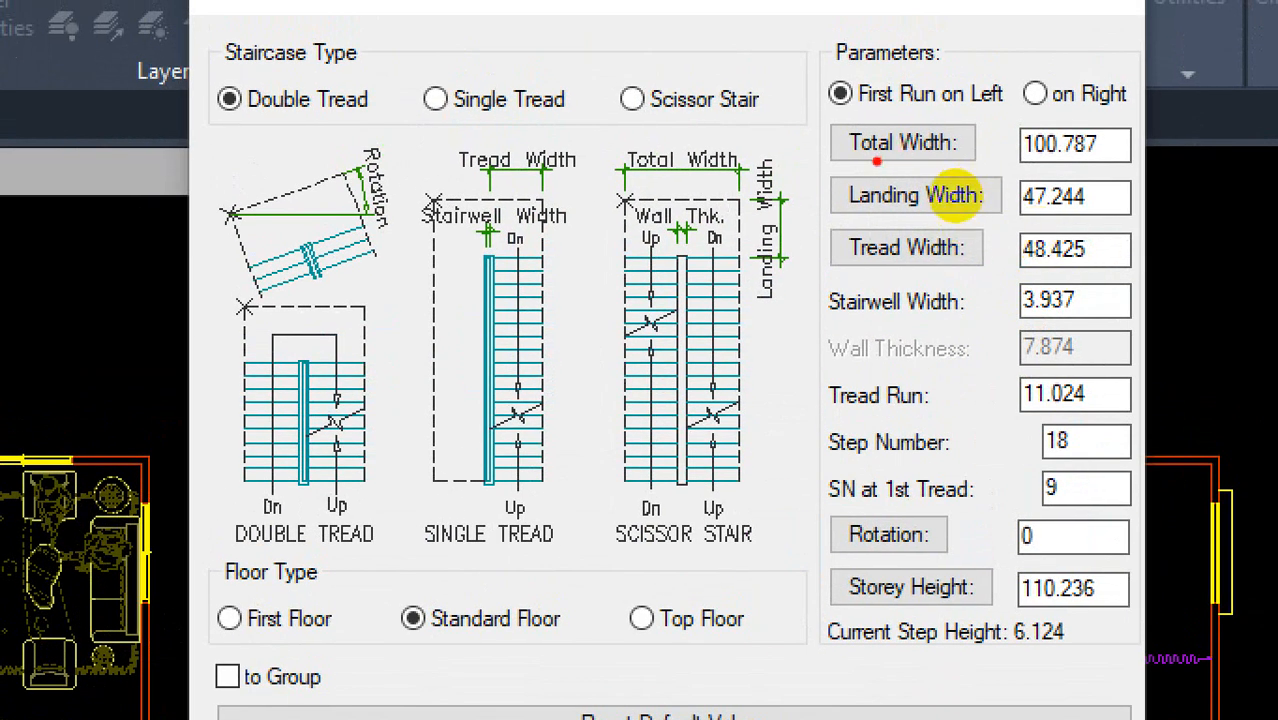
mouse_move(876, 160)
left_mouse_down()
mouse_move(1040, 185)
mouse_move(1128, 118)
mouse_move(928, 95)
left_mouse_up()
mouse_move(805, 183)
left_mouse_down()
mouse_move(805, 285)
mouse_move(1014, 323)
mouse_move(1125, 312)
left_mouse_up()
left_click_drag(884, 227, 985, 228)
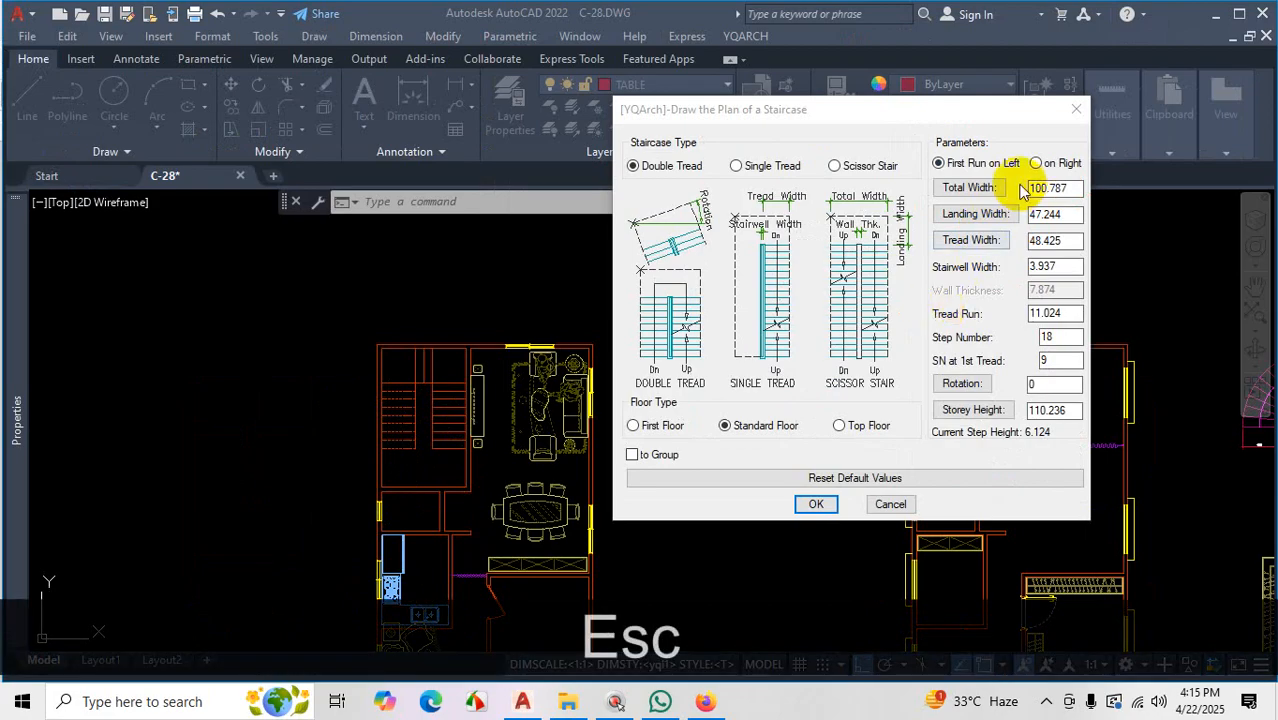
Close the staircase dialog without drawing and dimension the depth of the existing stair's landing.
left_click(1076, 110)
scroll(456, 440, "up", 4)
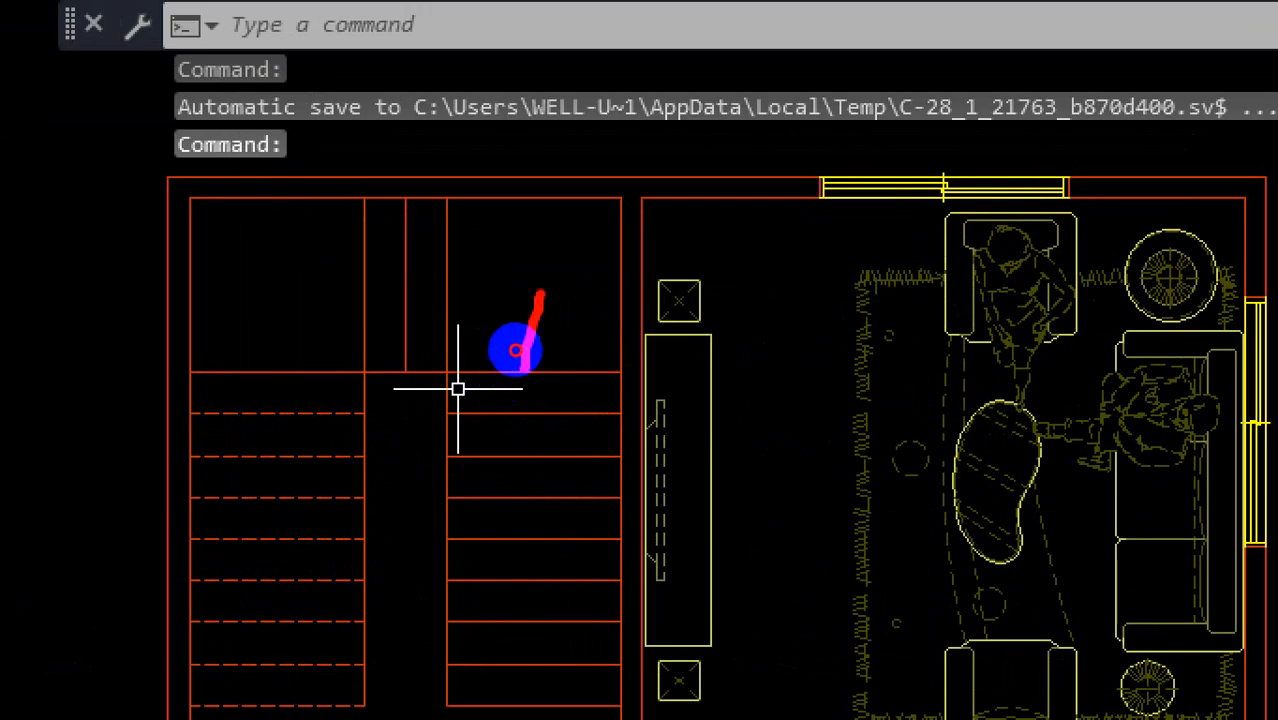
mouse_move(540, 293)
left_mouse_down()
mouse_move(550, 203)
mouse_move(590, 213)
mouse_move(530, 227)
left_mouse_up()
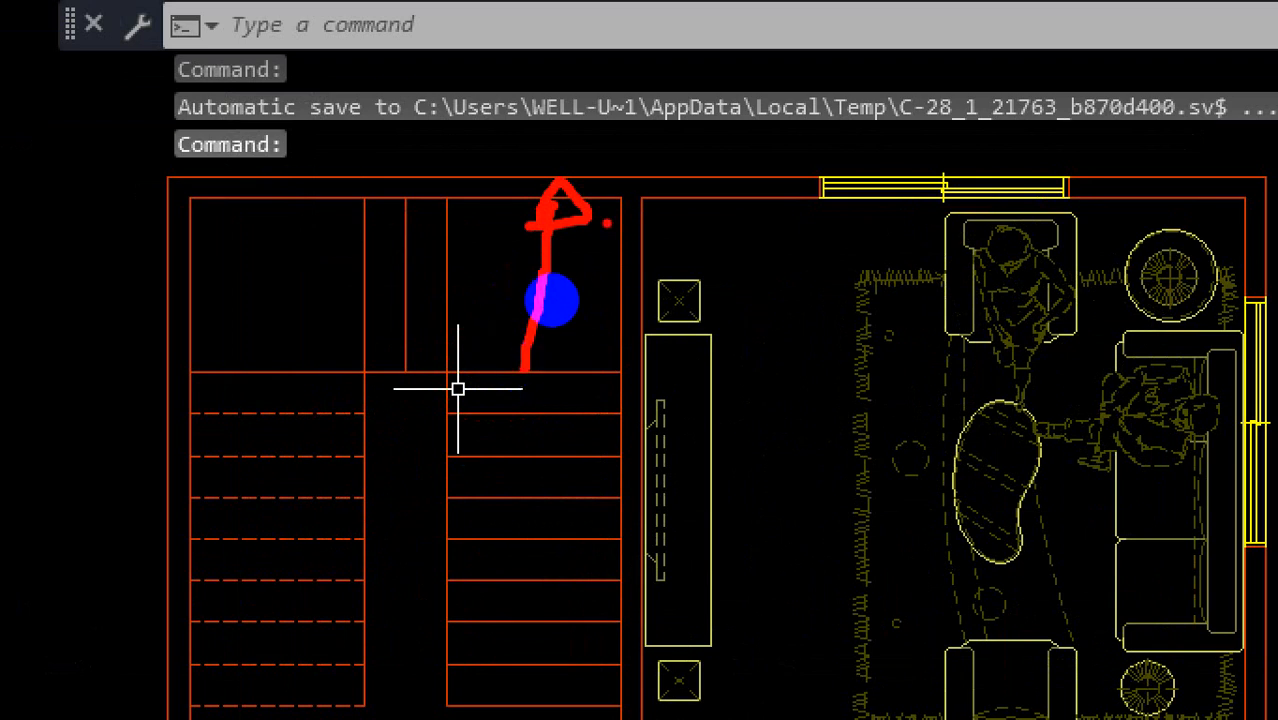
key("Escape")
scroll(514, 315, "up", 4)
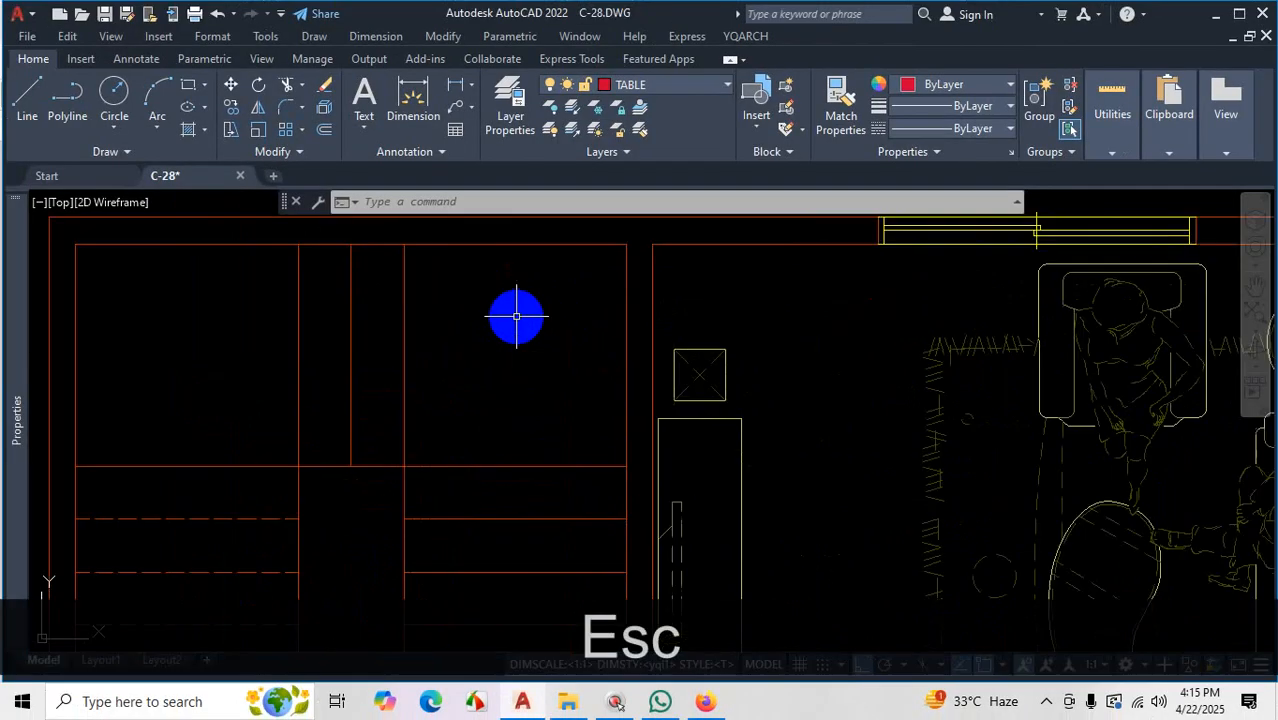
left_click(422, 101)
key("Return")
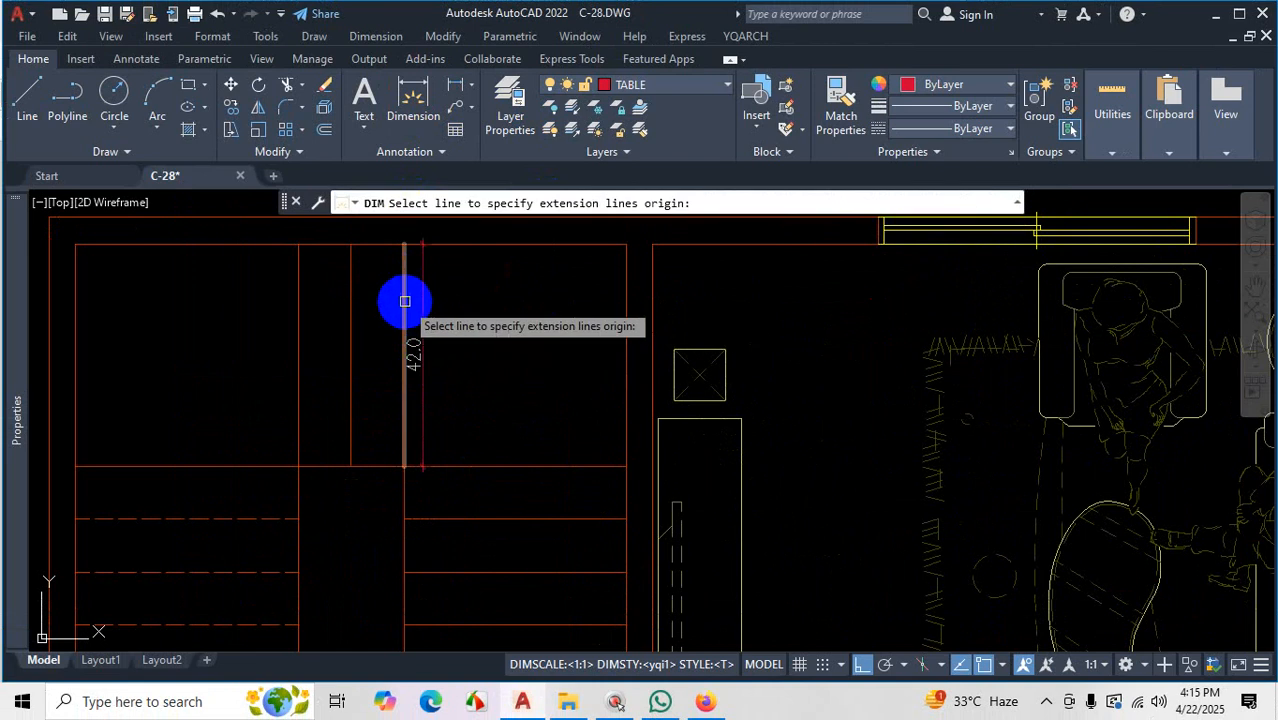
left_click(405, 301)
left_click(463, 297)
scroll(516, 322, "down", 2)
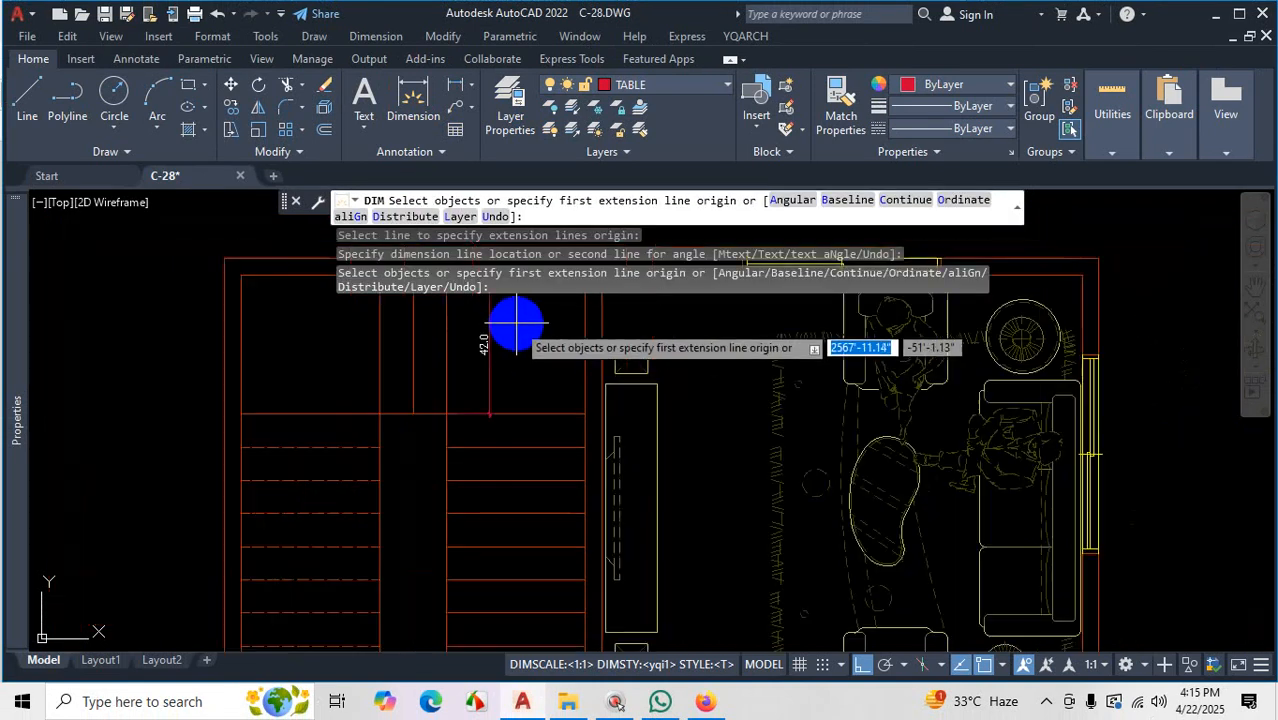
Dimension the width of the lowest tread in the existing stair's right flight, placing the dimension below the tread.
scroll(516, 434, "down", 2)
scroll(516, 448, "up", 6)
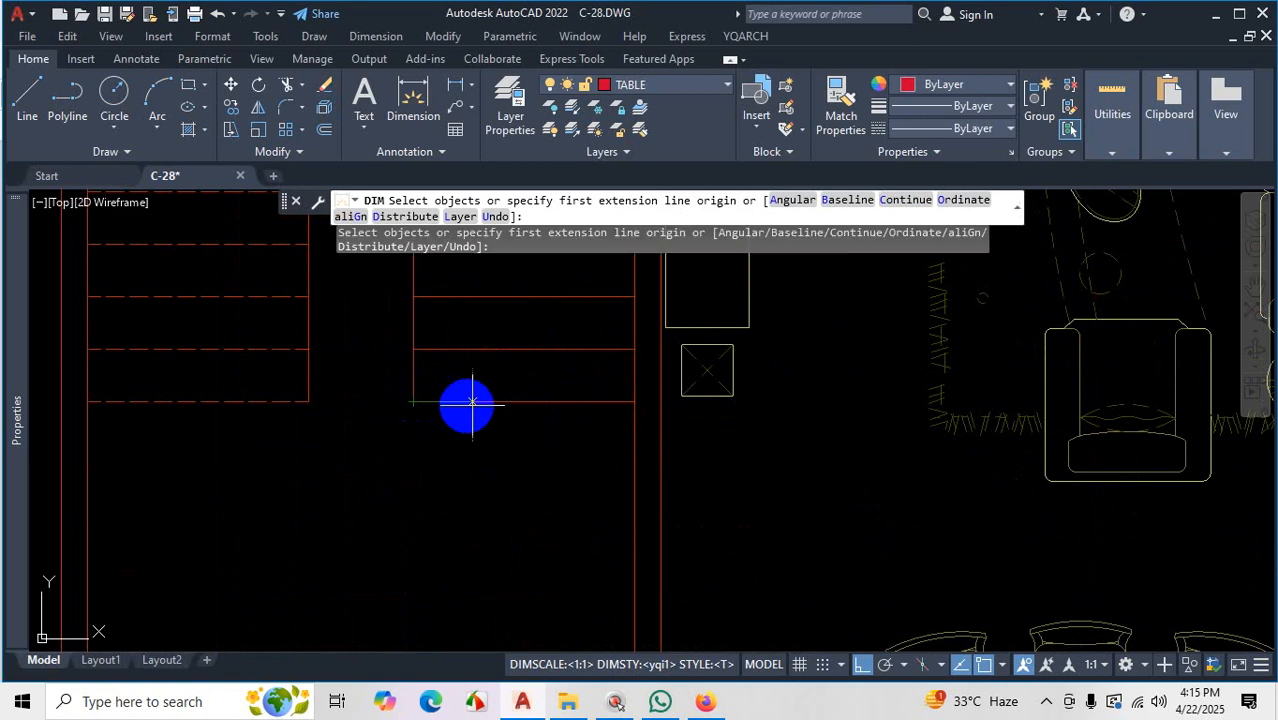
key("Return")
left_click(443, 401)
left_click(449, 450)
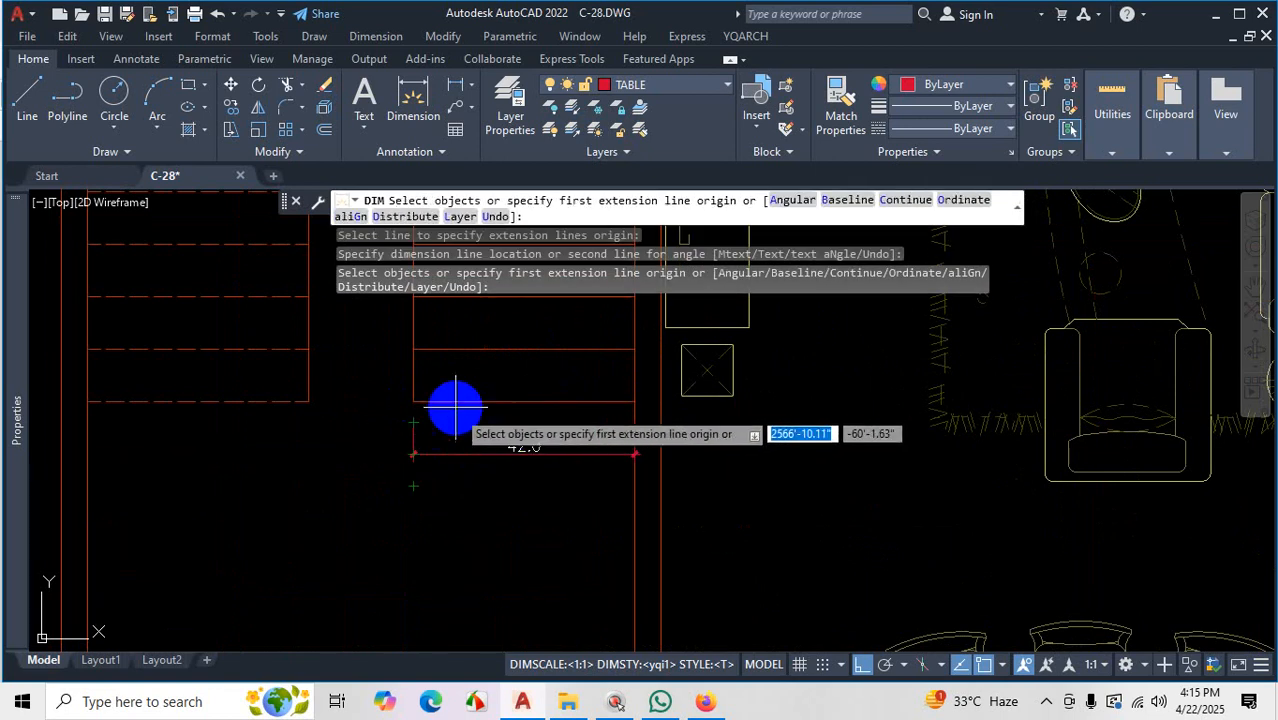
Dimension the run of the lowest tread in the right flight, placing the dimension inside the tread.
right_click(411, 398)
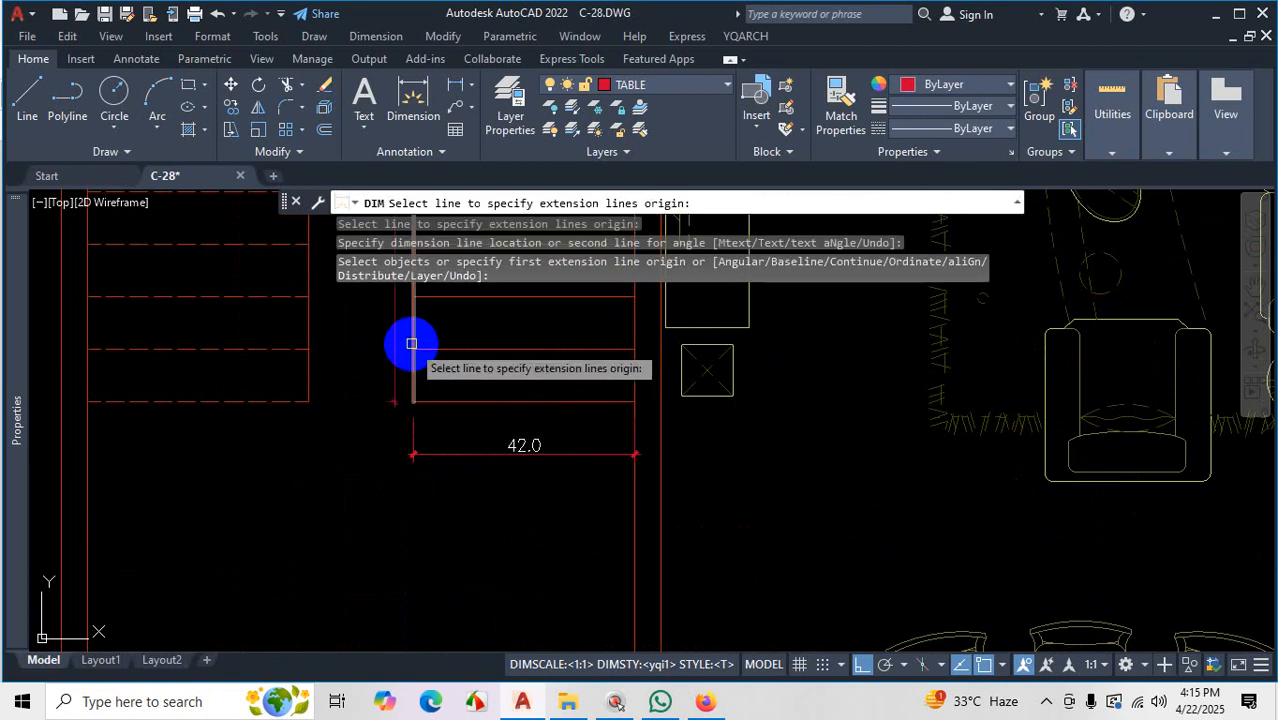
right_click(409, 346)
left_click(413, 349)
left_click(413, 401)
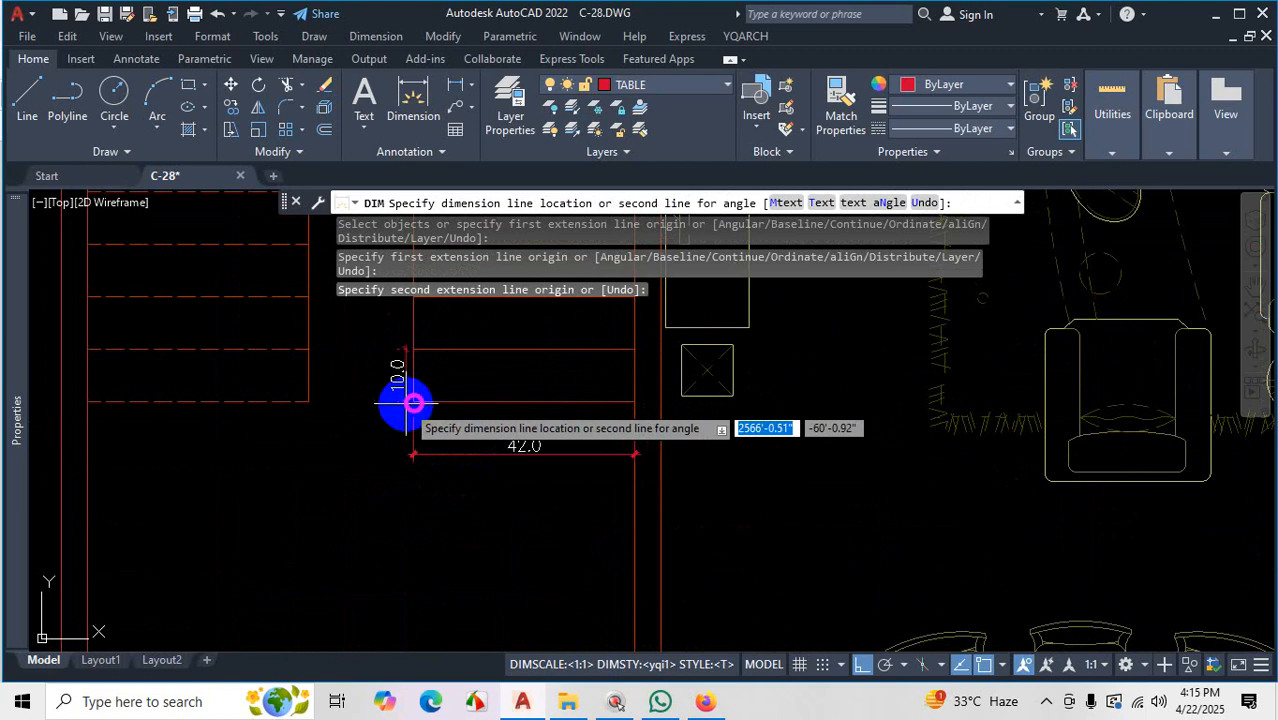
left_click(503, 380)
scroll(462, 392, "down", 3)
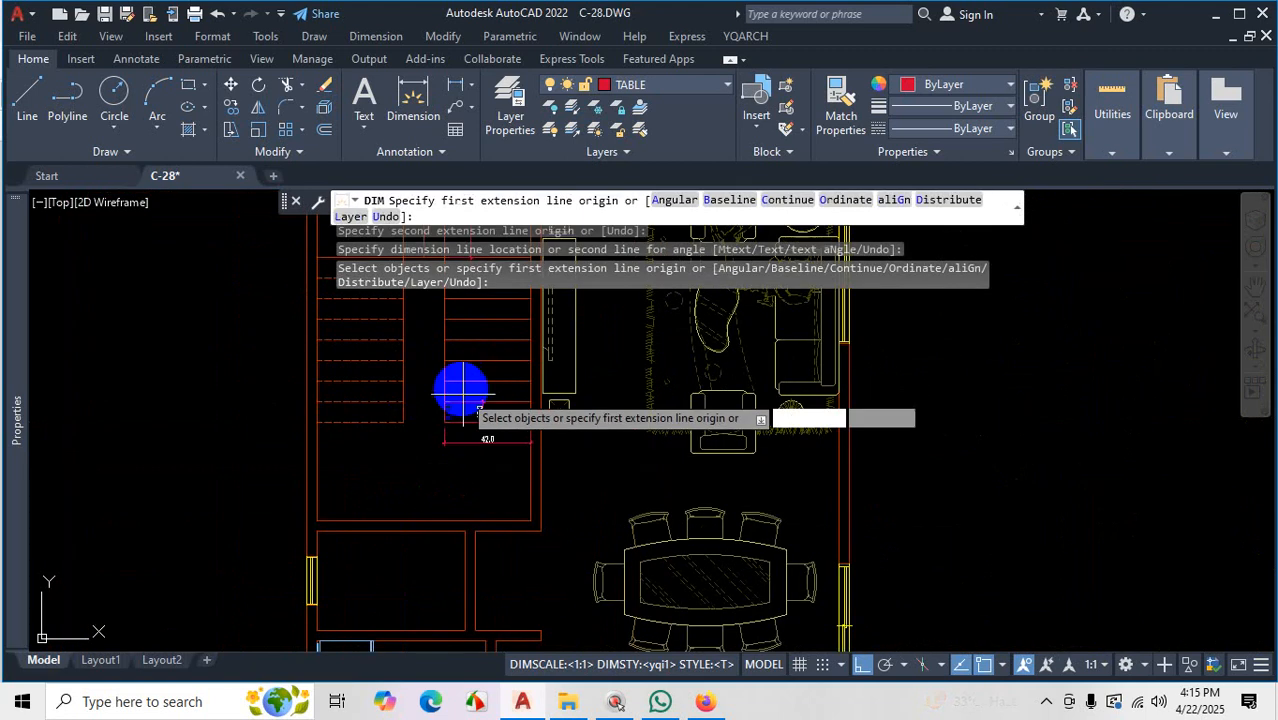
Dimension the stairwell gap between the two flights of the existing stair and finish dimensioning.
scroll(462, 392, "down", 2)
scroll(456, 425, "up", 5)
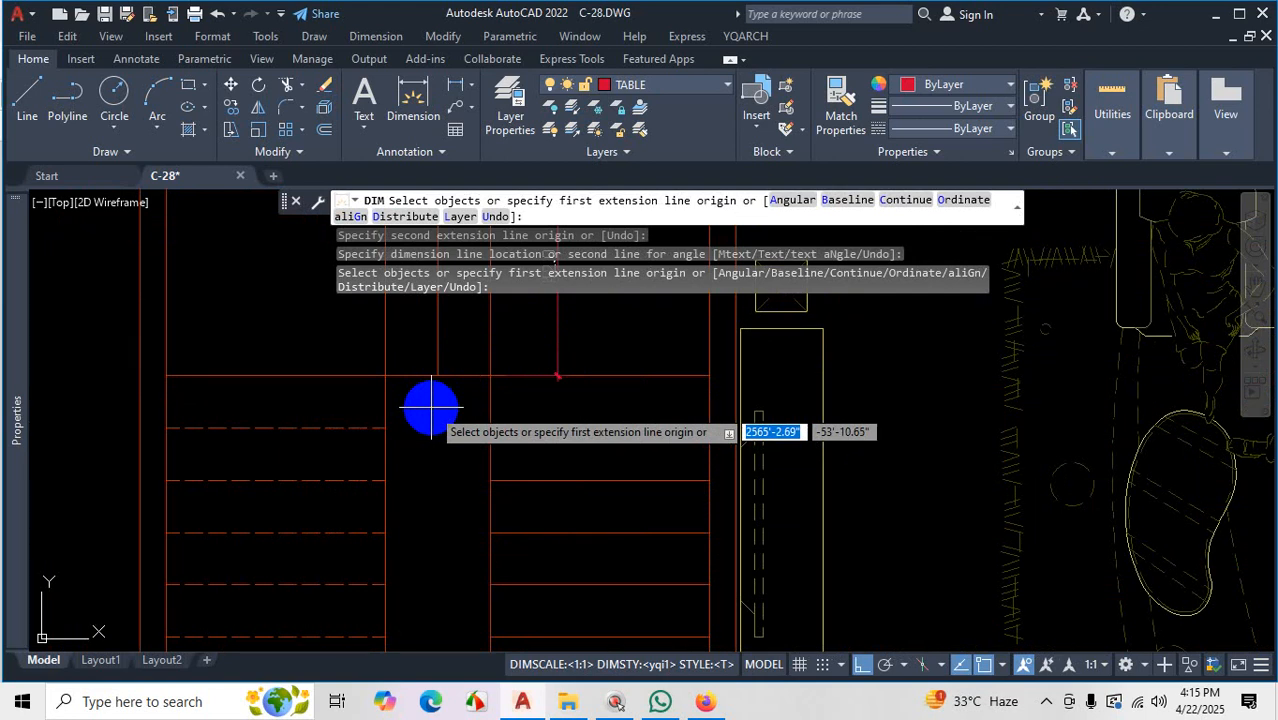
left_click(386, 376)
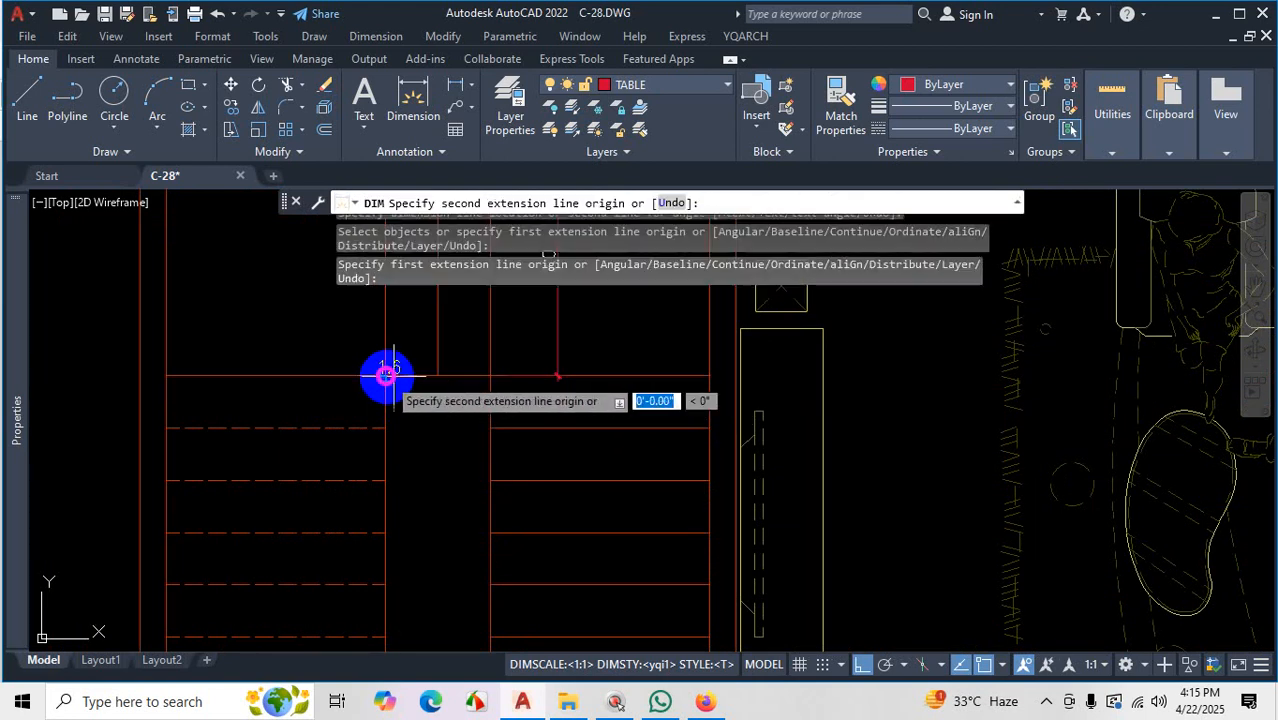
left_click(490, 376)
left_click(443, 497)
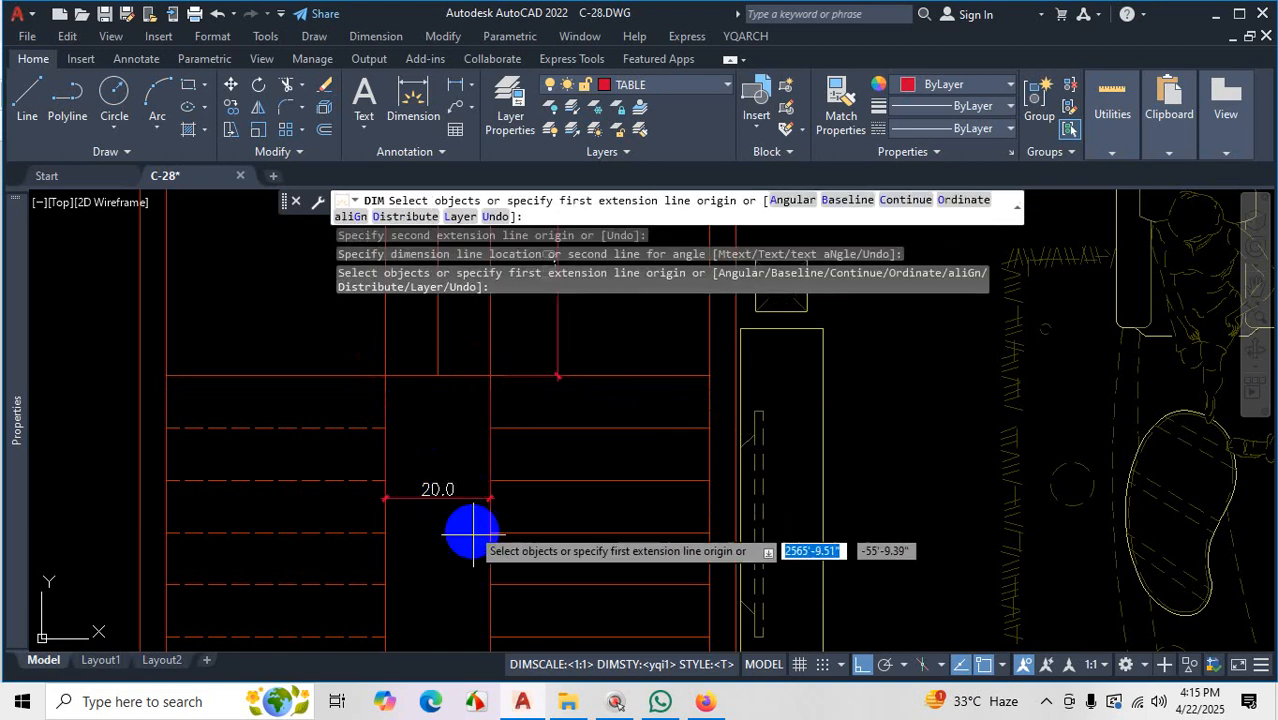
key("Escape")
scroll(474, 545, "down", 3)
scroll(477, 443, "up", 3)
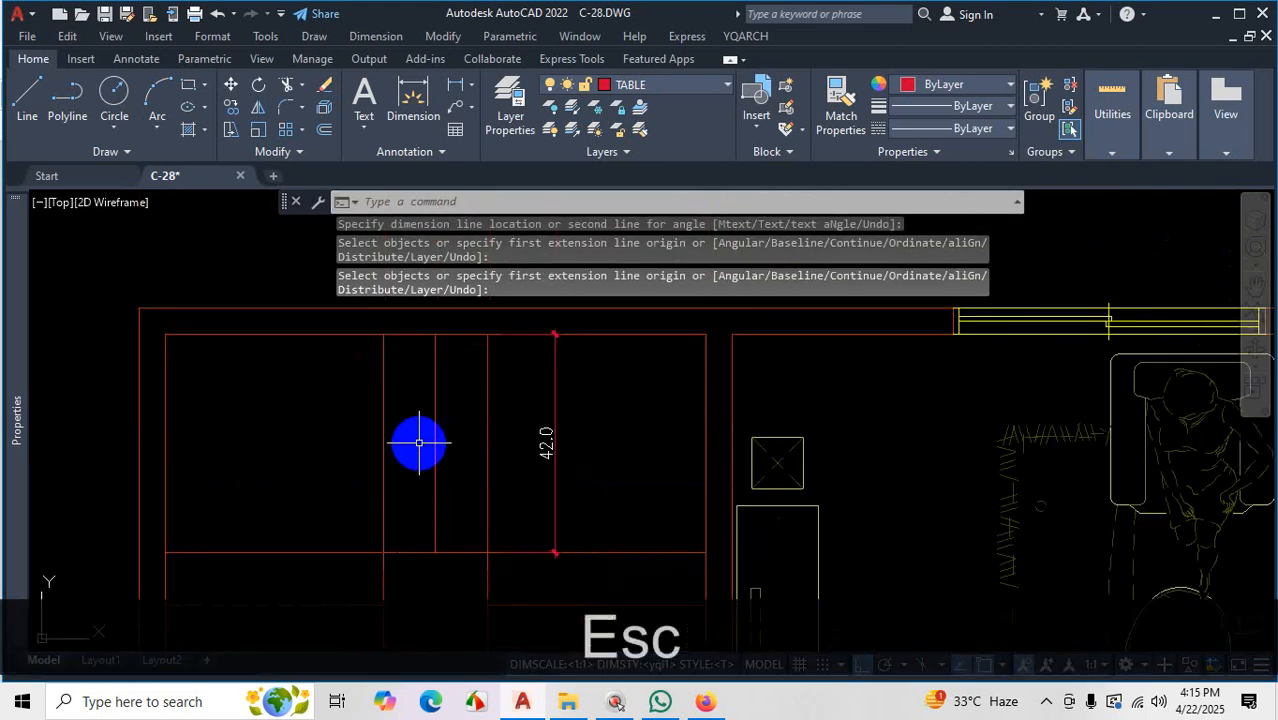
scroll(494, 397, "down", 4)
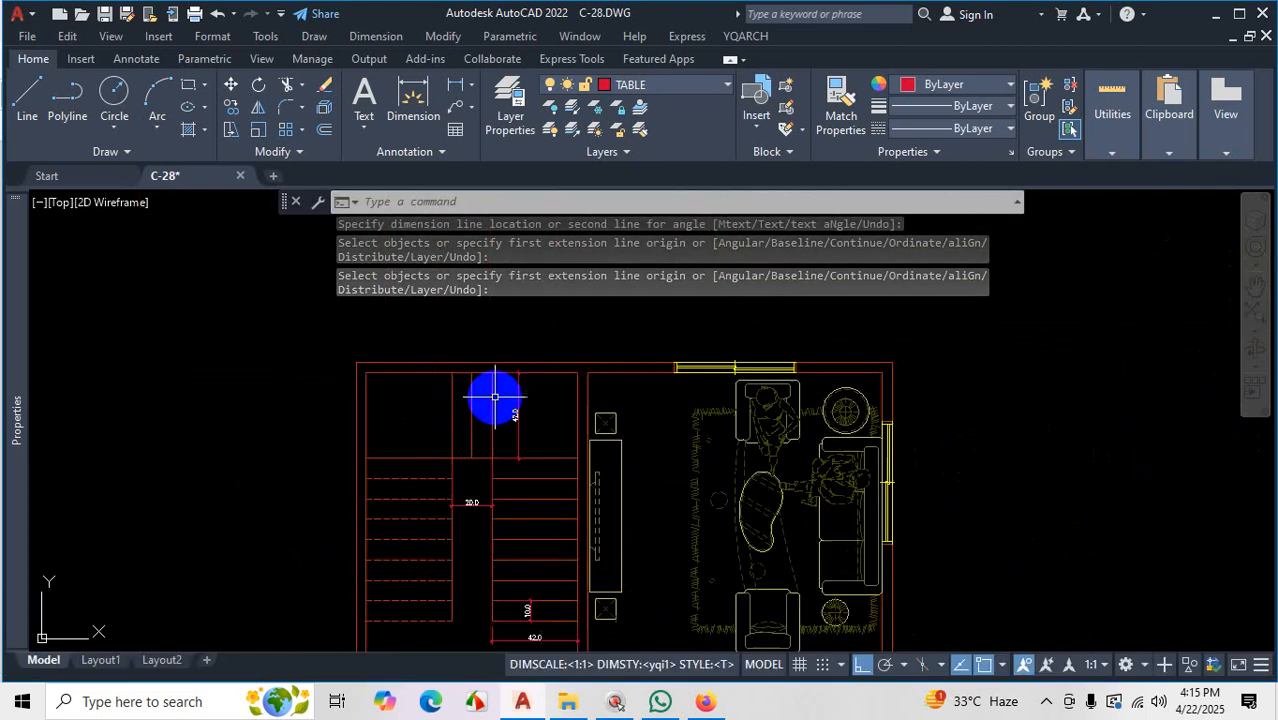
Reopen the YQArch staircase plan dialog, choose First Run on Left, and move the dialog clear of the dimensioned stair.
left_click(746, 36)
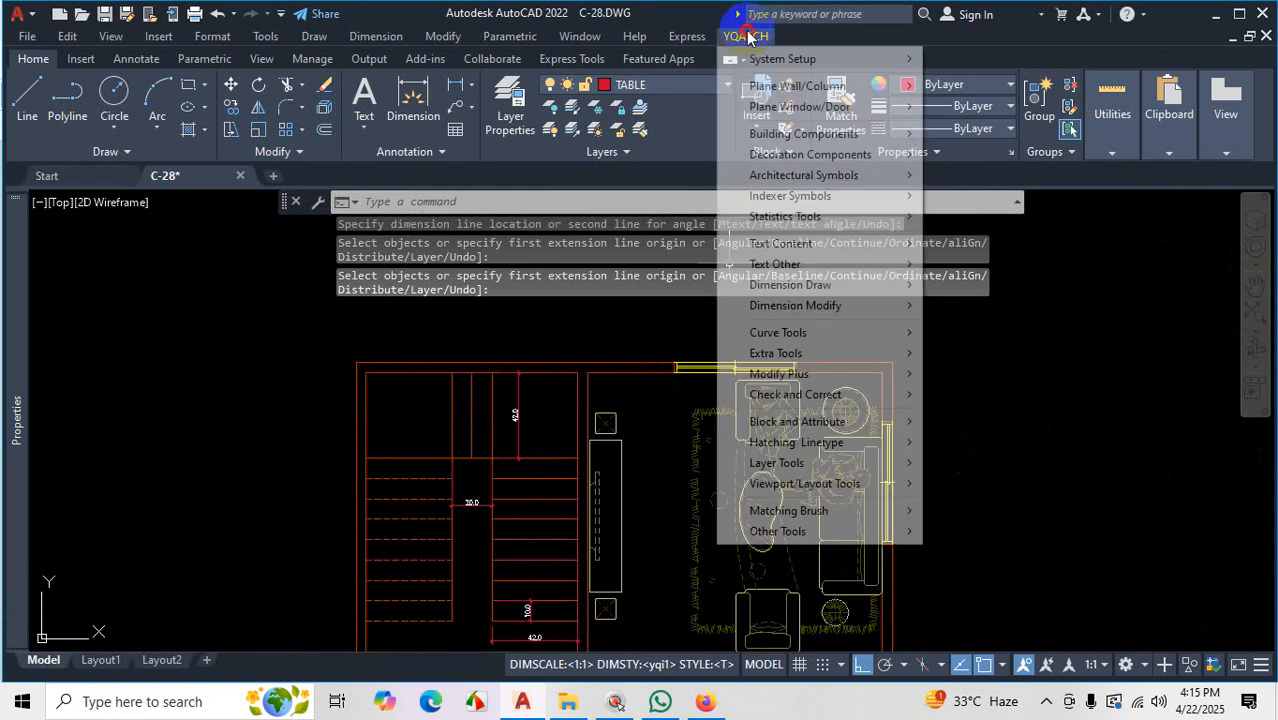
mouse_move(850, 138)
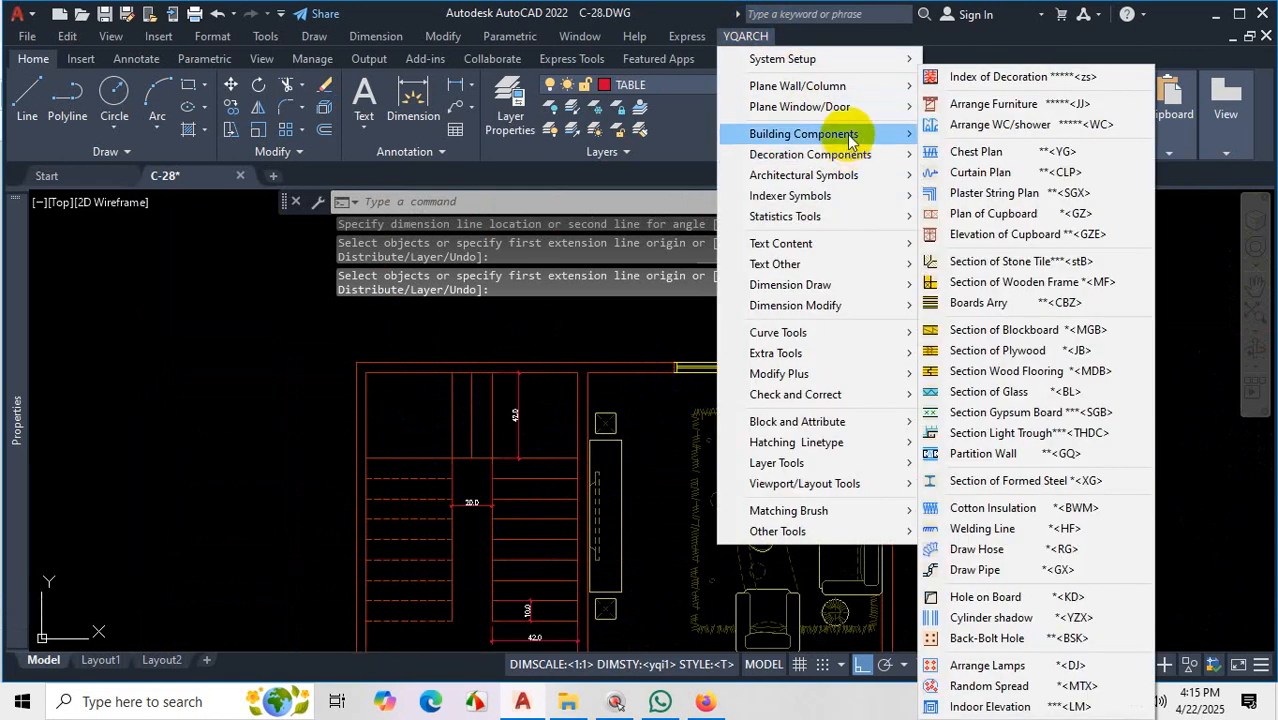
left_click(966, 190)
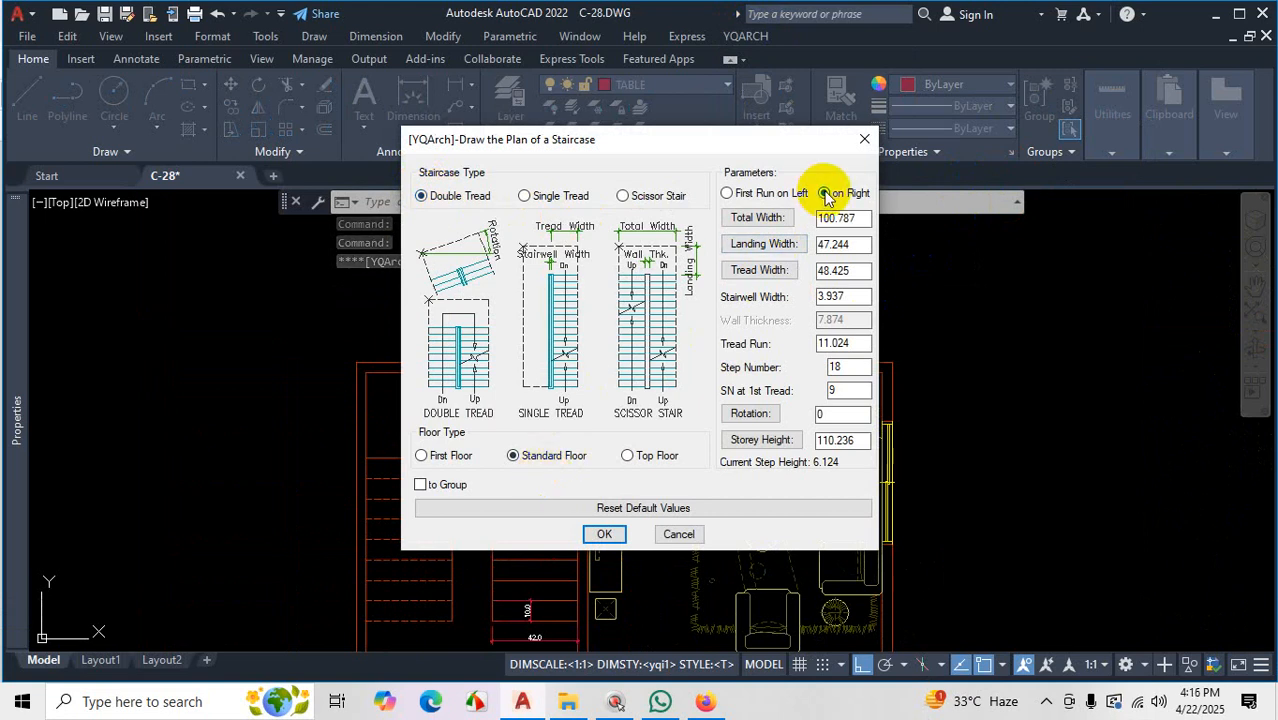
left_click(740, 194)
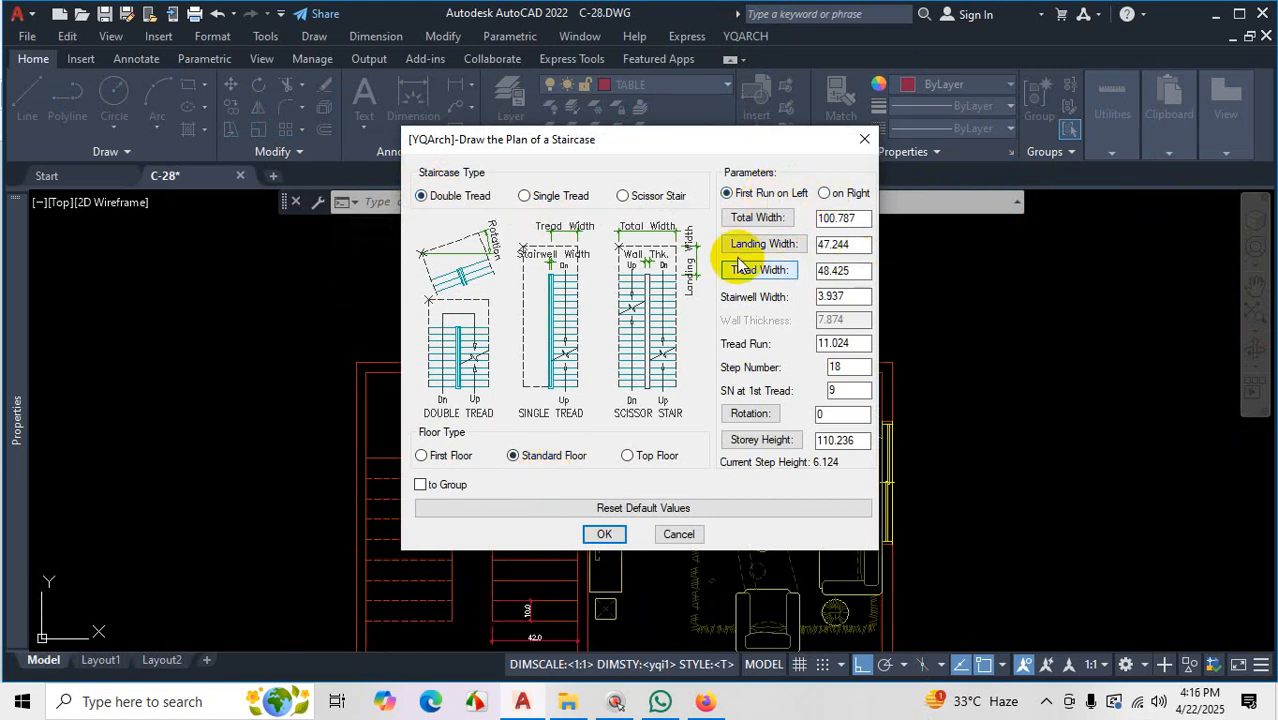
left_click_drag(614, 138, 891, 146)
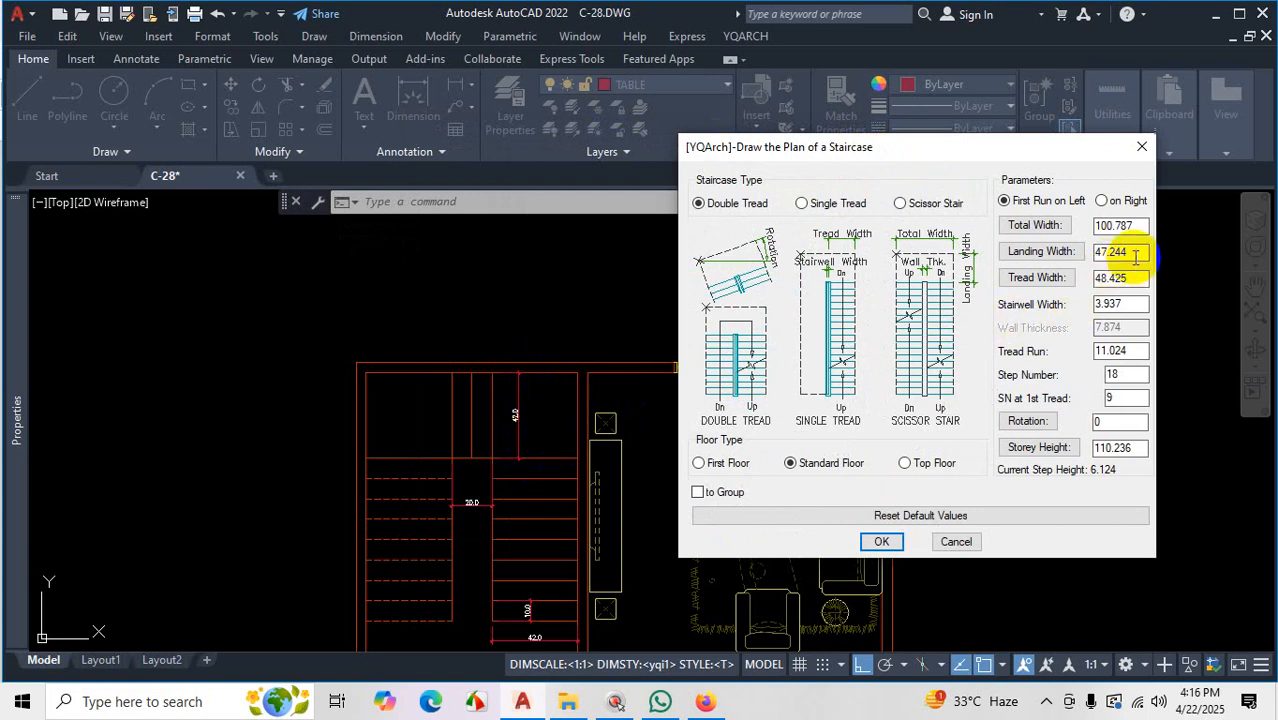
Set the staircase's landing width to 42 and its tread width to 42.
left_click(1070, 252)
type("42")
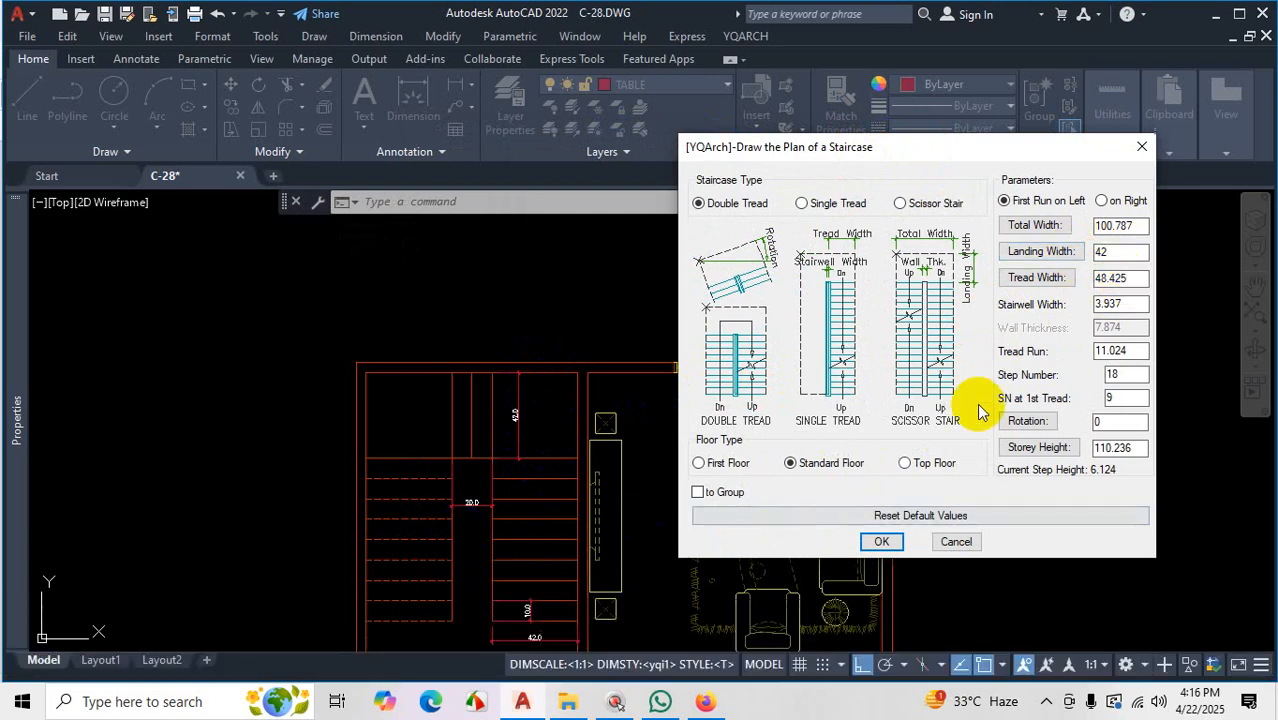
left_click(1137, 281)
left_click(1035, 280)
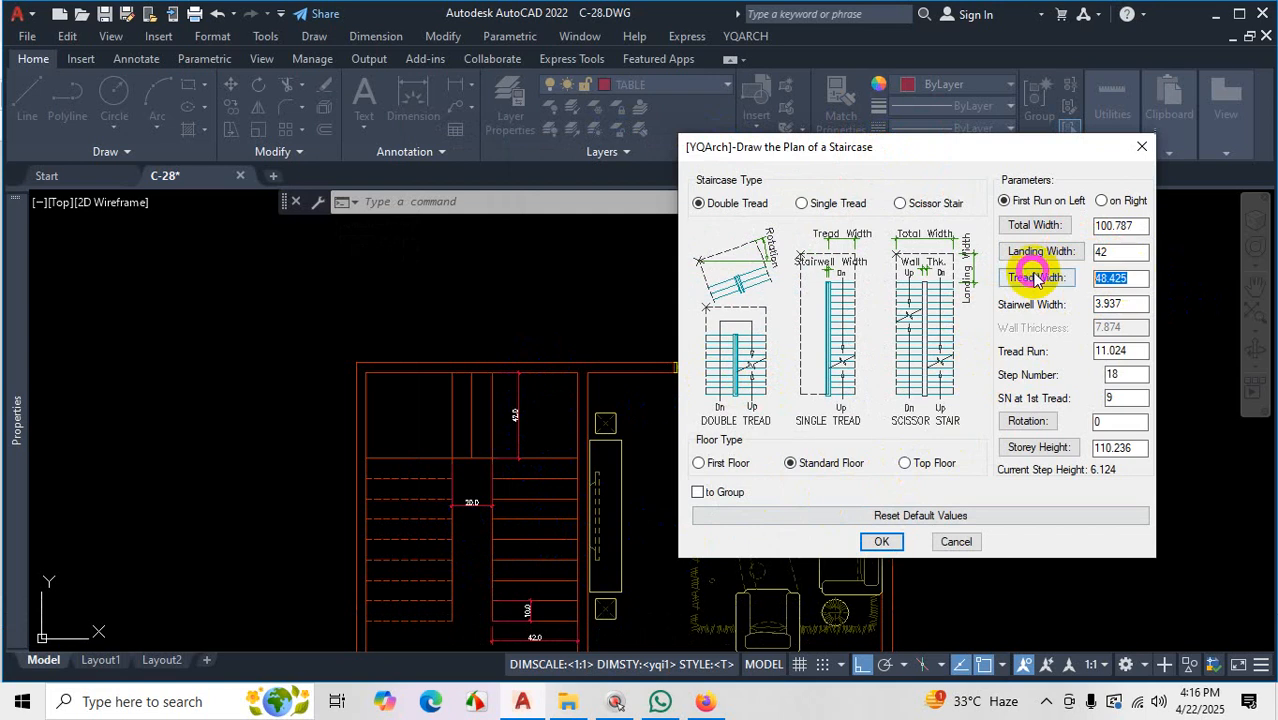
type("42")
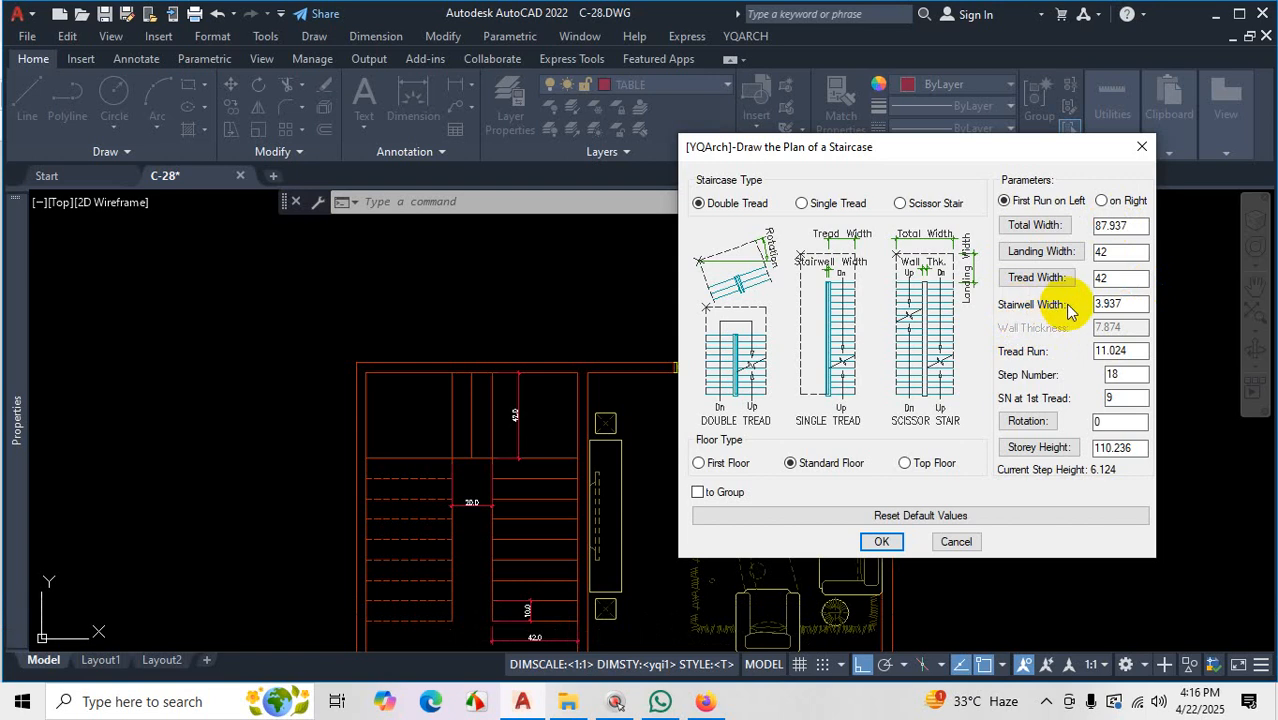
key("ctrl+1")
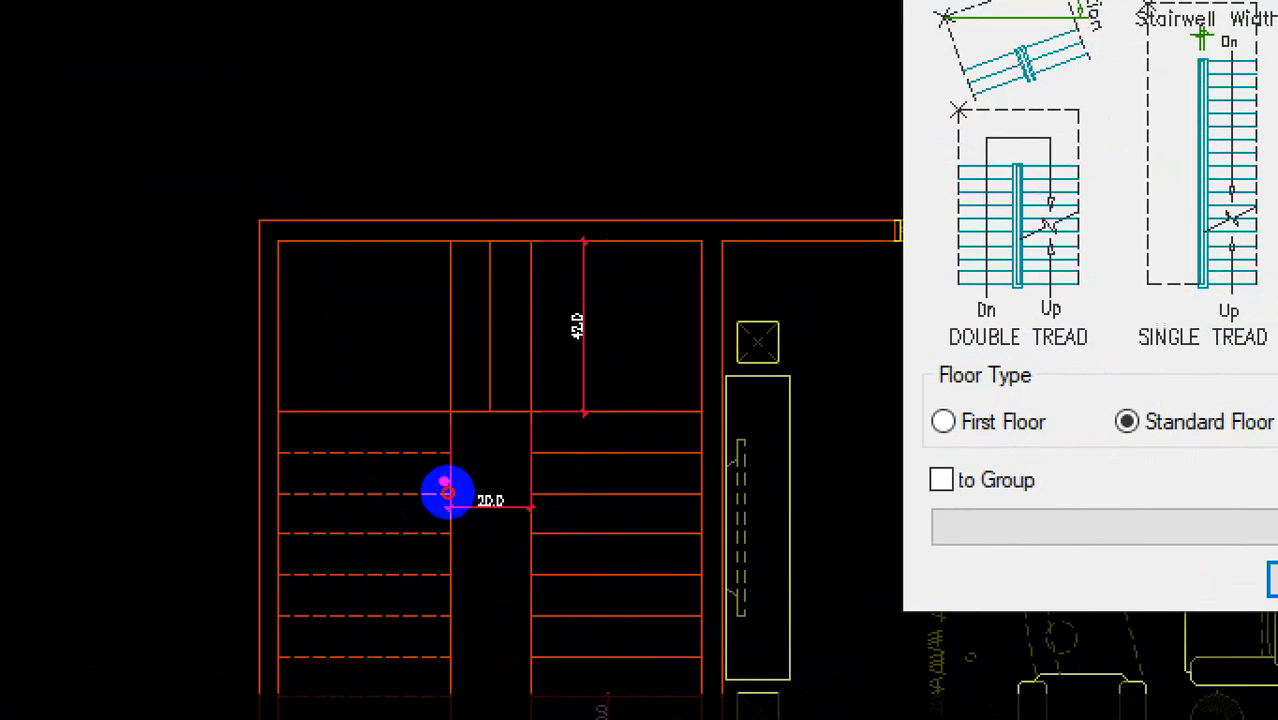
left_click_drag(447, 490, 517, 492)
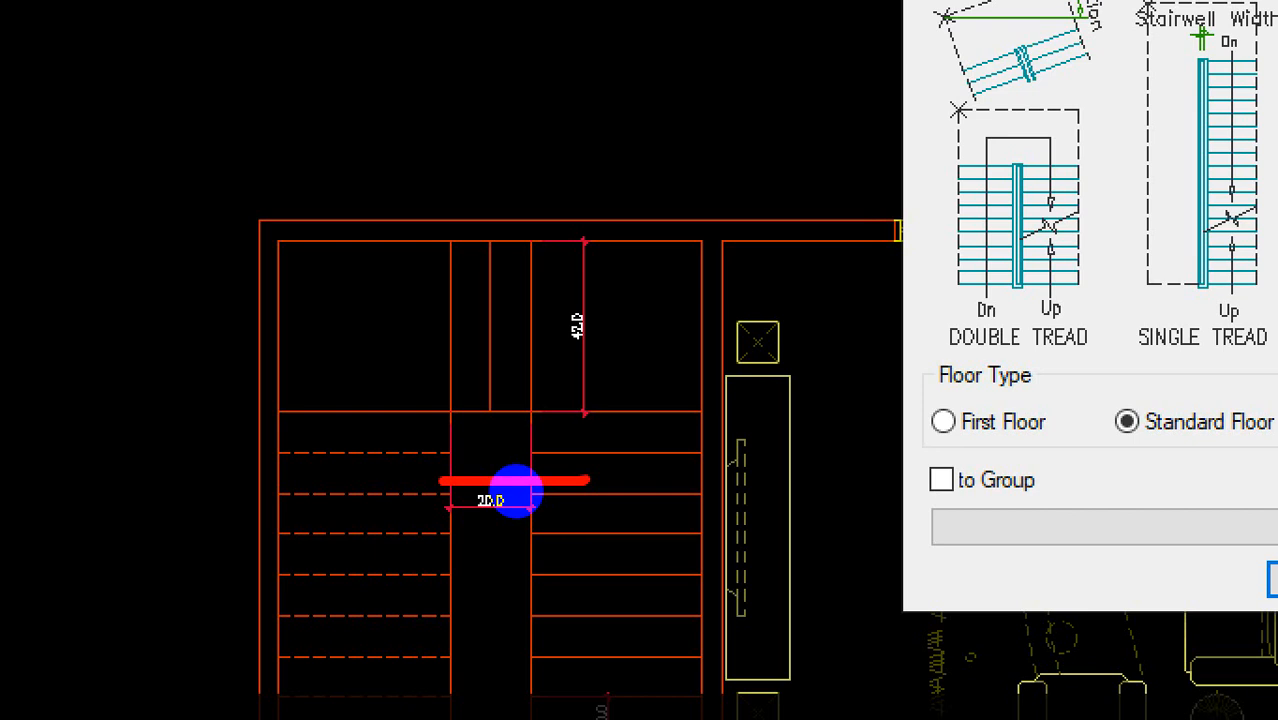
mouse_move(467, 491)
left_mouse_down()
mouse_move(484, 491)
mouse_move(477, 512)
left_mouse_up()
key("Escape")
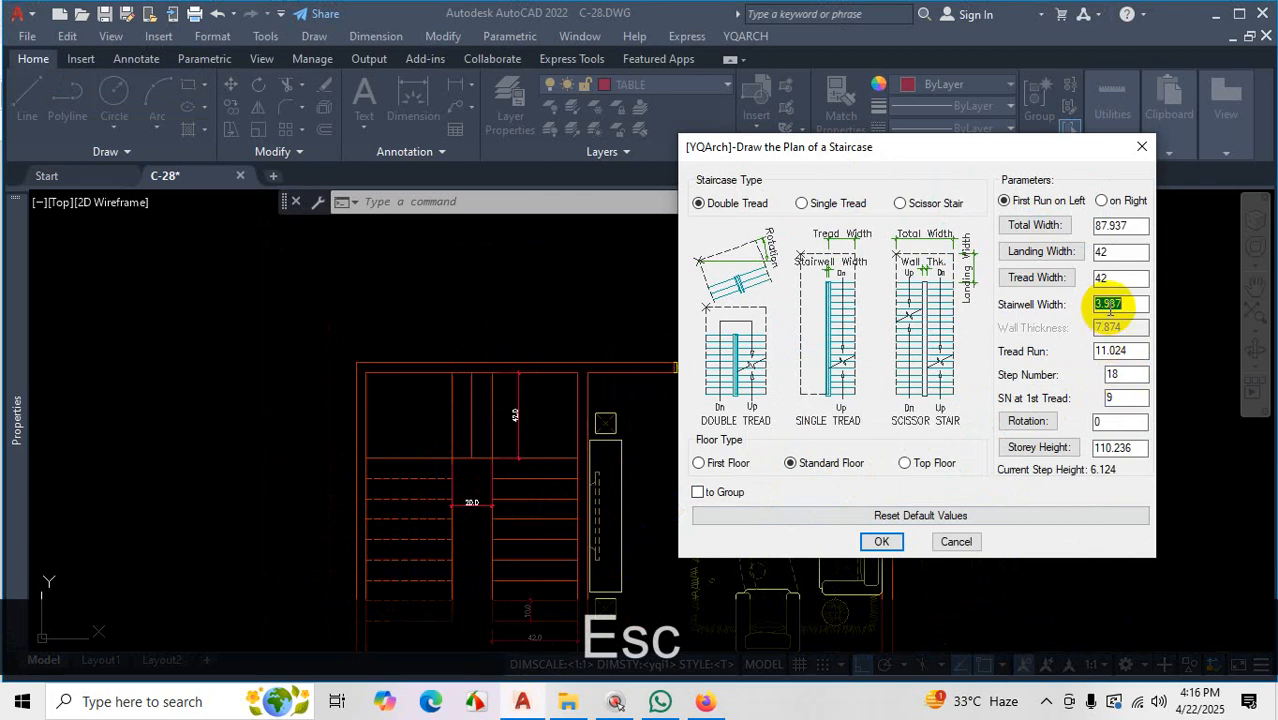
Set the stairwell width to 20 and enter 42 again as the tread width.
type("20")
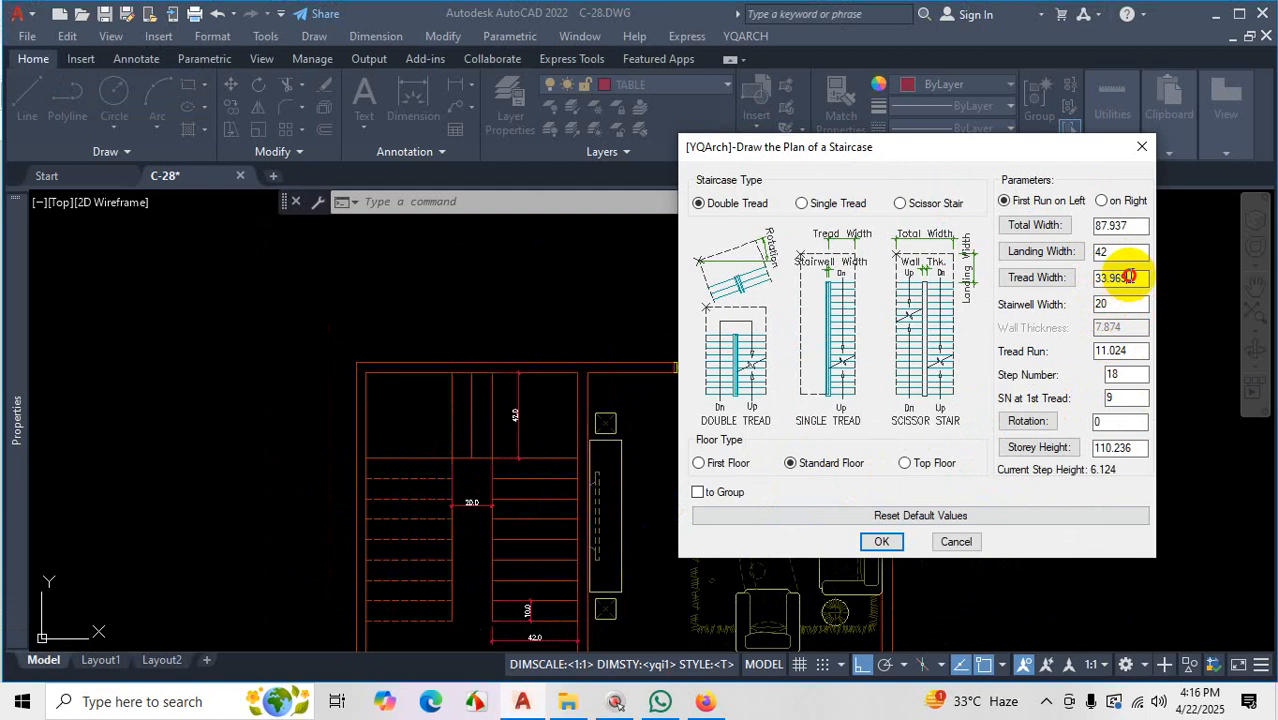
left_click_drag(1128, 277, 1080, 287)
type("42")
double_click(1113, 303)
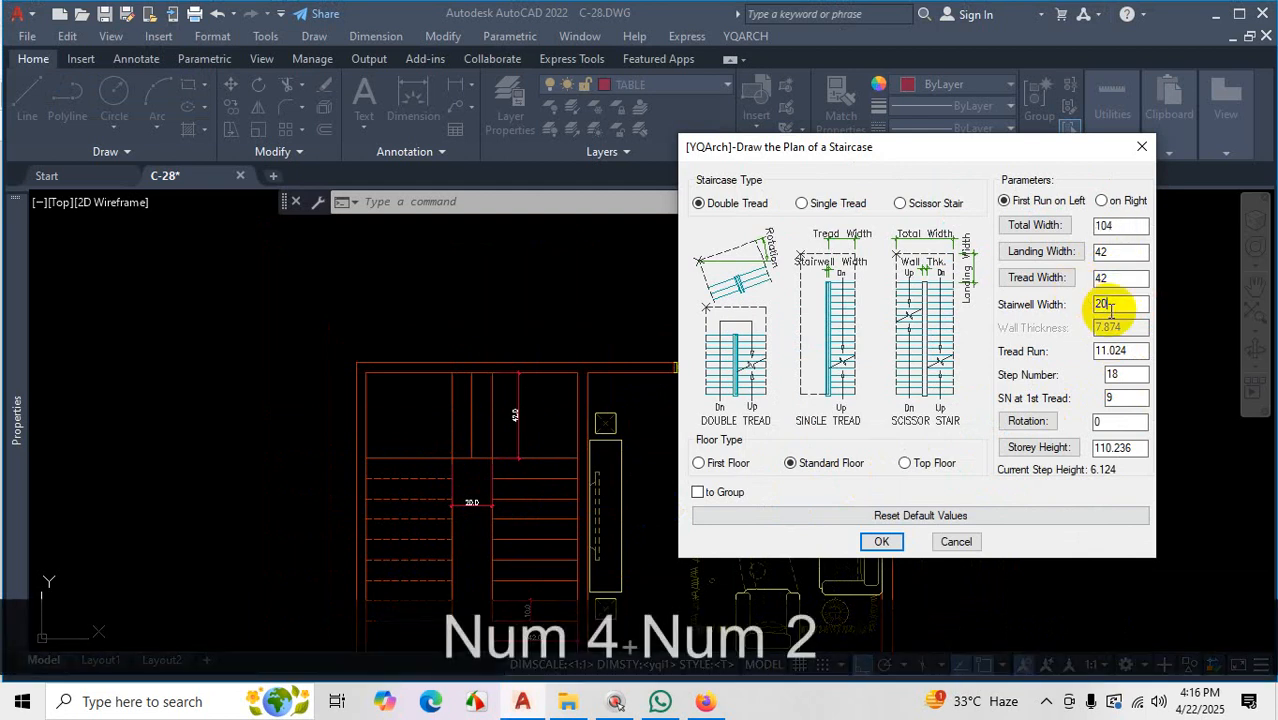
key("ctrl+1")
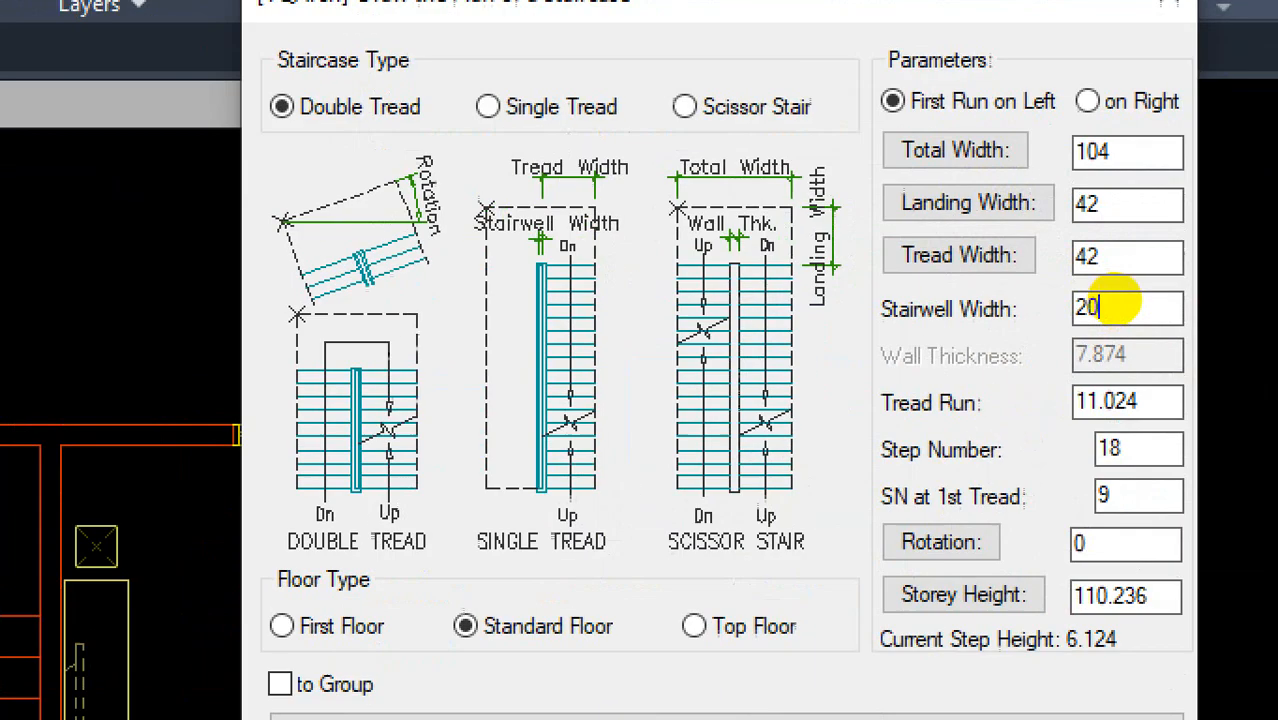
left_click(1113, 298)
left_click_drag(1114, 206, 1152, 174)
left_click_drag(1128, 257, 1147, 253)
left_click_drag(1141, 312, 1150, 318)
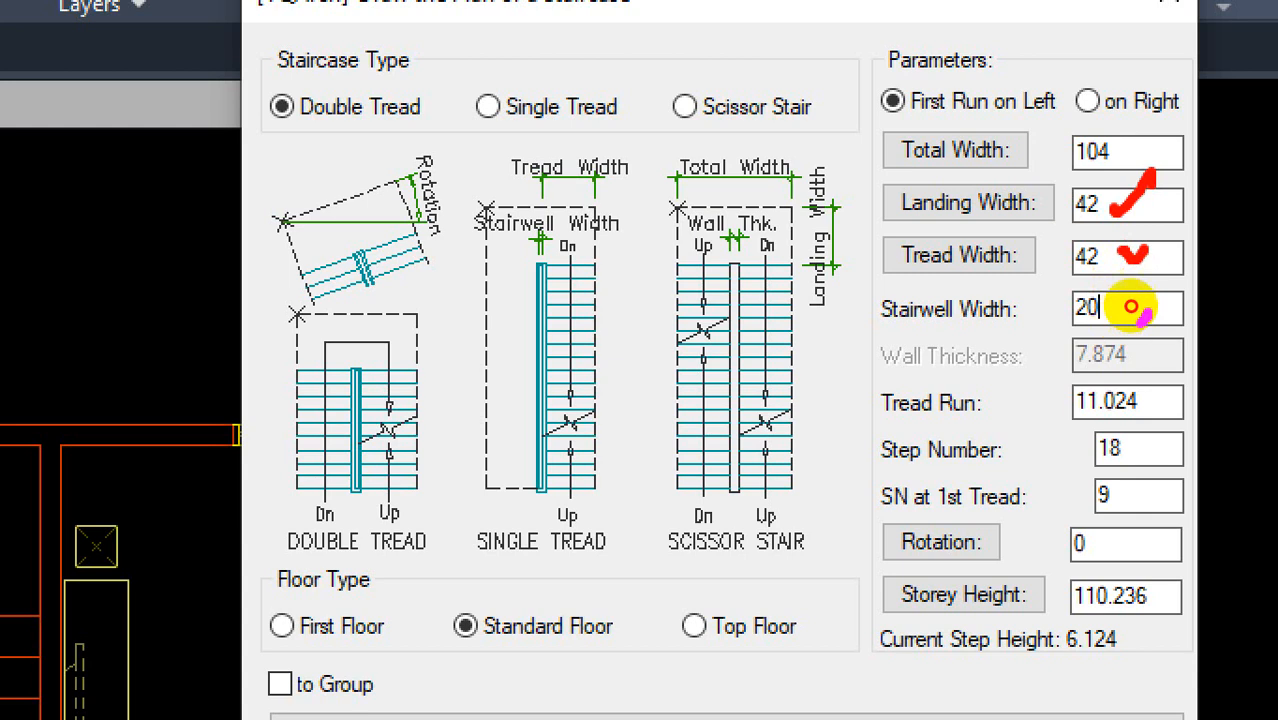
mouse_move(1064, 196)
left_mouse_down()
mouse_move(1064, 304)
mouse_move(1167, 310)
mouse_move(1122, 201)
mouse_move(1084, 201)
left_mouse_up()
mouse_move(1120, 131)
left_mouse_down()
mouse_move(1058, 156)
mouse_move(1066, 131)
left_mouse_up()
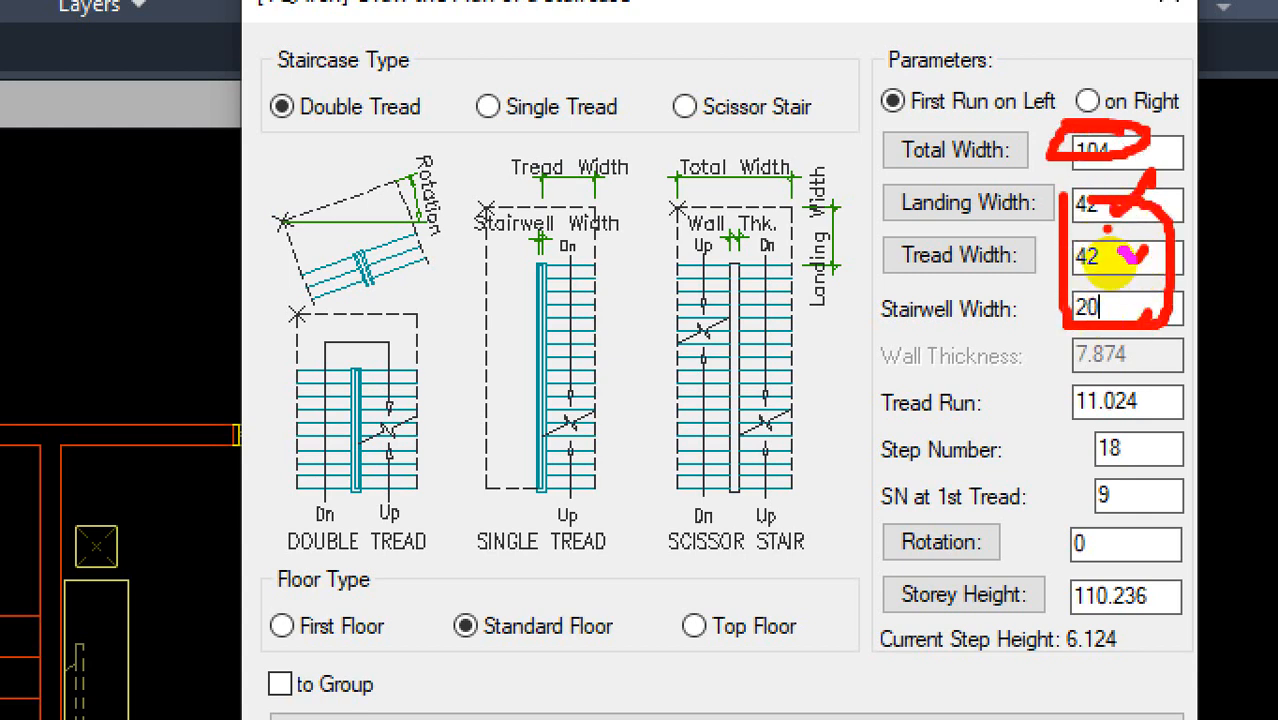
key("Escape")
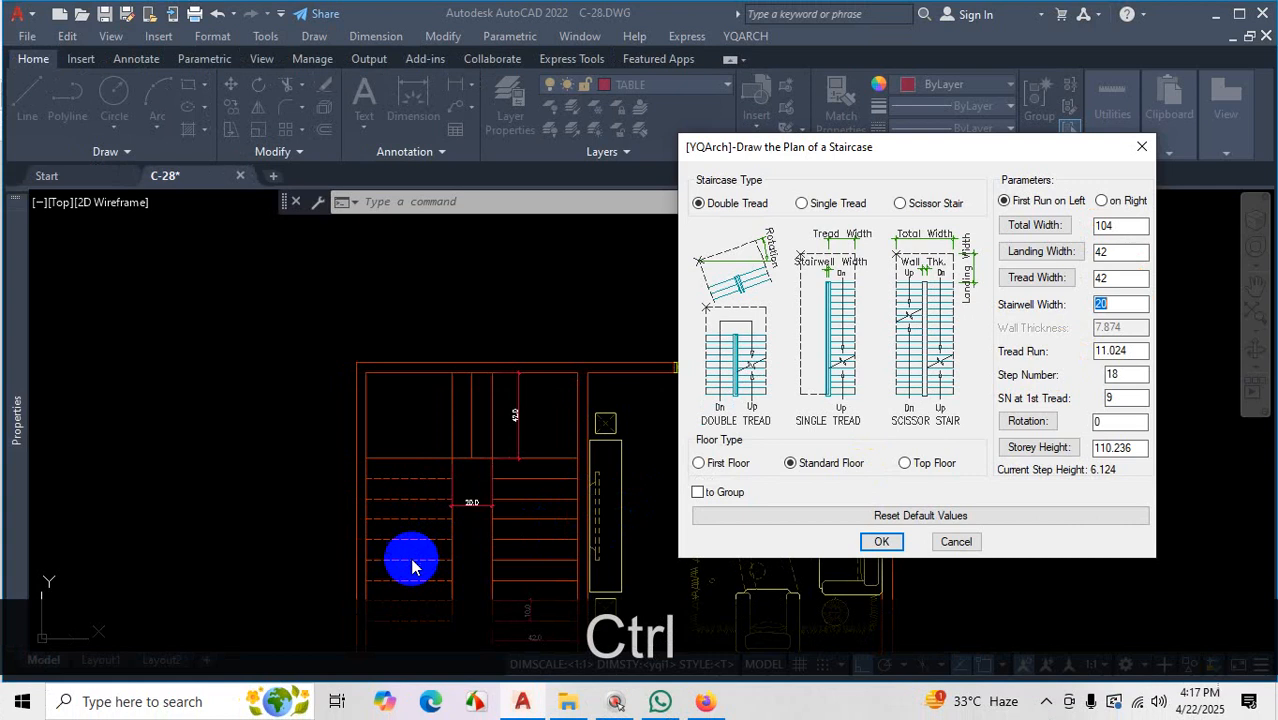
key("ctrl+1")
left_click(395, 494)
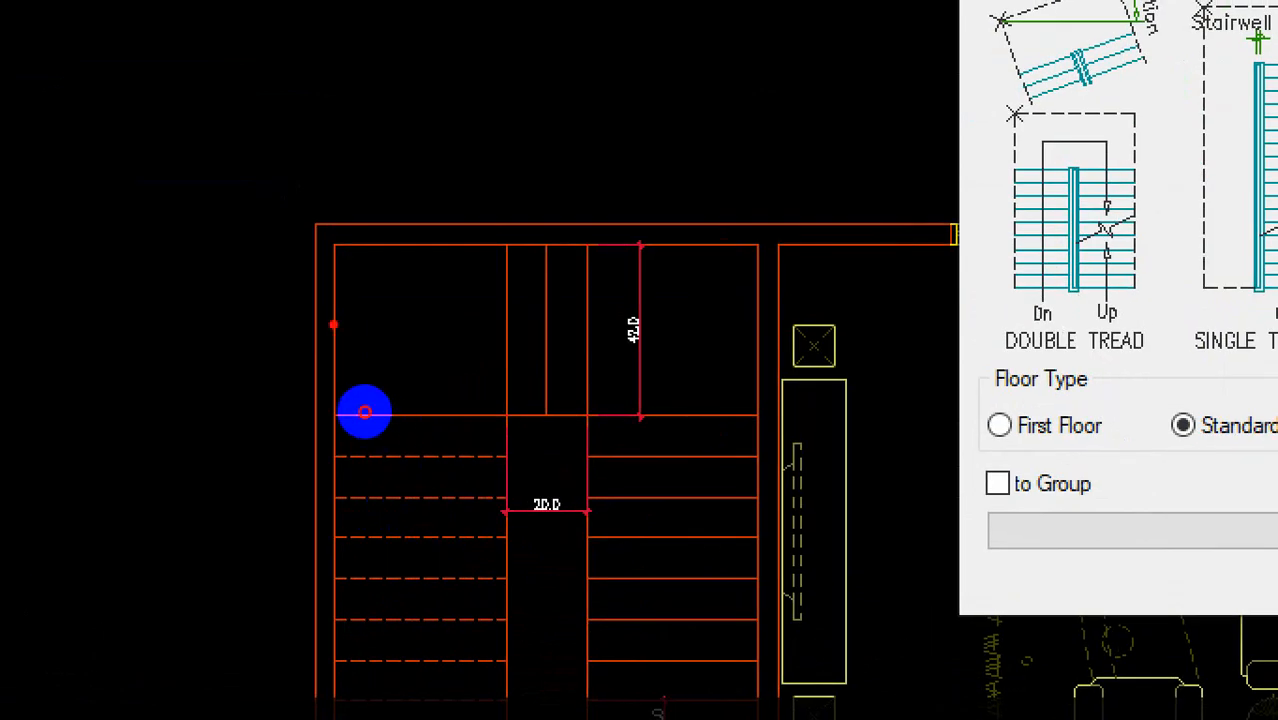
left_click_drag(333, 324, 603, 322)
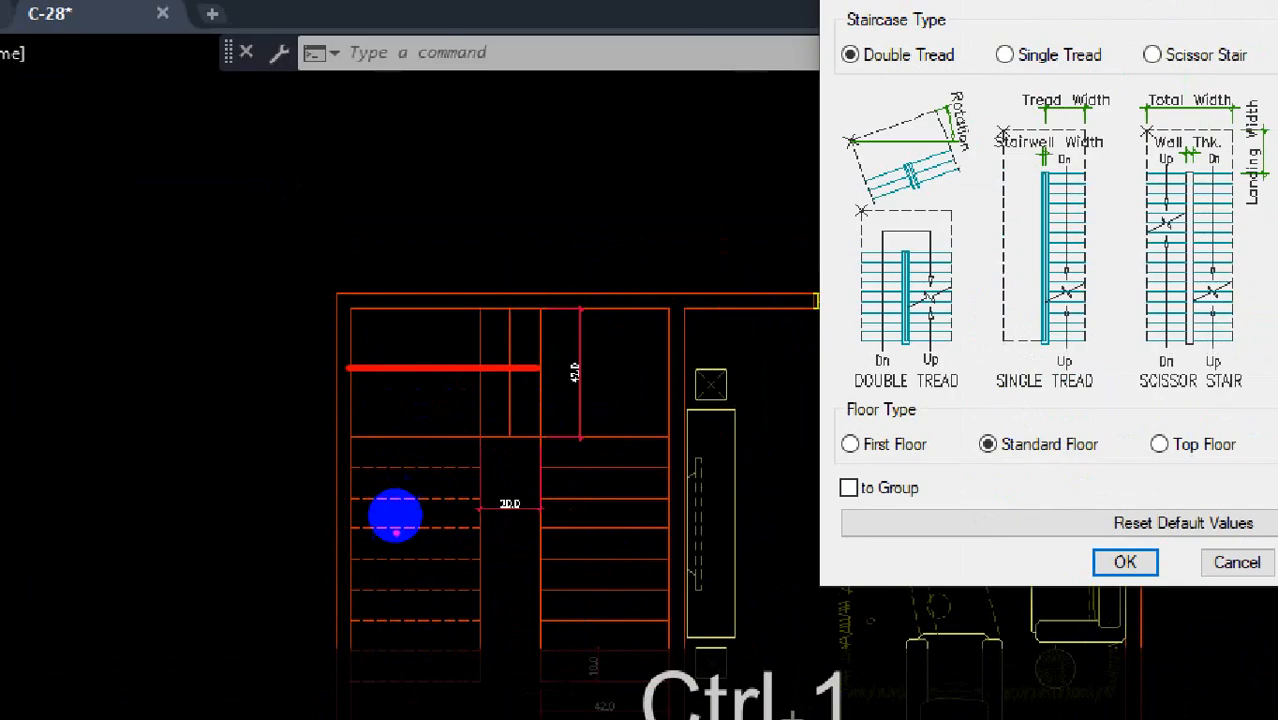
left_click_drag(540, 438, 660, 434)
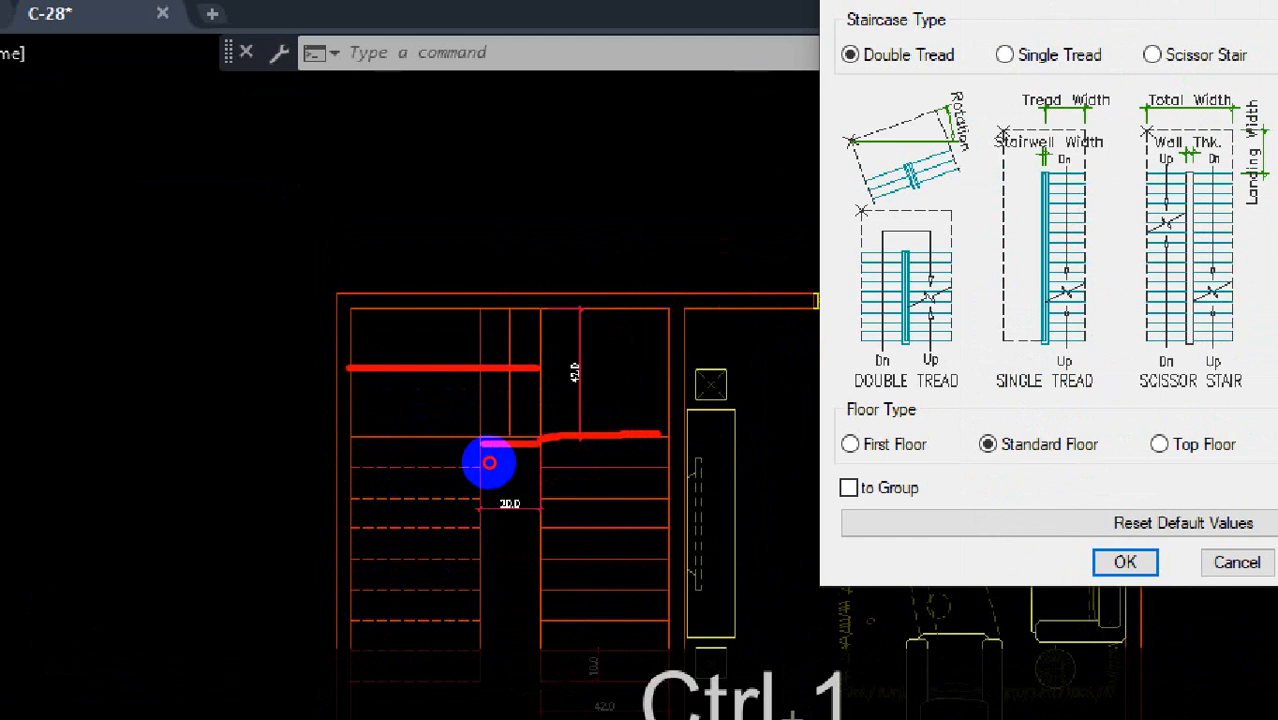
mouse_move(491, 456)
left_mouse_down()
mouse_move(367, 457)
mouse_move(441, 456)
left_mouse_up()
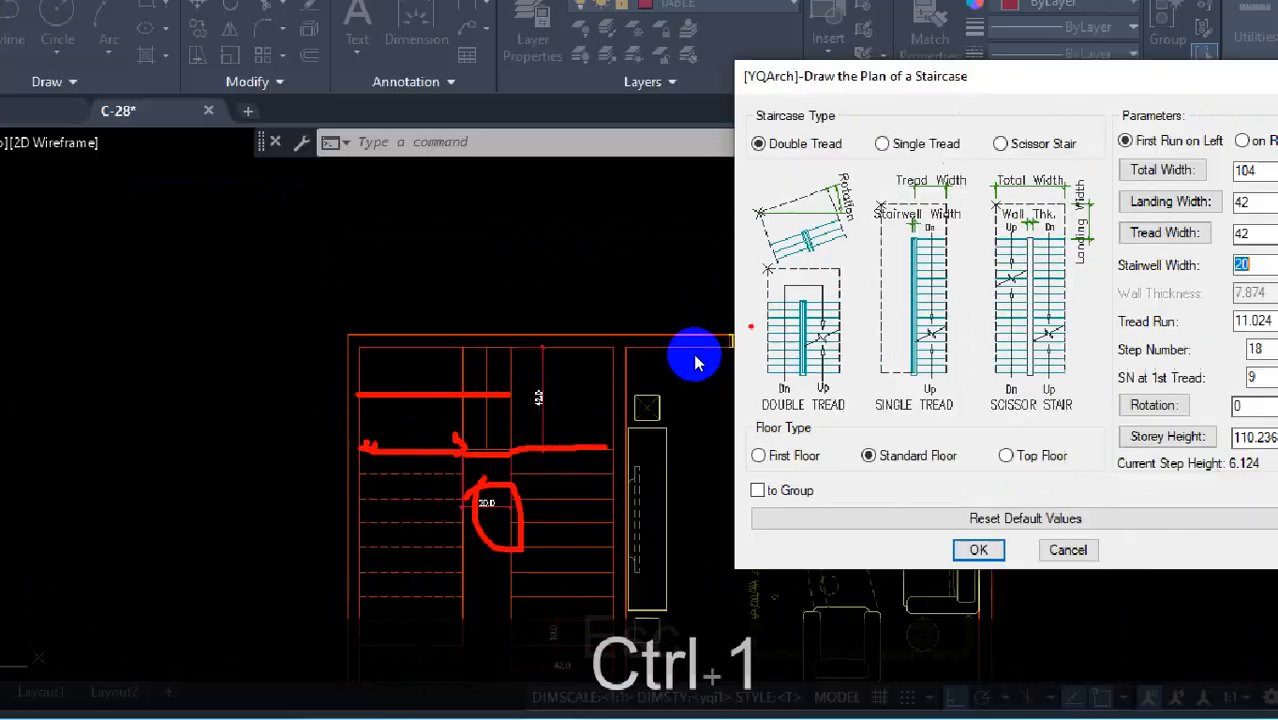
key("Escape")
left_click(1100, 278)
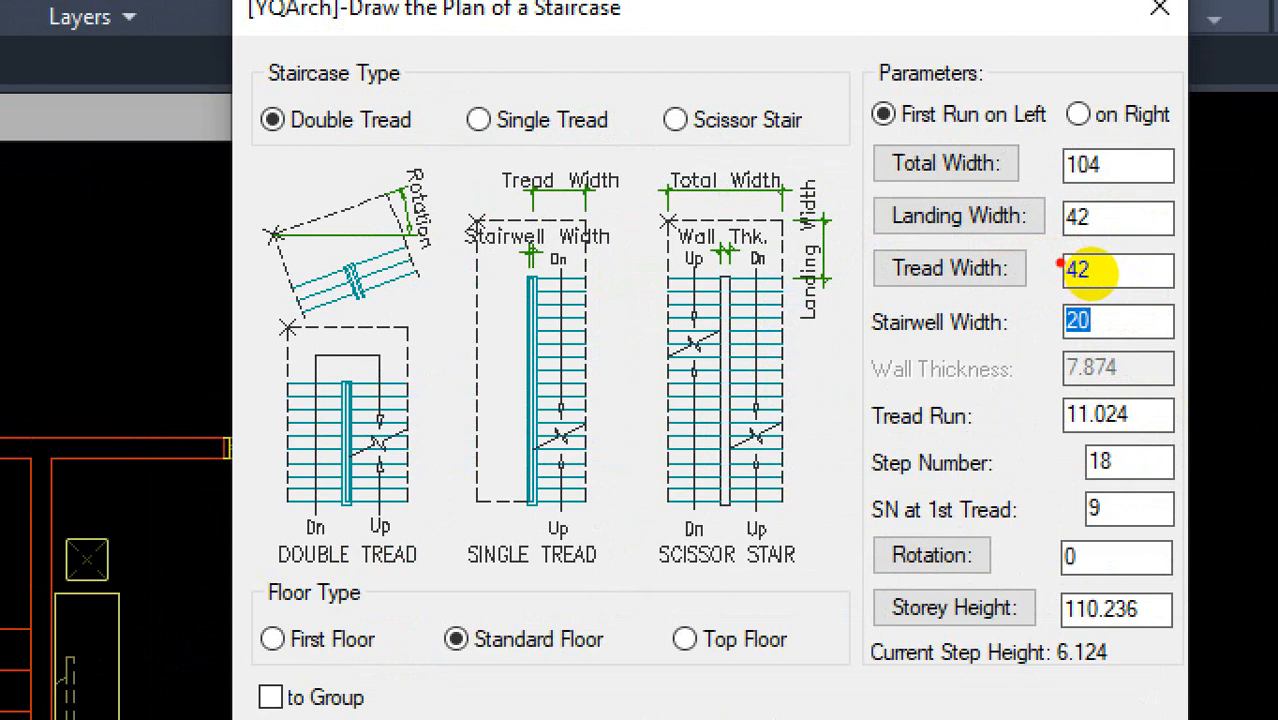
mouse_move(1060, 263)
left_mouse_down()
mouse_move(1042, 343)
mouse_move(1175, 270)
mouse_move(1064, 261)
left_mouse_up()
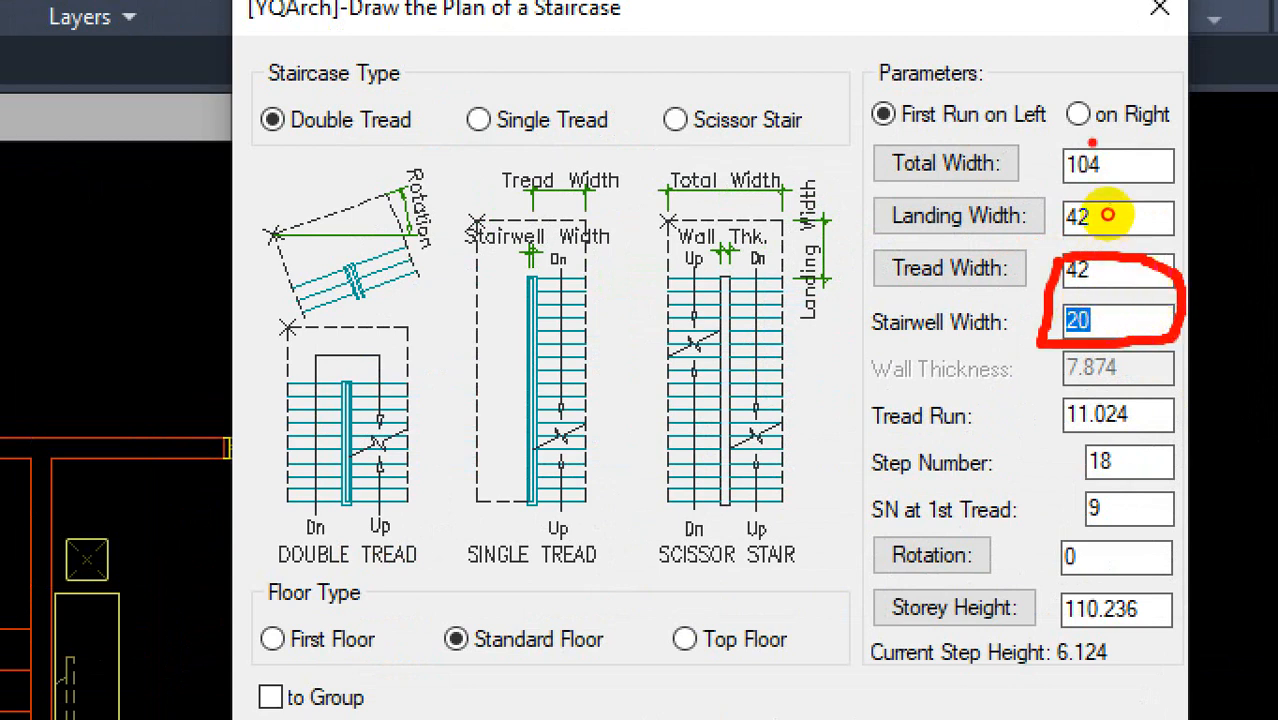
mouse_move(1050, 113)
left_mouse_down()
mouse_move(1078, 195)
mouse_move(1085, 185)
left_mouse_up()
key("Escape")
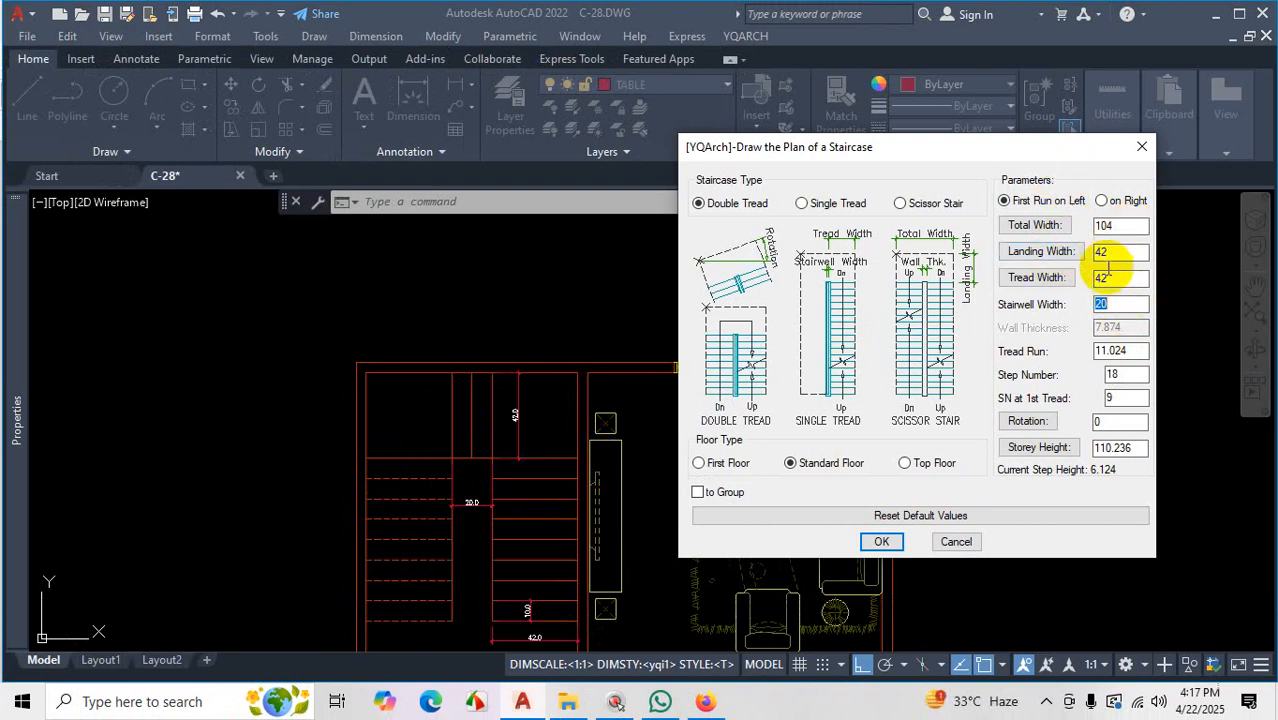
Set the staircase's tread run to 10 and open the step number value for editing.
left_click(1132, 351)
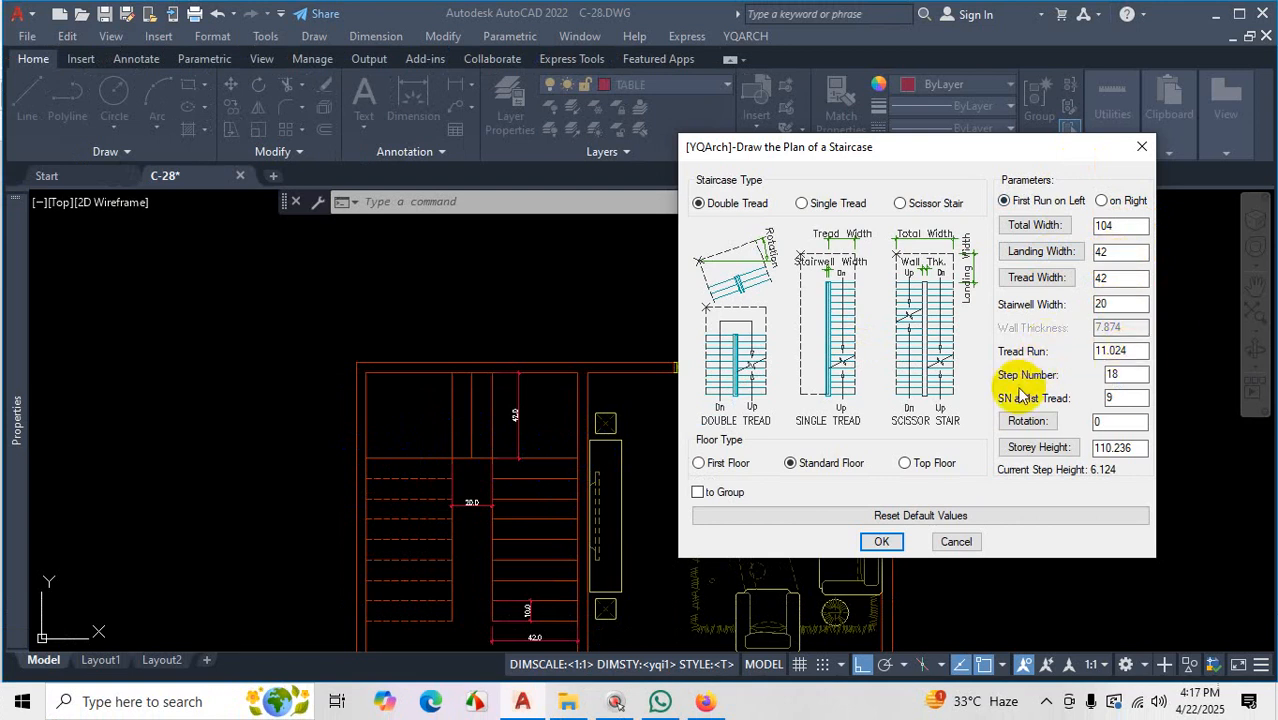
key("ctrl+1")
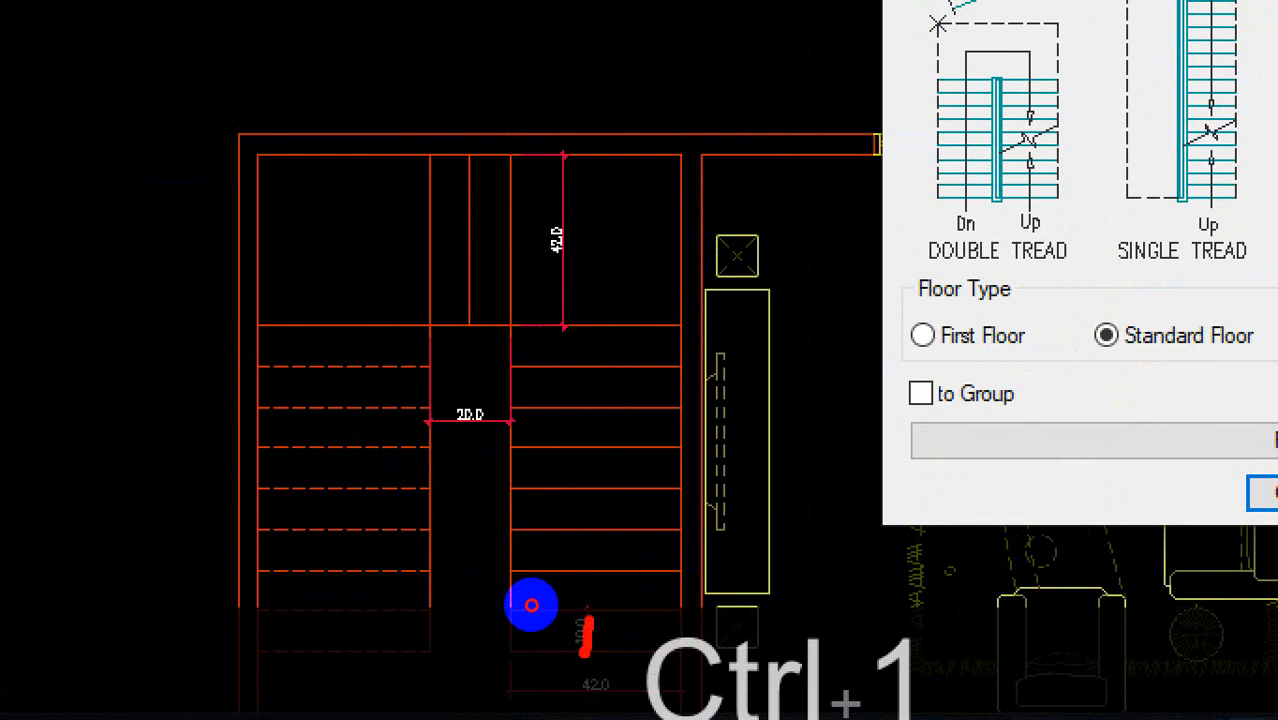
key("Escape")
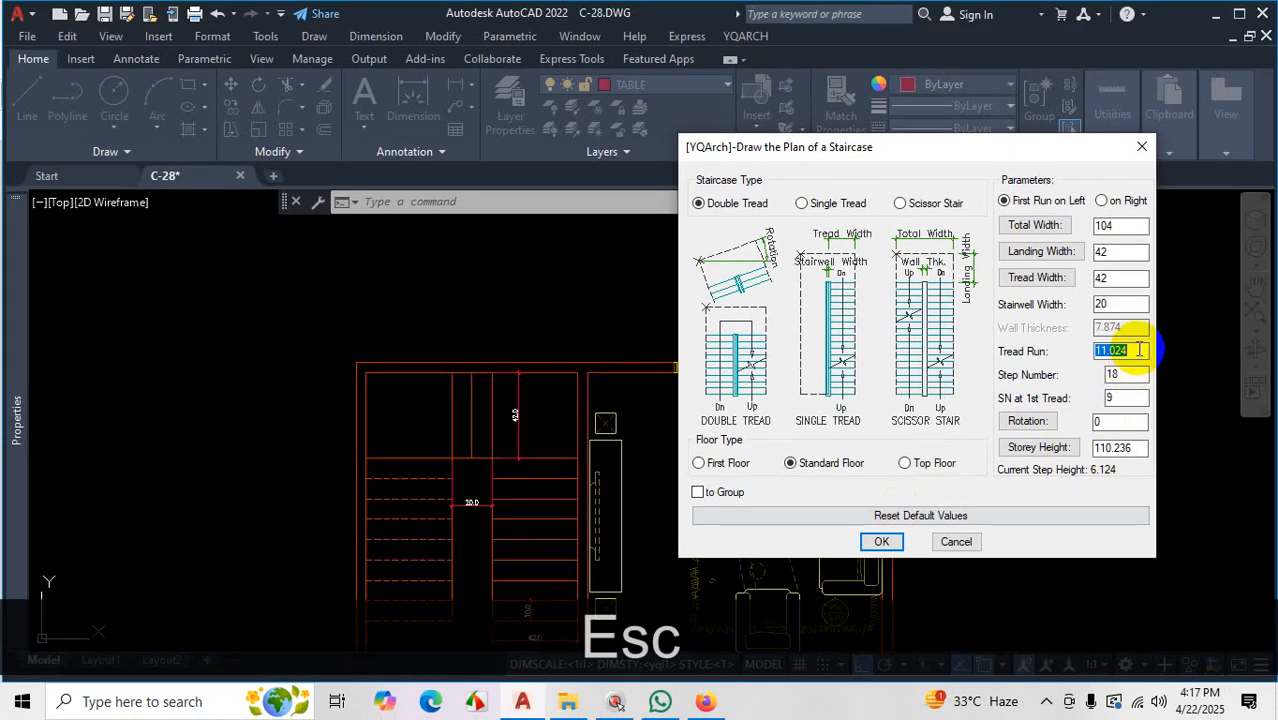
type("10")
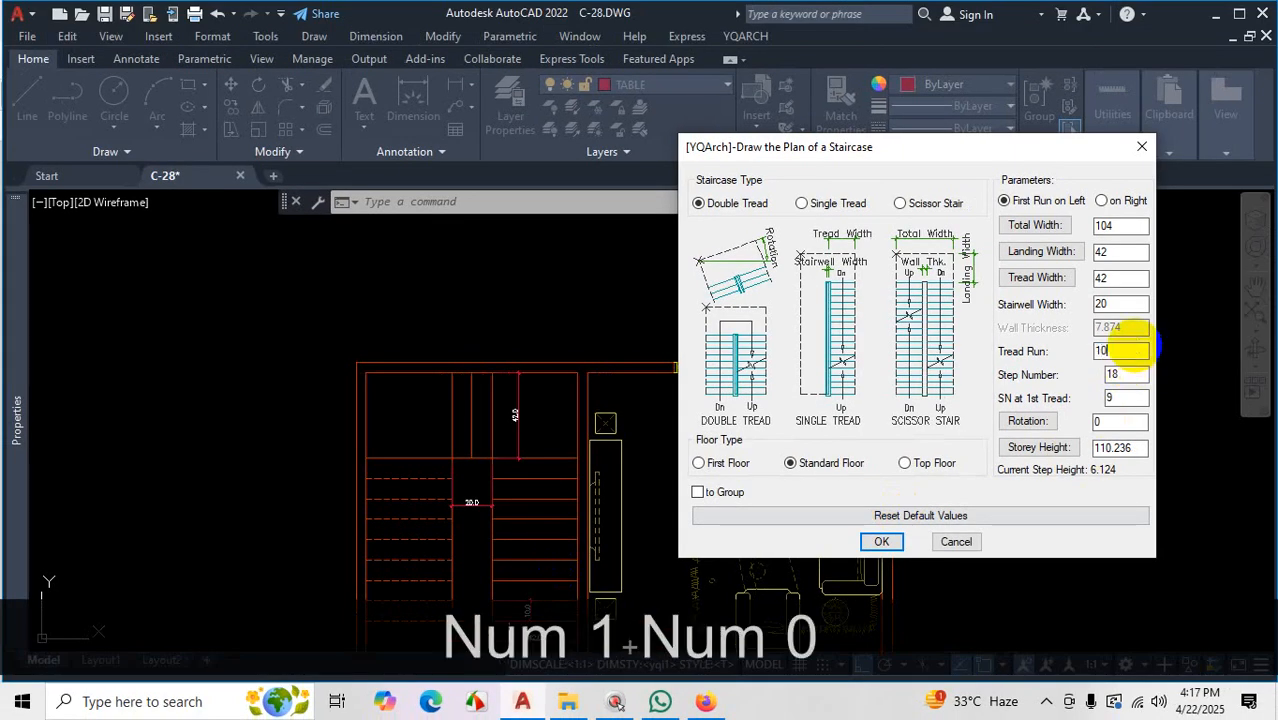
left_click(1123, 376)
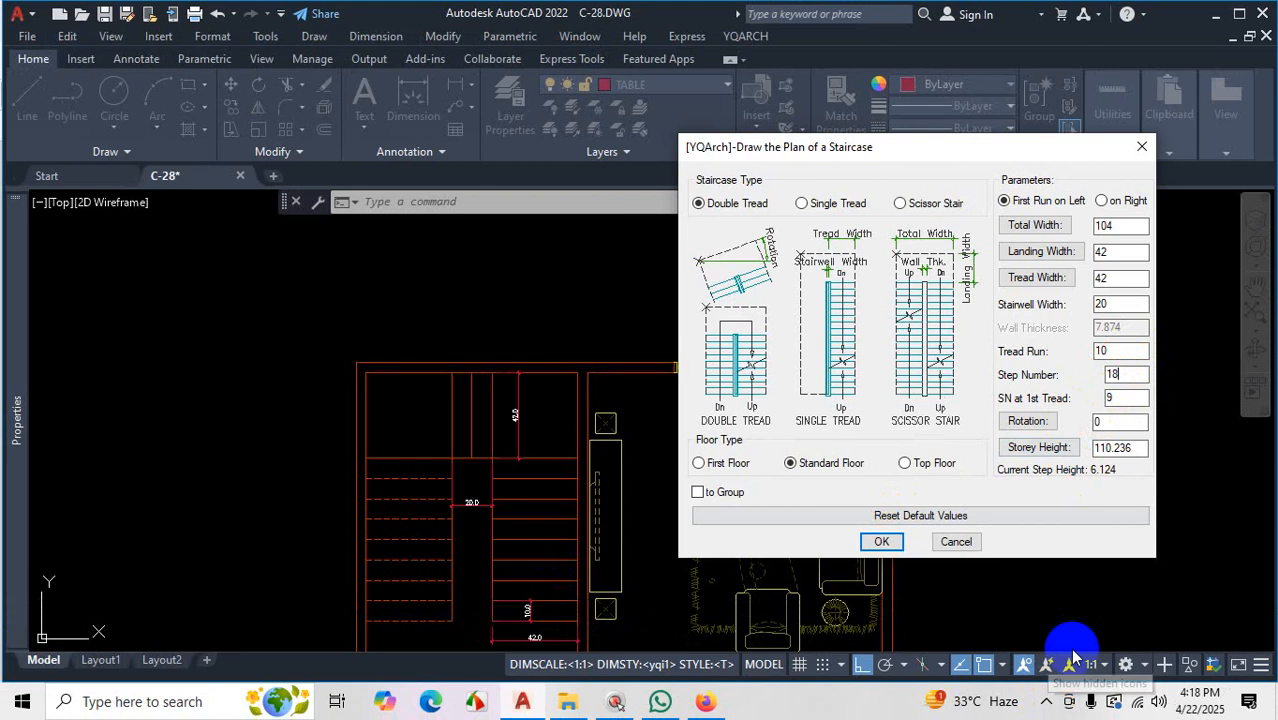
key("ctrl")
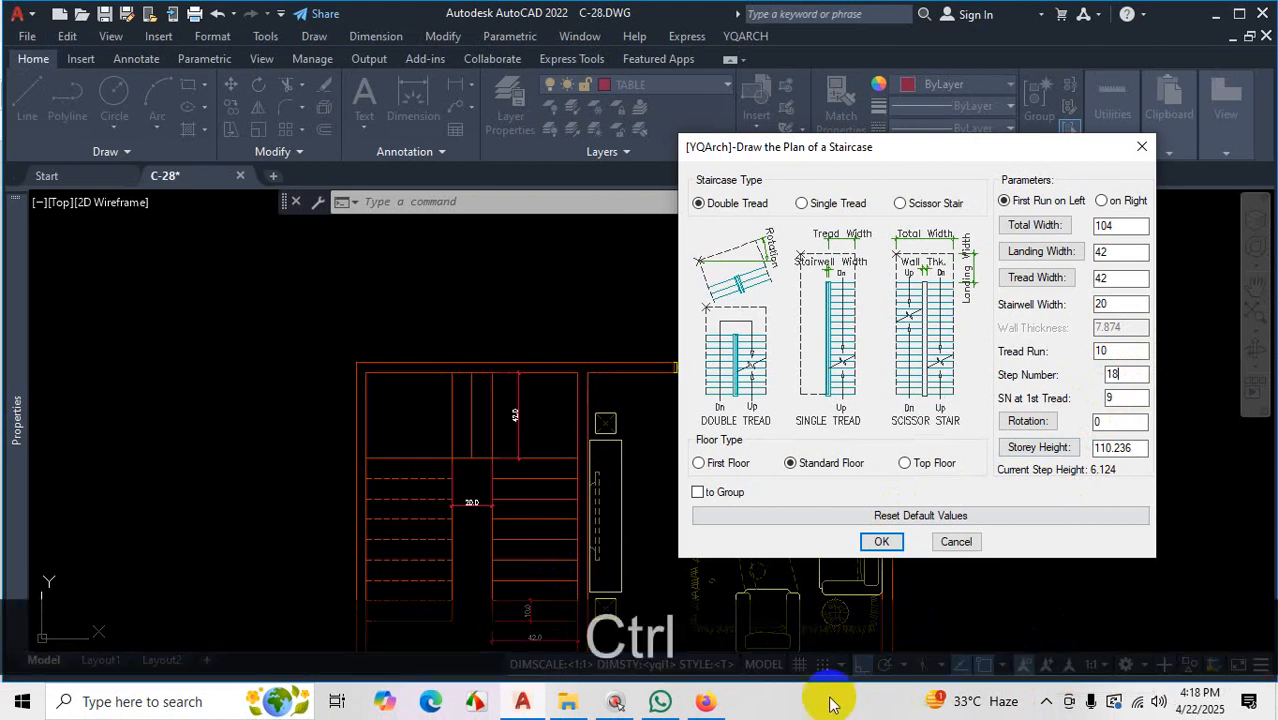
left_click(1046, 703)
left_click(1008, 674)
key("ctrl+1")
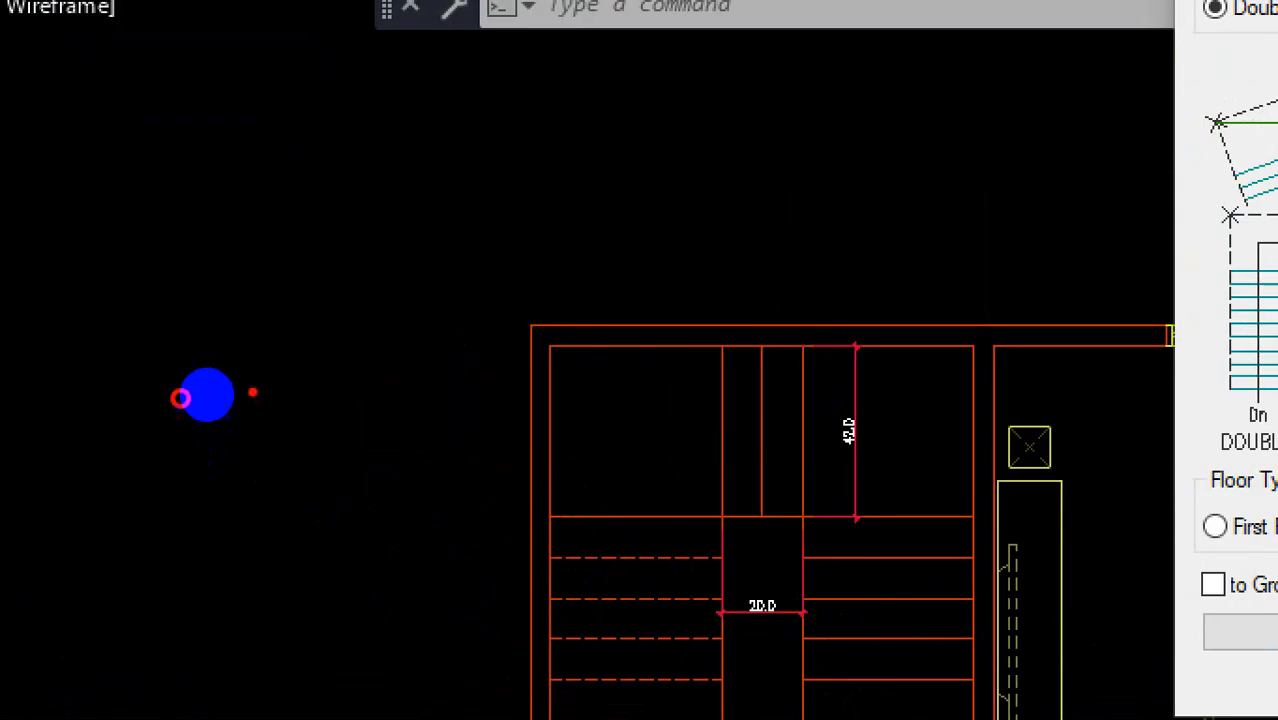
left_click_drag(137, 417, 326, 430)
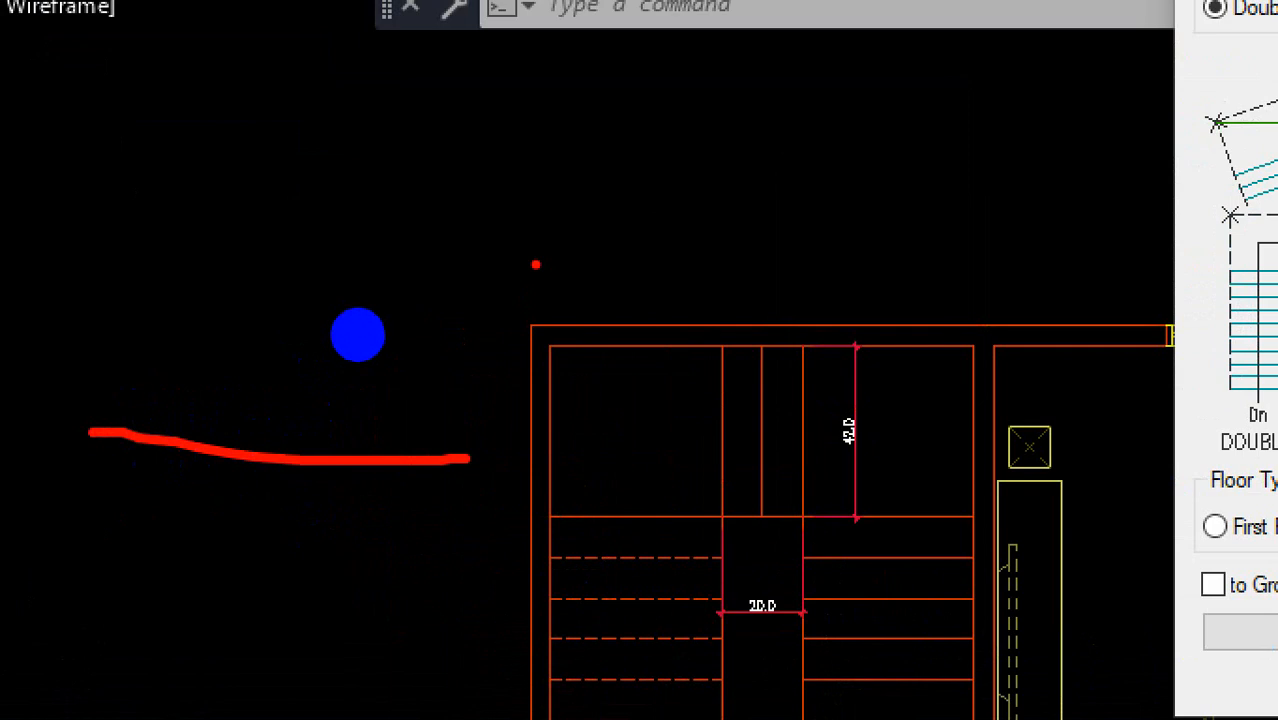
left_click_drag(143, 107, 455, 102)
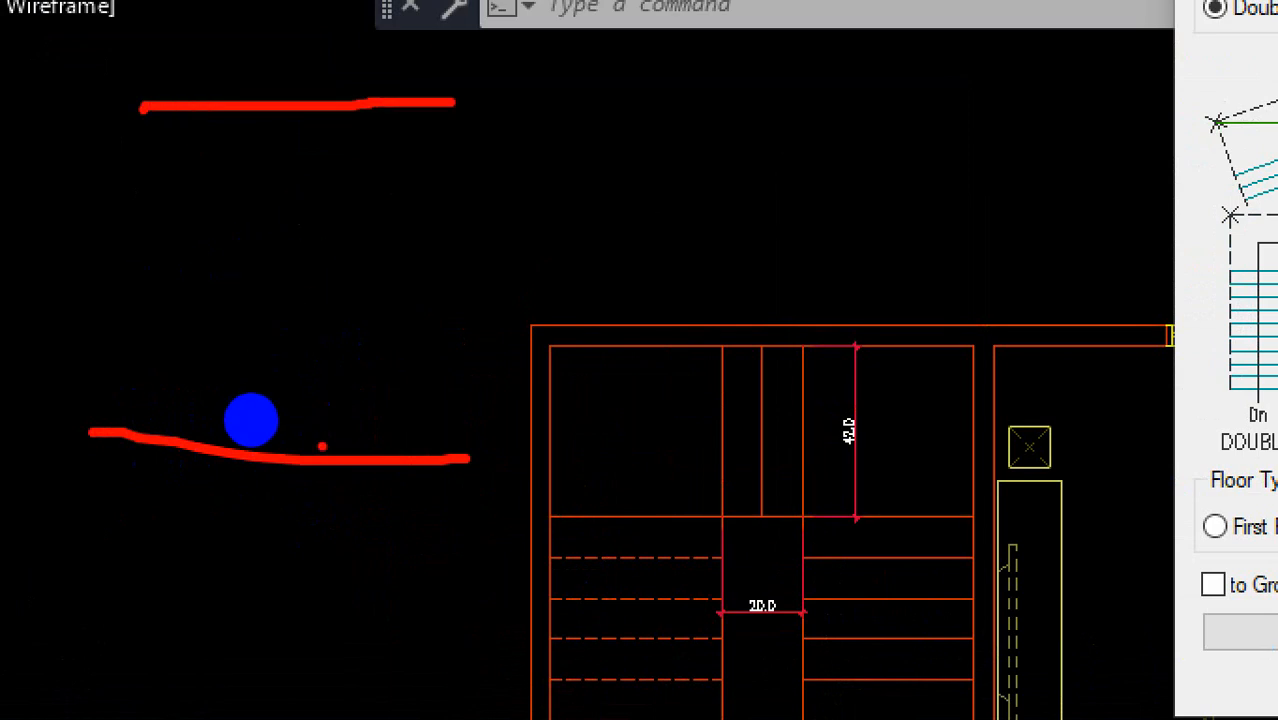
left_click_drag(302, 456, 300, 138)
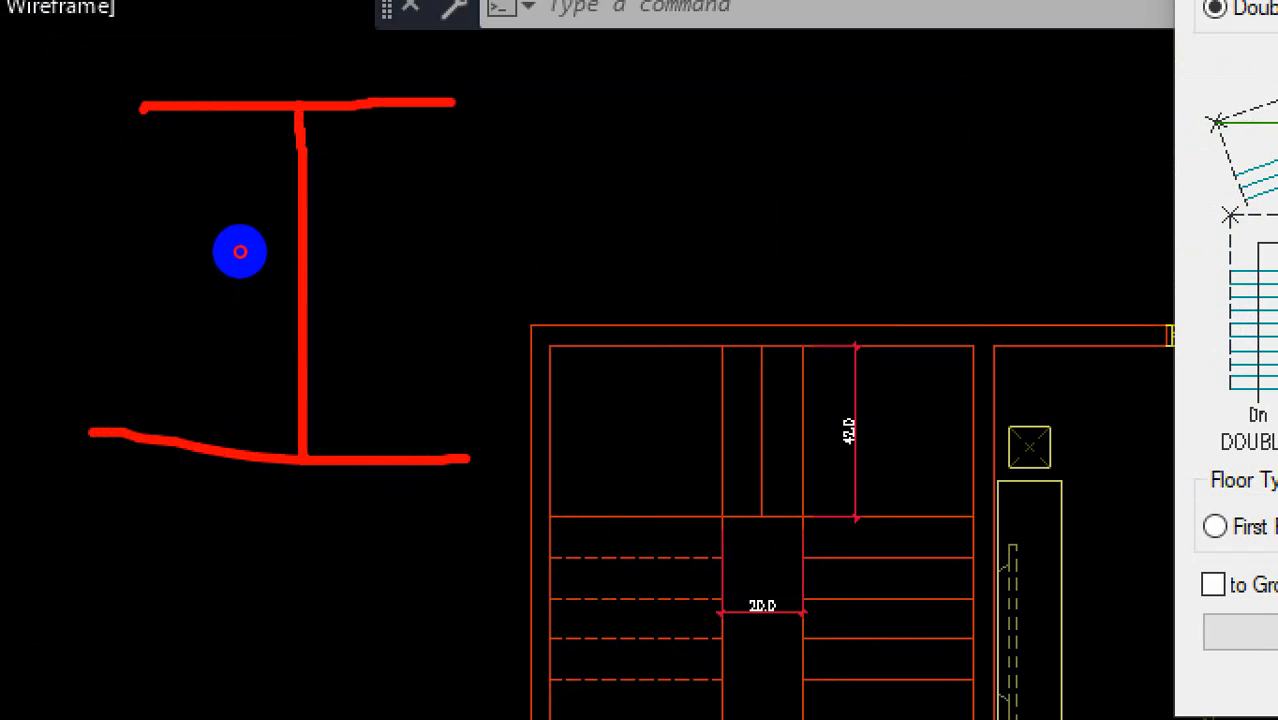
left_click_drag(360, 222, 366, 284)
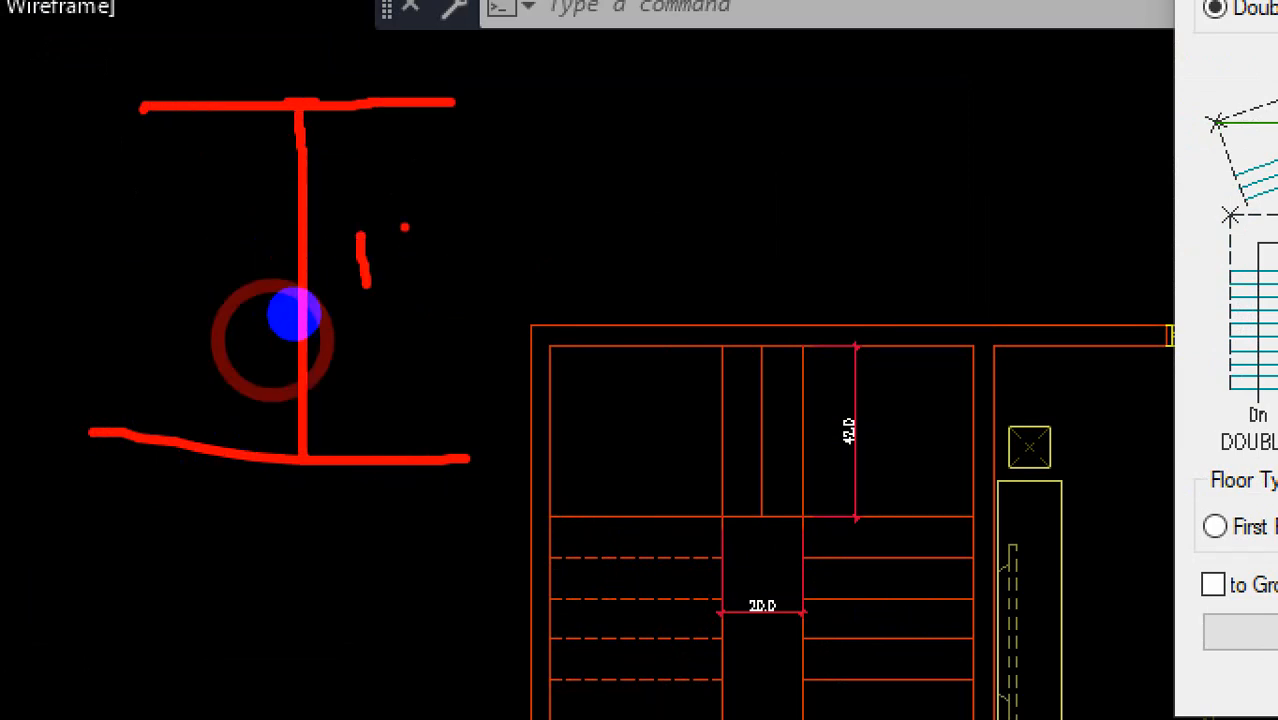
left_click_drag(402, 222, 404, 226)
mouse_move(441, 178)
left_mouse_down()
mouse_move(436, 188)
mouse_move(509, 242)
mouse_move(492, 240)
left_mouse_up()
left_click_drag(551, 164, 541, 190)
left_click(624, 249)
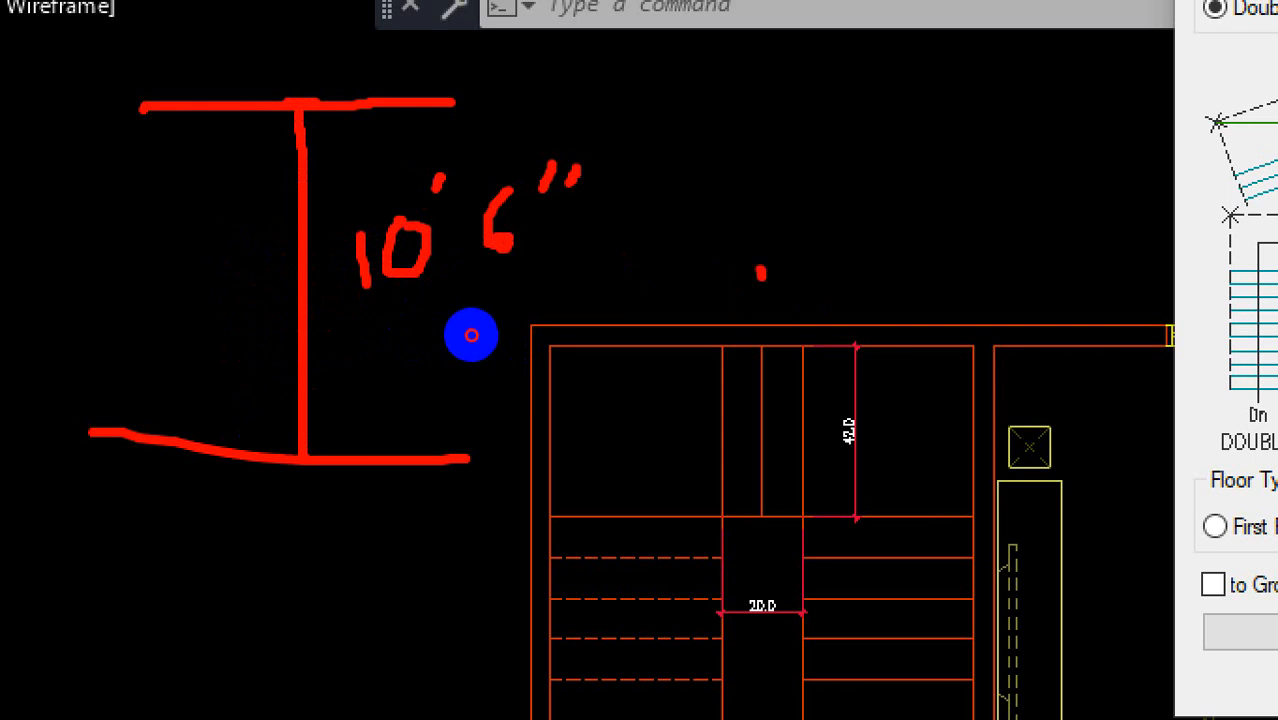
left_click_drag(741, 183, 764, 277)
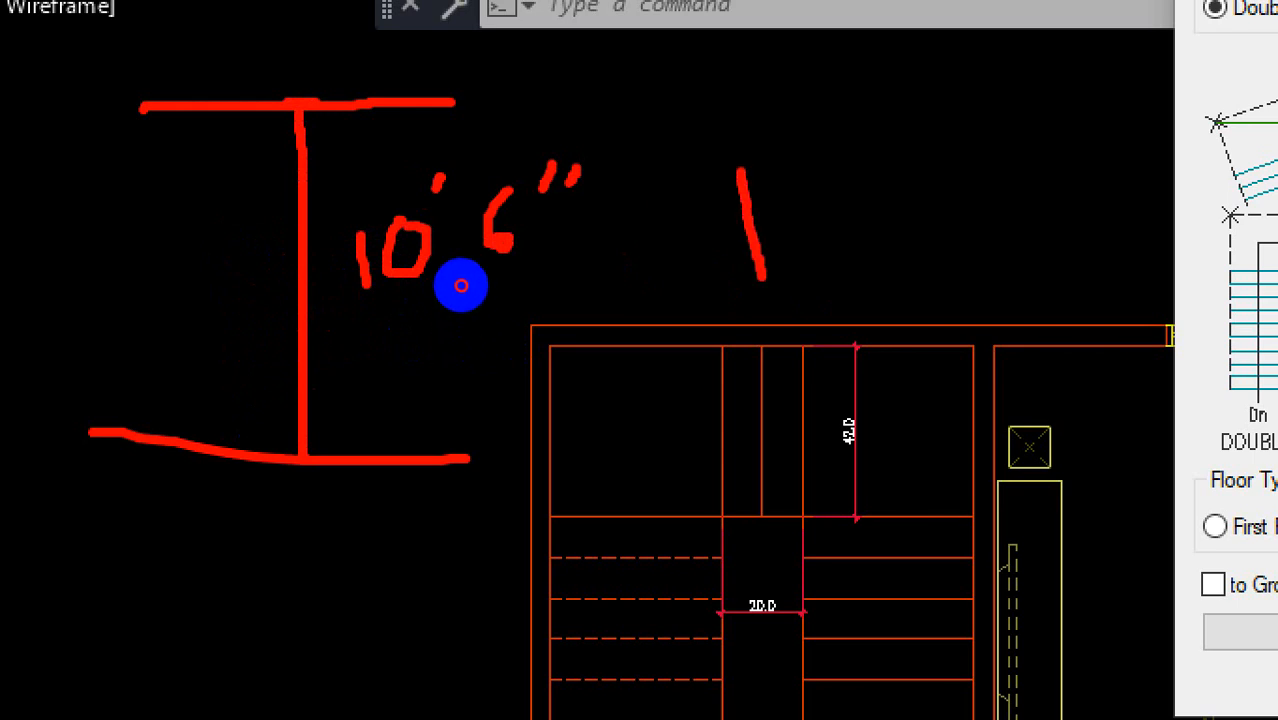
left_click_drag(738, 171, 886, 175)
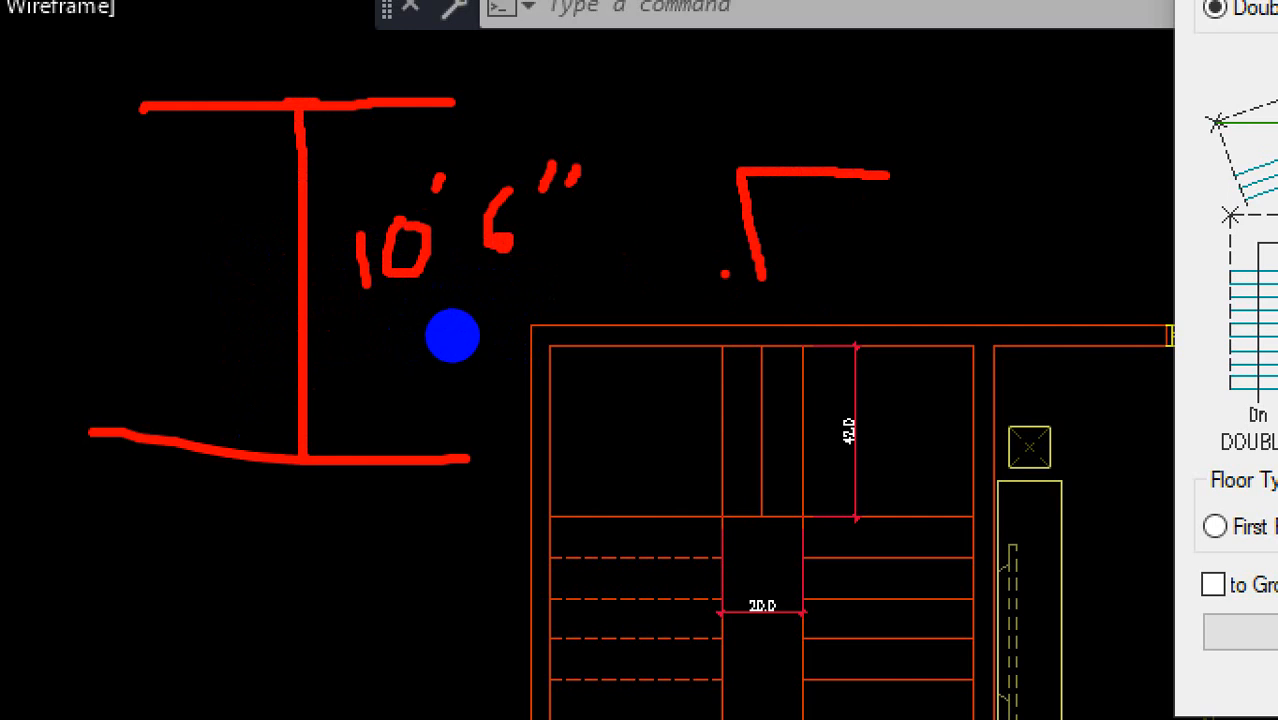
mouse_move(744, 187)
left_mouse_down()
mouse_move(750, 274)
mouse_move(743, 193)
left_mouse_up()
left_click_drag(801, 228, 824, 263)
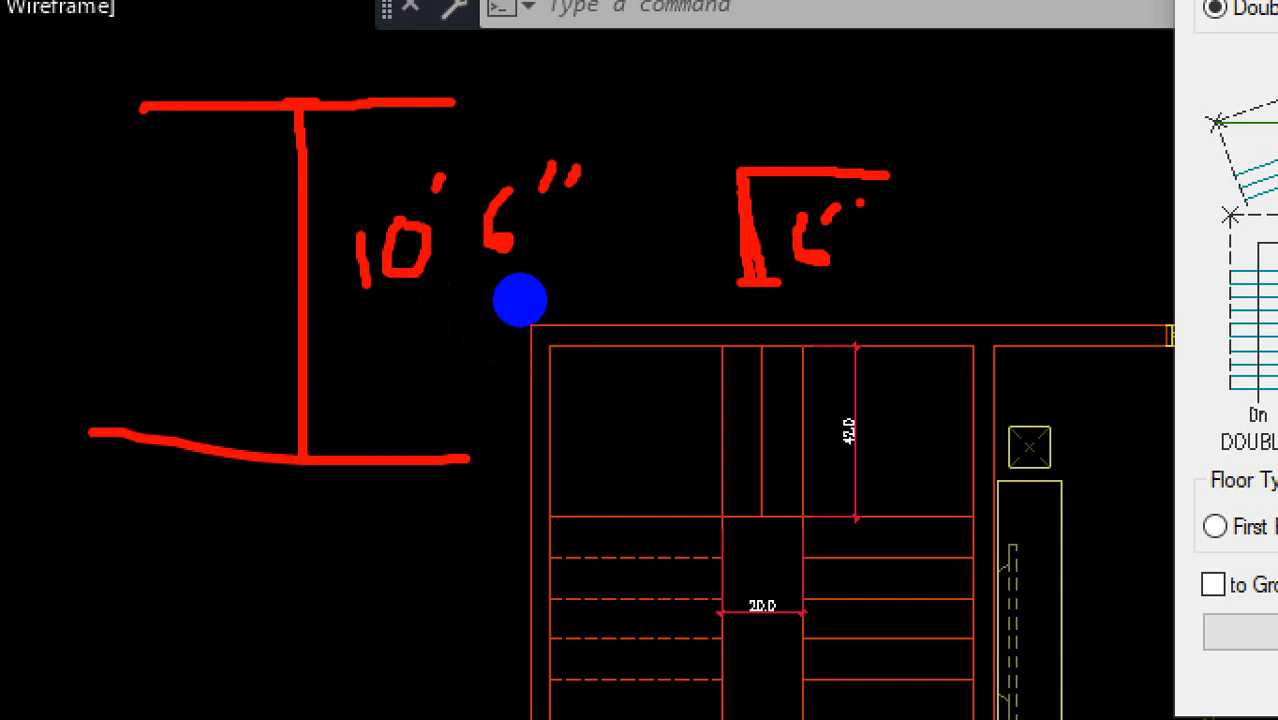
left_click_drag(858, 204, 852, 221)
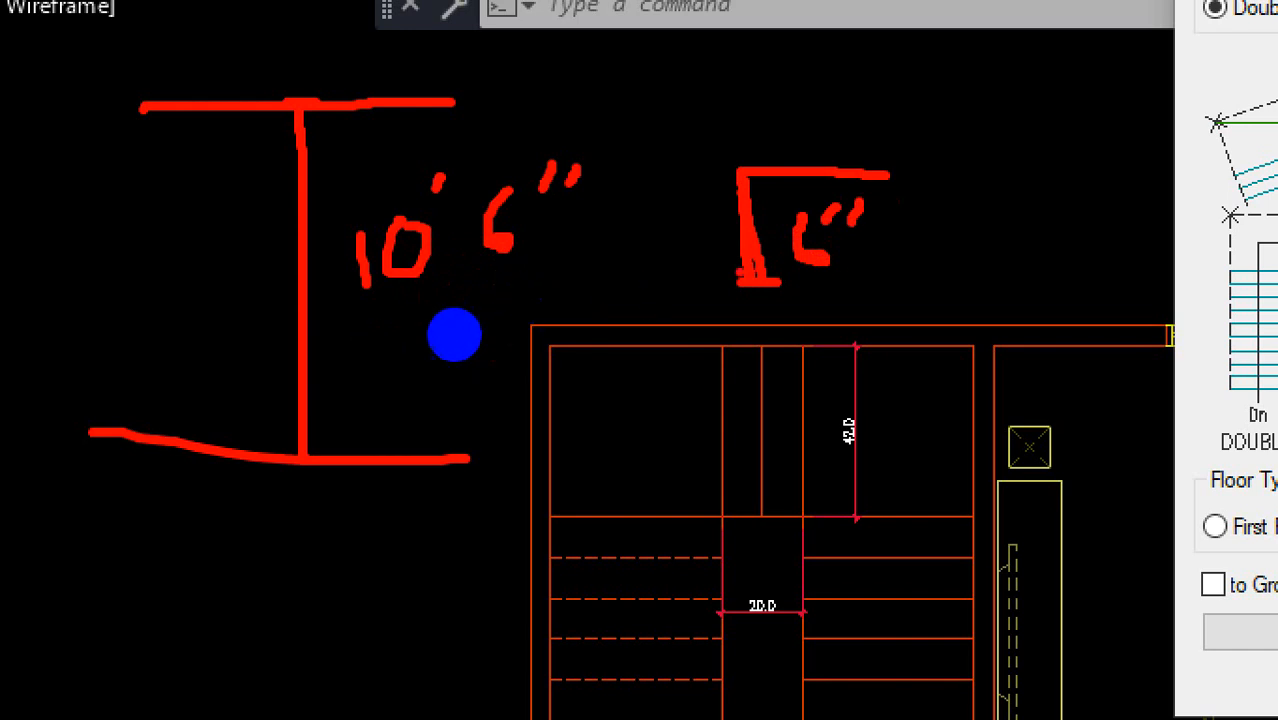
mouse_move(290, 432)
left_mouse_down()
mouse_move(285, 388)
mouse_move(402, 354)
mouse_move(404, 311)
left_mouse_up()
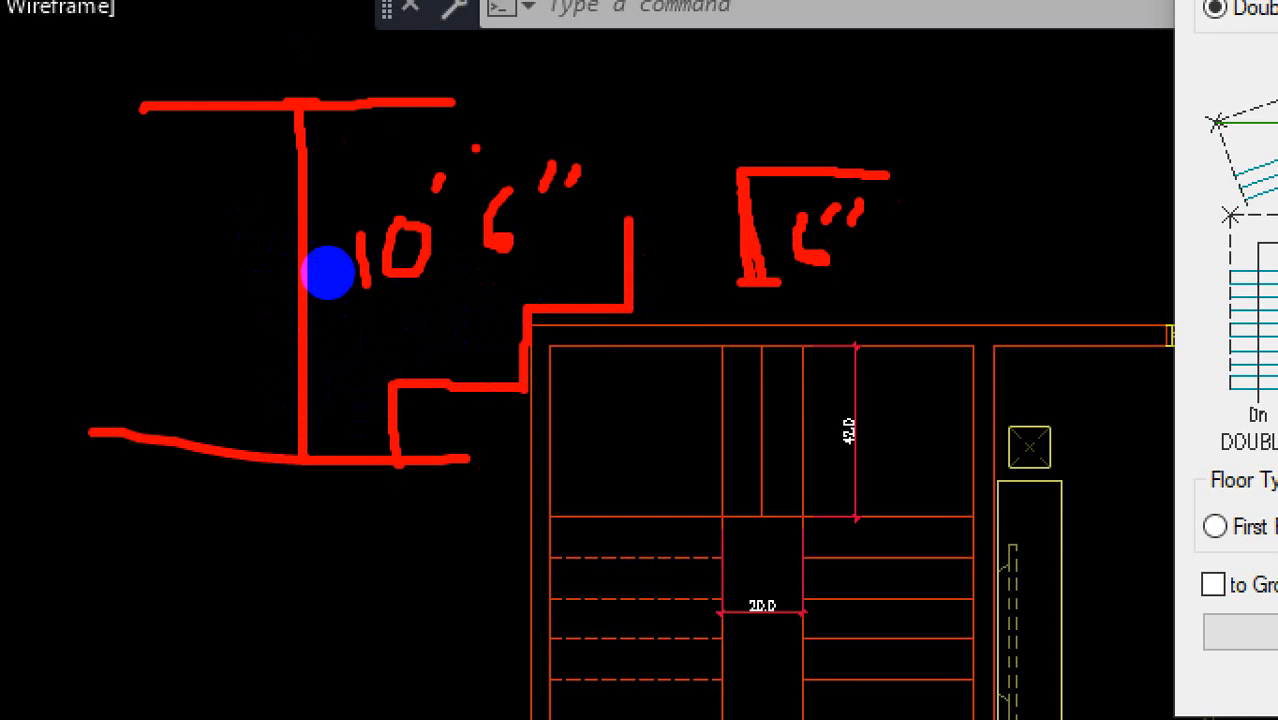
mouse_move(478, 147)
left_mouse_down()
mouse_move(305, 235)
mouse_move(557, 262)
left_mouse_up()
mouse_move(367, 331)
left_mouse_down()
mouse_move(361, 260)
mouse_move(325, 261)
left_mouse_up()
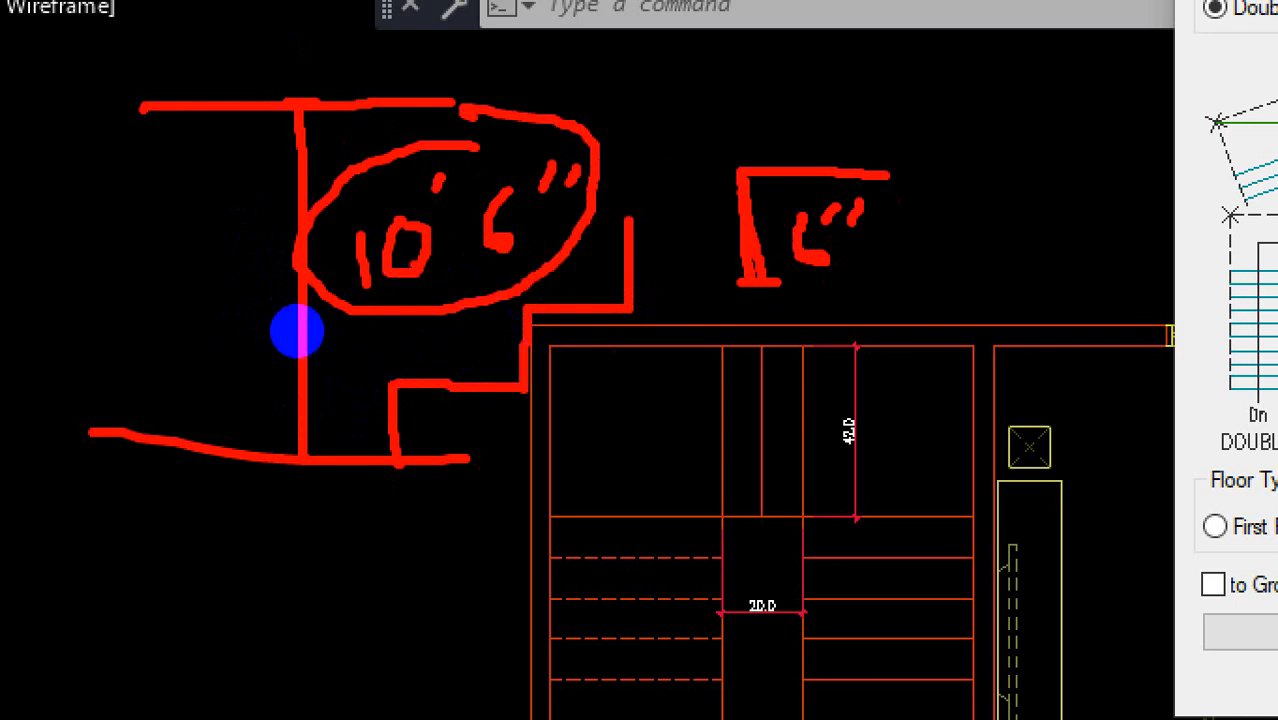
left_click_drag(269, 360, 302, 346)
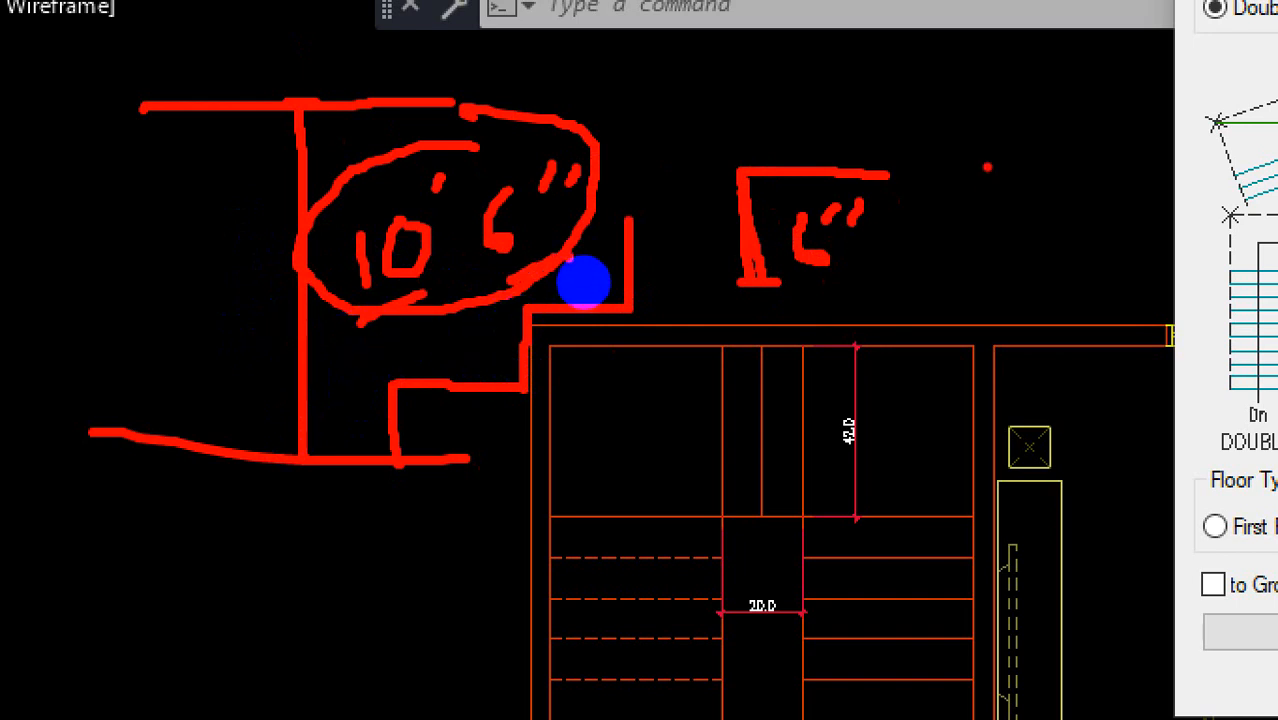
mouse_move(962, 124)
left_mouse_down()
mouse_move(1025, 153)
mouse_move(1048, 130)
mouse_move(1029, 93)
left_mouse_up()
left_click_drag(978, 206, 1075, 172)
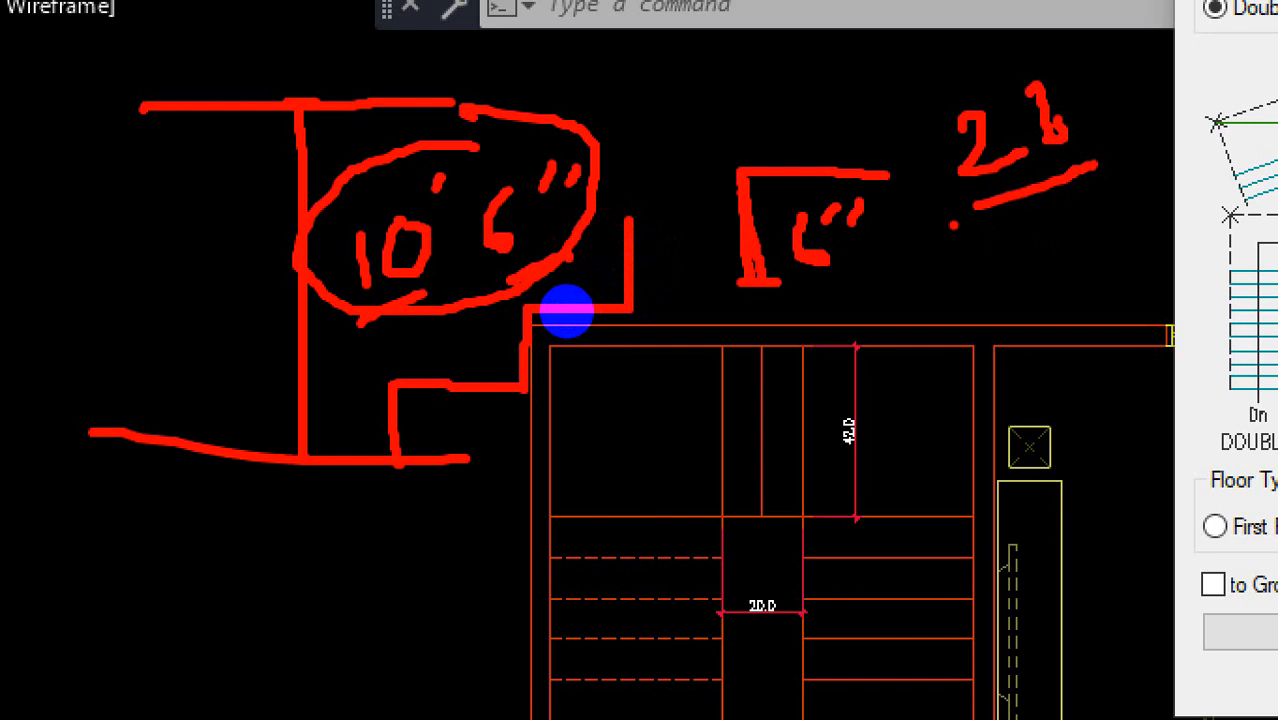
left_click_drag(1038, 227, 1085, 288)
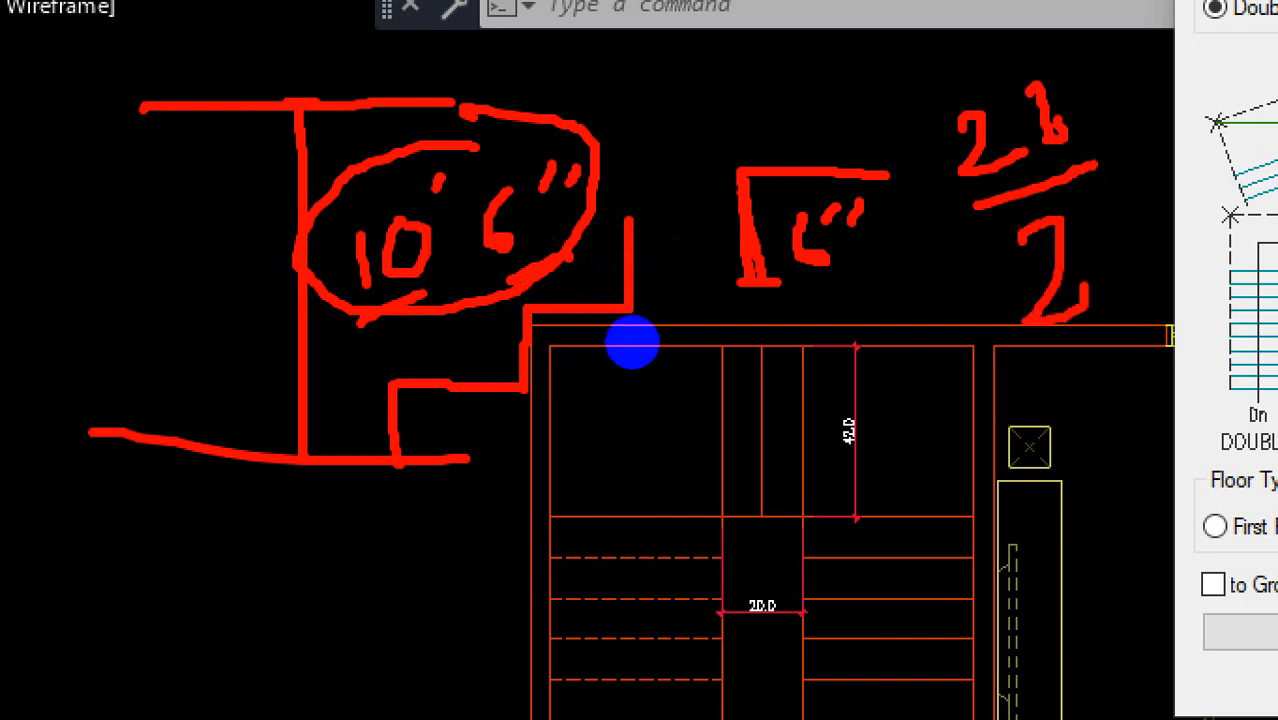
mouse_move(1080, 197)
left_mouse_down()
mouse_move(1094, 267)
mouse_move(1088, 194)
left_mouse_up()
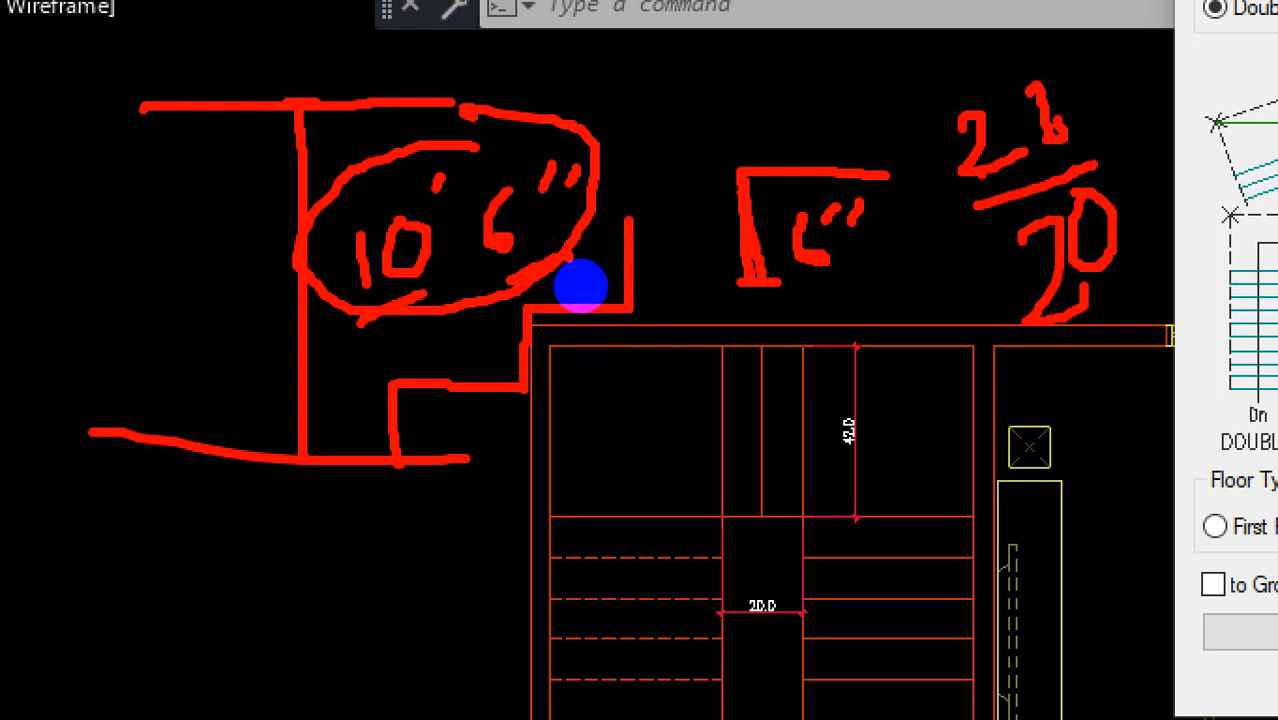
key("Escape")
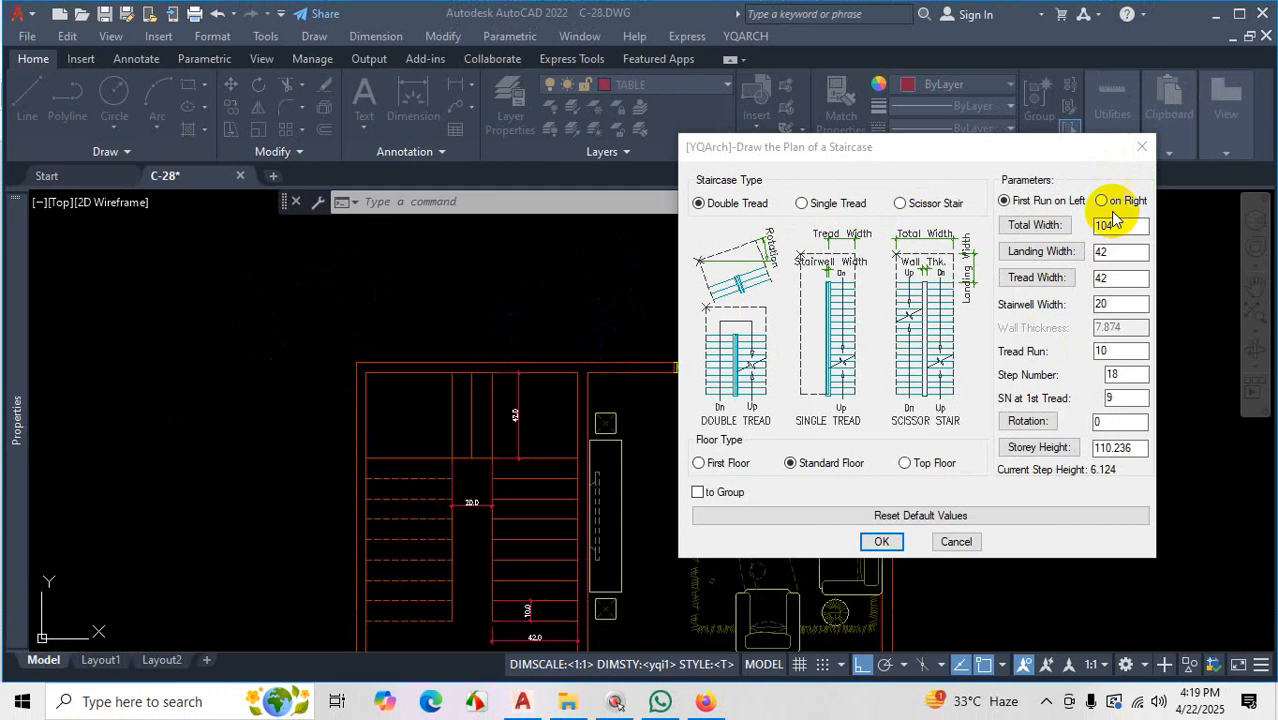
Set the staircase's step number to 20, SN at 1st Tread to 10, and storey height to 126.
double_click(1103, 374)
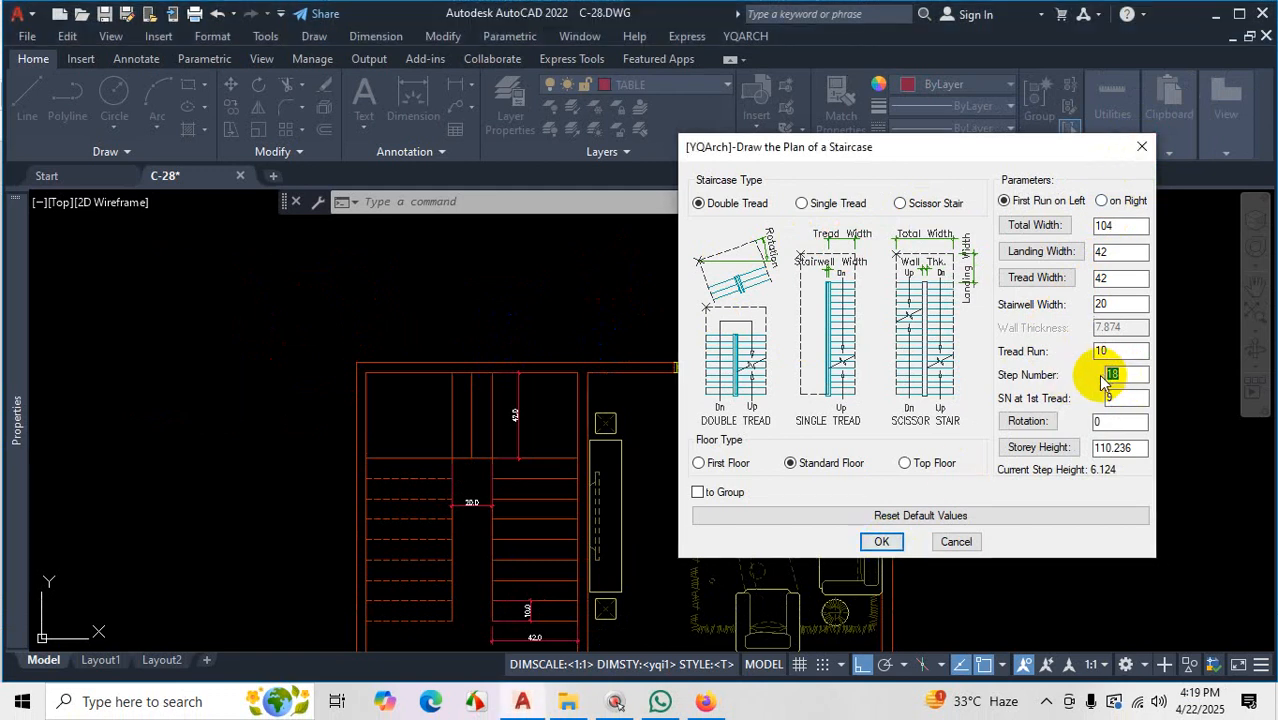
type("20")
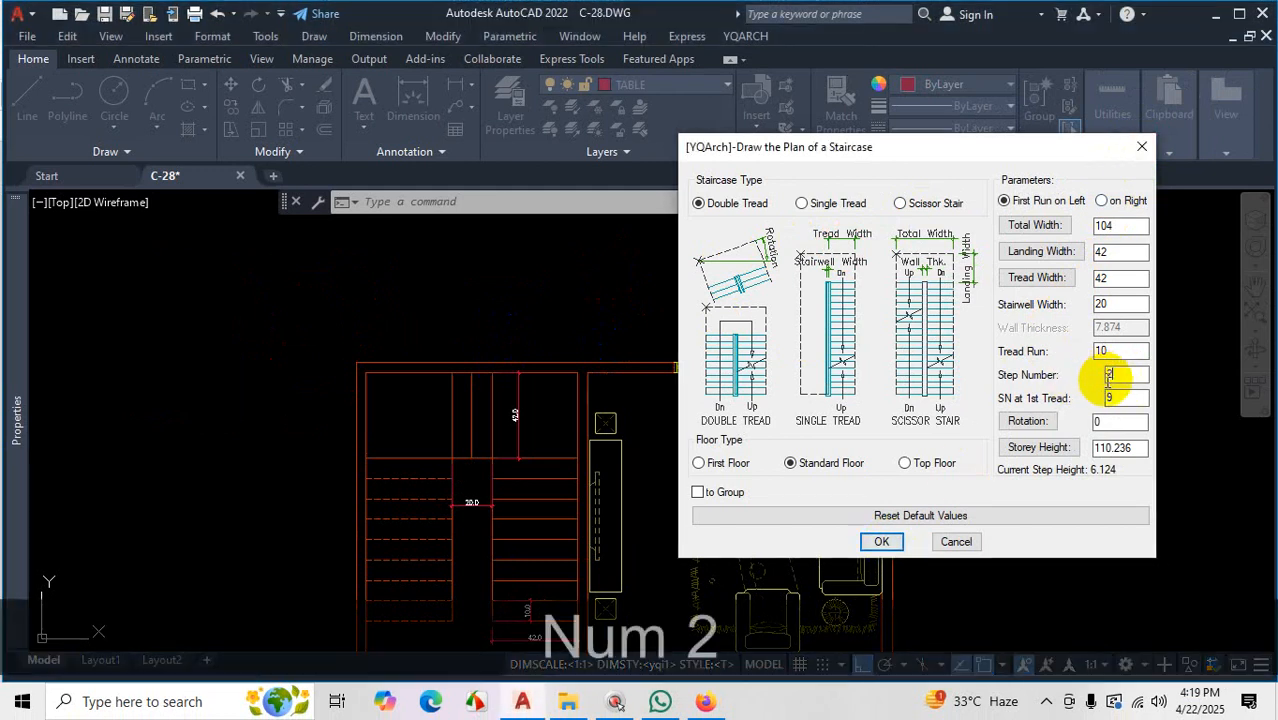
left_click(1115, 398)
type("10")
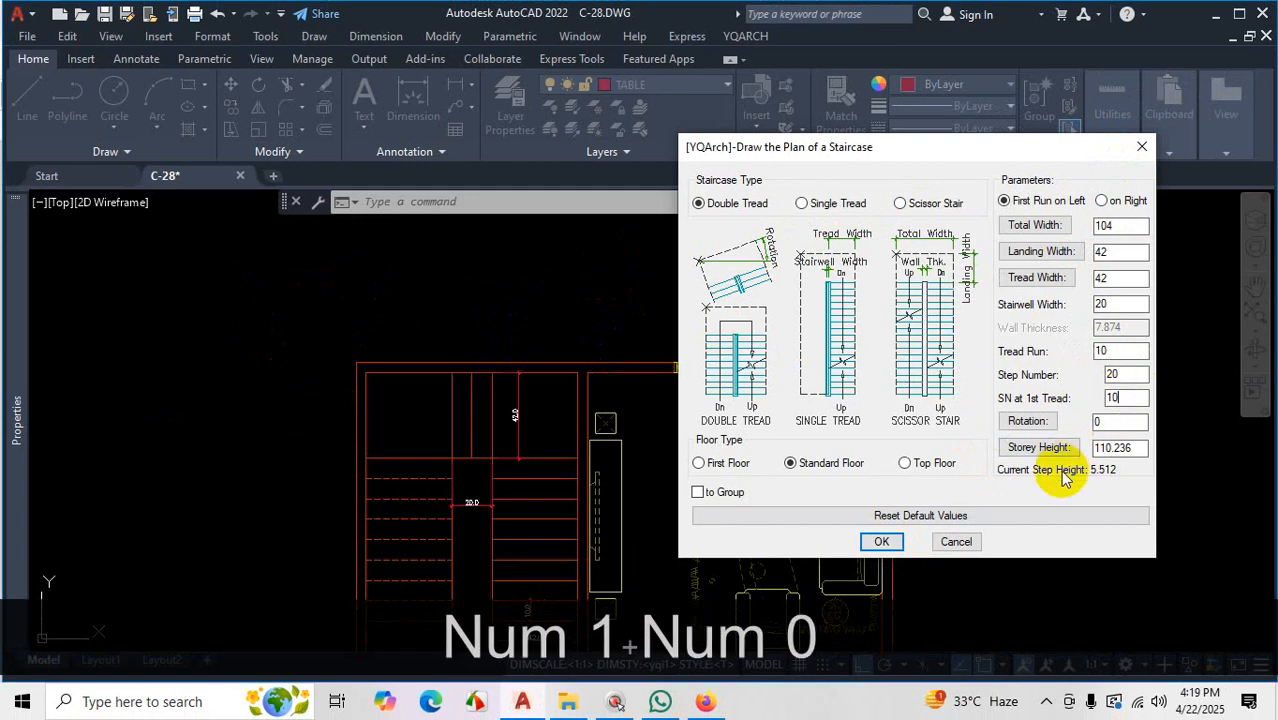
double_click(1113, 448)
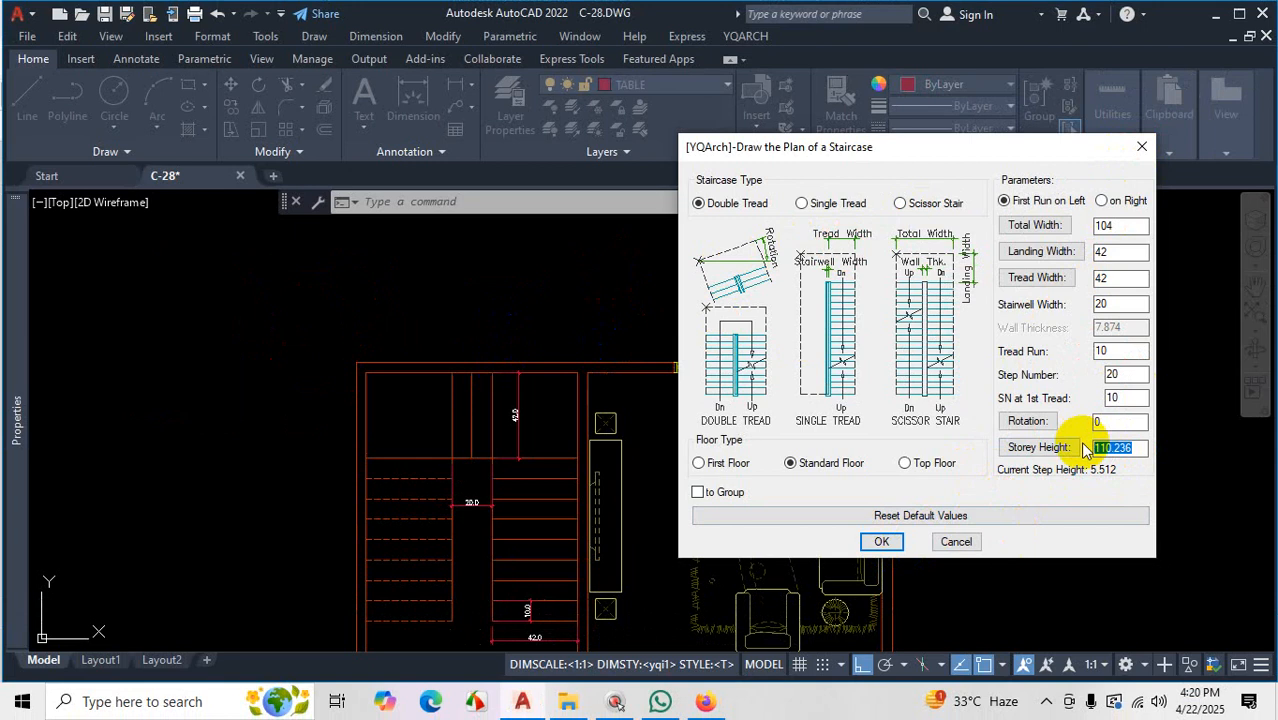
type("126")
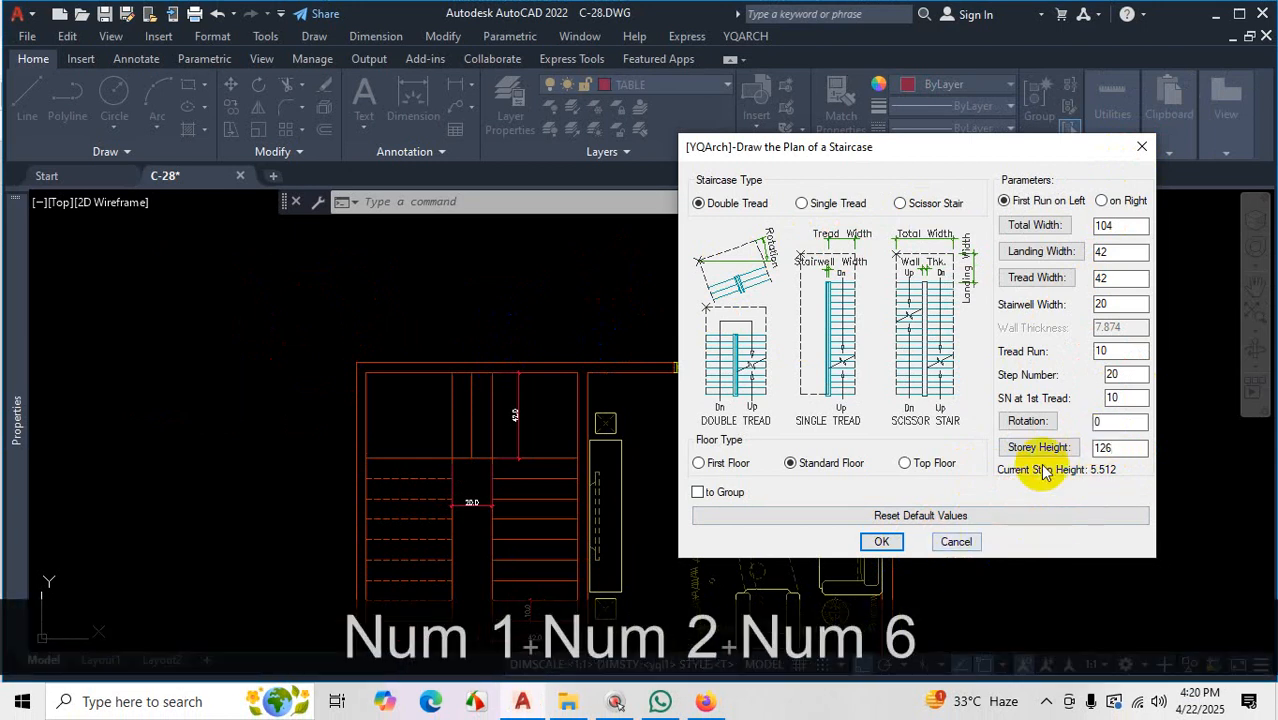
Accept the staircase settings and place the double tread staircase in the empty space between the furnished floor plan and the neighbouring plan.
left_click(1118, 422)
left_click(879, 543)
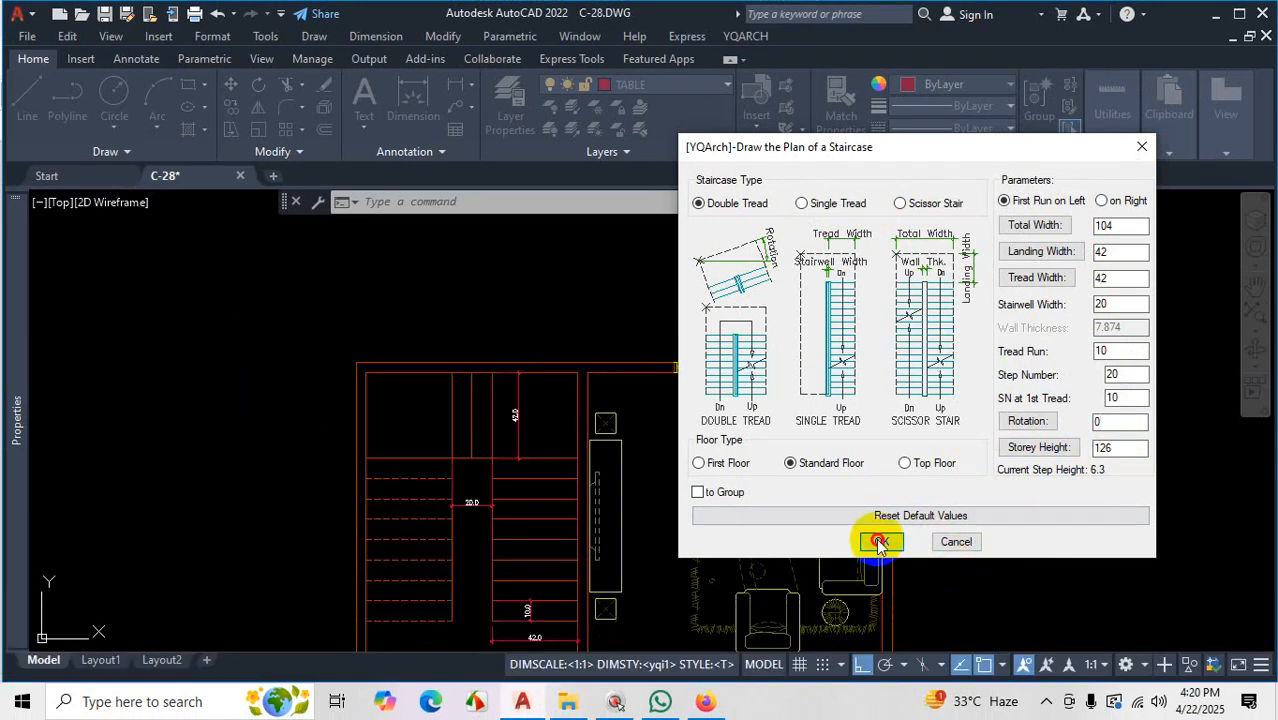
scroll(847, 380, "down", 5)
scroll(828, 380, "up", 4)
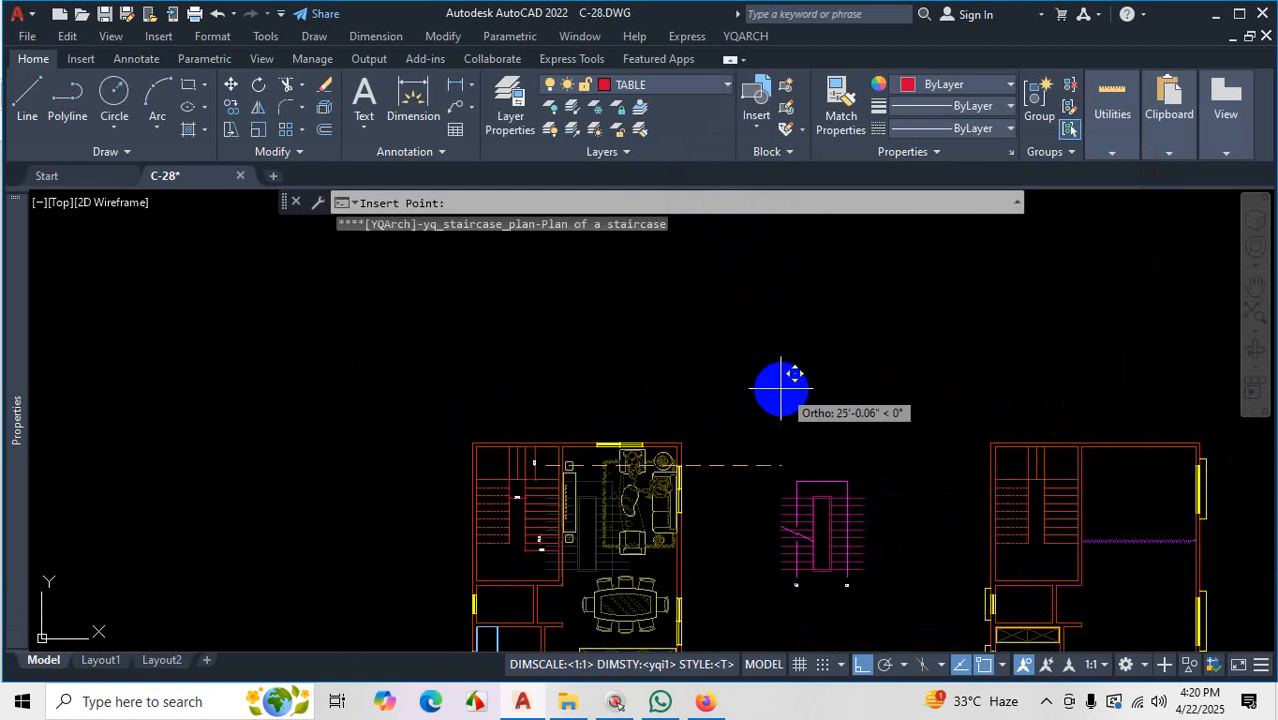
key("Escape")
scroll(870, 633, "up", 4)
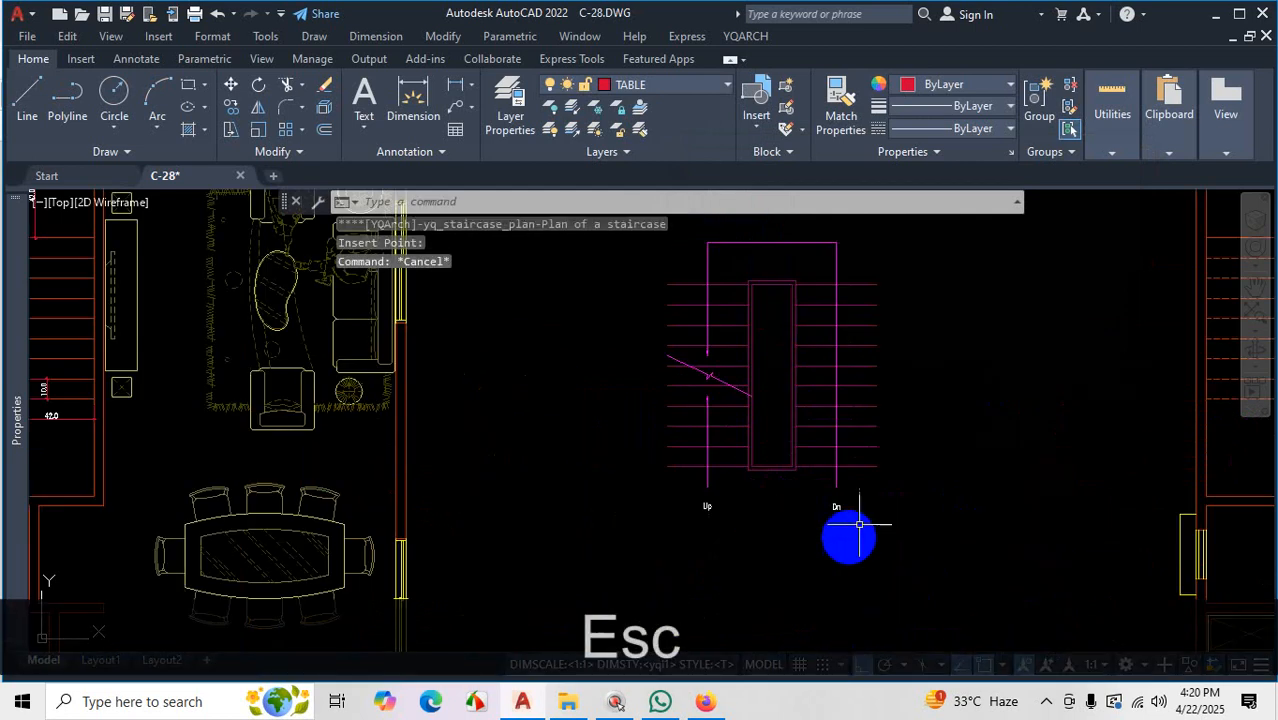
scroll(859, 524, "down", 5)
scroll(899, 533, "up", 7)
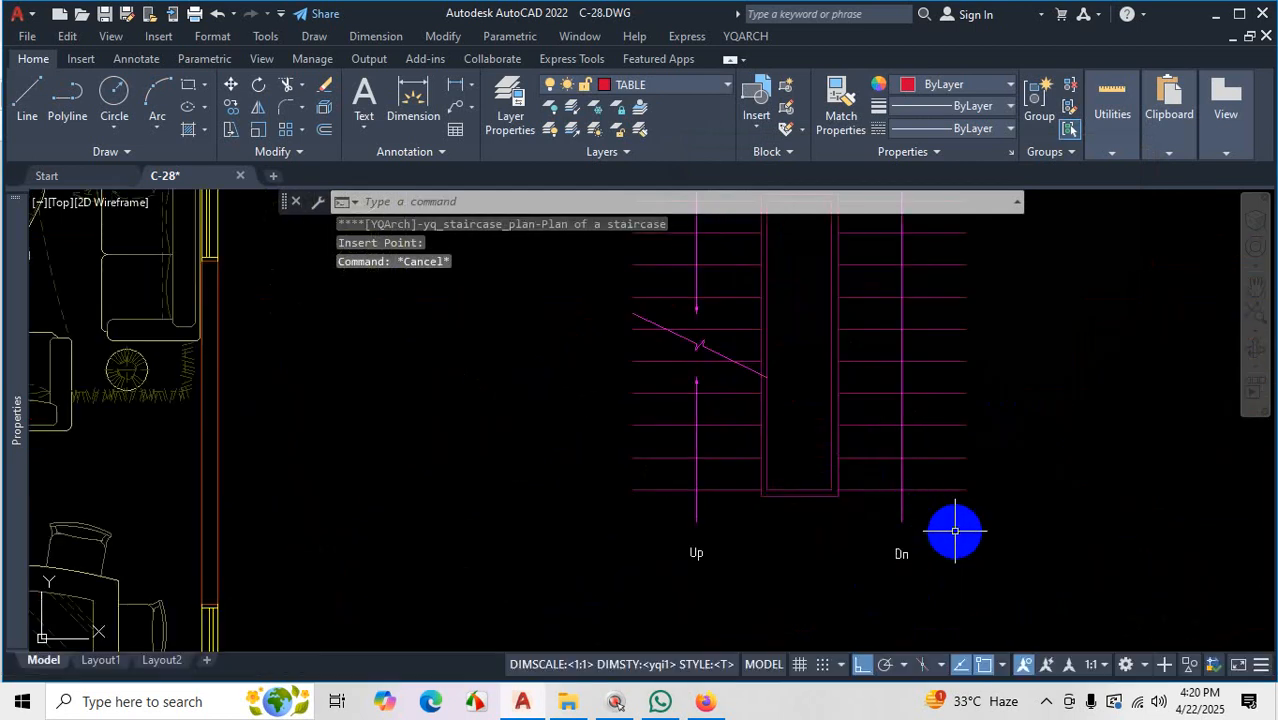
key("ctrl+1")
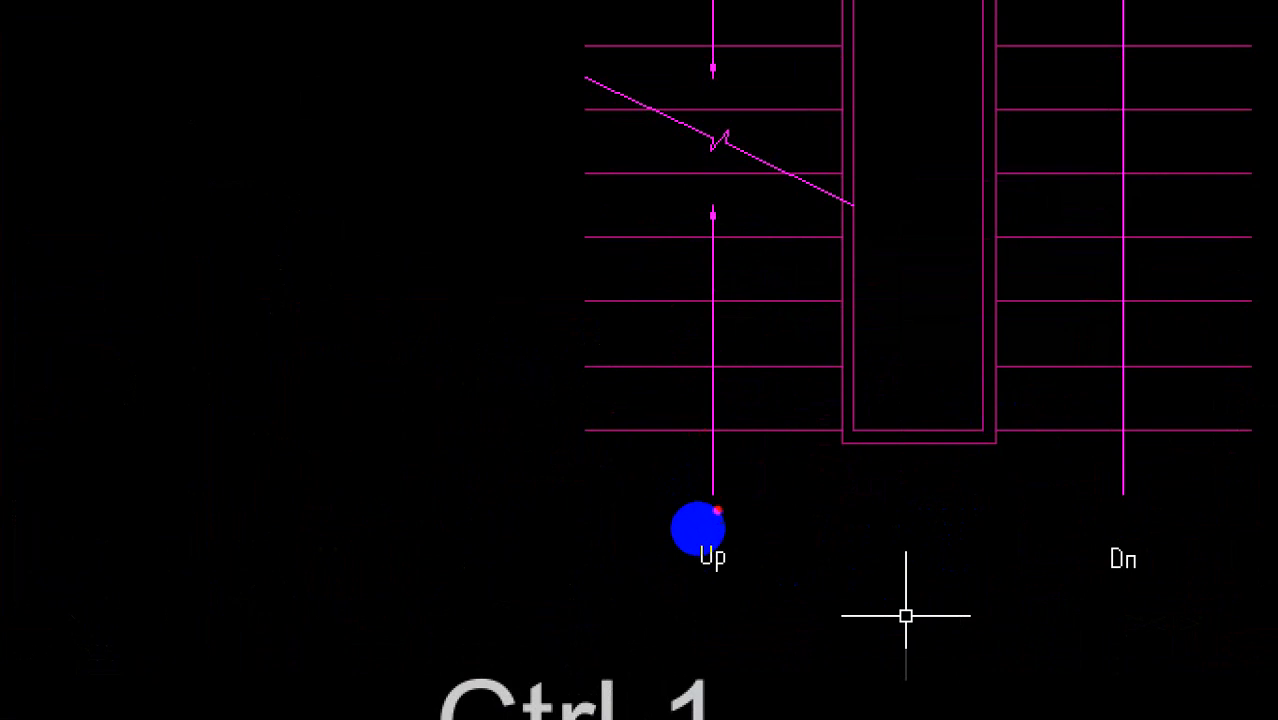
left_click_drag(717, 511, 730, 250)
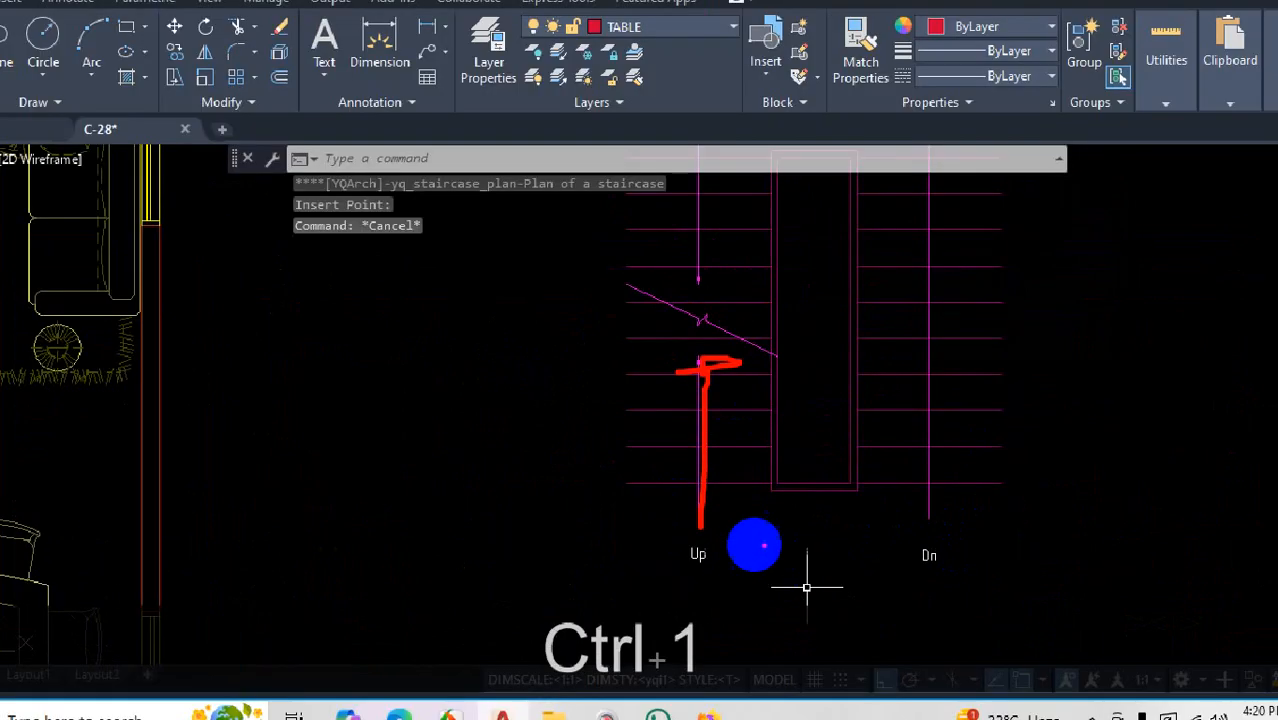
key("Escape")
scroll(851, 540, "down", 4)
scroll(851, 540, "up", 3)
key("ctrl+1")
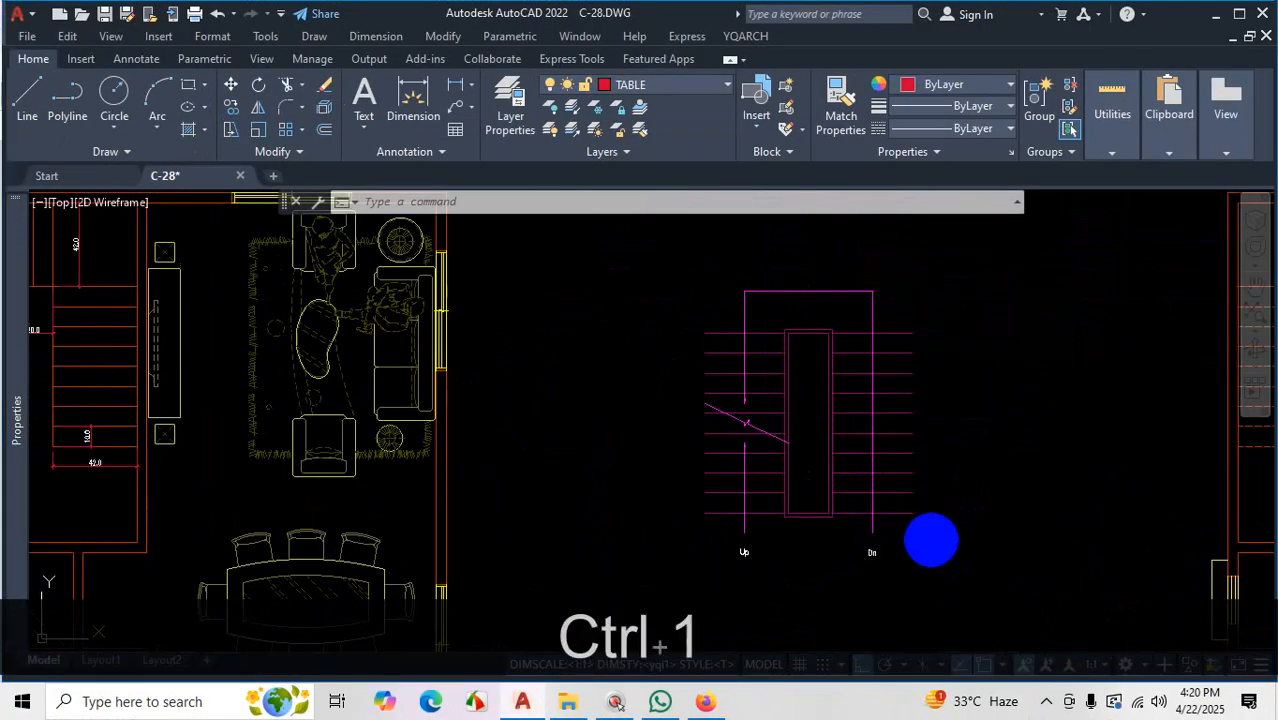
left_click_drag(651, 413, 487, 413)
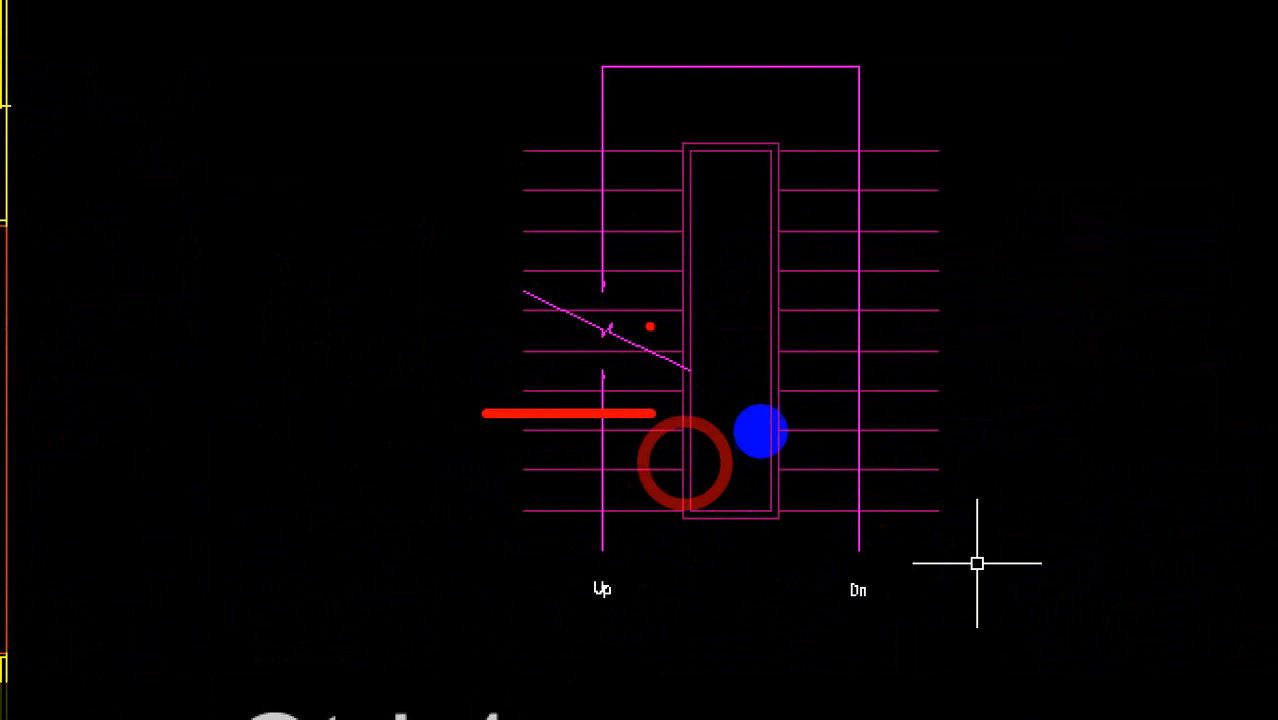
left_click_drag(651, 295, 575, 299)
left_click_drag(633, 185, 540, 185)
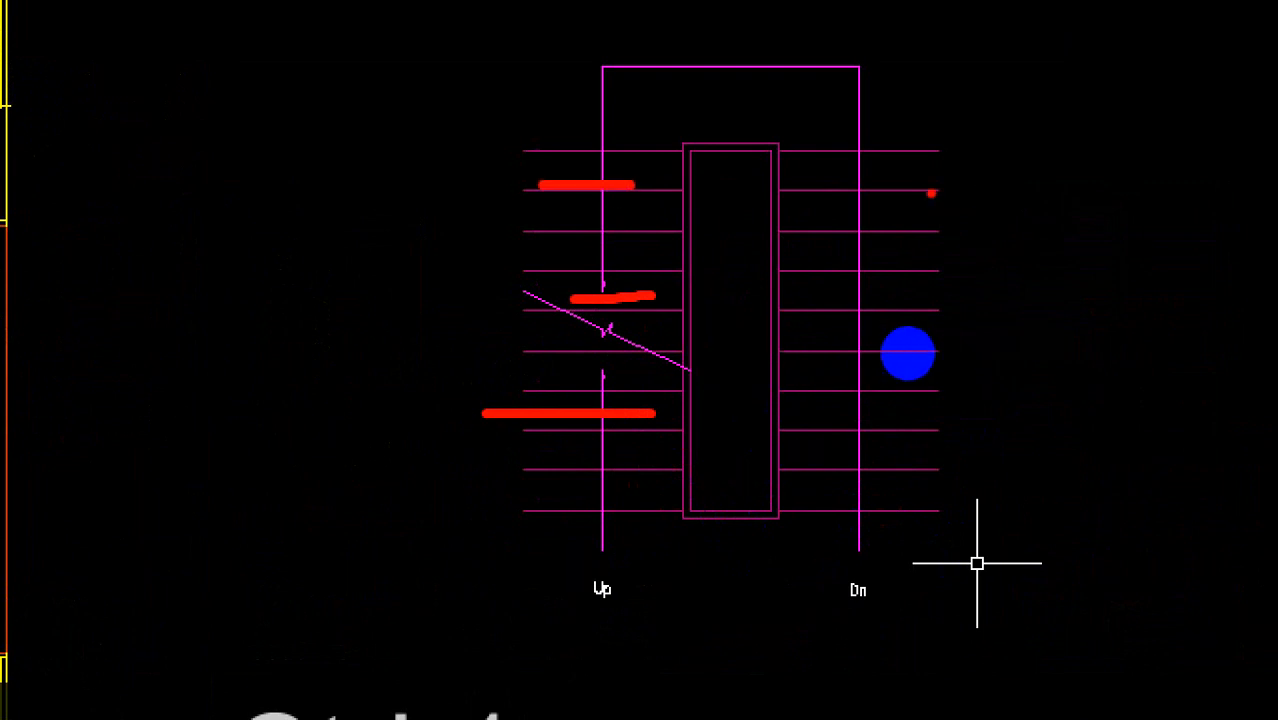
left_click_drag(891, 183, 892, 504)
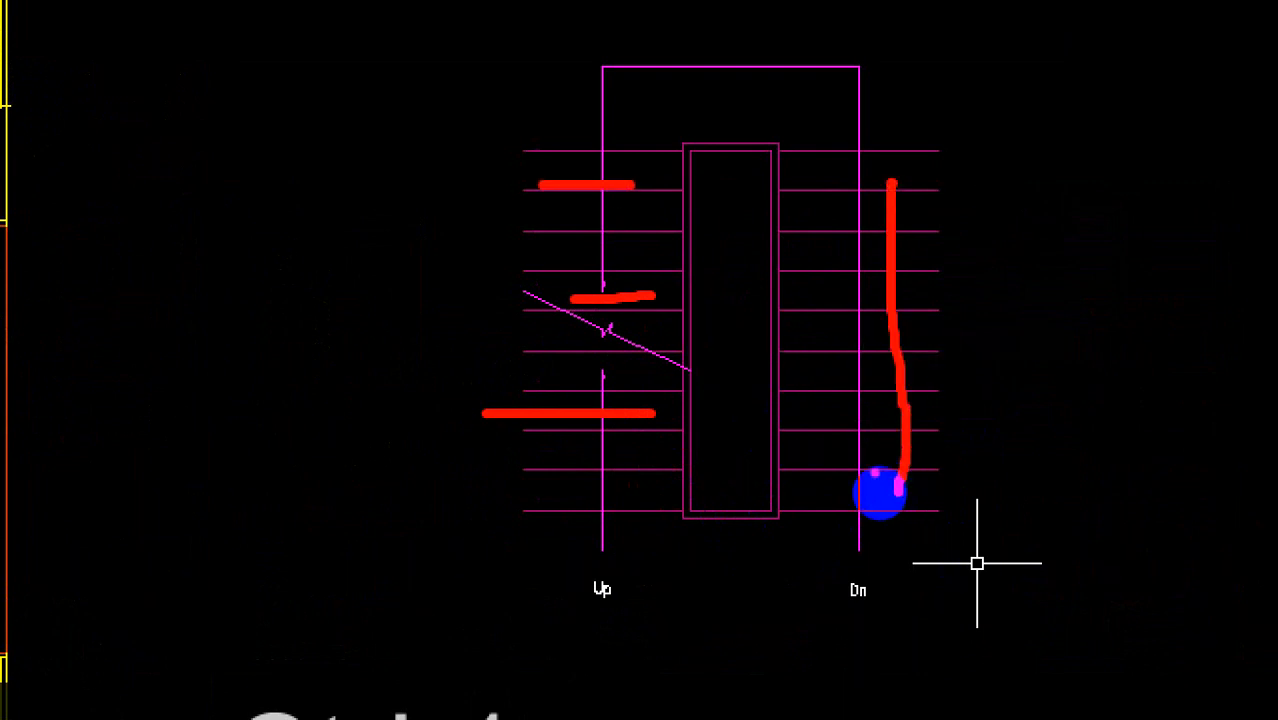
left_click(888, 403)
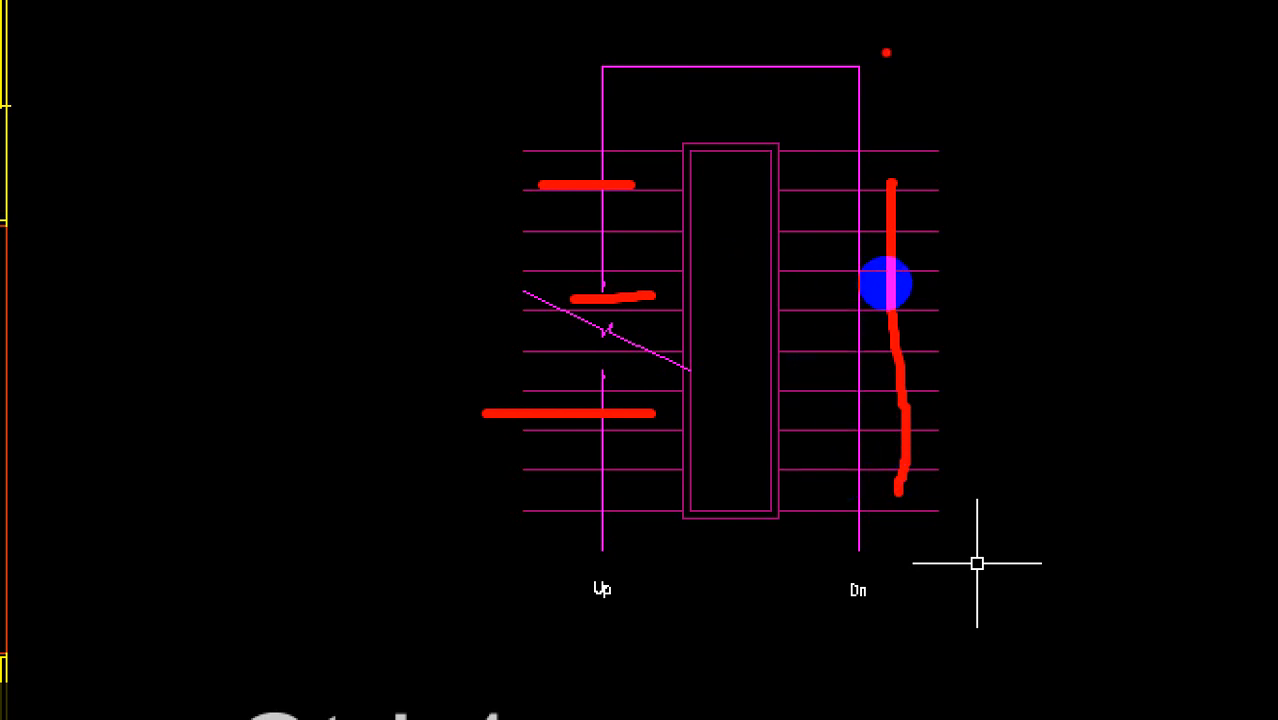
left_click_drag(885, 50, 898, 88)
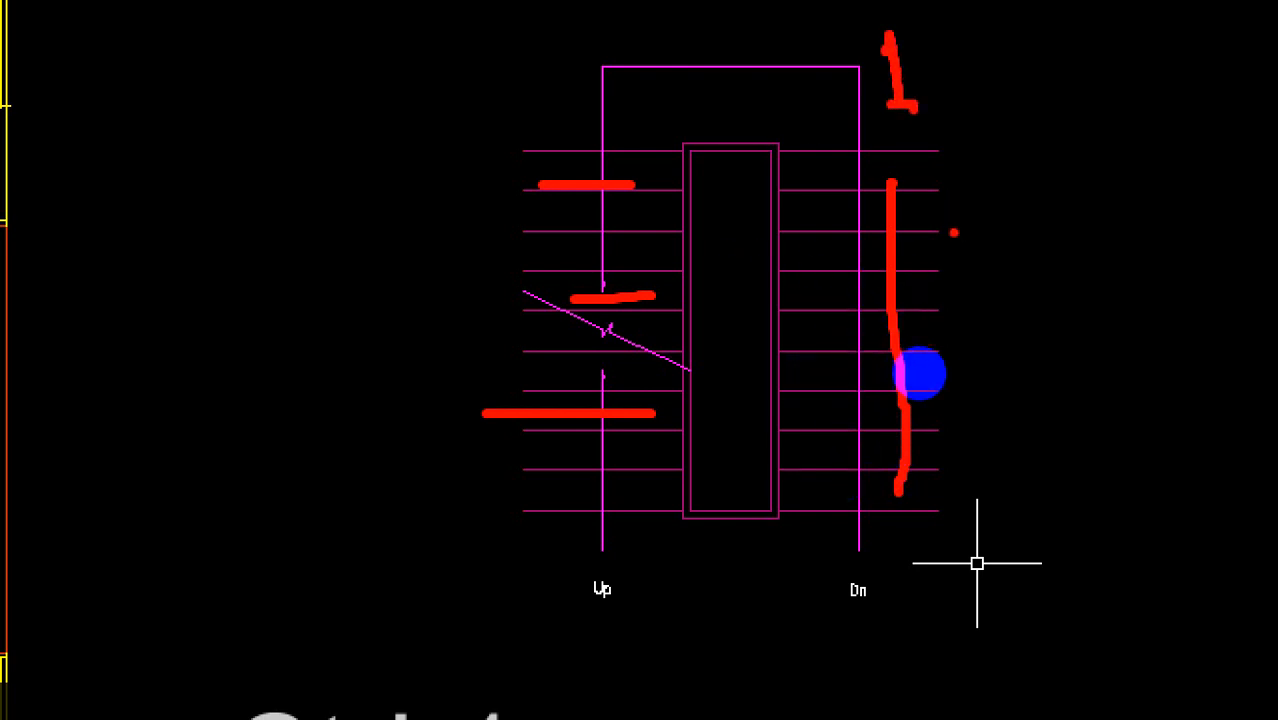
left_click_drag(875, 588, 910, 650)
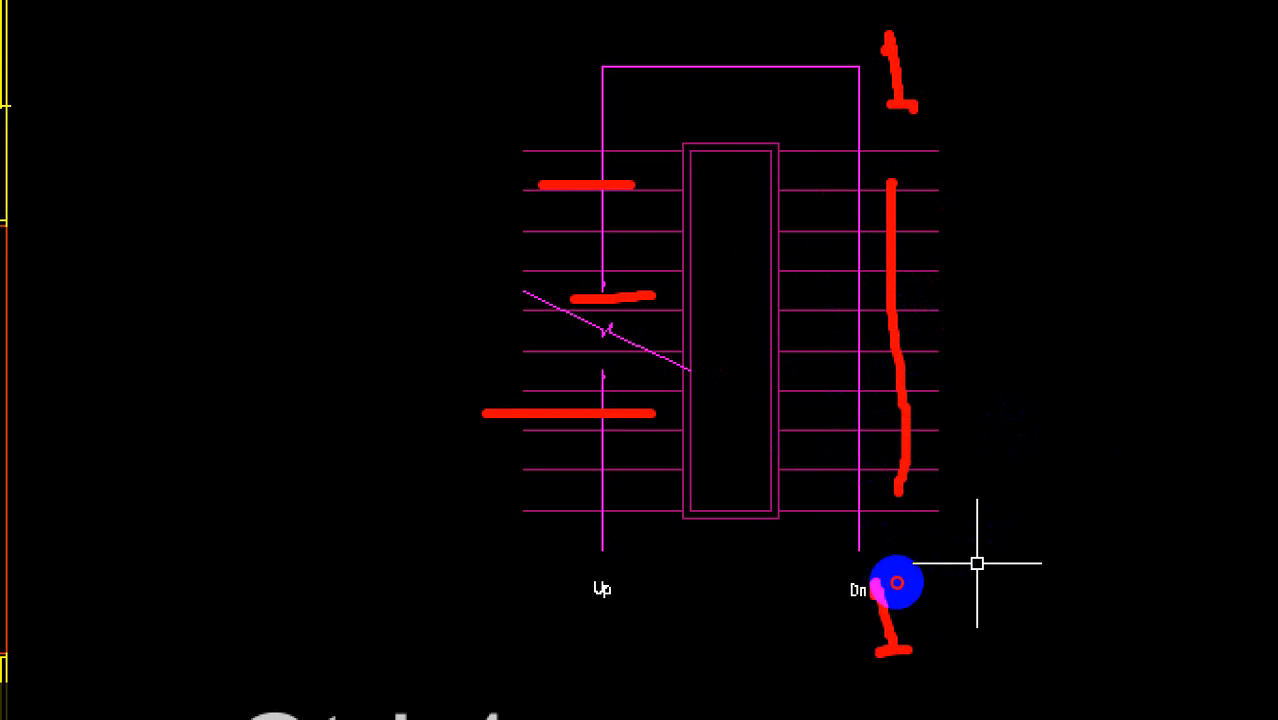
mouse_move(628, 500)
left_mouse_down()
mouse_move(630, 186)
mouse_move(583, 117)
mouse_move(683, 127)
left_mouse_up()
left_click_drag(351, 137, 372, 207)
left_click_drag(432, 122, 410, 160)
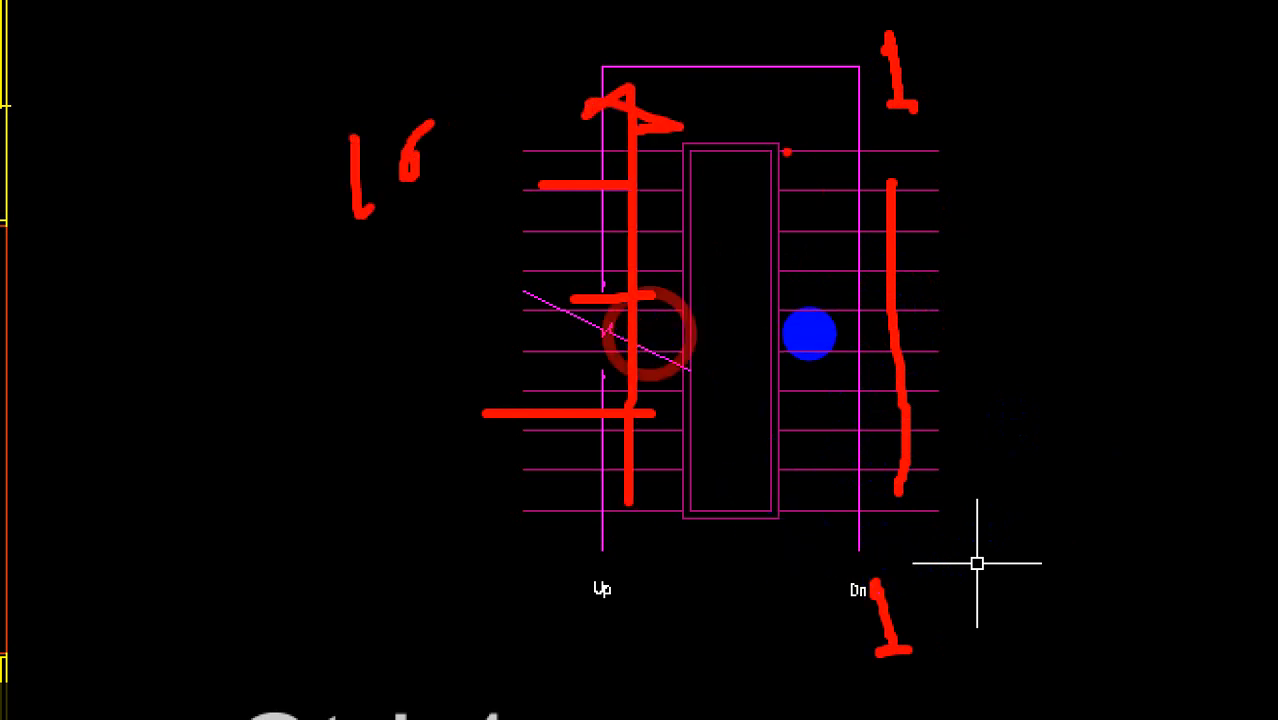
mouse_move(829, 177)
left_mouse_down()
mouse_move(856, 330)
mouse_move(862, 575)
left_mouse_up()
left_click_drag(528, 685, 990, 679)
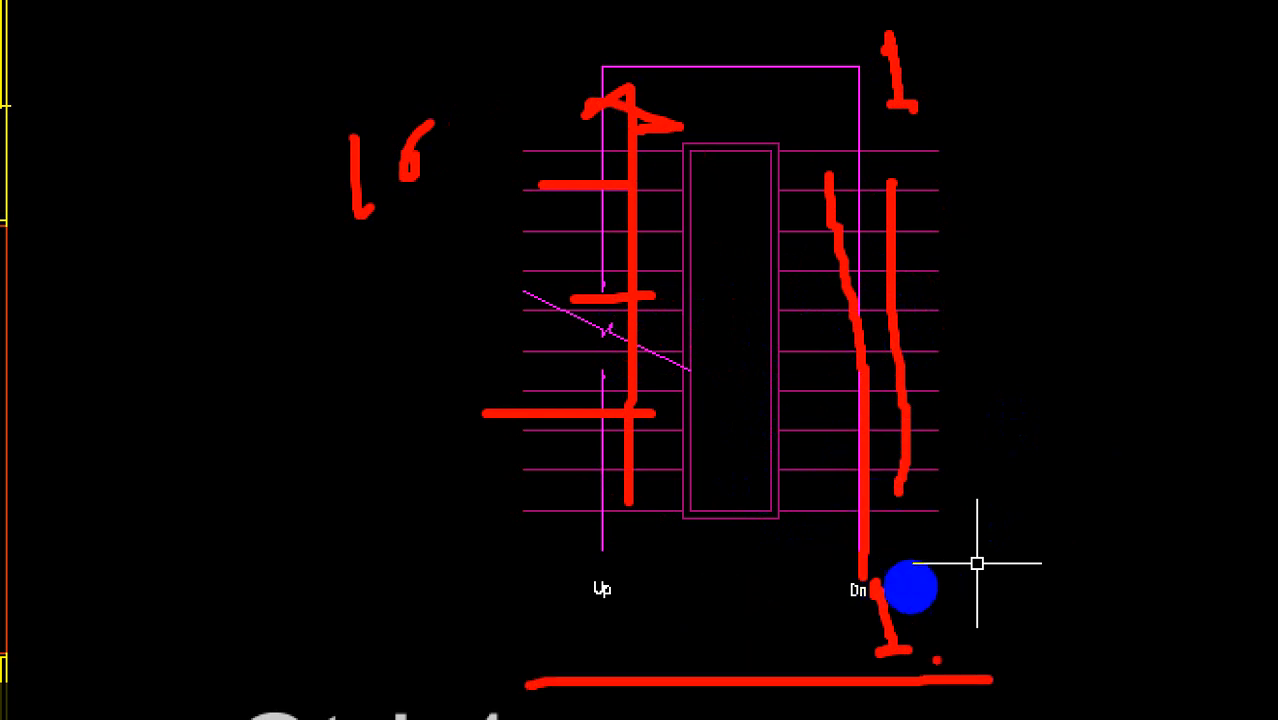
mouse_move(827, 581)
left_mouse_down()
mouse_move(932, 555)
mouse_move(906, 587)
left_mouse_up()
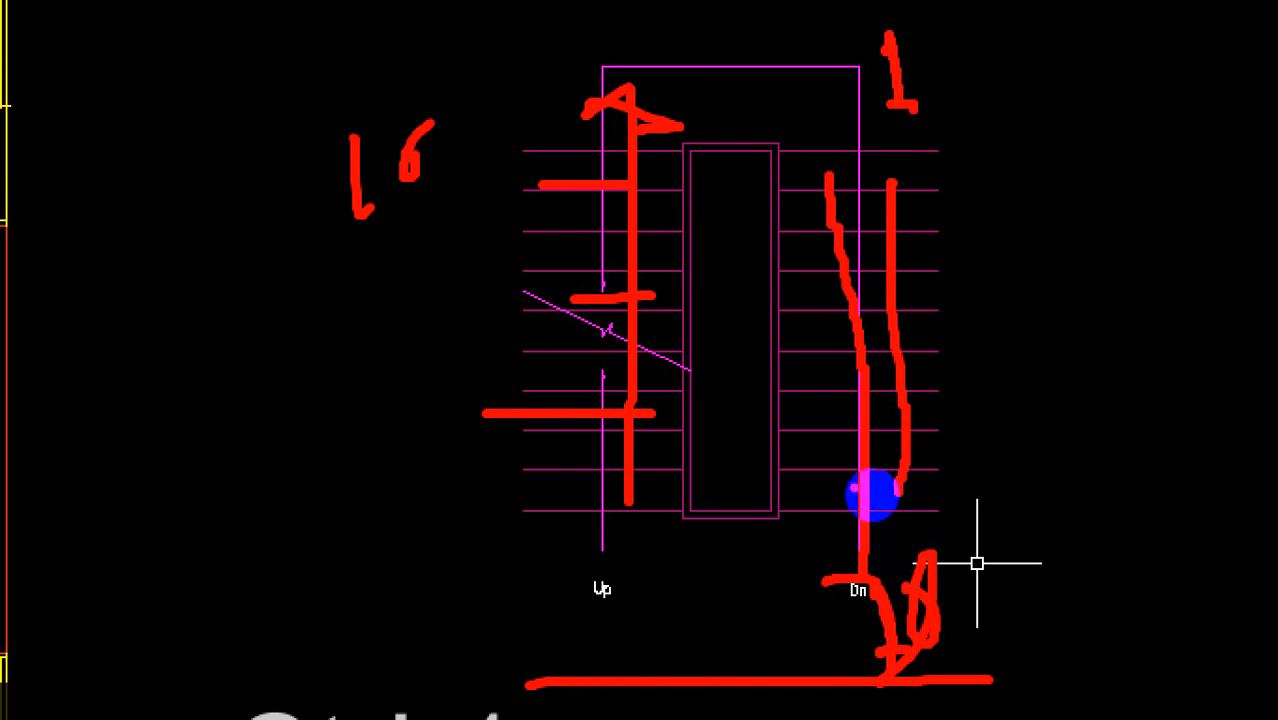
left_click_drag(900, 492, 933, 504)
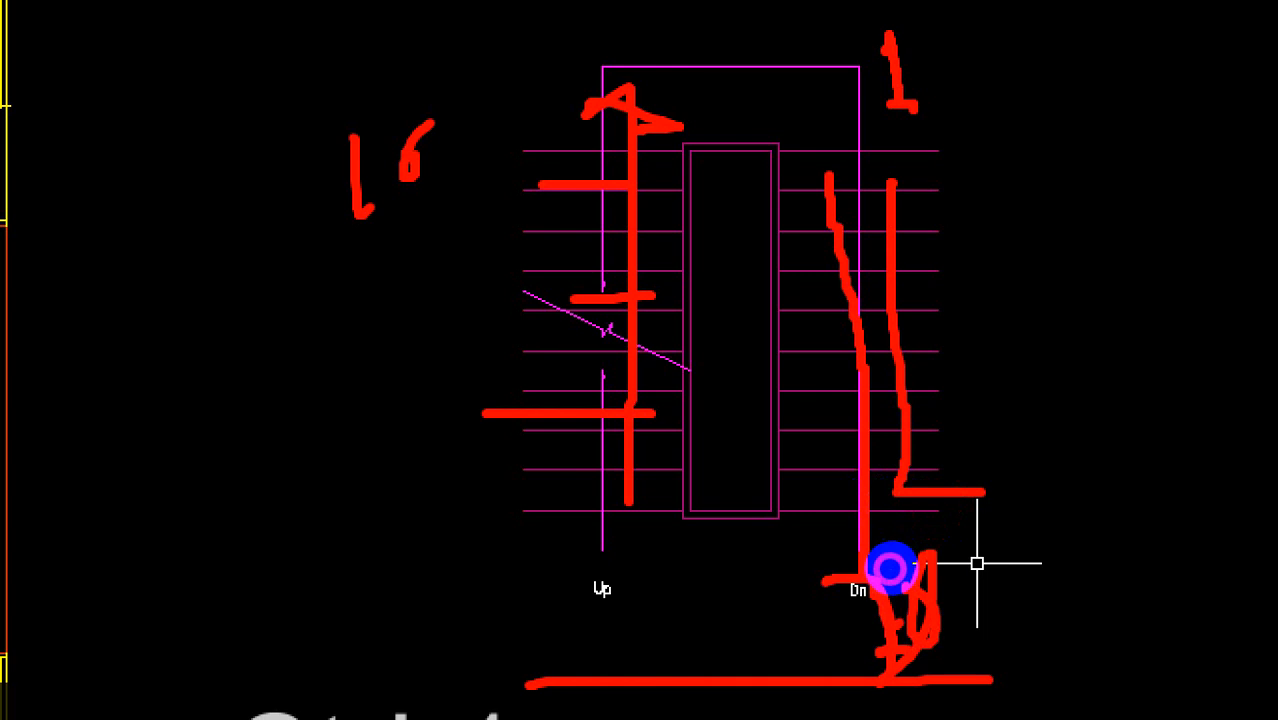
left_click(873, 663)
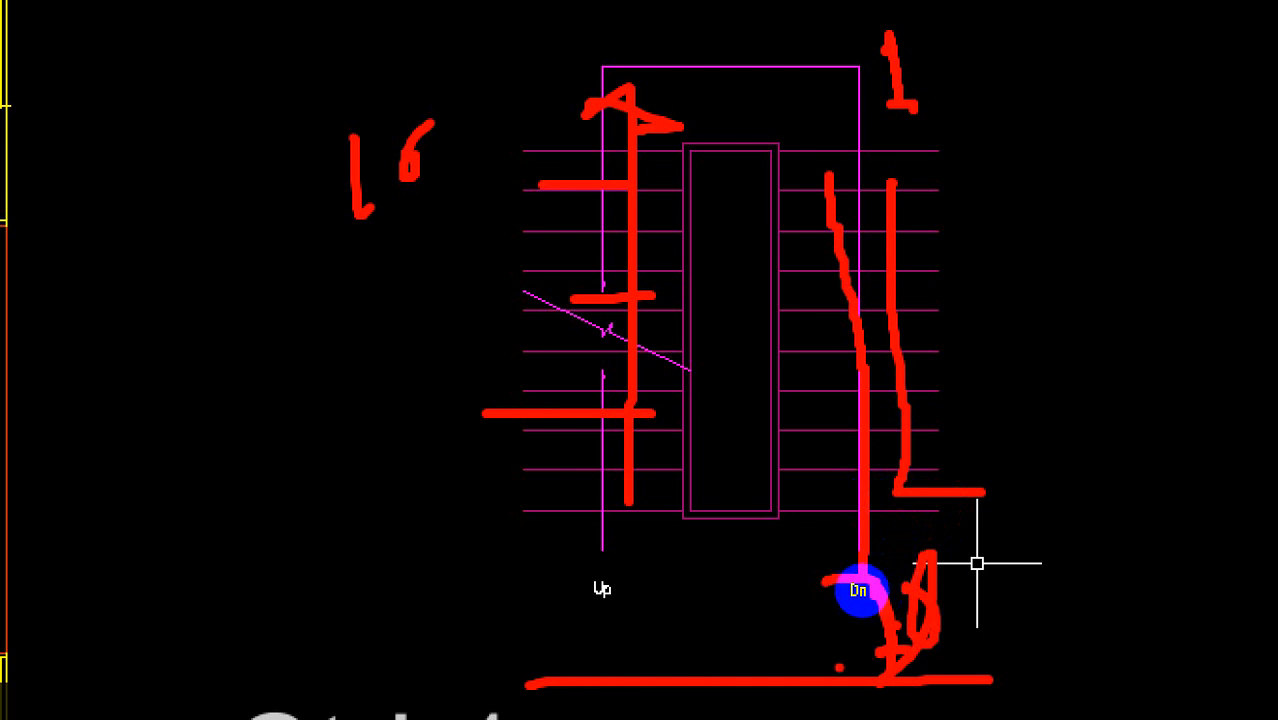
key("Escape")
scroll(972, 476, "down", 4)
scroll(870, 440, "up", 4)
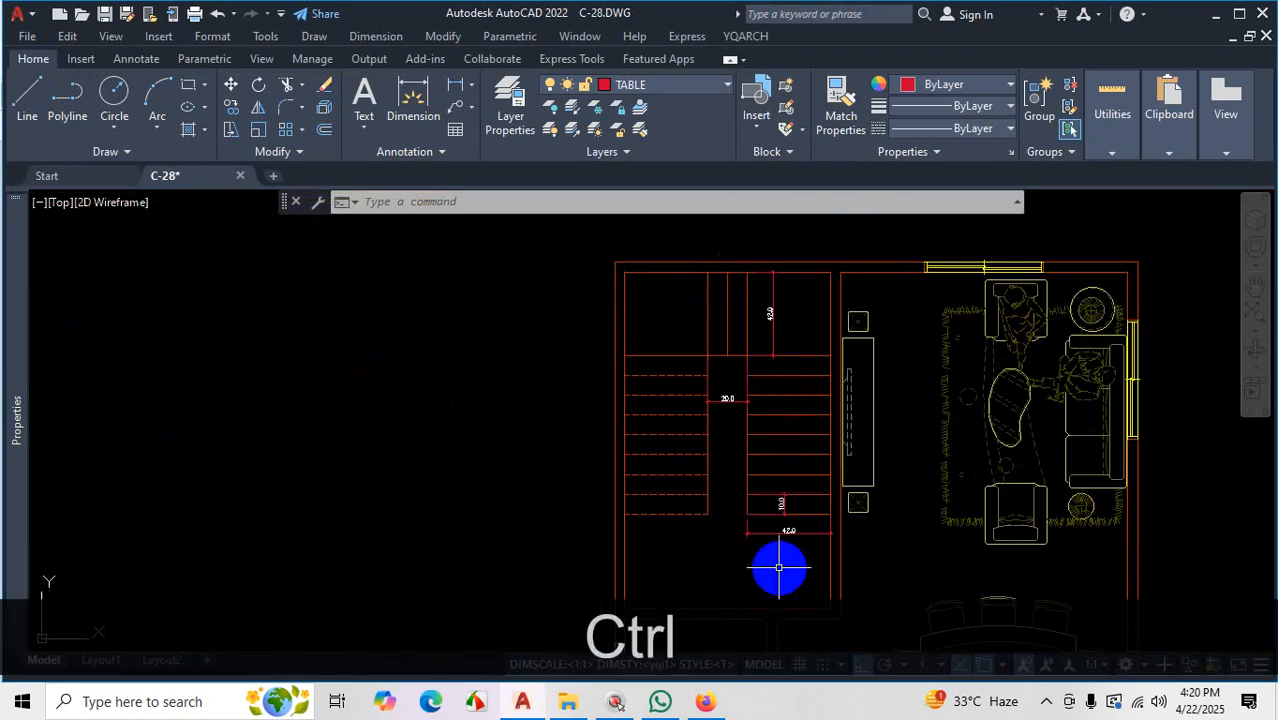
key("ctrl+1")
left_click_drag(705, 434, 767, 434)
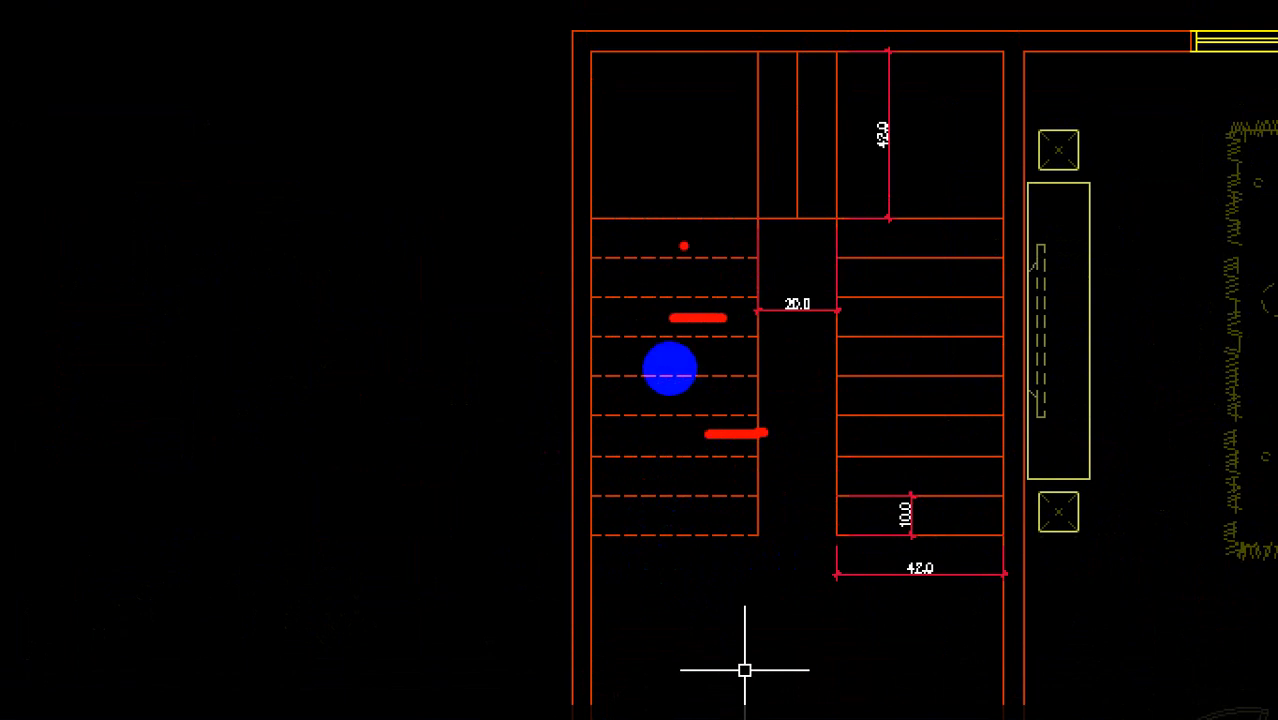
left_click_drag(686, 245, 724, 244)
mouse_move(662, 163)
left_mouse_down()
mouse_move(672, 150)
mouse_move(706, 192)
left_mouse_up()
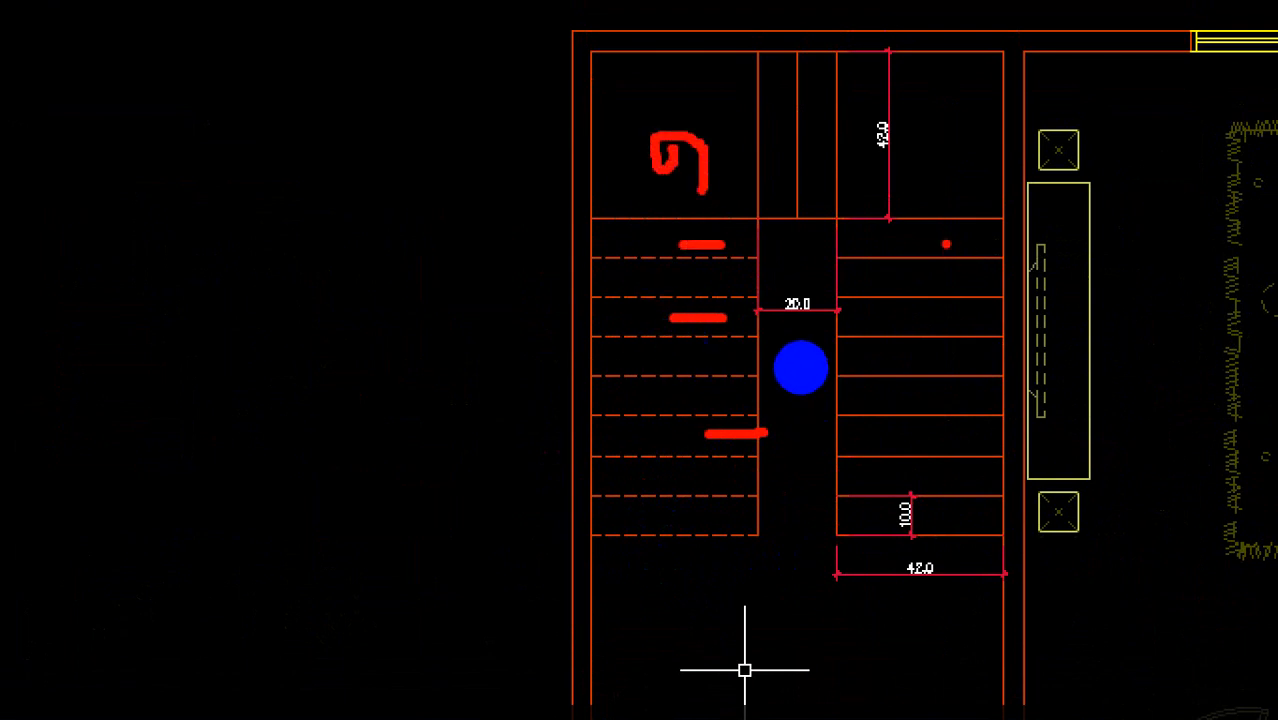
mouse_move(946, 244)
left_mouse_down()
mouse_move(973, 557)
mouse_move(962, 620)
mouse_move(925, 648)
mouse_move(932, 682)
left_mouse_up()
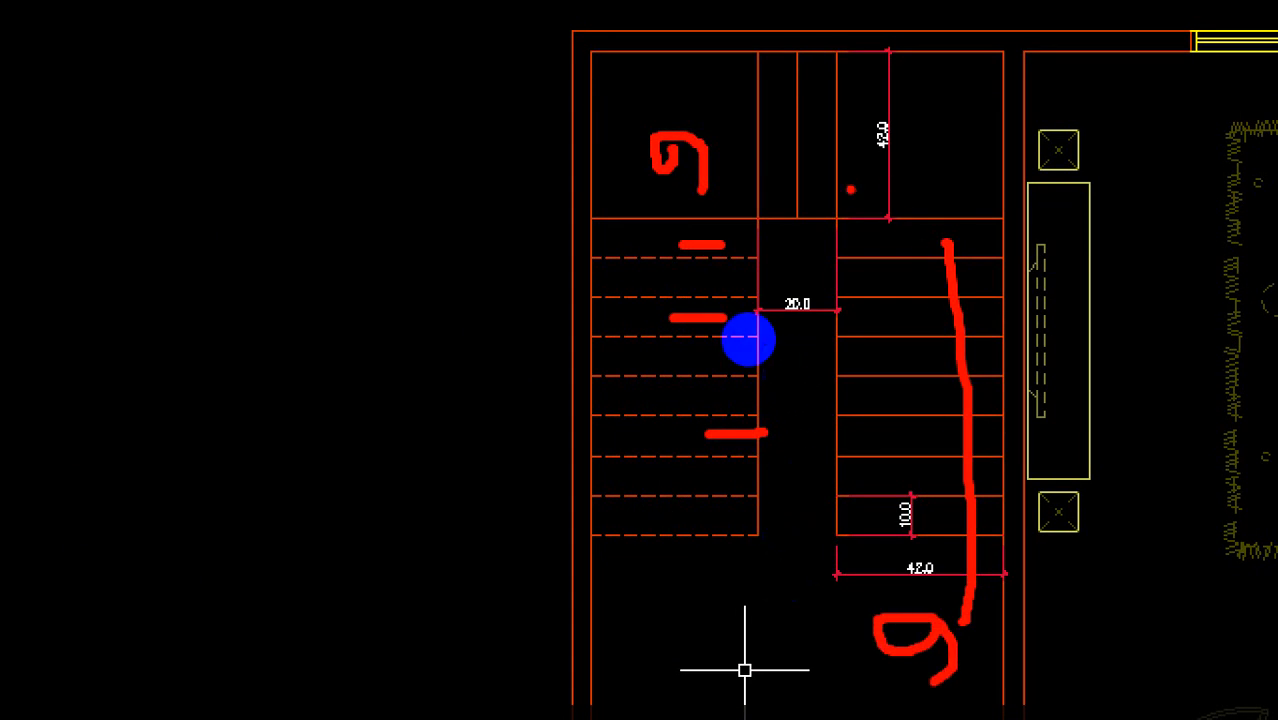
left_click_drag(799, 153, 806, 180)
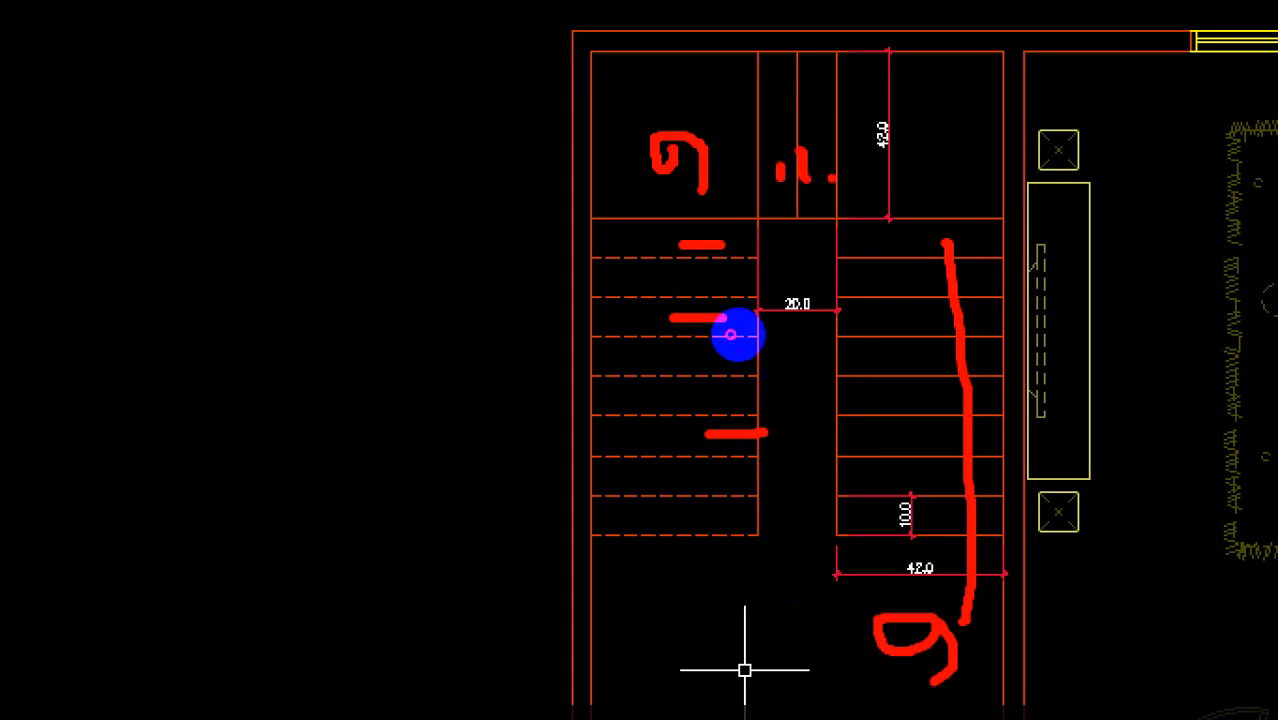
Mark up the upper landing area of the existing dimensioned stair to review how its steps are counted.
left_click_drag(888, 162, 949, 182)
mouse_move(912, 120)
left_mouse_down()
mouse_move(758, 146)
mouse_move(912, 197)
mouse_move(866, 95)
left_mouse_up()
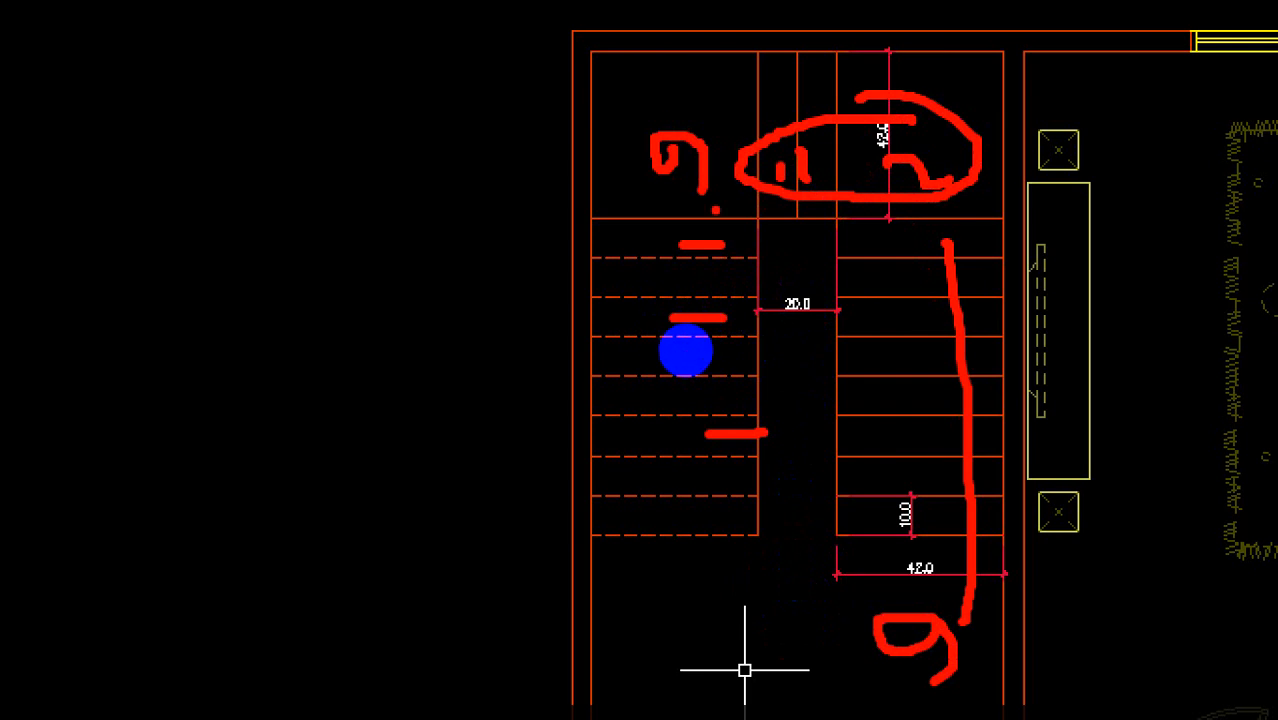
key("Escape")
scroll(889, 448, "down", 3)
scroll(1070, 413, "up", 5)
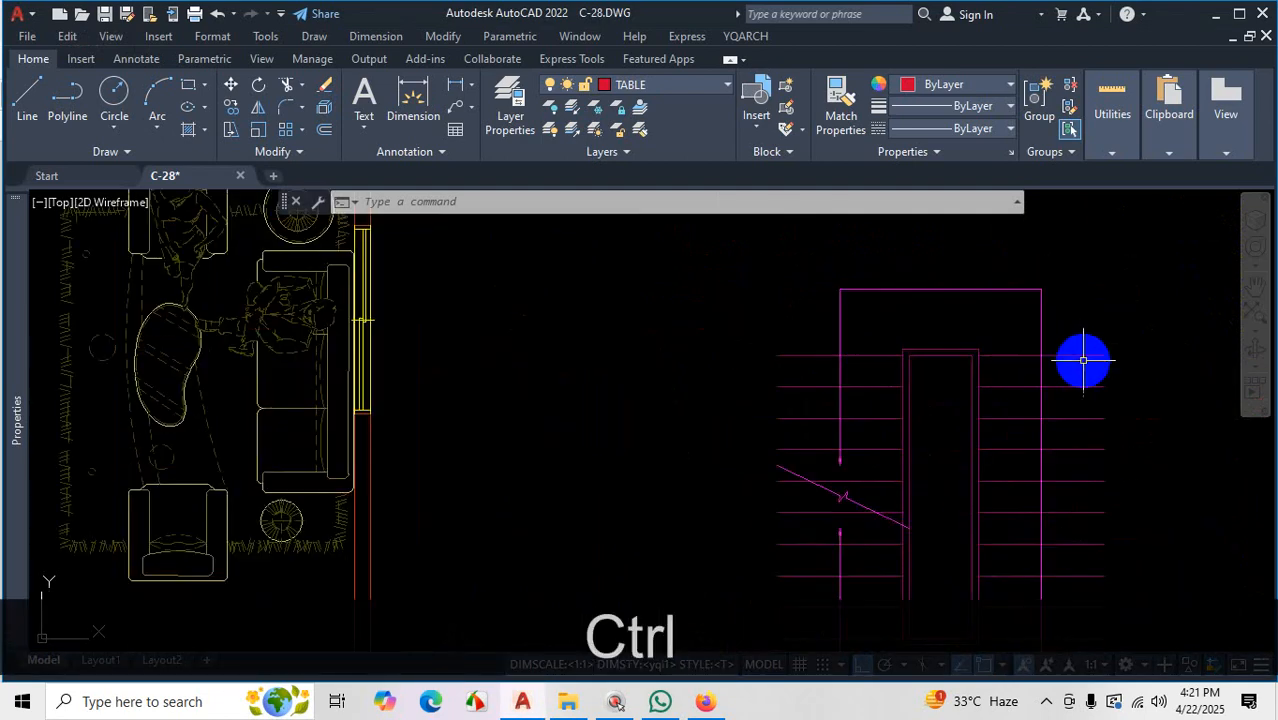
Mark up the landing above the new double tread staircase to examine how the existing stair's landing steps and flights compare with it.
key("ctrl+1")
left_click(1032, 298)
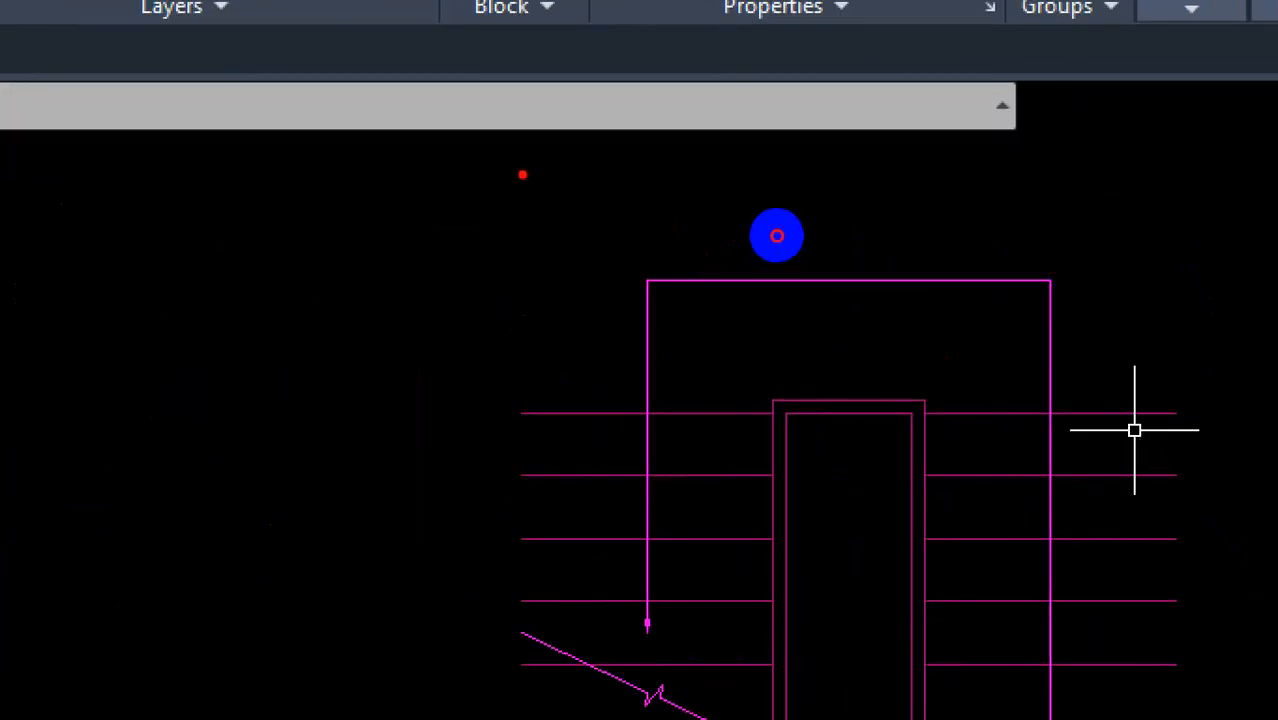
mouse_move(777, 235)
left_mouse_down()
mouse_move(772, 364)
mouse_move(1087, 349)
mouse_move(1107, 317)
mouse_move(1106, 228)
left_mouse_up()
left_click_drag(1181, 157, 462, 175)
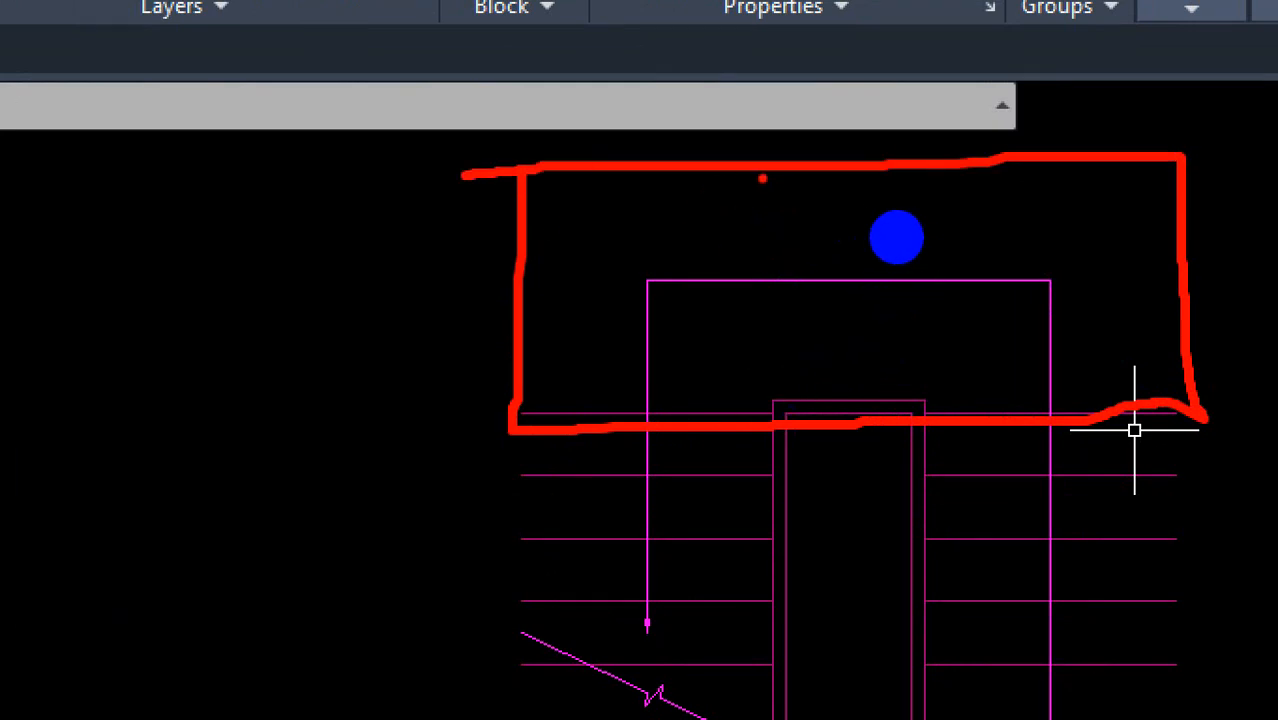
left_click_drag(776, 168, 772, 400)
mouse_move(617, 295)
left_mouse_down()
mouse_move(617, 345)
mouse_move(657, 375)
left_mouse_up()
left_click_drag(1010, 455, 1072, 702)
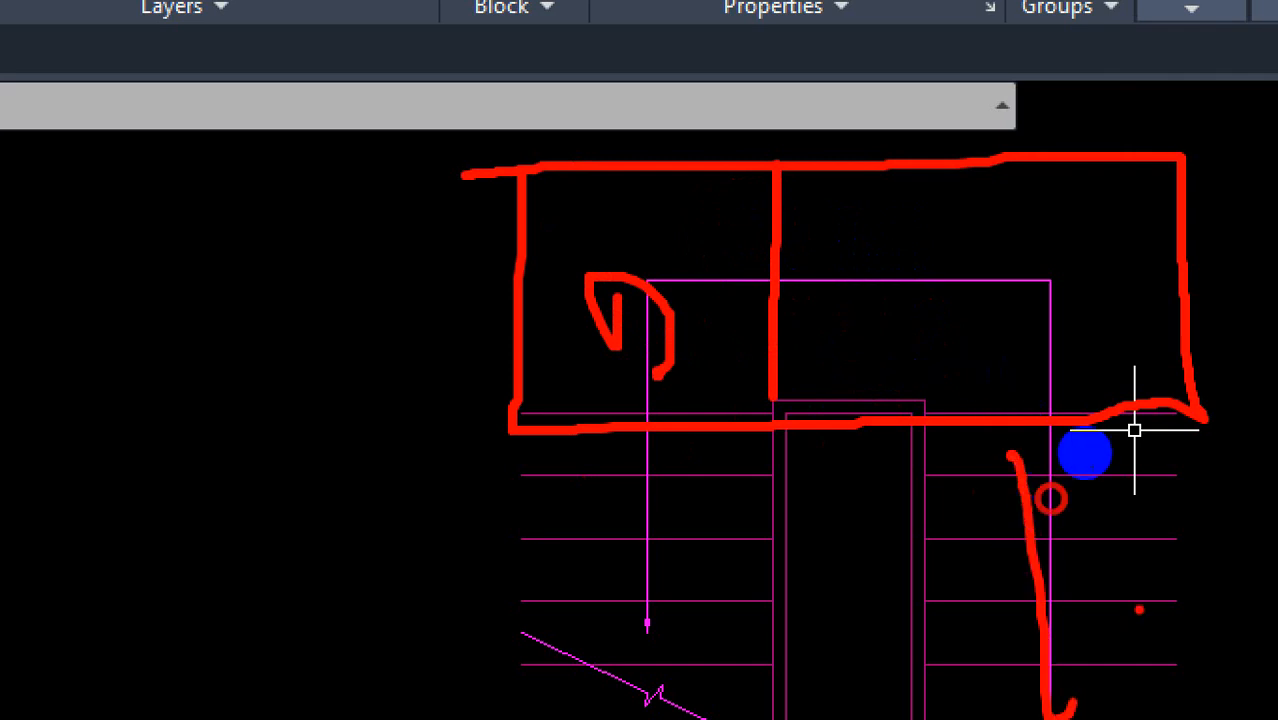
mouse_move(1168, 615)
left_mouse_down()
mouse_move(1218, 590)
mouse_move(1192, 660)
left_mouse_up()
left_click_drag(815, 172, 835, 392)
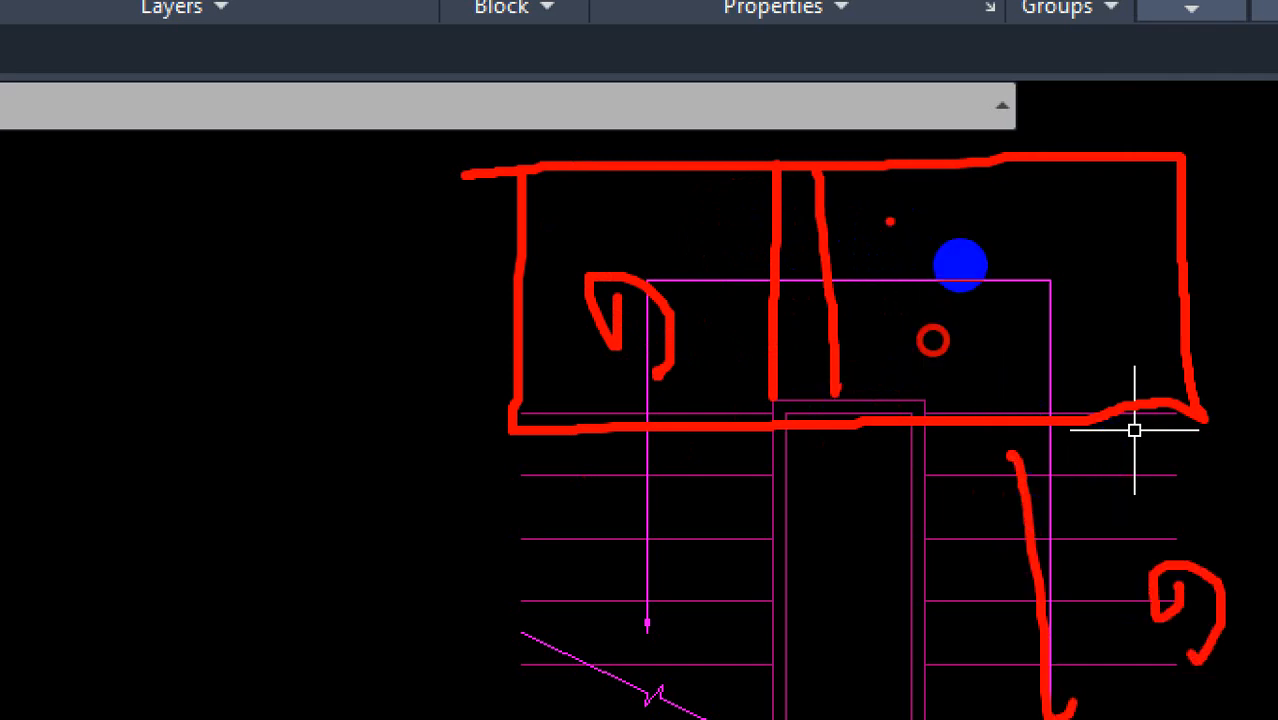
left_click_drag(890, 170, 925, 410)
left_click_drag(1072, 268, 1072, 320)
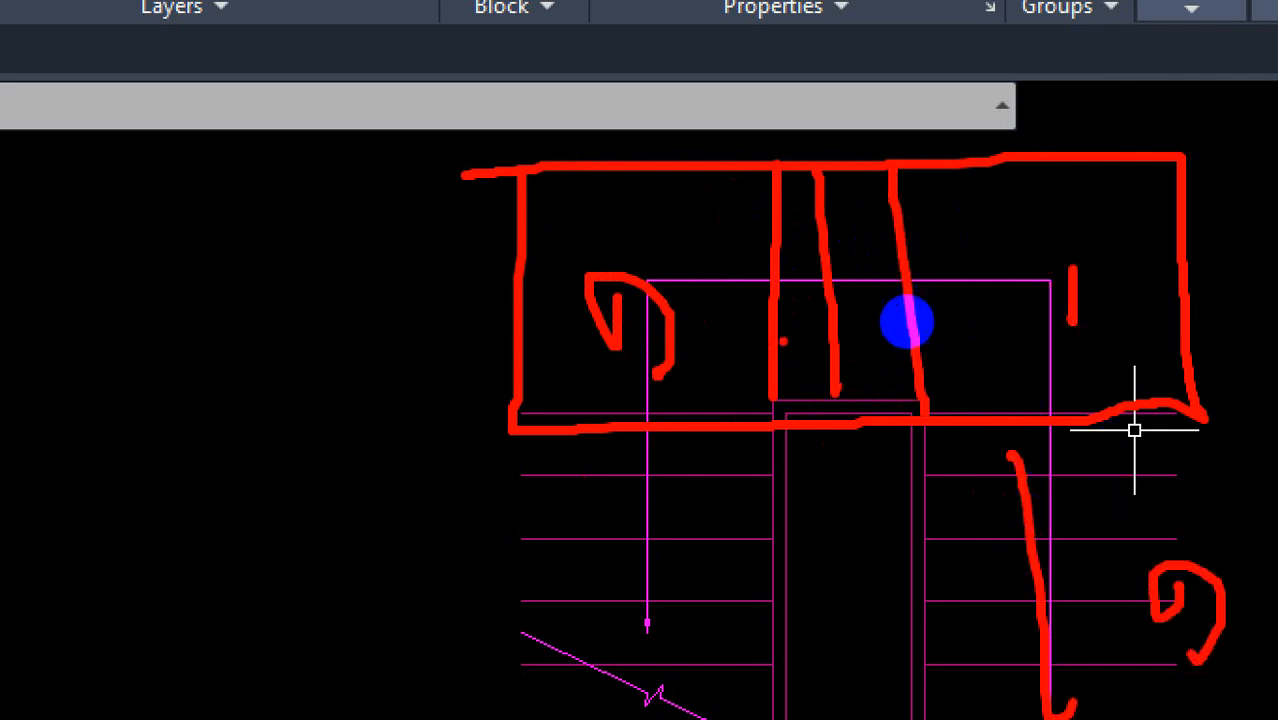
left_click_drag(793, 323, 1007, 317)
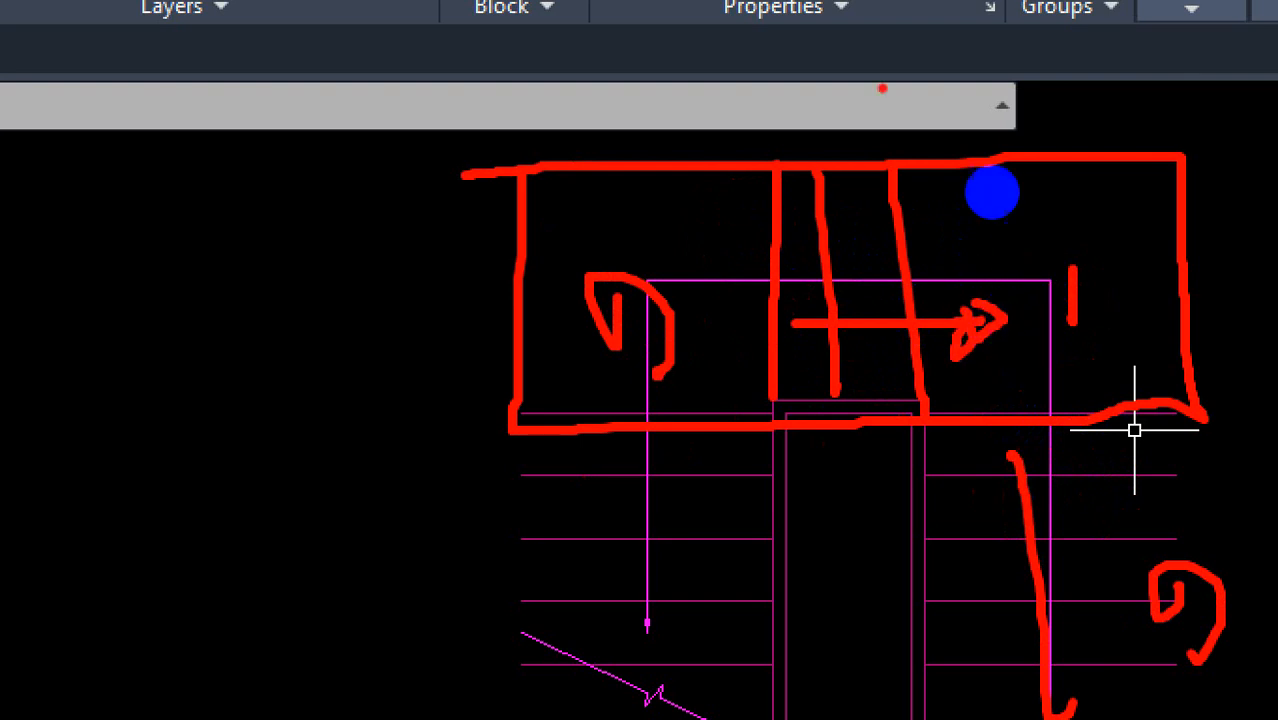
key("Escape")
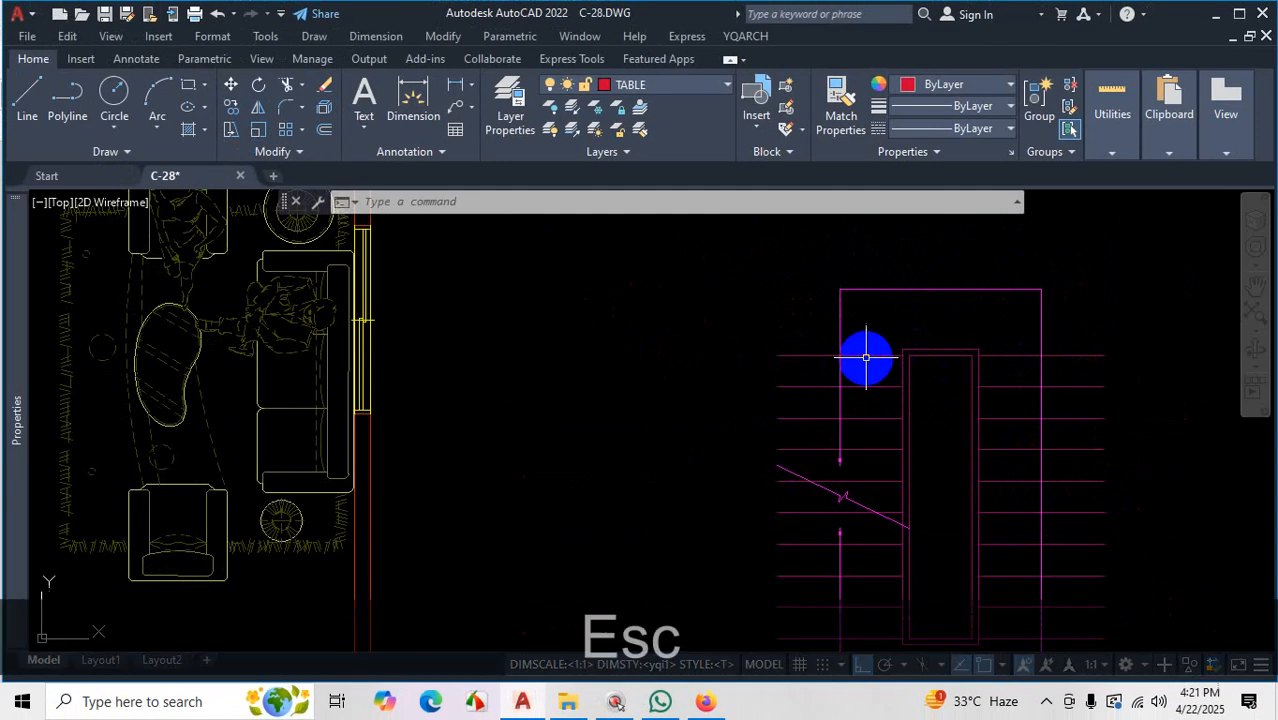
Reopen the YQArch Plan of Staircase settings and mark the landing steps of the existing stair in the furnished floor plan.
scroll(864, 357, "down", 4)
scroll(662, 394, "up", 2)
scroll(650, 368, "down", 3)
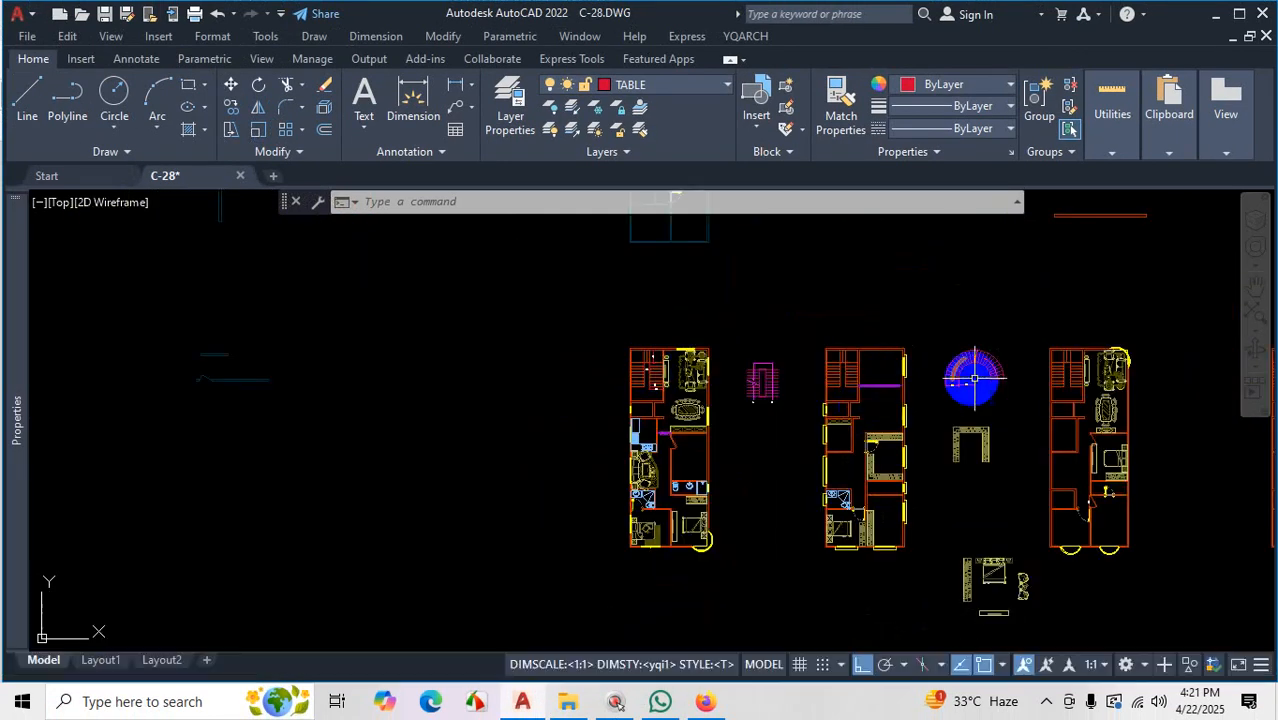
scroll(973, 374, "up", 3)
scroll(770, 385, "down", 3)
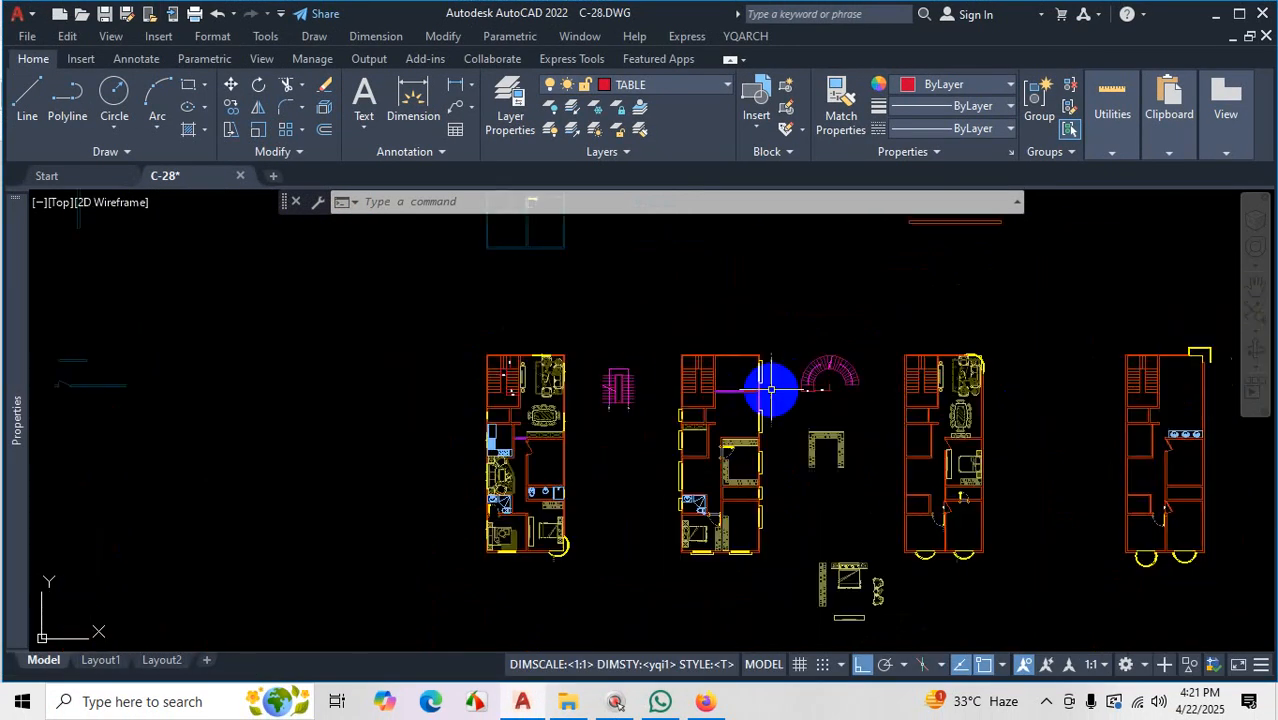
left_click(760, 36)
mouse_move(843, 136)
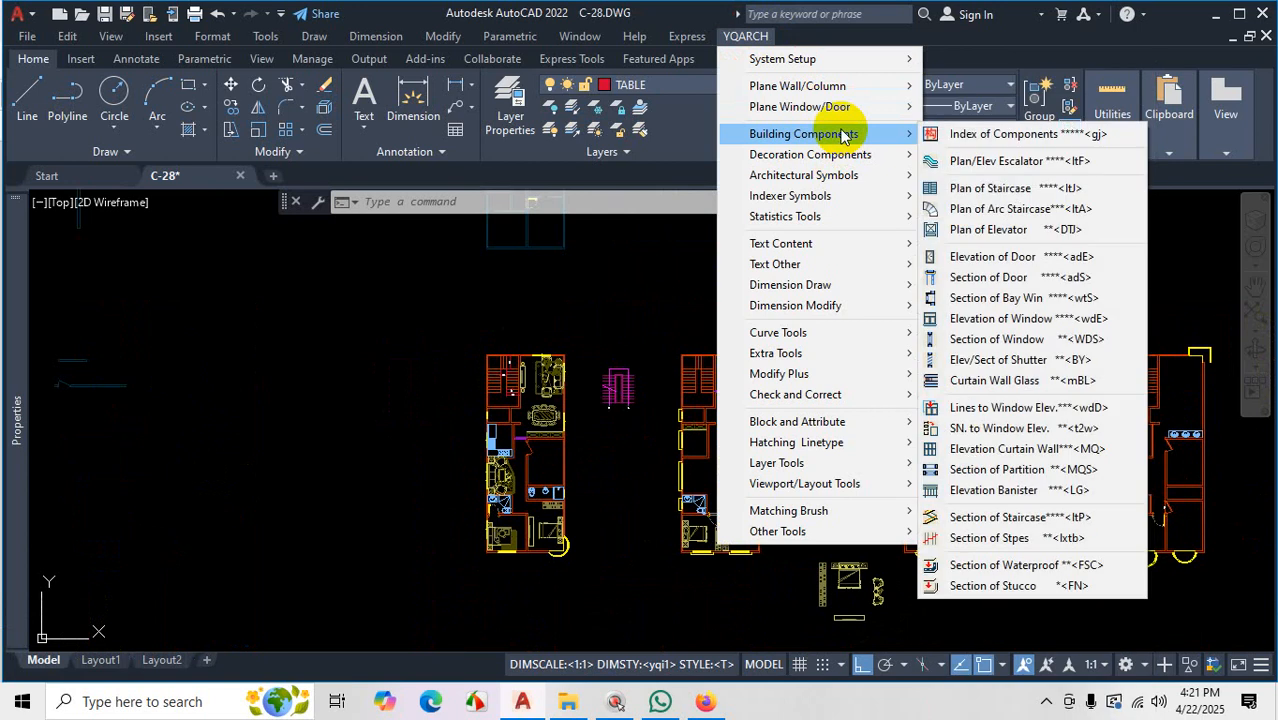
left_click(1020, 189)
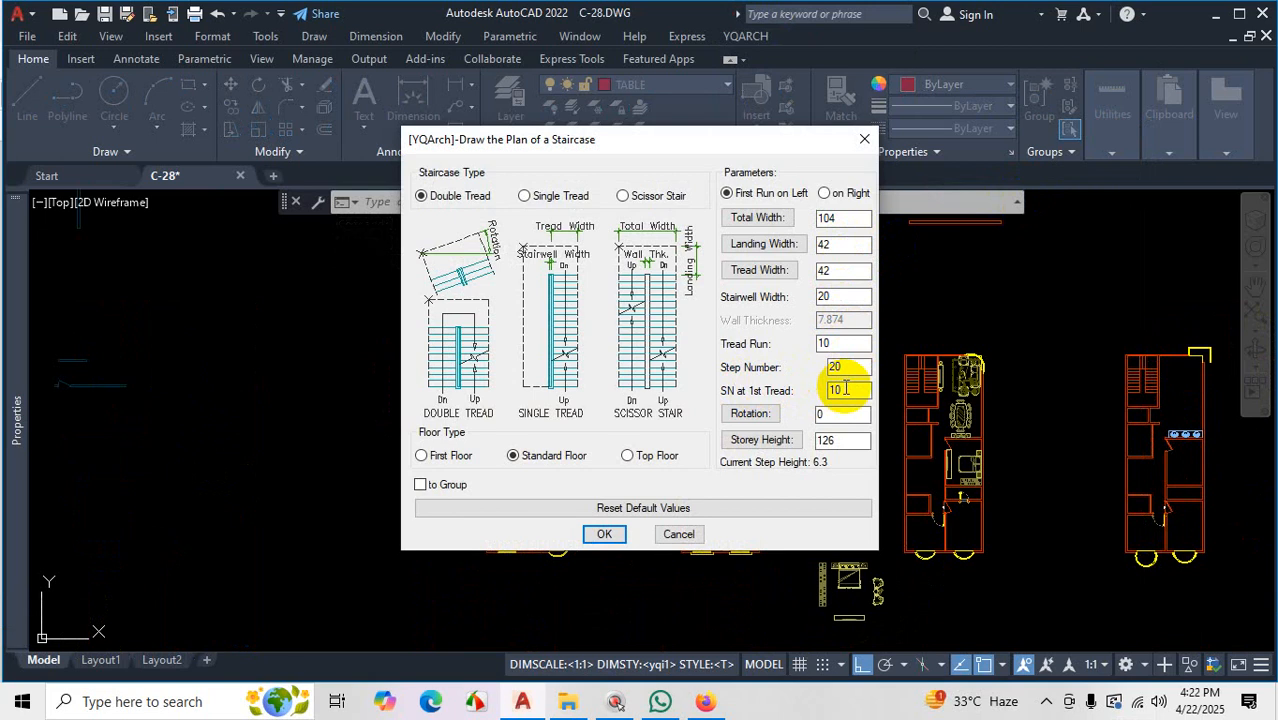
left_click_drag(693, 139, 1081, 82)
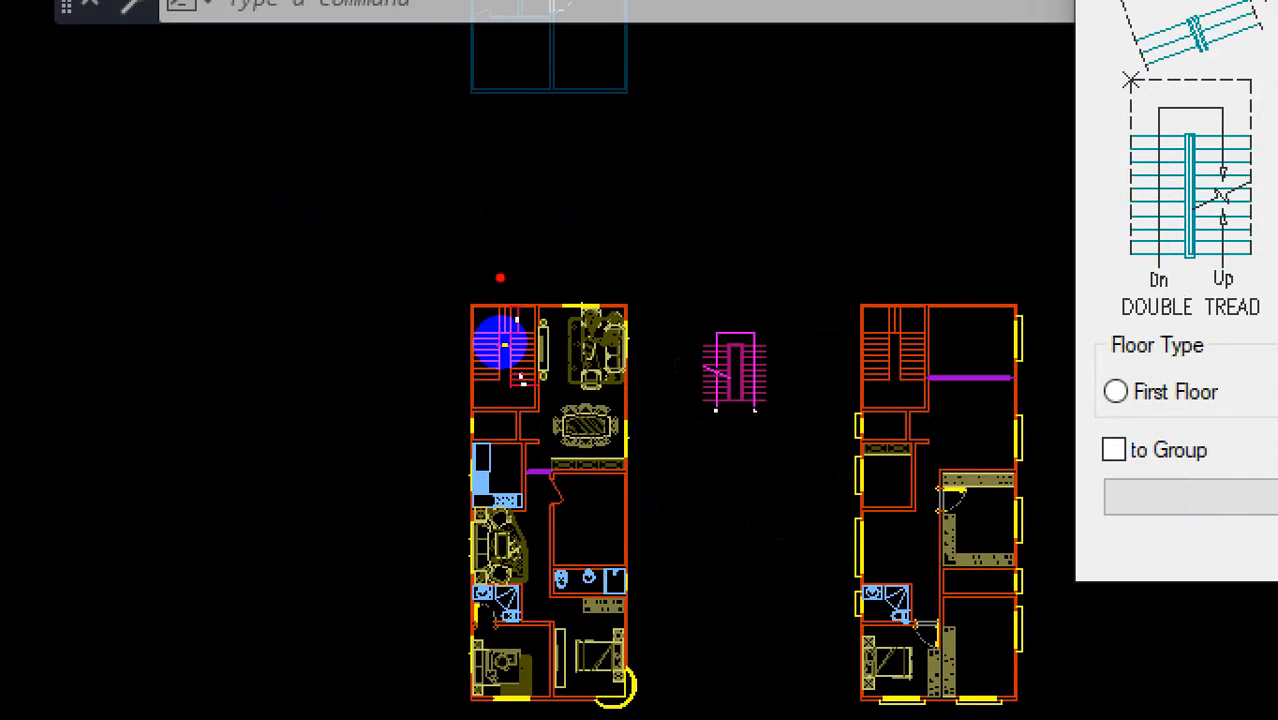
left_click_drag(490, 291, 490, 358)
left_click_drag(501, 300, 502, 353)
left_click_drag(541, 294, 541, 296)
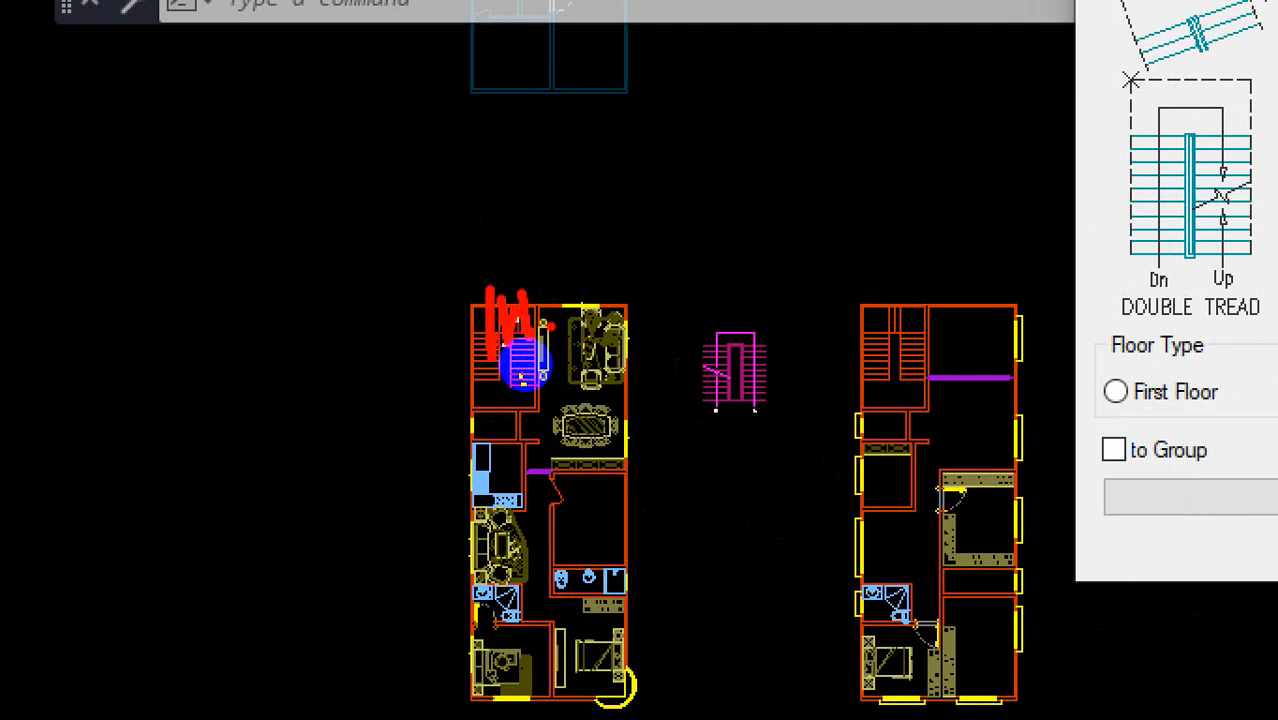
key("Escape")
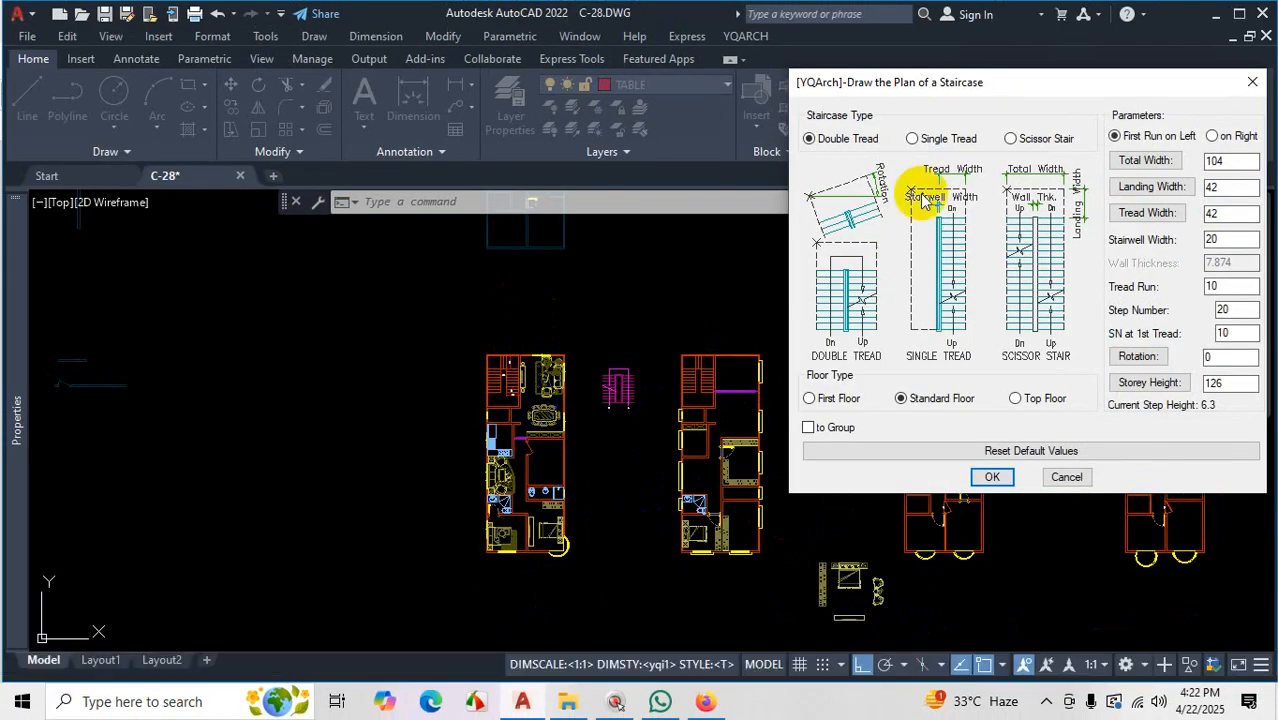
Set the double tread staircase's step number to 18 and SN at 1st Tread to 9.
left_click_drag(1030, 90, 788, 67)
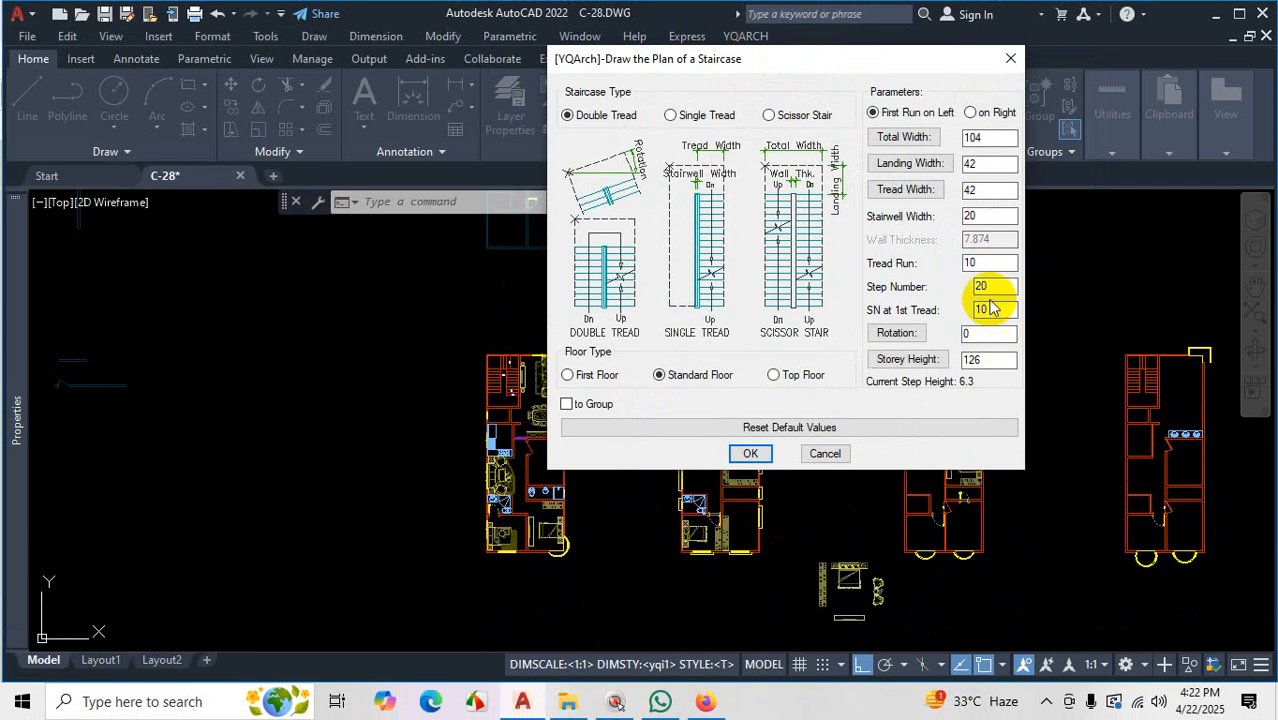
left_click_drag(983, 286, 948, 291)
type("18")
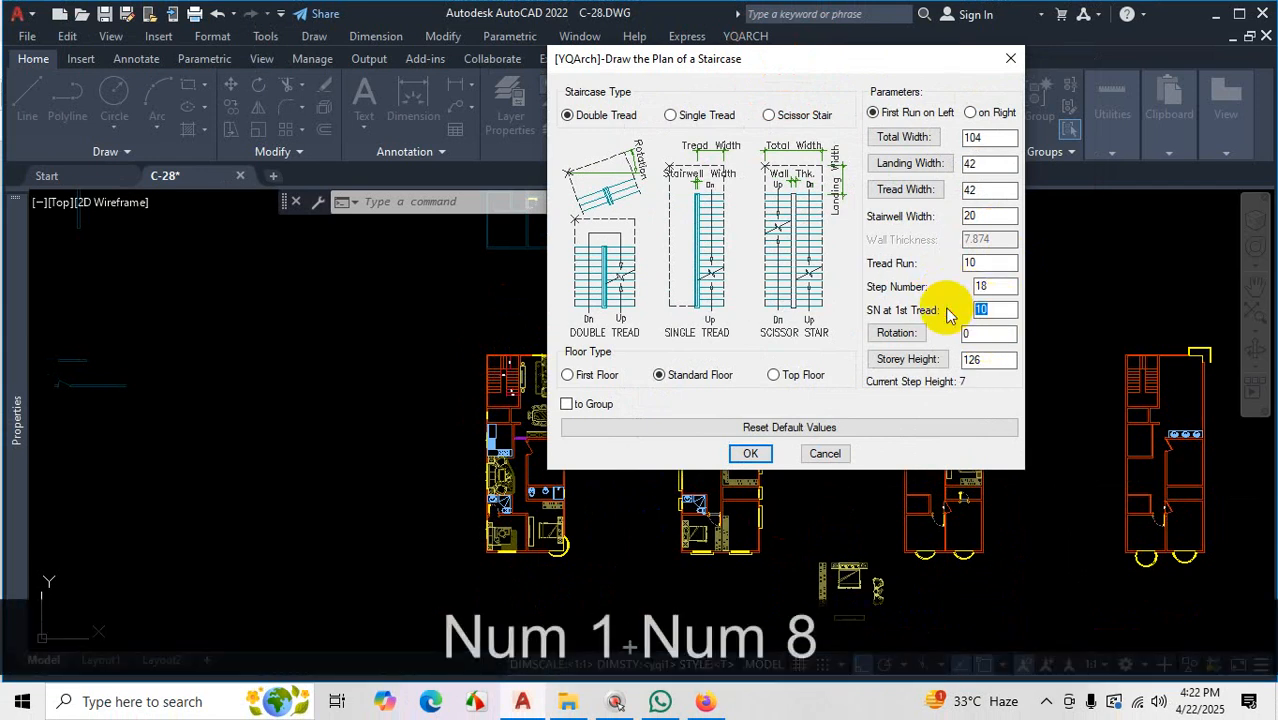
type("9")
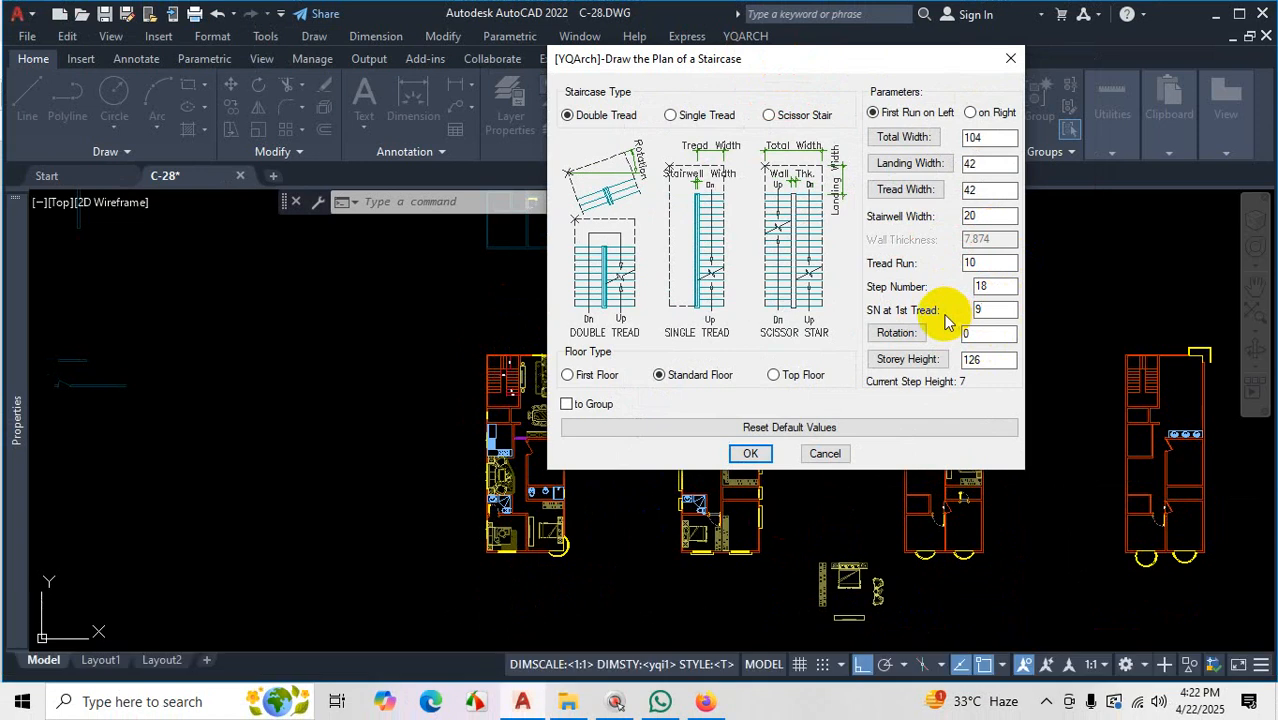
Accept the staircase settings, turn Ortho off, and try to place the staircase in the floor plan with the three washbasins.
left_click(750, 455)
scroll(827, 391, "down", 5)
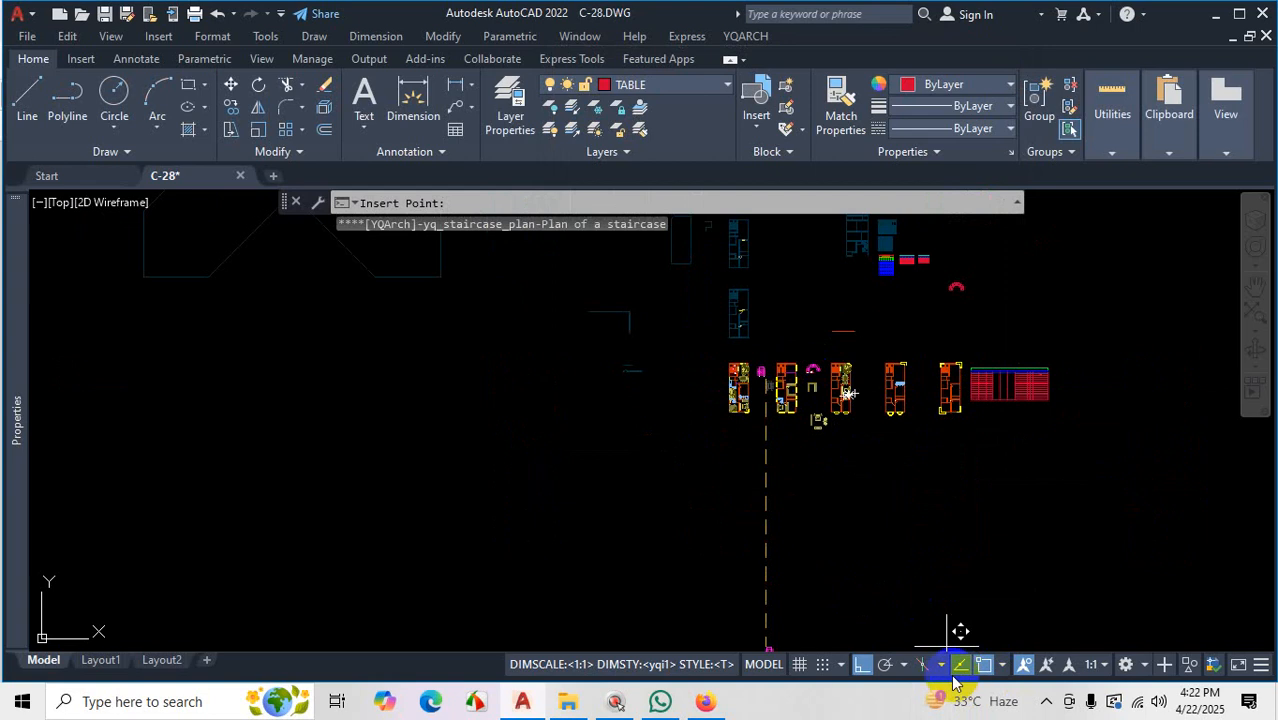
left_click(861, 665)
scroll(910, 360, "up", 5)
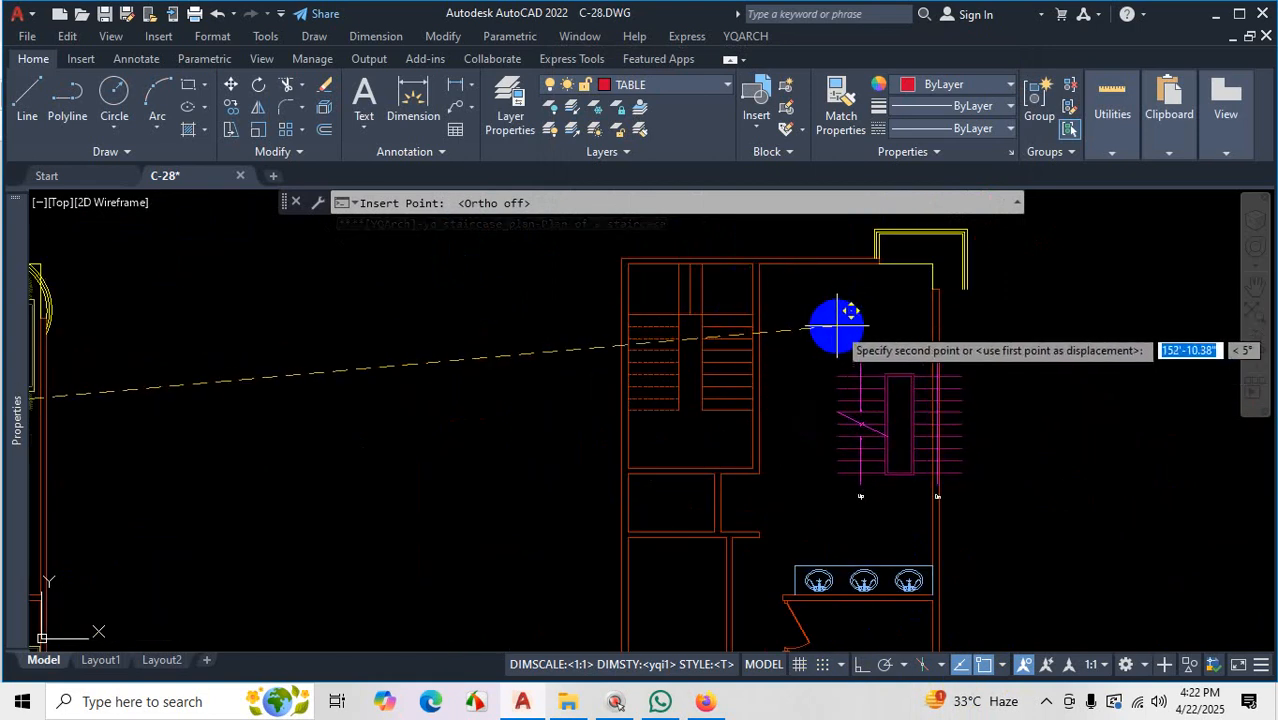
key("Escape")
Erase the old stair from the stair room of the plan with the three washbasins.
left_click(719, 291)
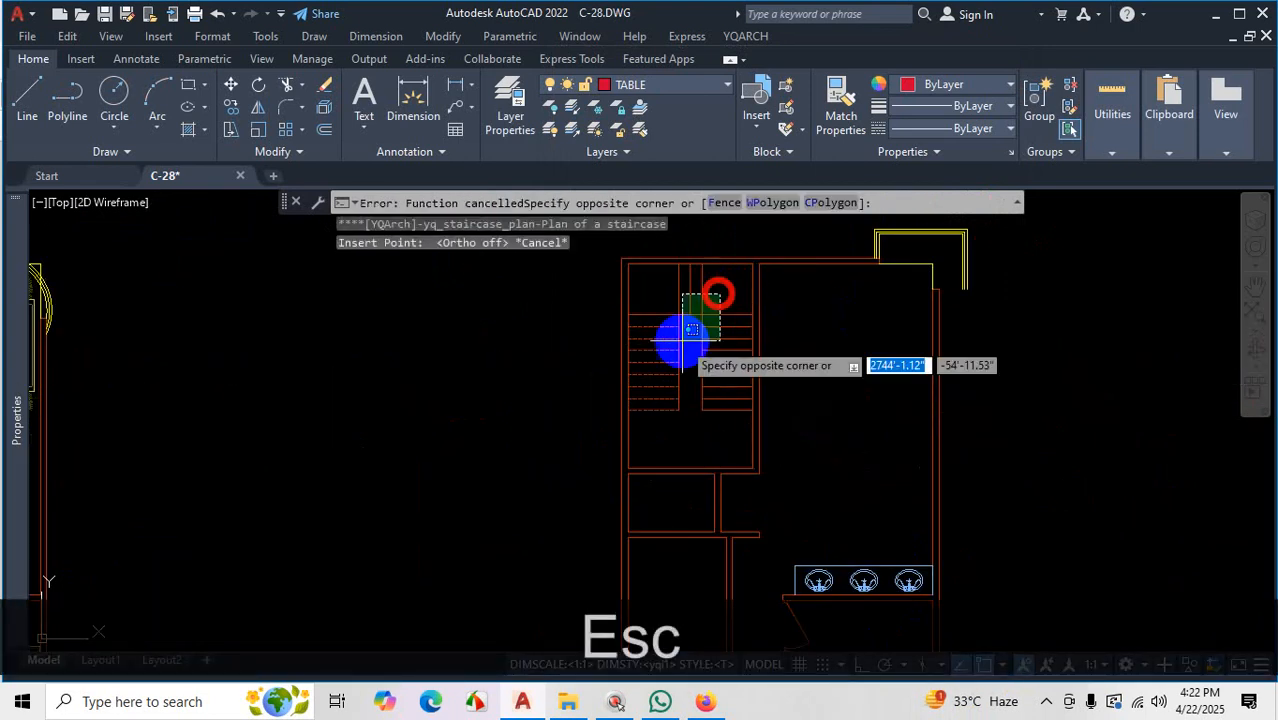
left_click(663, 420)
key("Delete")
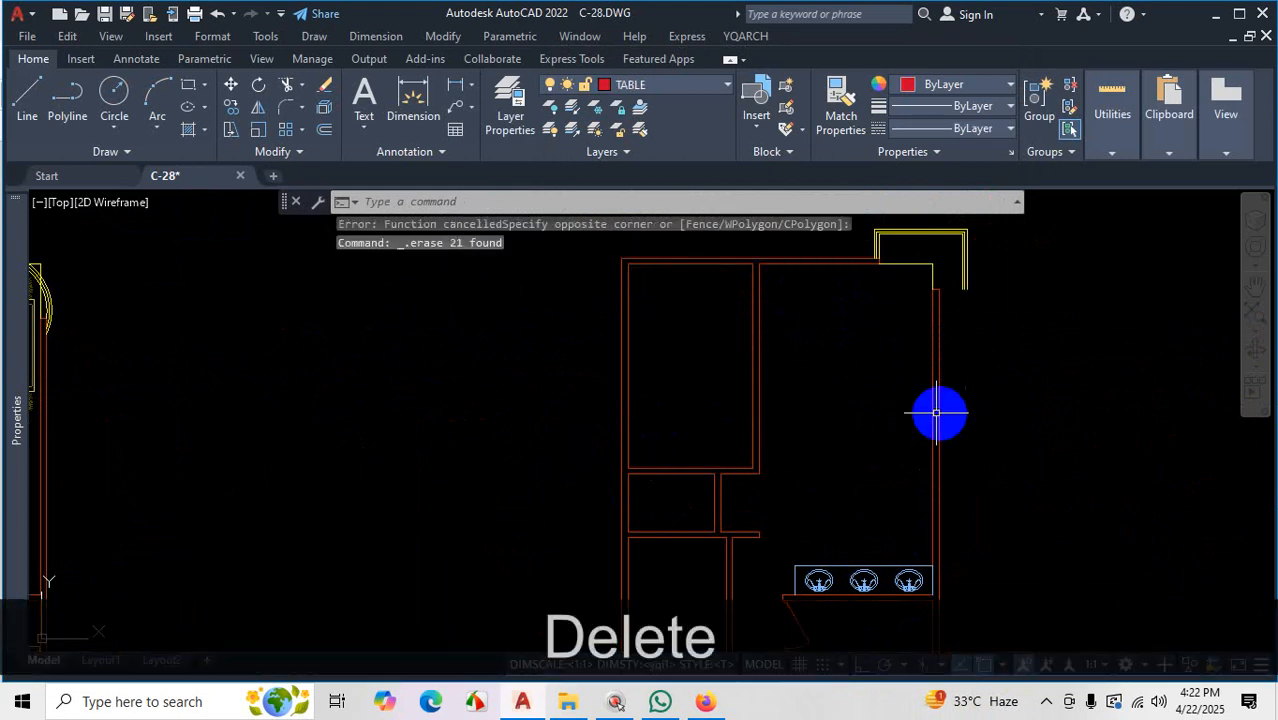
Draw the double tread staircase with the same settings and insert it at the upper-left inner corner of the emptied stair room.
left_click(748, 38)
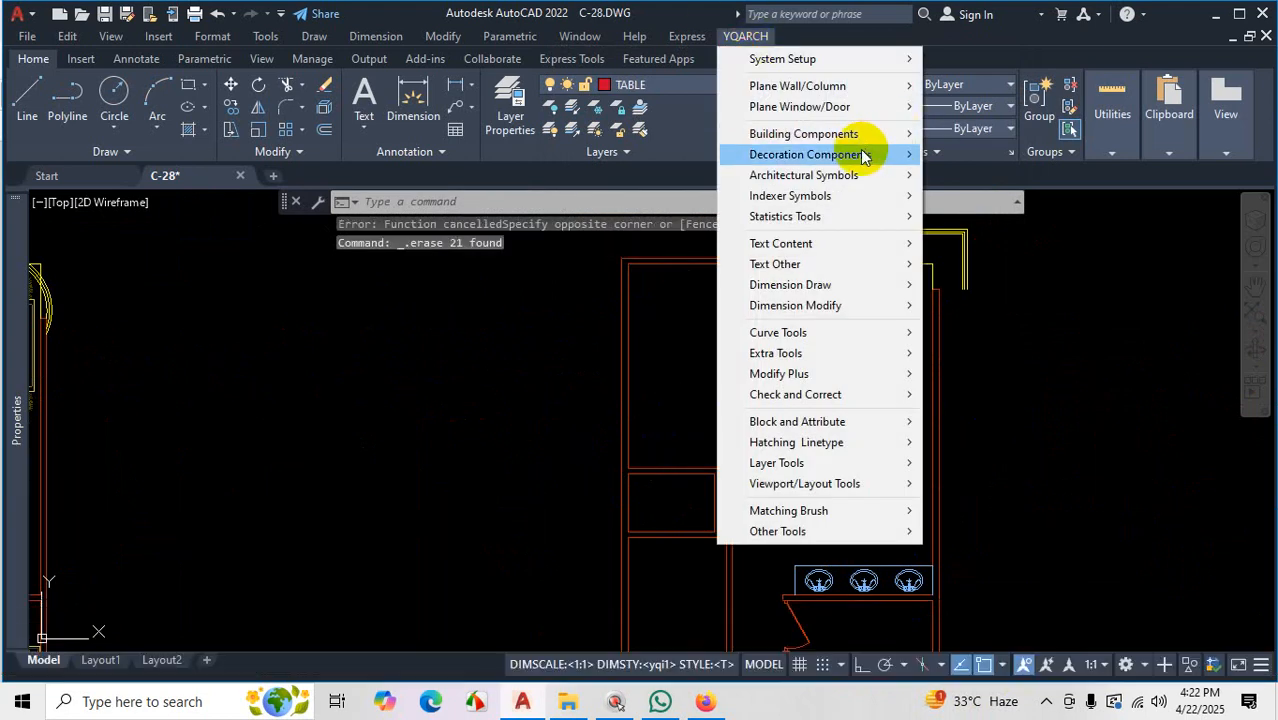
mouse_move(885, 155)
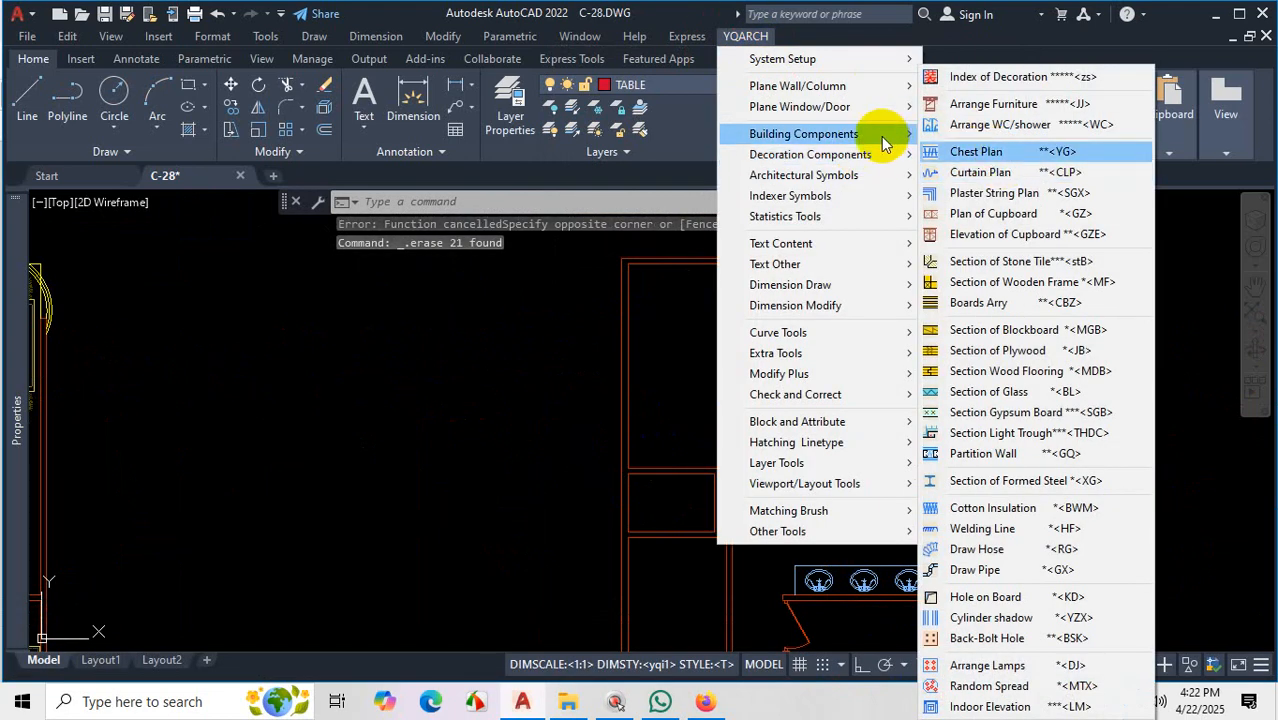
left_click(990, 190)
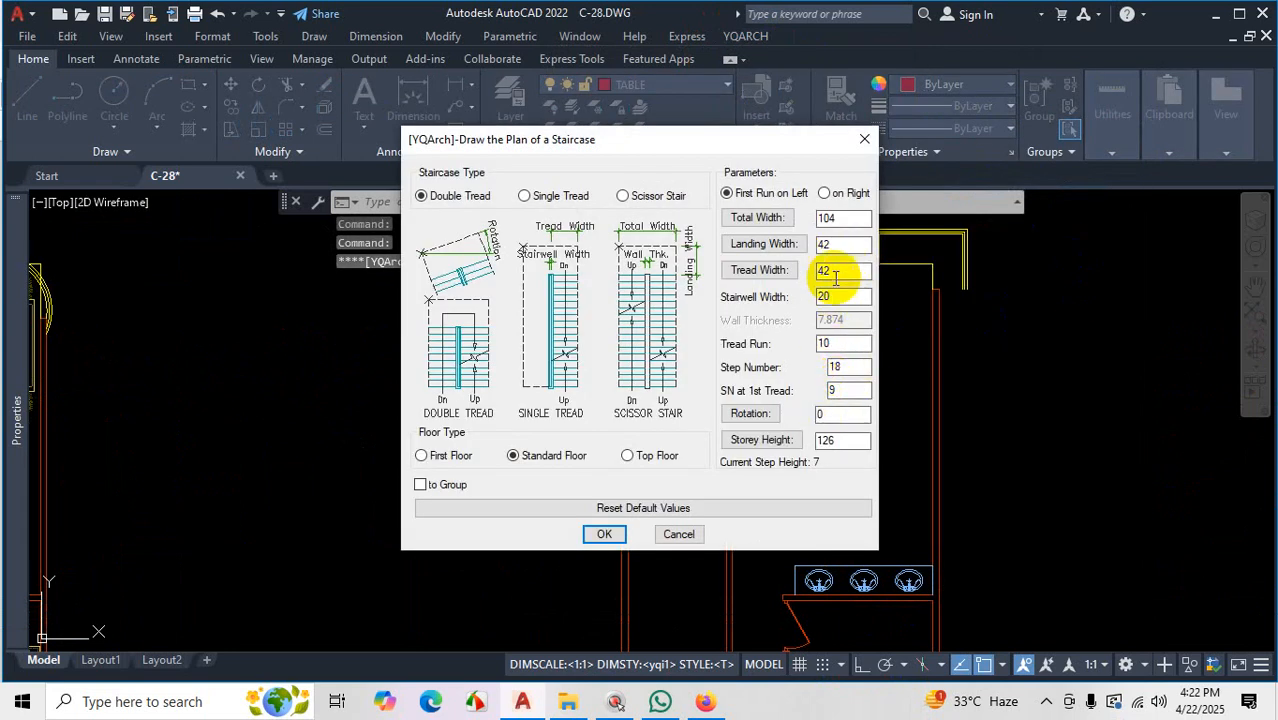
left_click(604, 534)
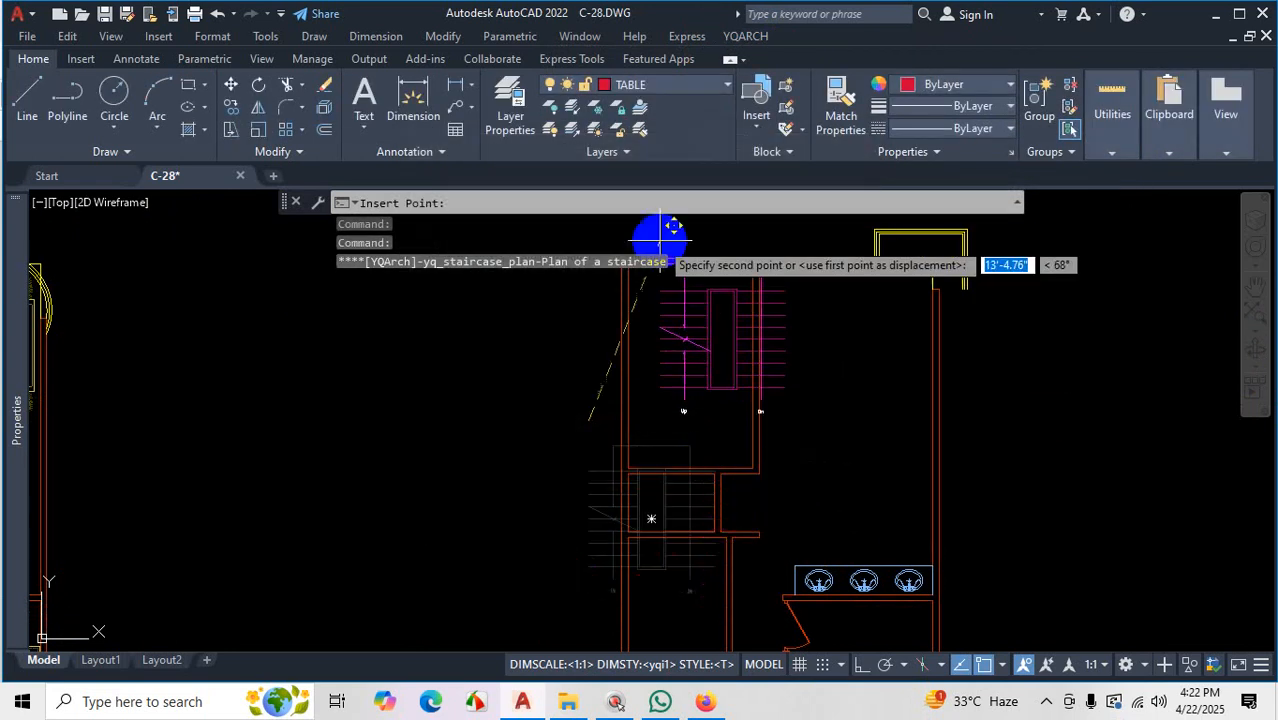
scroll(670, 300, "down", 3)
scroll(630, 314, "up", 5)
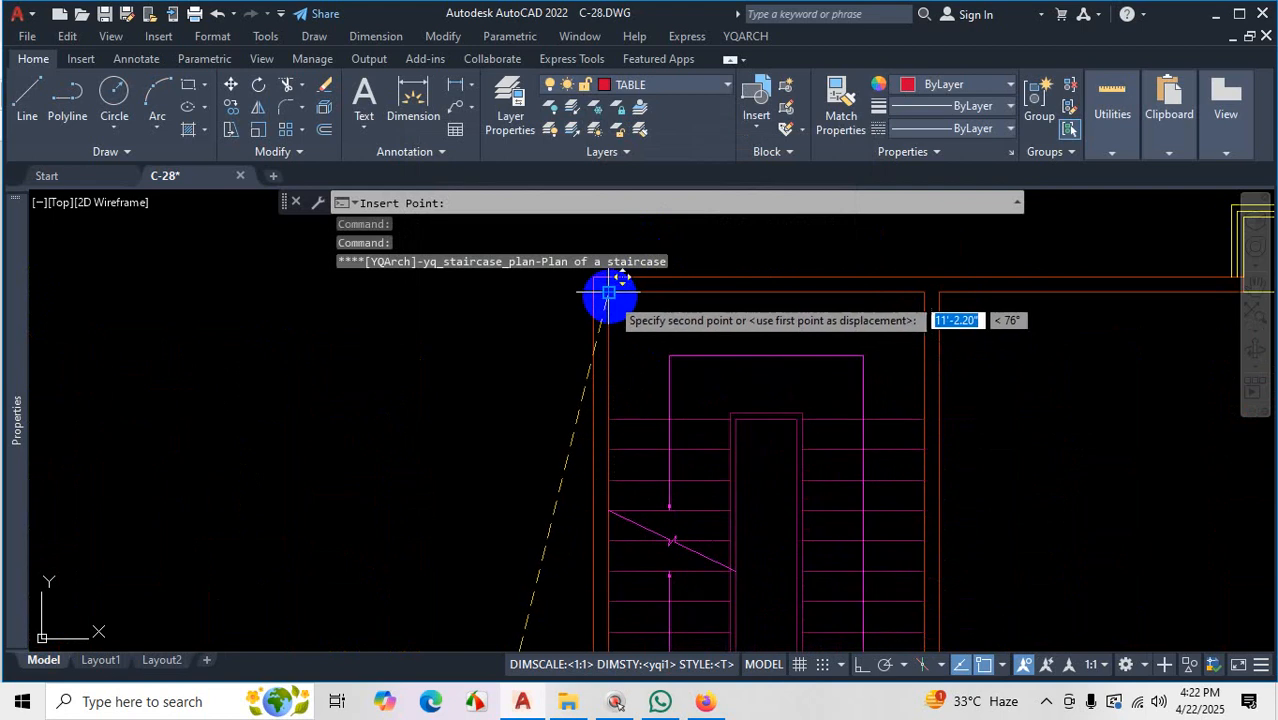
left_click(610, 296)
Examine the fit of the inserted staircase in its room and compare it with the stairs in the neighbouring plans.
scroll(822, 318, "down", 6)
scroll(870, 360, "up", 4)
scroll(873, 388, "down", 2)
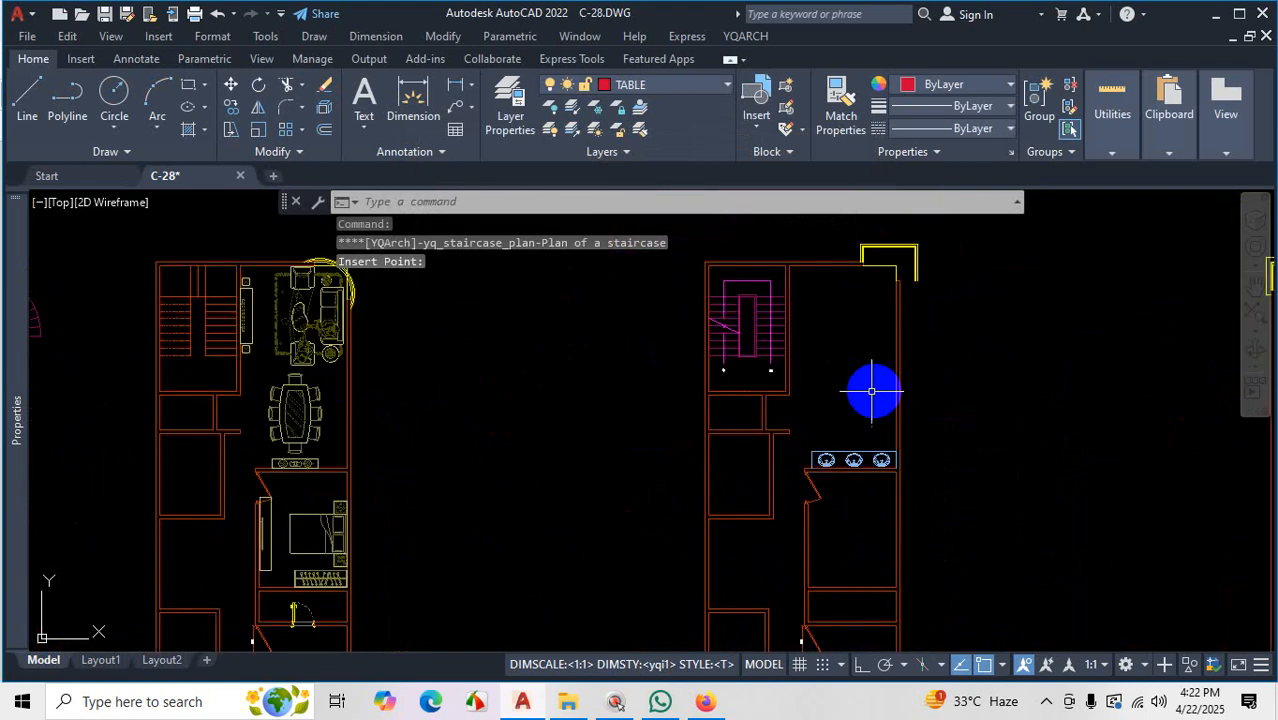
scroll(742, 324, "up", 2)
scroll(919, 391, "down", 3)
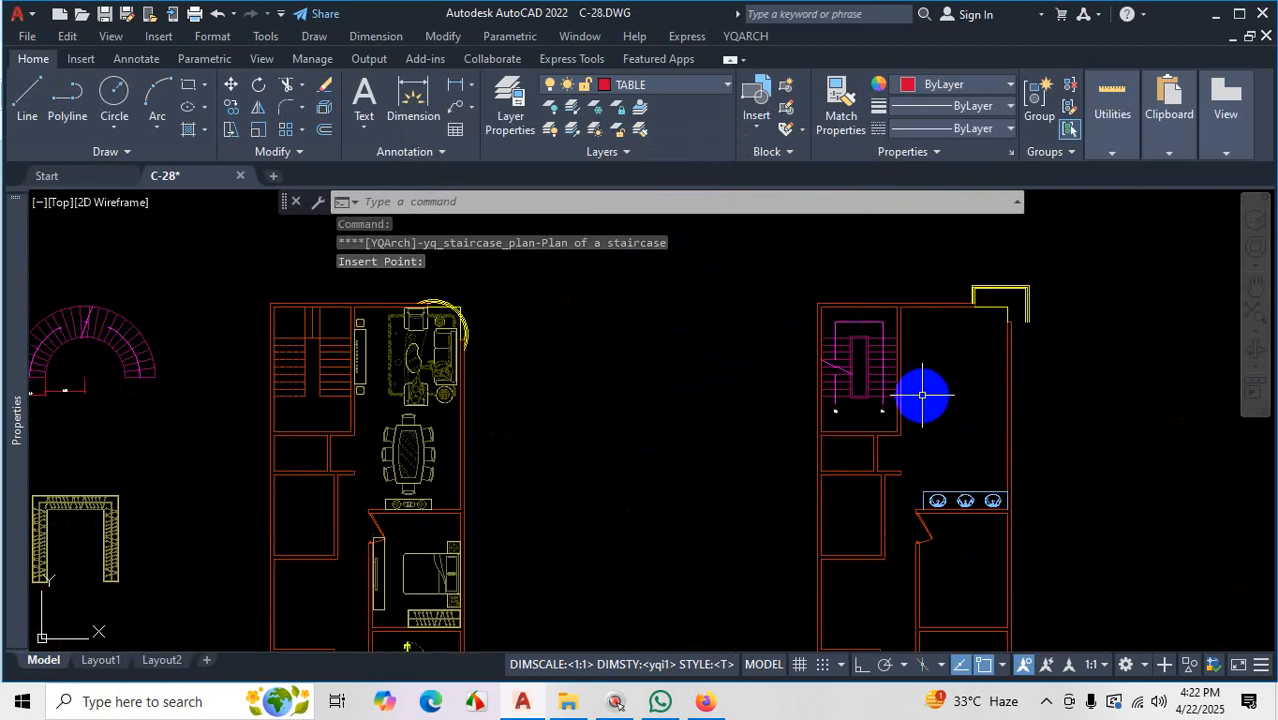
scroll(924, 390, "up", 1)
scroll(913, 357, "down", 4)
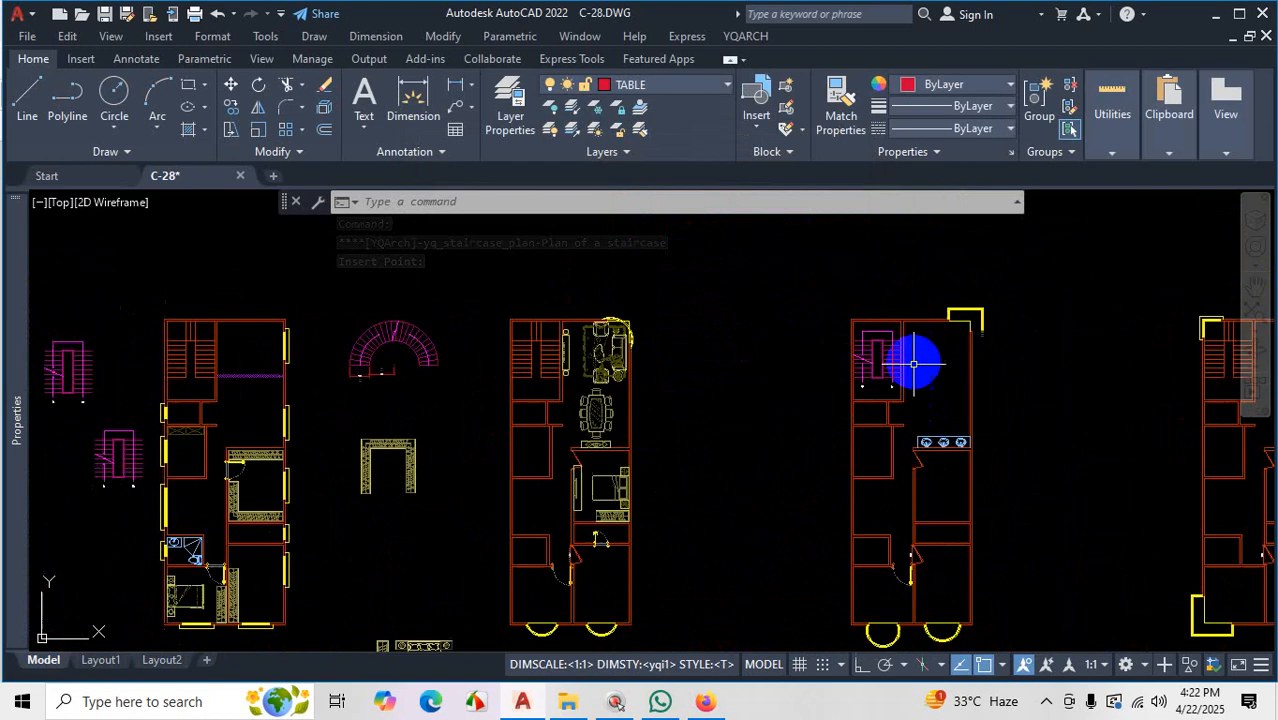
scroll(679, 355, "up", 4)
scroll(679, 355, "up", 1)
scroll(688, 317, "down", 3)
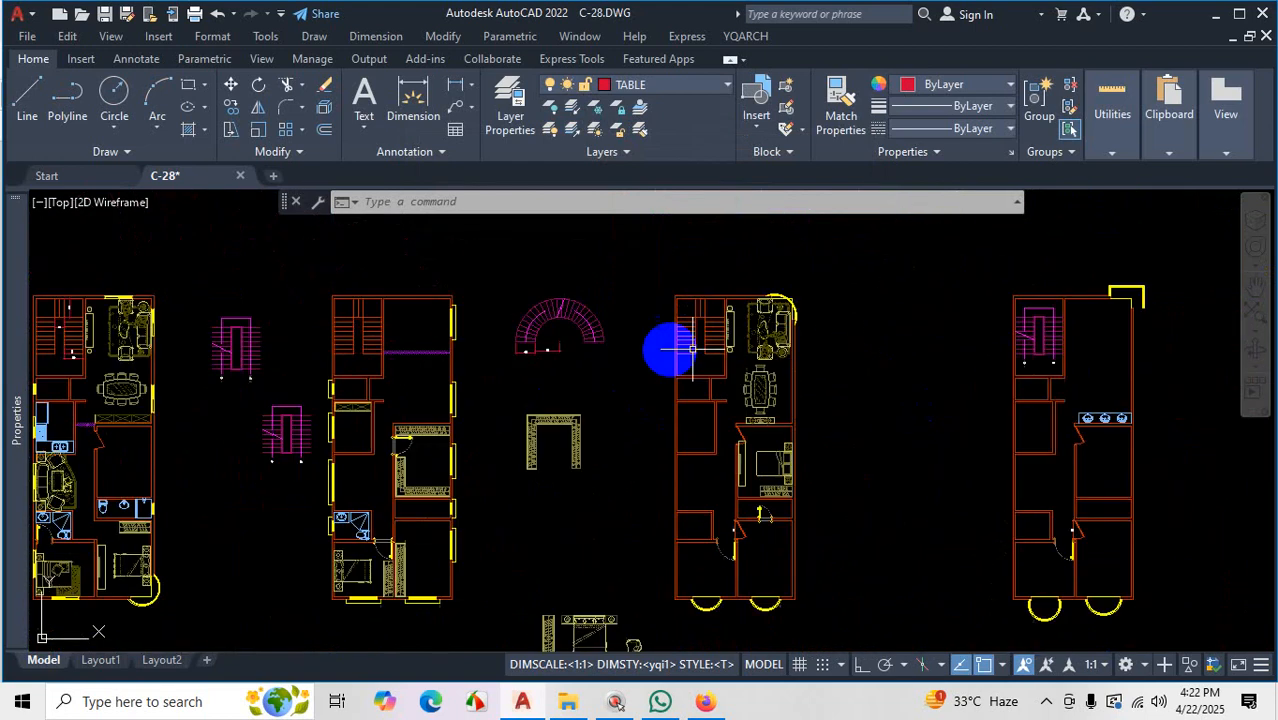
scroll(1027, 345, "up", 4)
scroll(1035, 365, "down", 4)
scroll(907, 357, "up", 5)
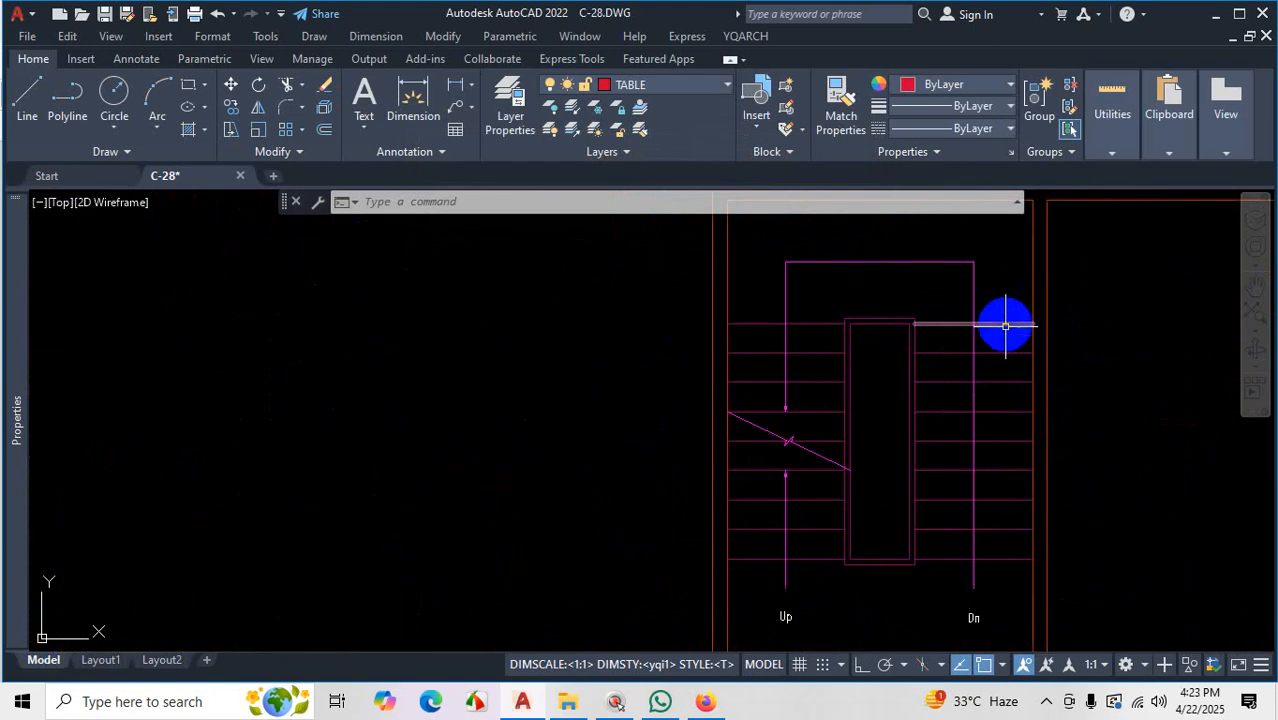
scroll(875, 380, "down", 3)
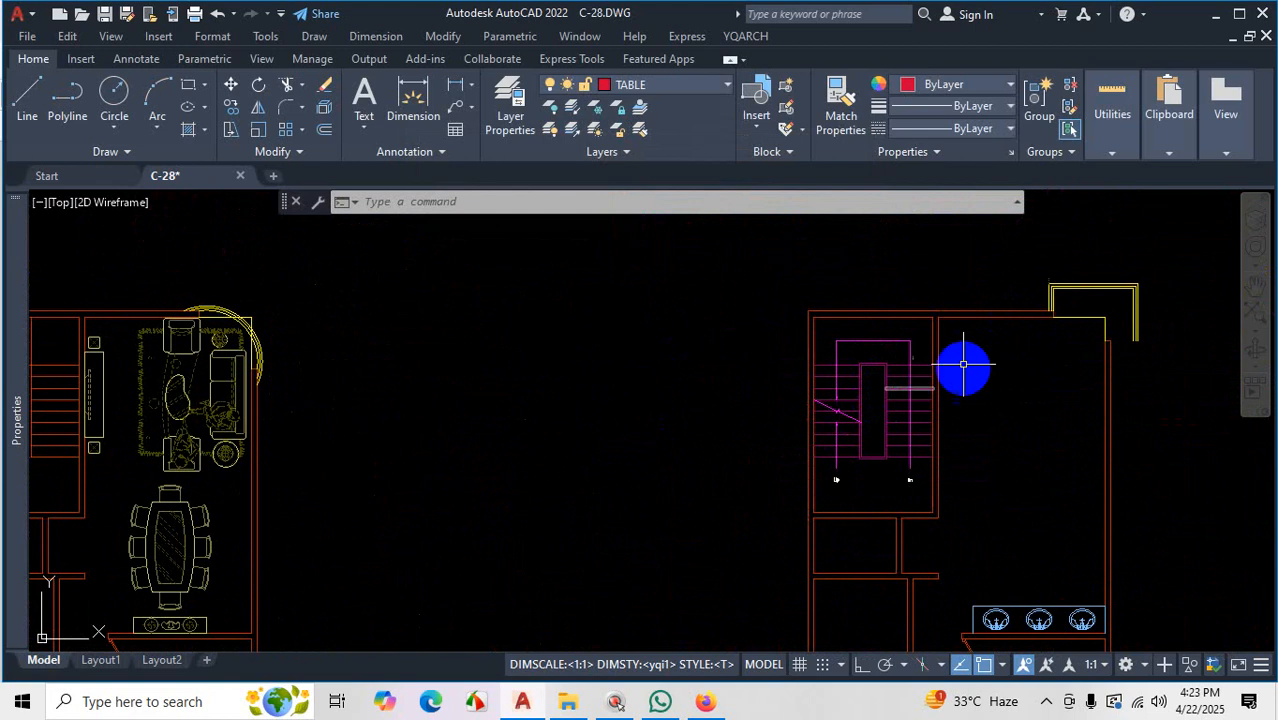
scroll(810, 385, "up", 4)
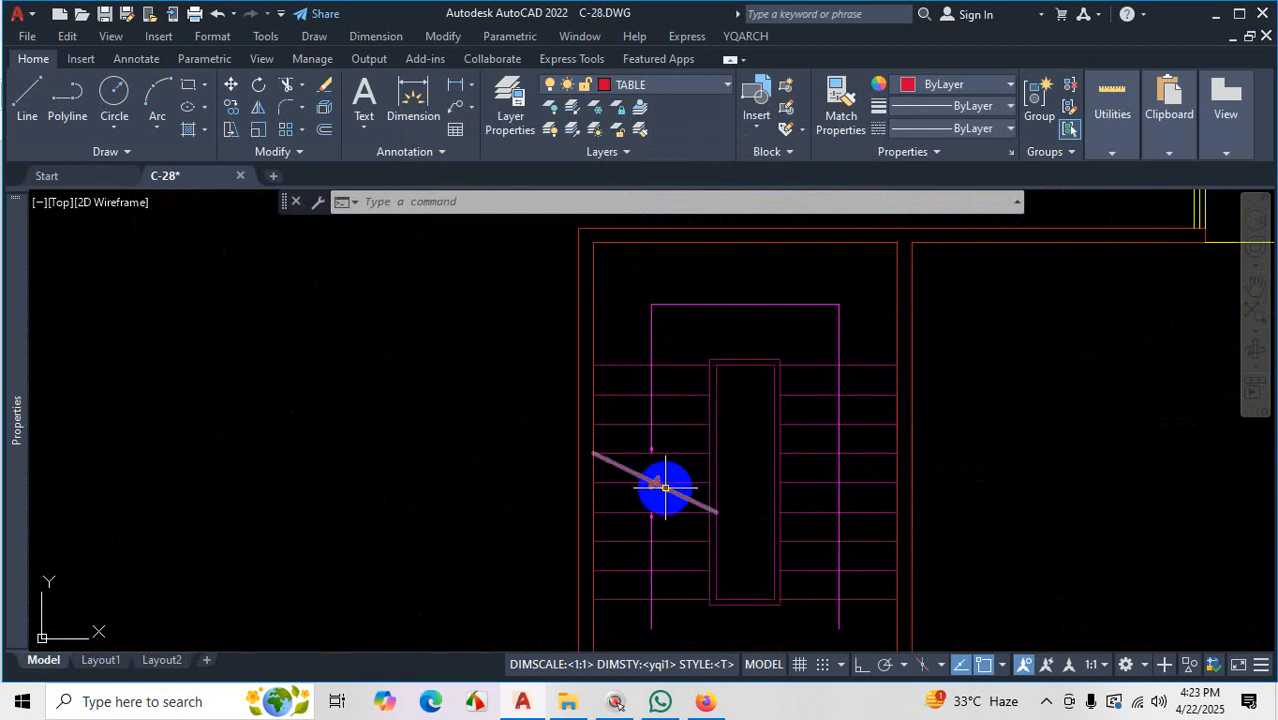
Examine the break line and direction arrows of the inserted staircase and compare it with the stairs in the other floor plans.
scroll(665, 487, "up", 4)
key("ctrl+1")
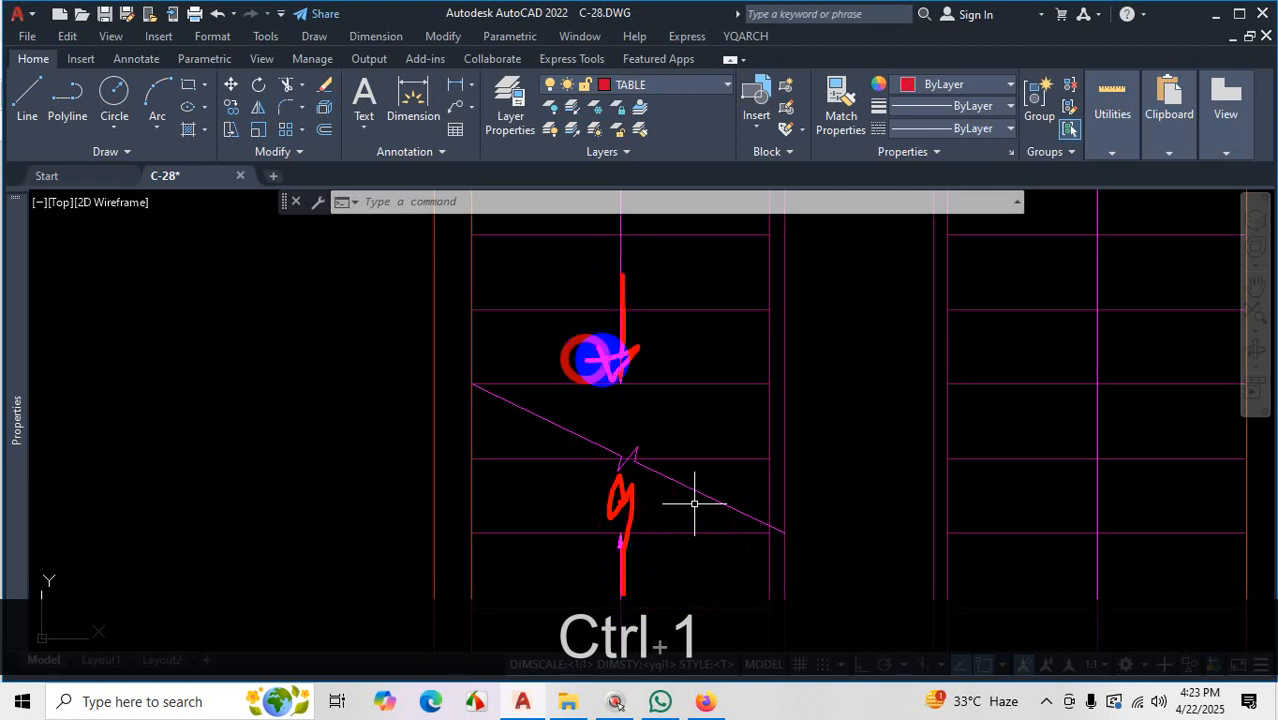
key("Escape")
scroll(665, 408, "down", 5)
scroll(670, 419, "up", 4)
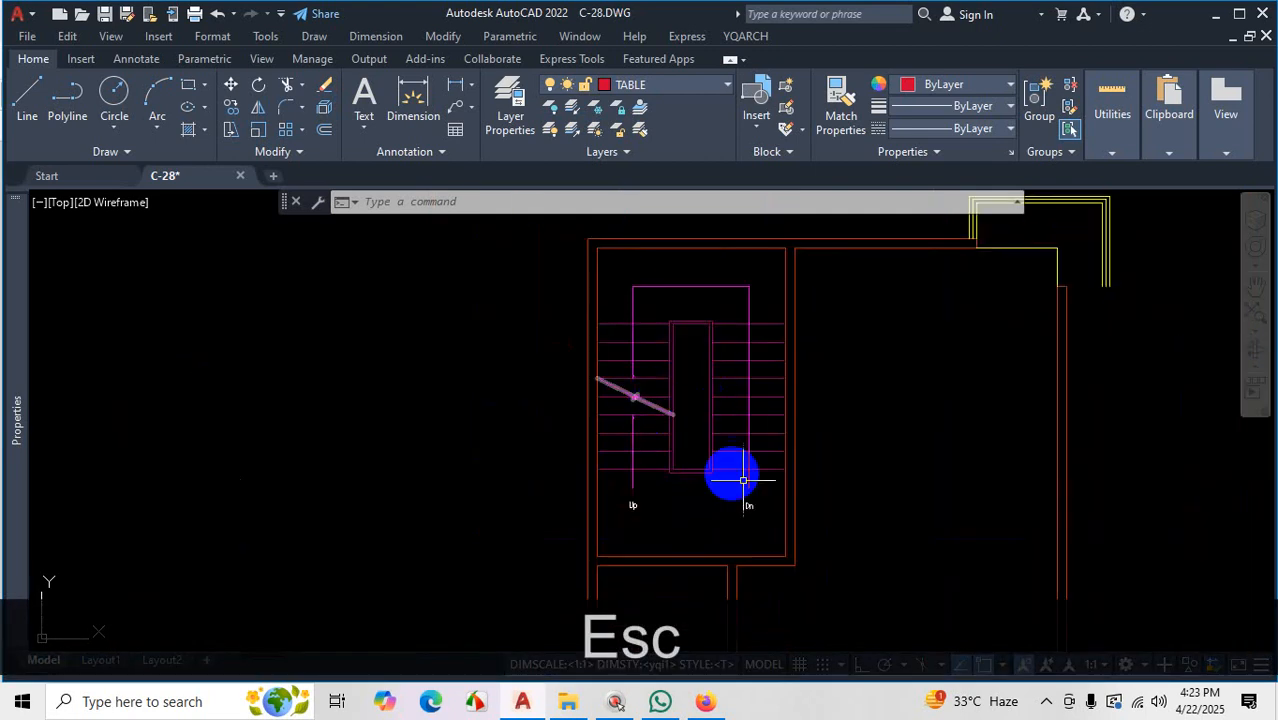
scroll(760, 490, "down", 2)
scroll(762, 371, "up", 2)
scroll(783, 368, "down", 2)
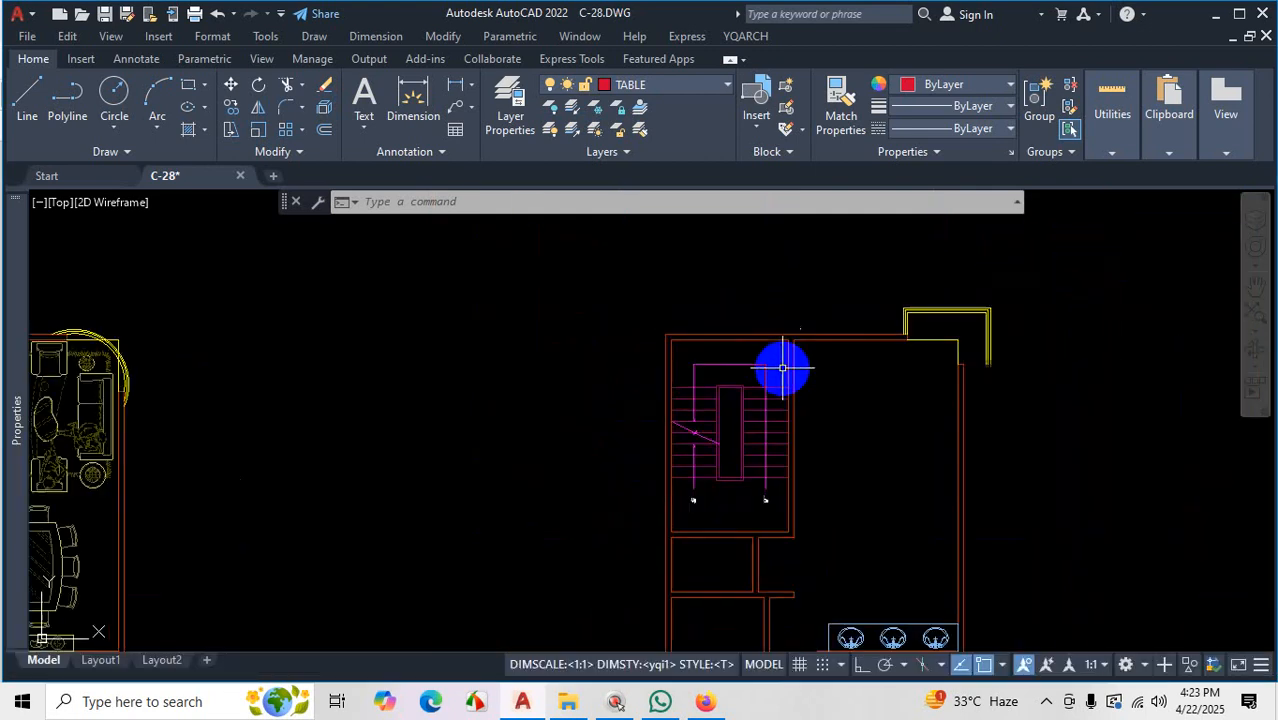
scroll(783, 368, "down", 4)
scroll(420, 385, "up", 3)
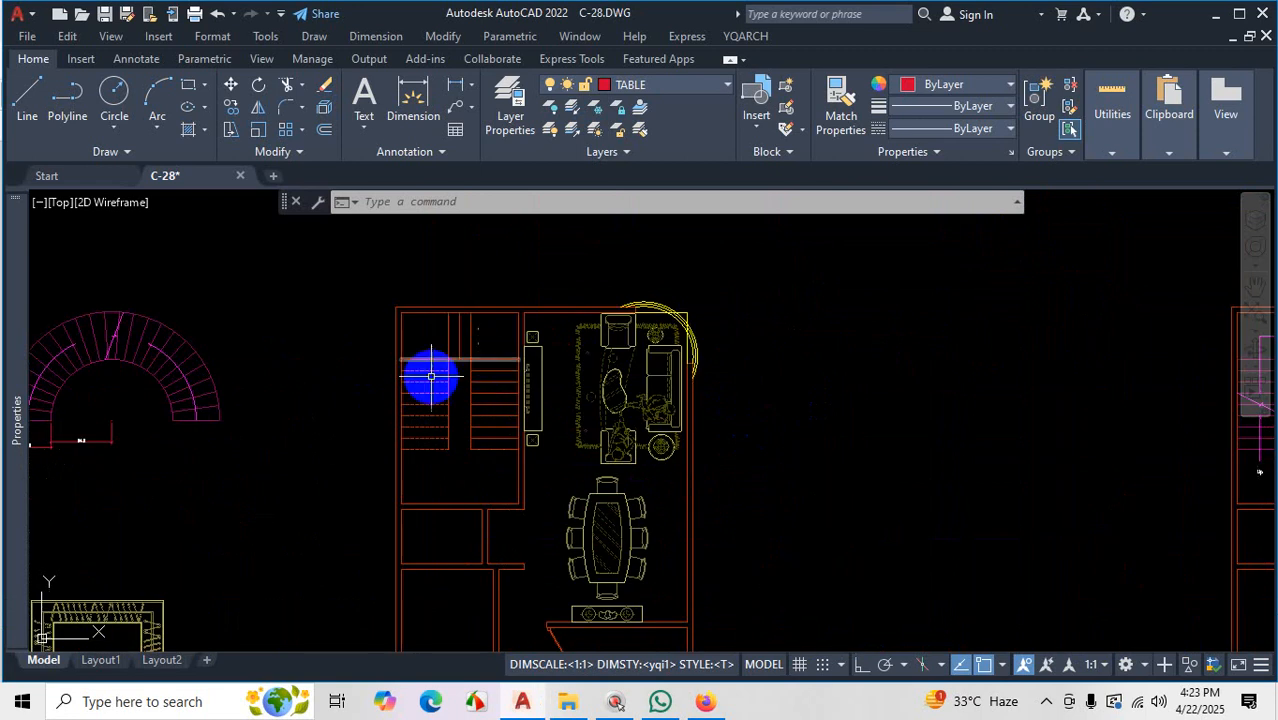
scroll(441, 376, "down", 2)
scroll(699, 399, "down", 2)
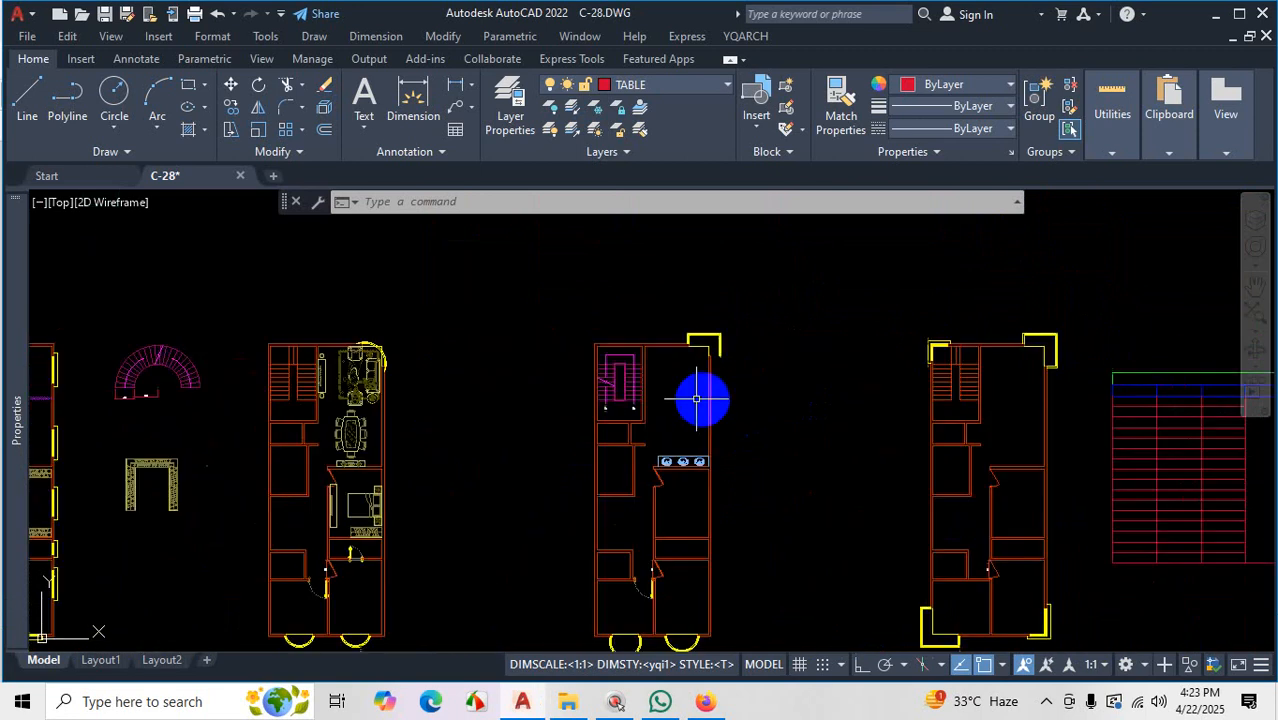
scroll(571, 337, "up", 6)
scroll(596, 341, "down", 4)
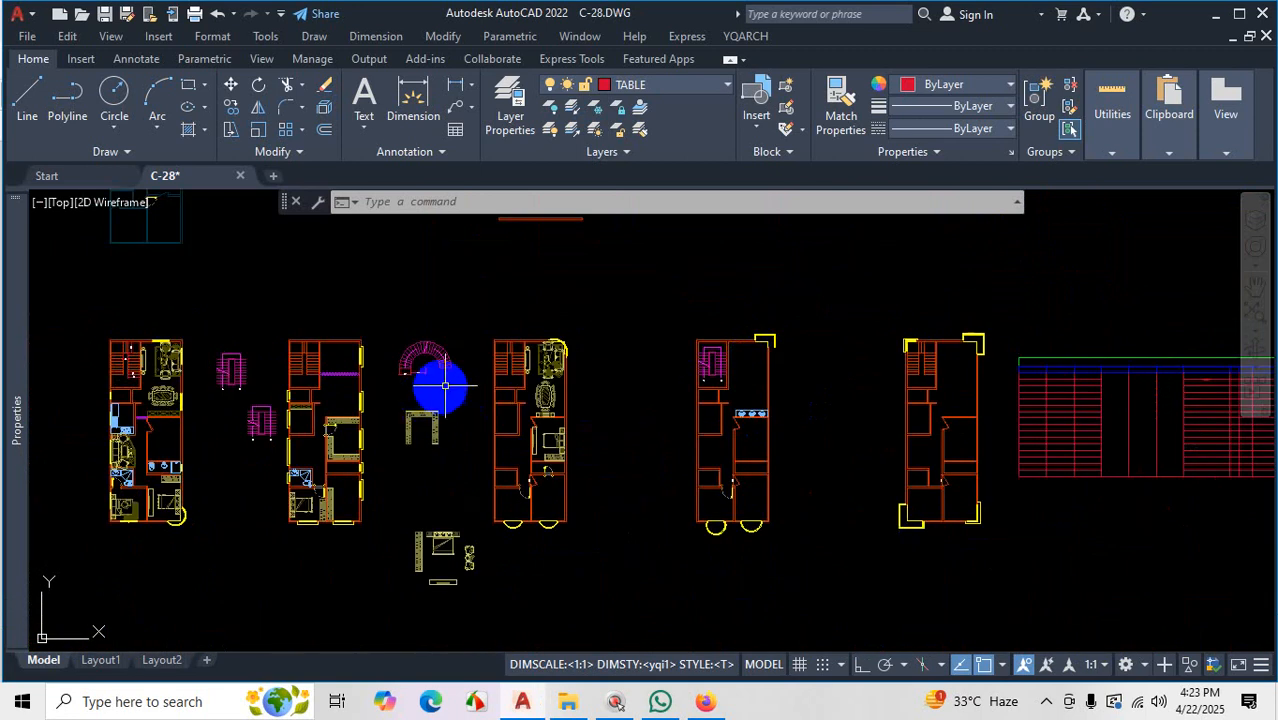
Erase the old stair from the stair room of the plan with the sofa set and dining table.
scroll(513, 362, "up", 6)
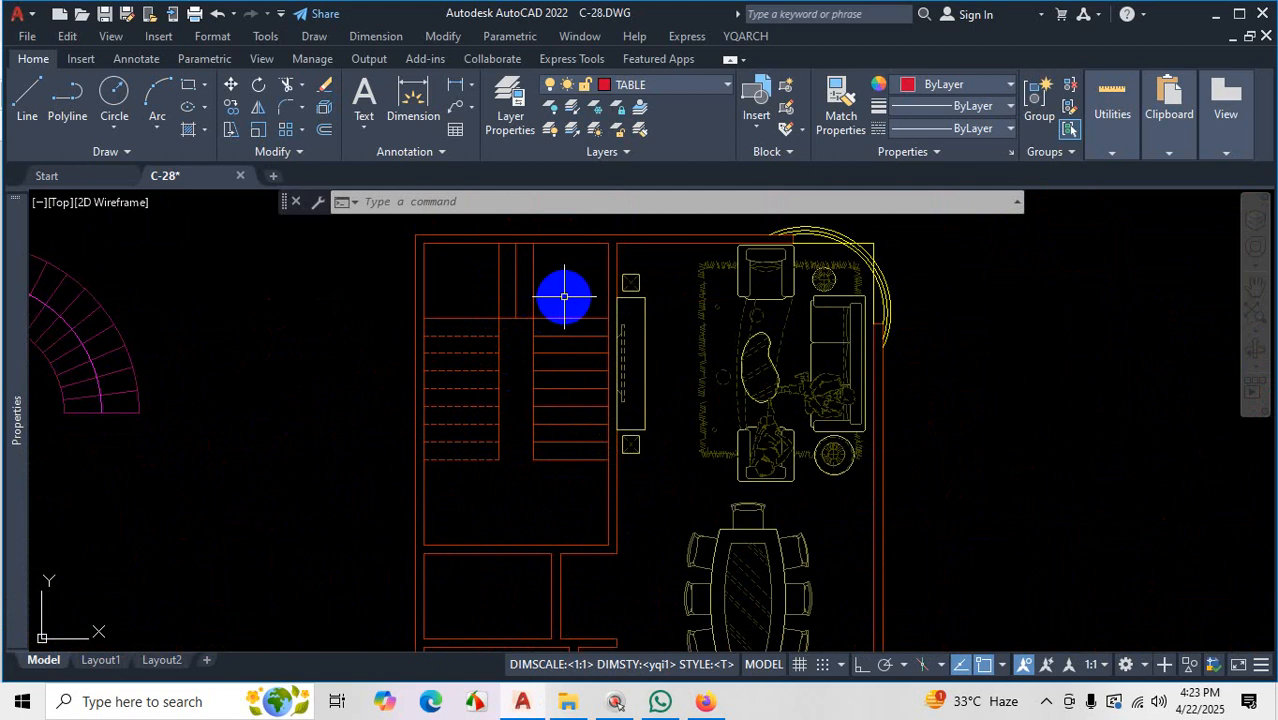
left_click(461, 474)
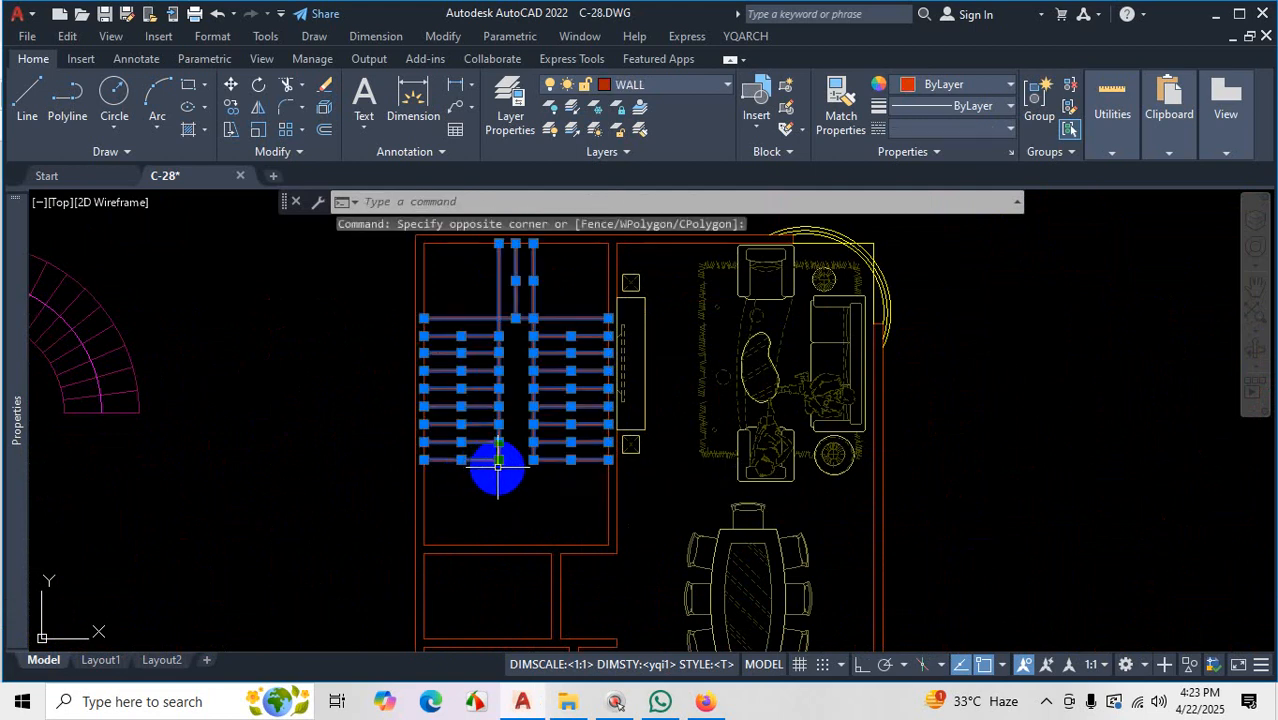
key("Delete")
Draw the double tread staircase with the current settings and insert it at the upper-left inner corner of the furnished plan's stair room.
left_click(745, 36)
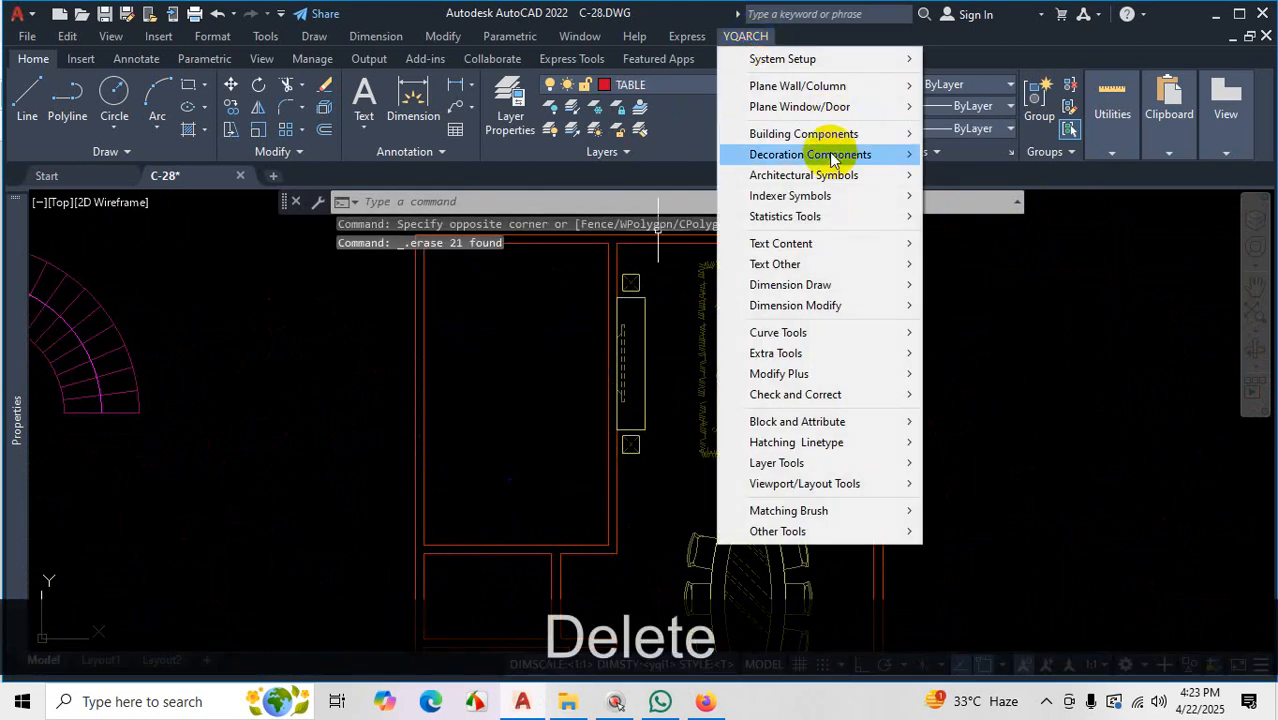
mouse_move(900, 134)
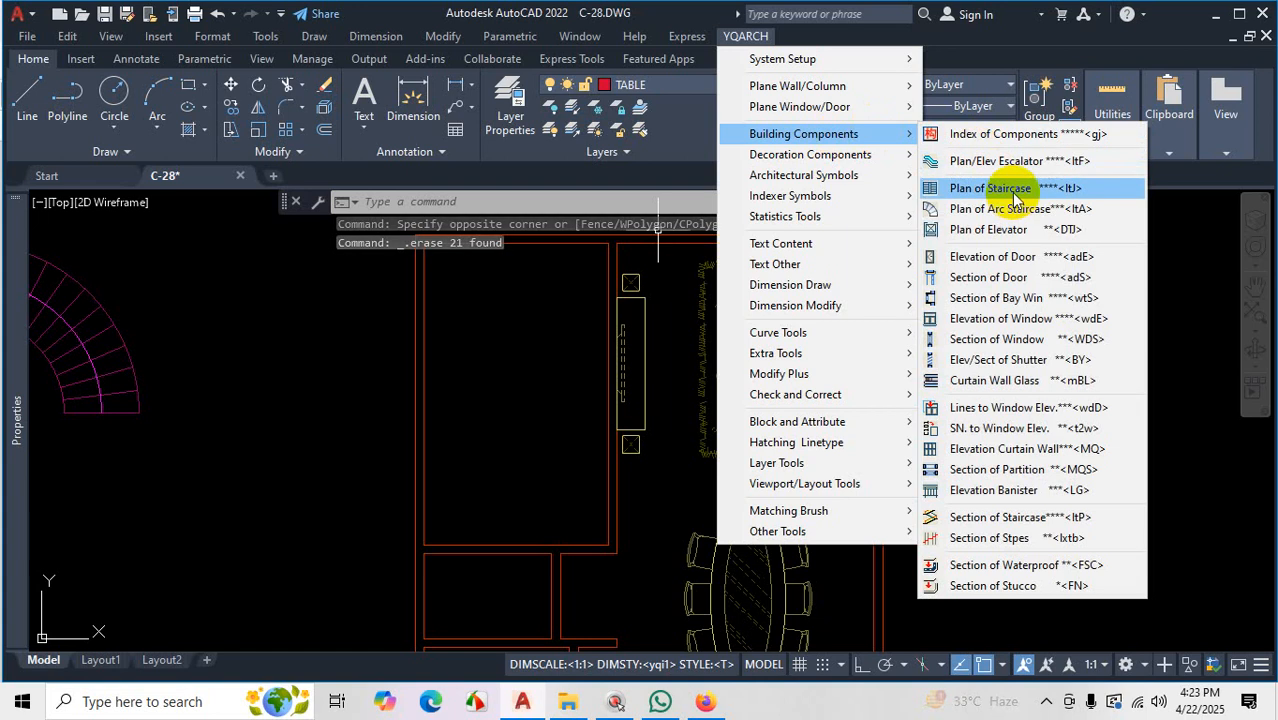
left_click(1012, 190)
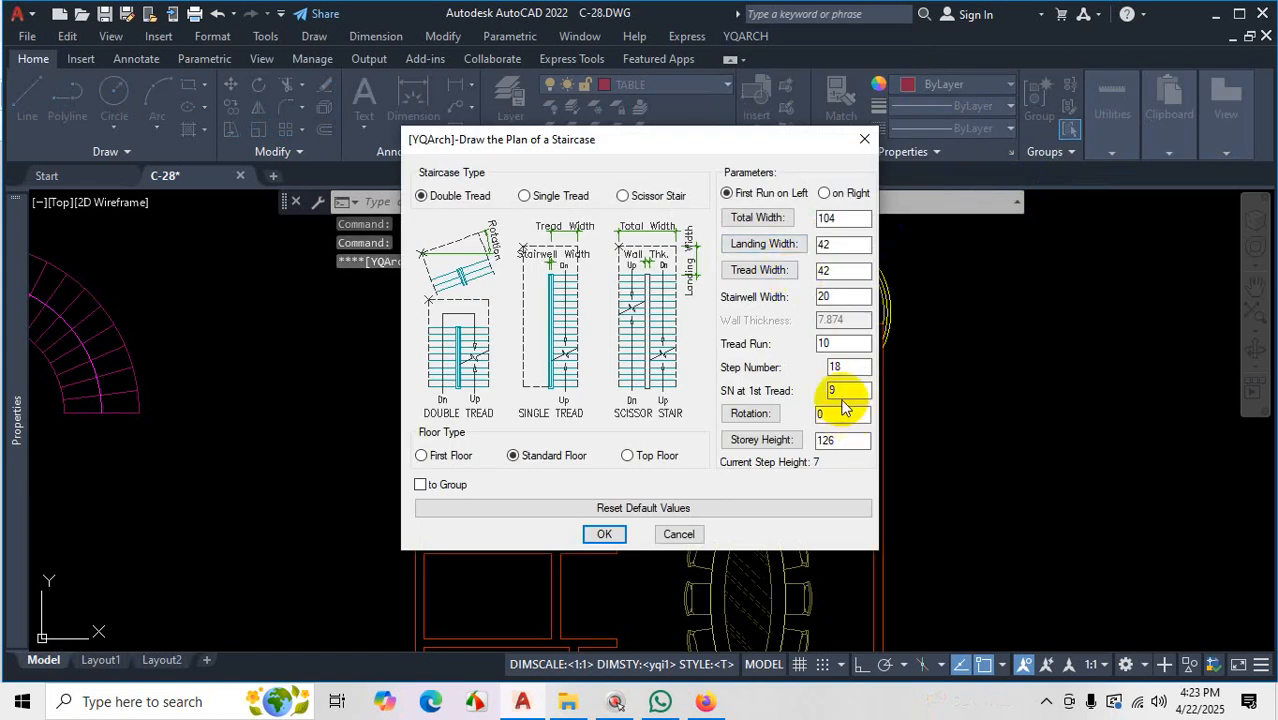
left_click(606, 536)
scroll(676, 505, "up", 2)
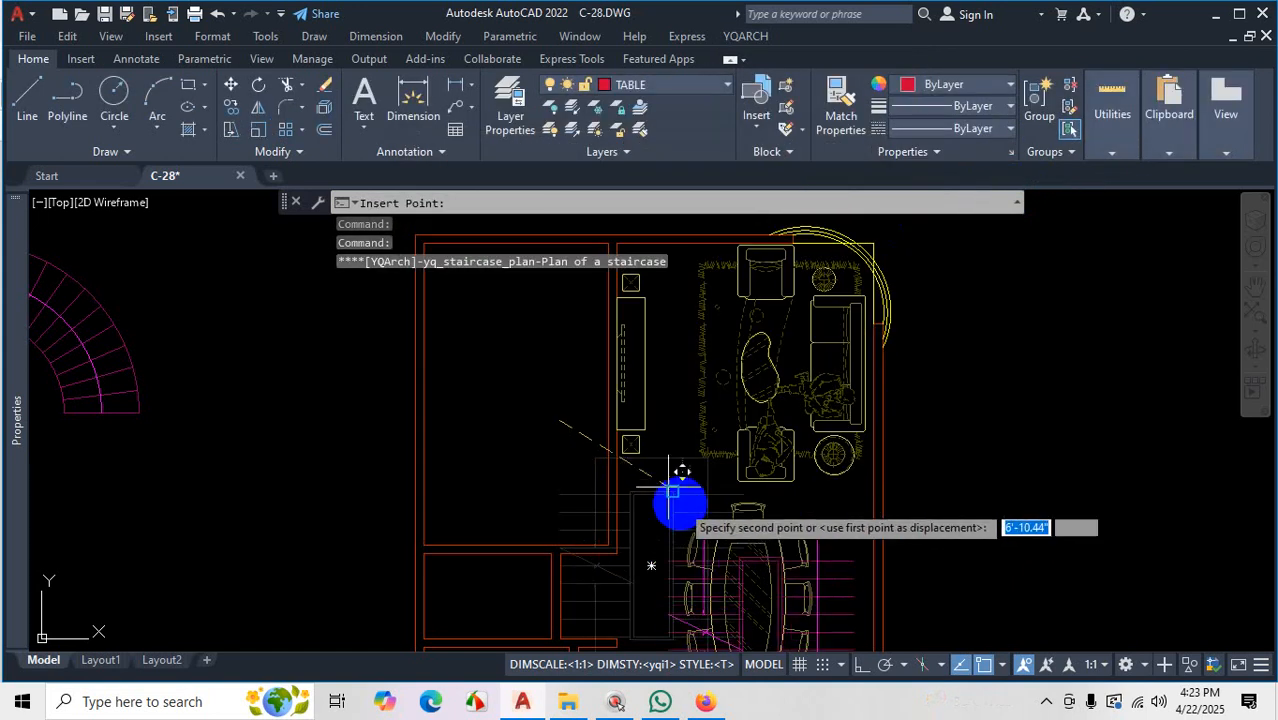
scroll(551, 391, "down", 3)
scroll(502, 348, "up", 2)
scroll(513, 345, "up", 2)
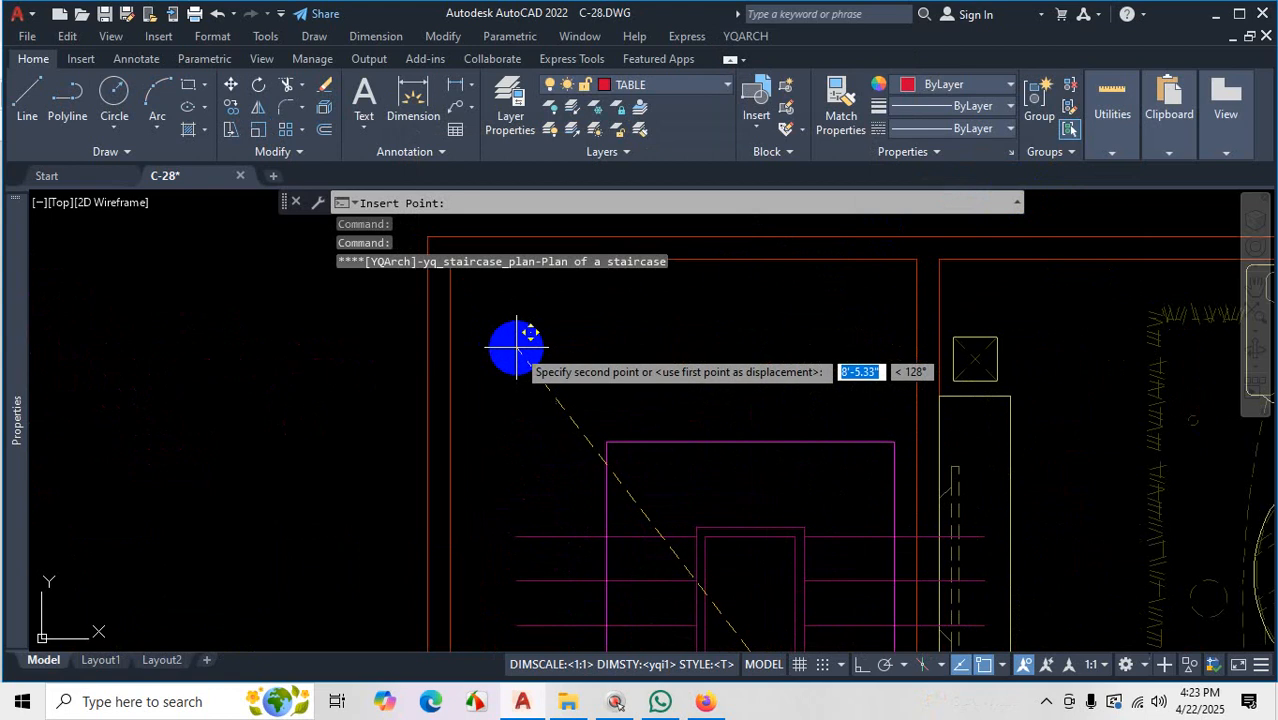
scroll(484, 320, "down", 4)
scroll(484, 320, "up", 3)
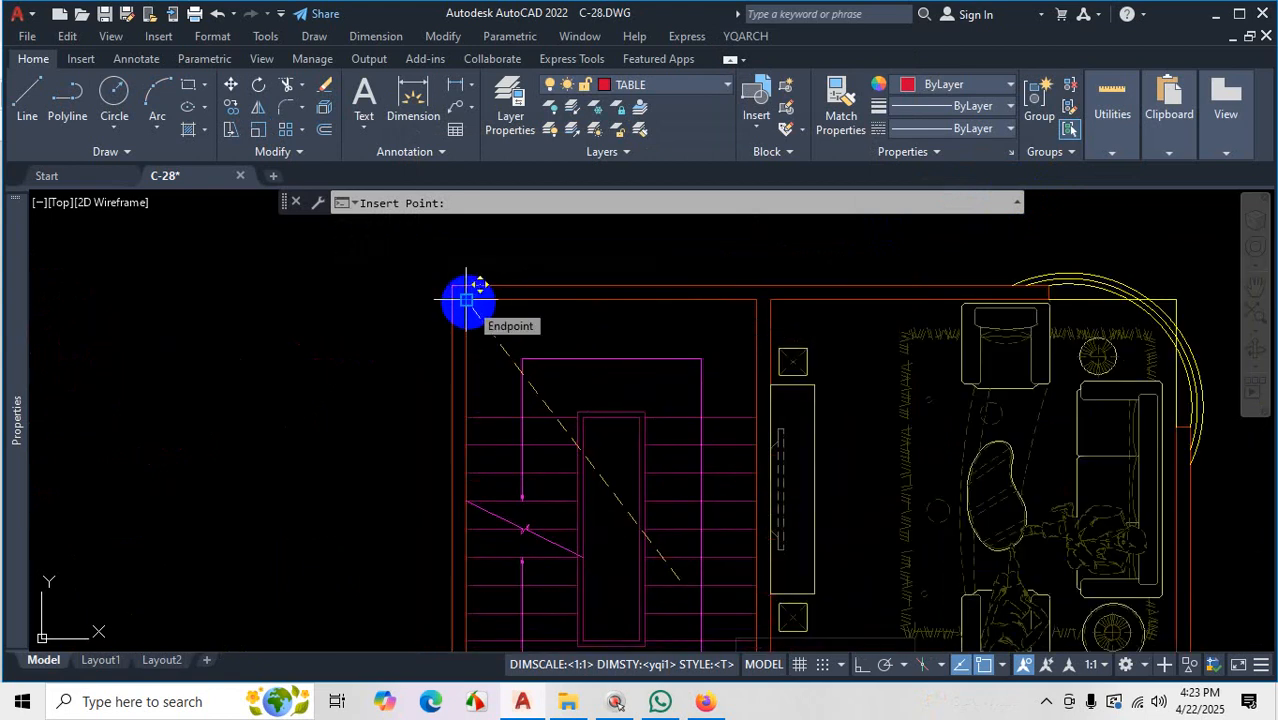
left_click(466, 298)
Examine the replaced staircase in the furnished plan and compare it with the one in the plan with the three washbasins.
scroll(720, 430, "down", 5)
scroll(756, 471, "up", 2)
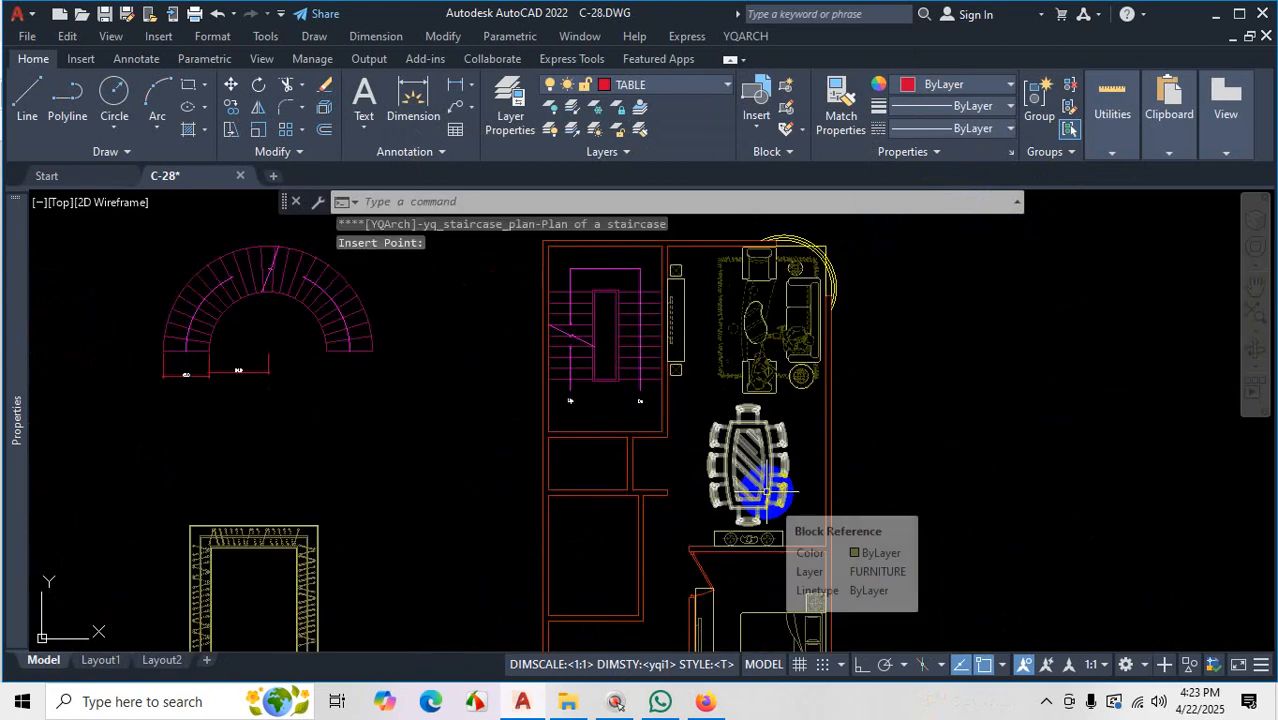
scroll(766, 490, "down", 5)
scroll(692, 457, "up", 3)
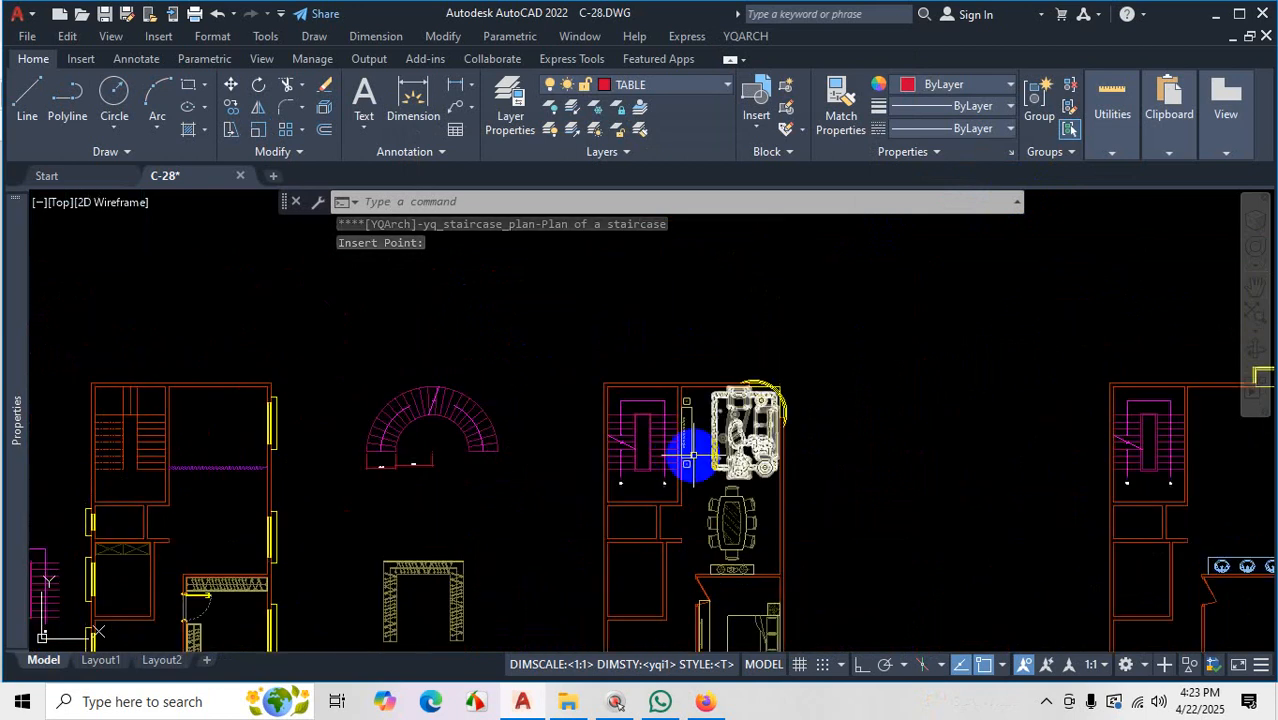
scroll(780, 476, "down", 5)
scroll(770, 476, "up", 2)
key("ctrl+1")
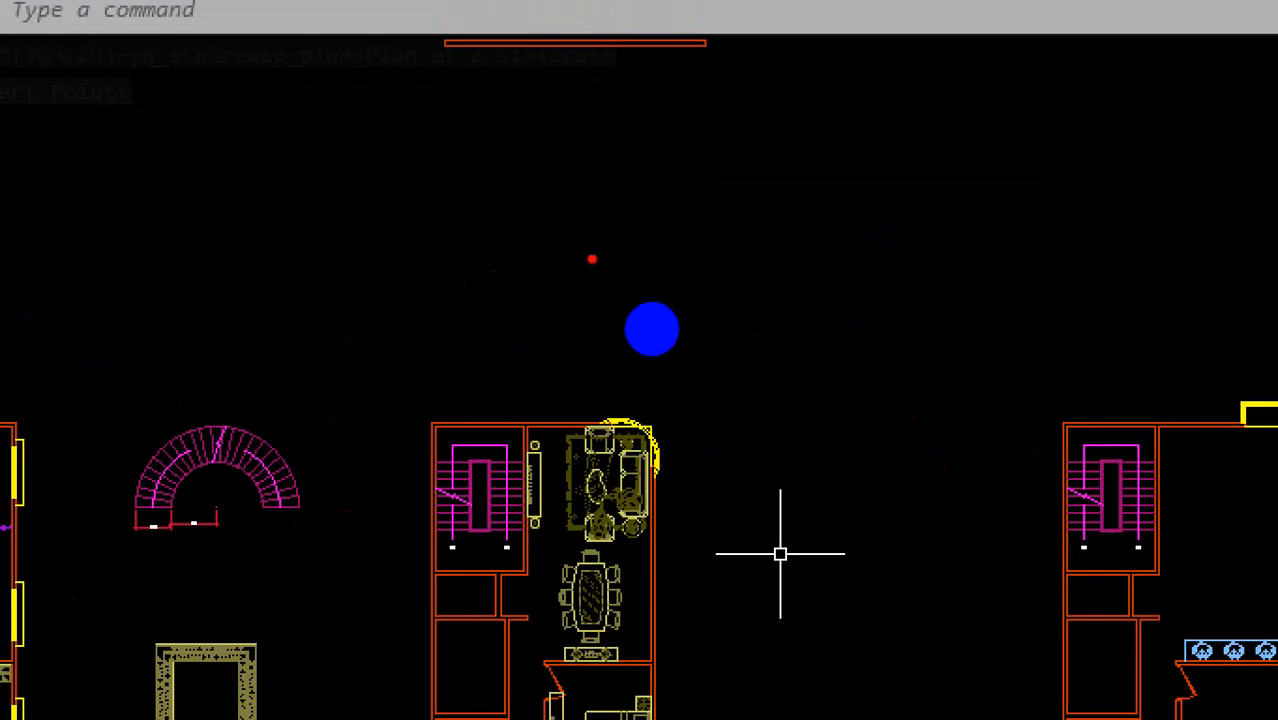
mouse_move(653, 190)
left_mouse_down()
mouse_move(468, 160)
mouse_move(476, 294)
mouse_move(675, 337)
left_mouse_up()
key("Escape")
scroll(708, 360, "down", 4)
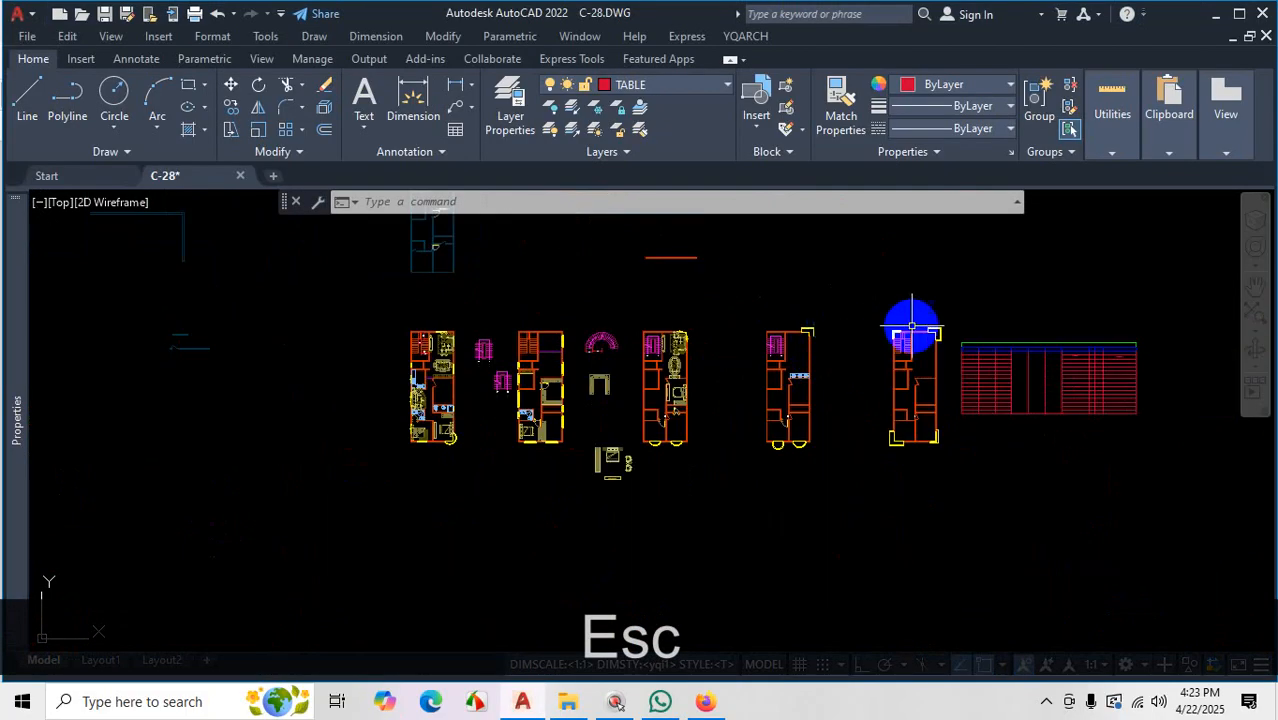
Erase the inserted double tread staircase from the plan with the three washbasins.
scroll(912, 325, "up", 10)
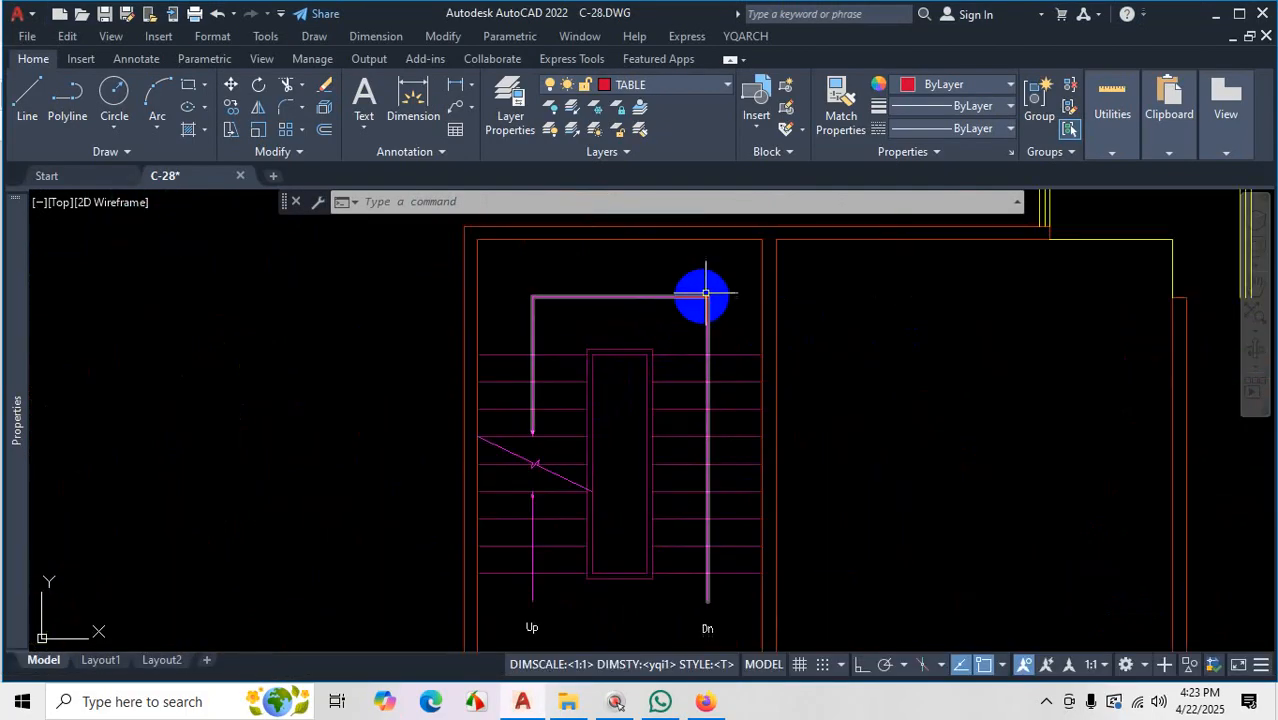
left_click(708, 292)
scroll(572, 548, "down", 3)
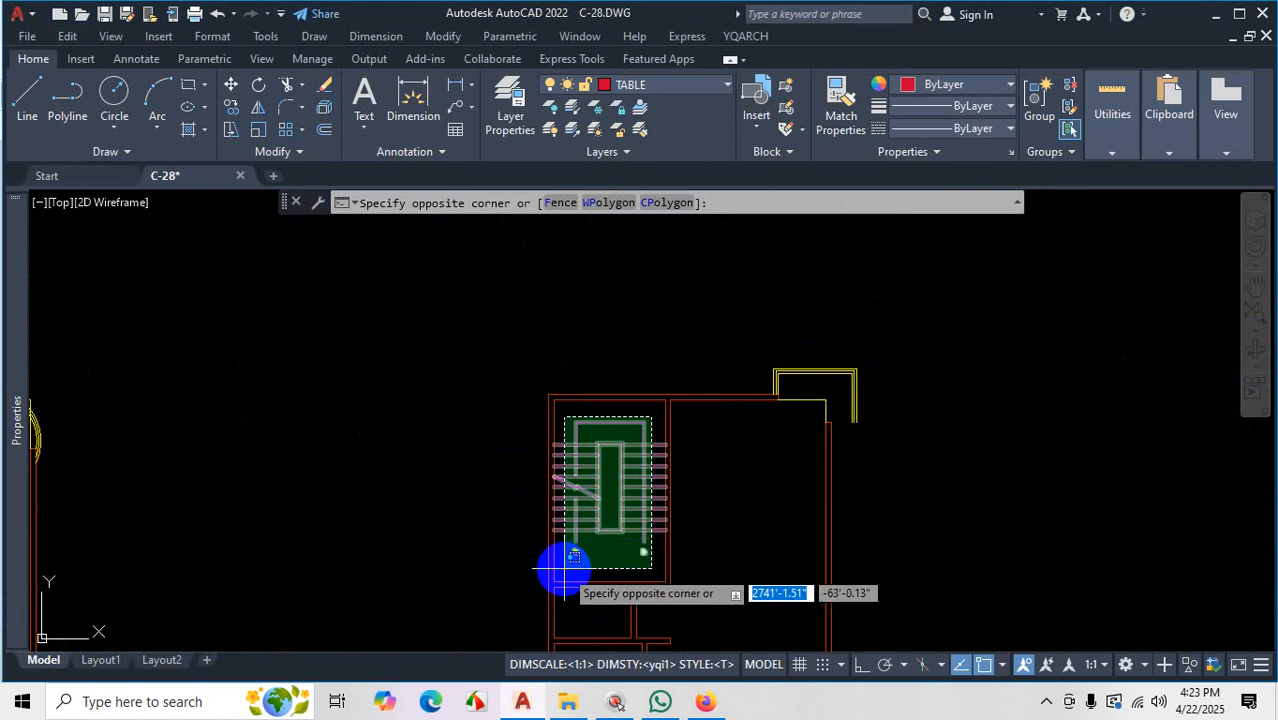
left_click(565, 569)
key("Delete")
Copy the plan with the three washbasins three times into the empty area to the right of the red table.
scroll(760, 424, "down", 5)
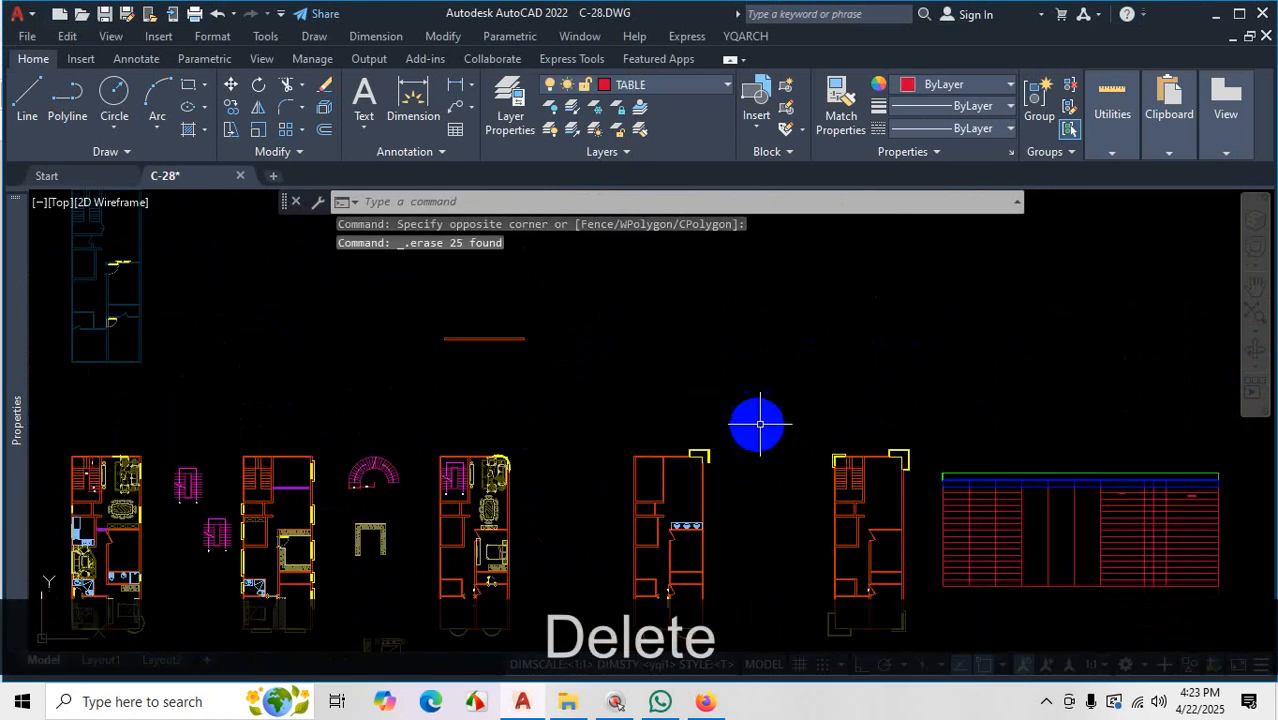
scroll(760, 424, "down", 3)
left_click(742, 414)
left_click(665, 548)
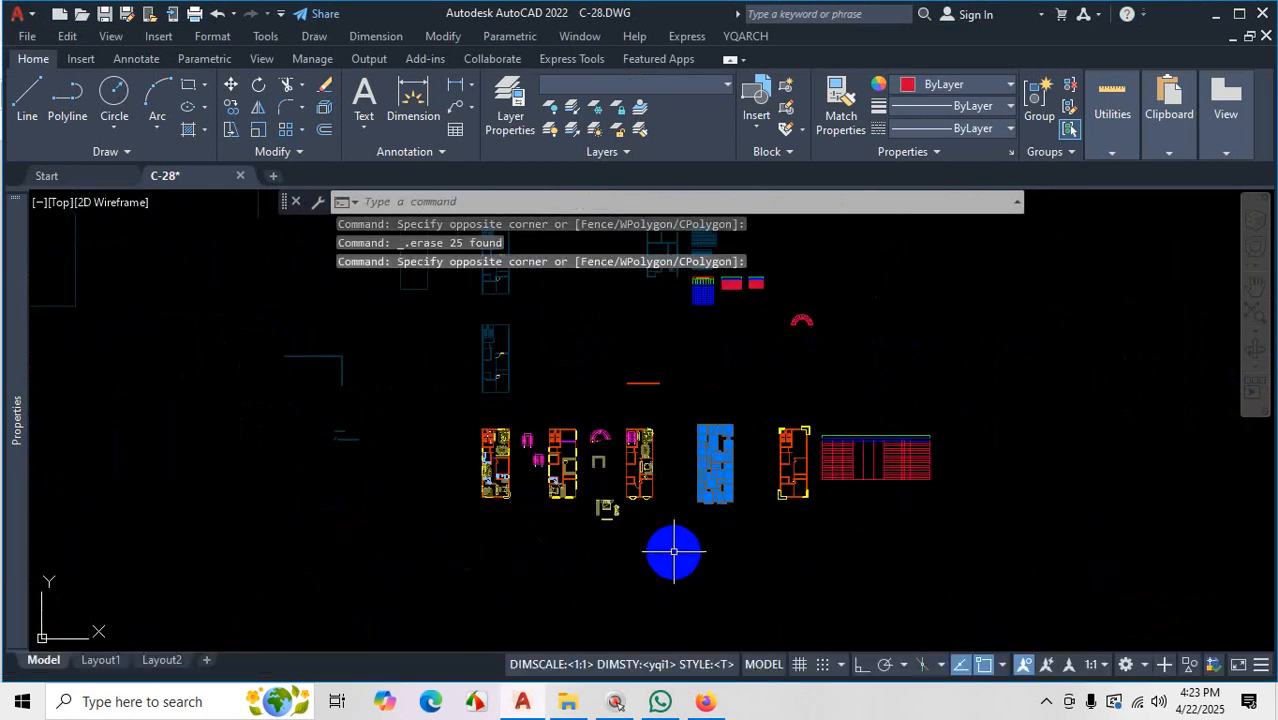
type("co")
key("Return")
left_click(682, 527)
scroll(726, 483, "down", 3)
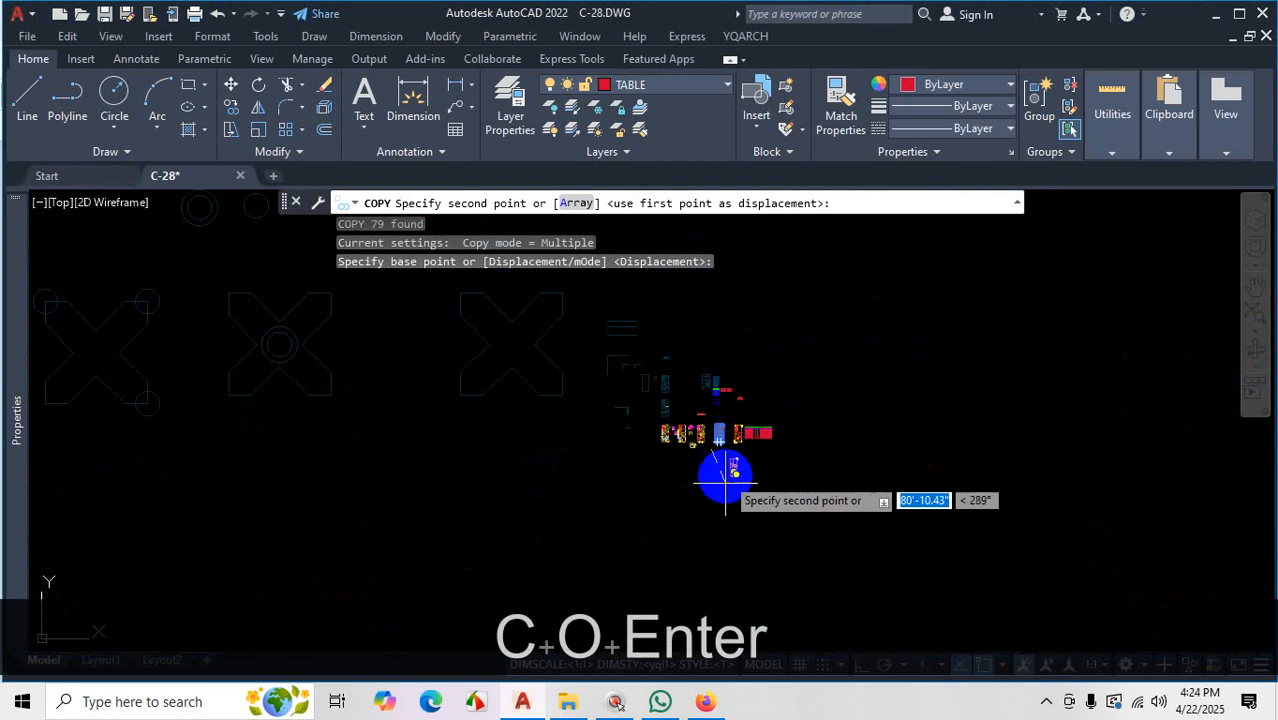
scroll(834, 435, "up", 5)
left_click(832, 450)
scroll(800, 483, "down", 3)
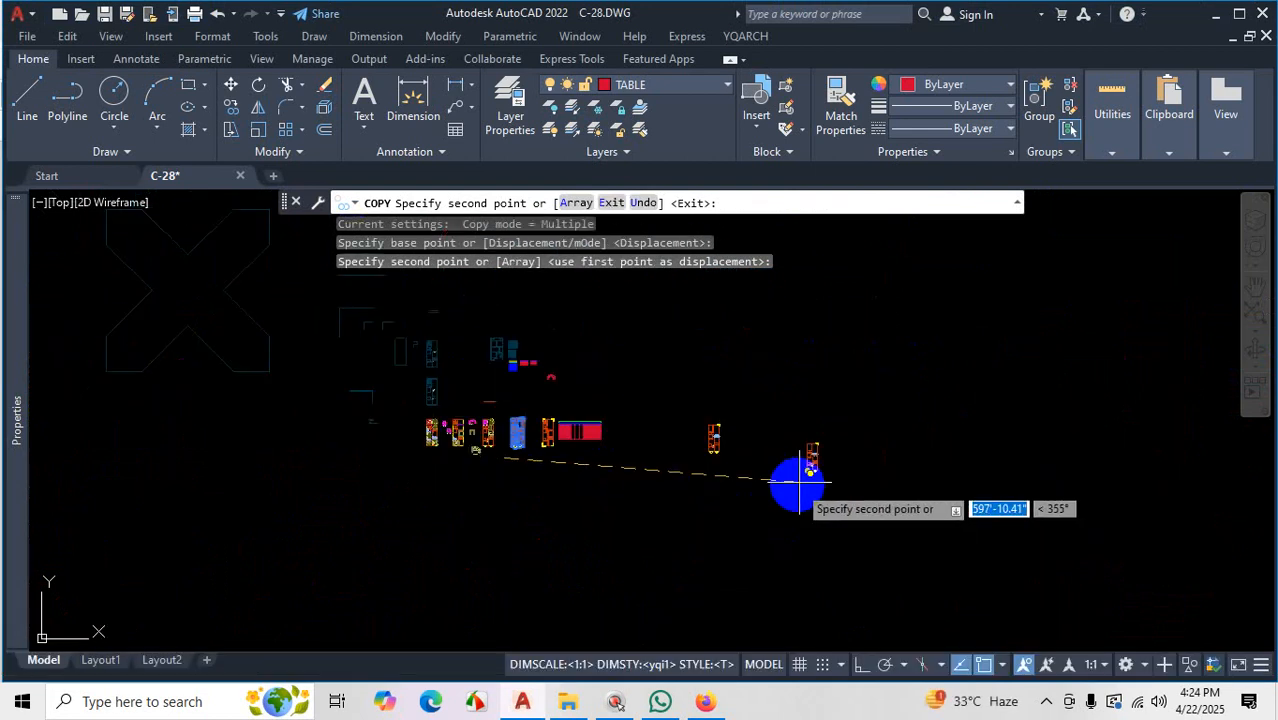
left_click(880, 472)
key("Escape")
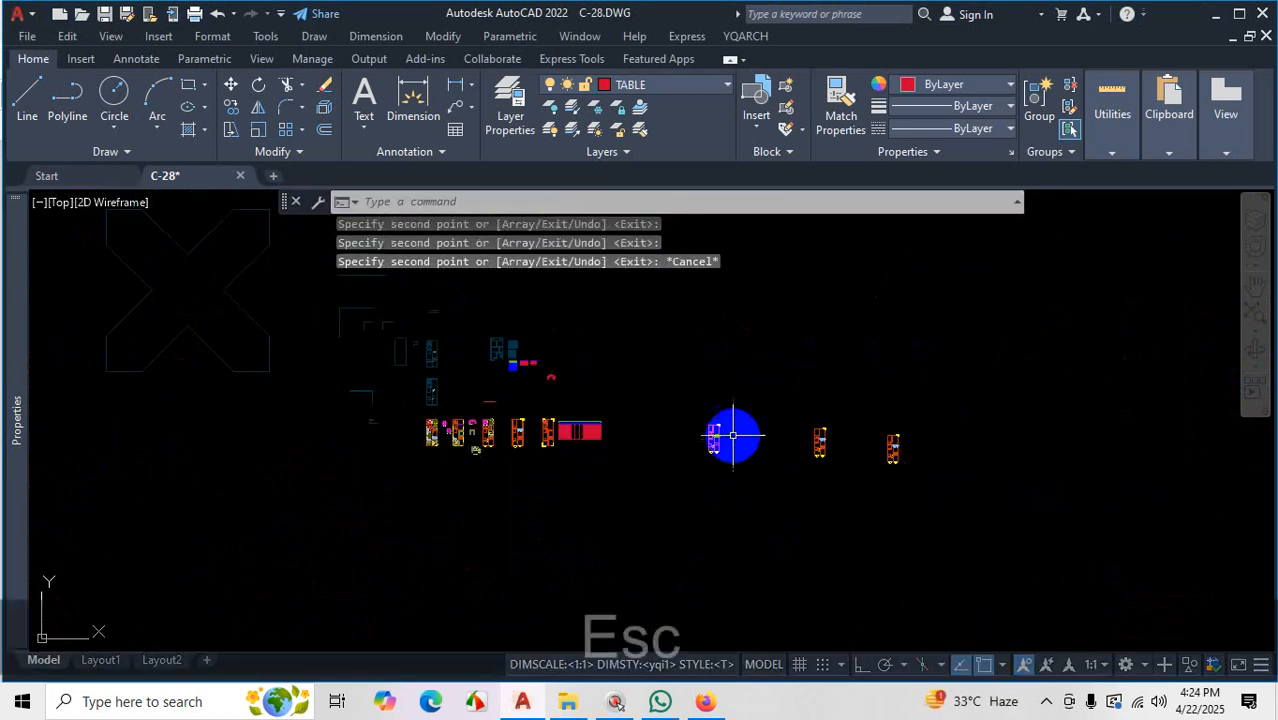
Turn Ortho on and rotate the first copy of the plan 90° counterclockwise about its upper-left corner.
scroll(733, 435, "up", 3)
left_click_drag(742, 394, 605, 531)
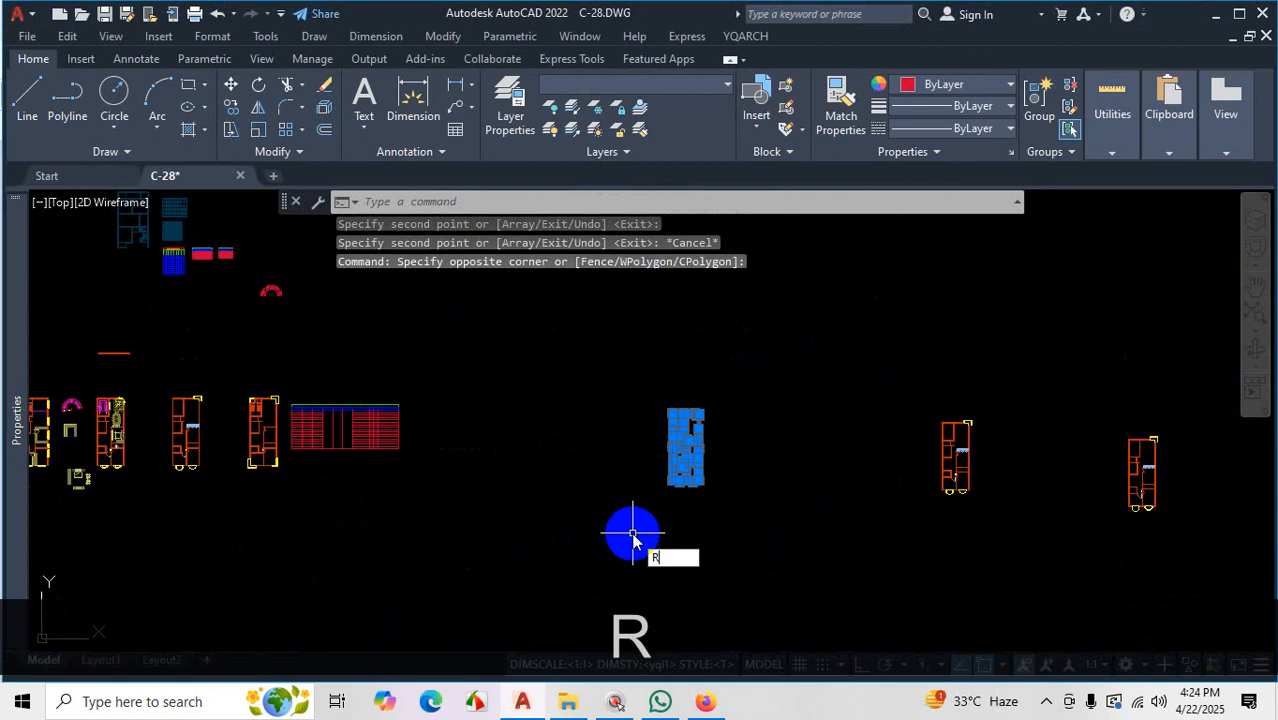
type("o")
key("Return")
scroll(670, 450, "up", 3)
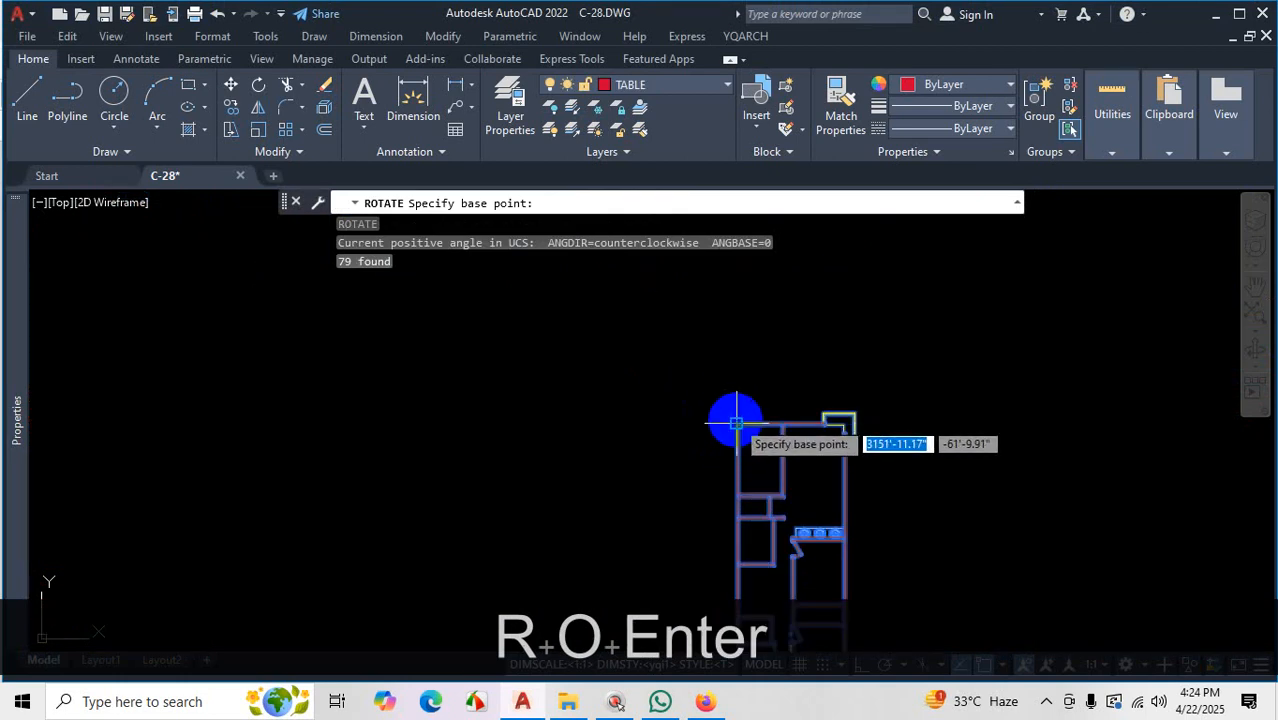
left_click(736, 424)
left_click(859, 665)
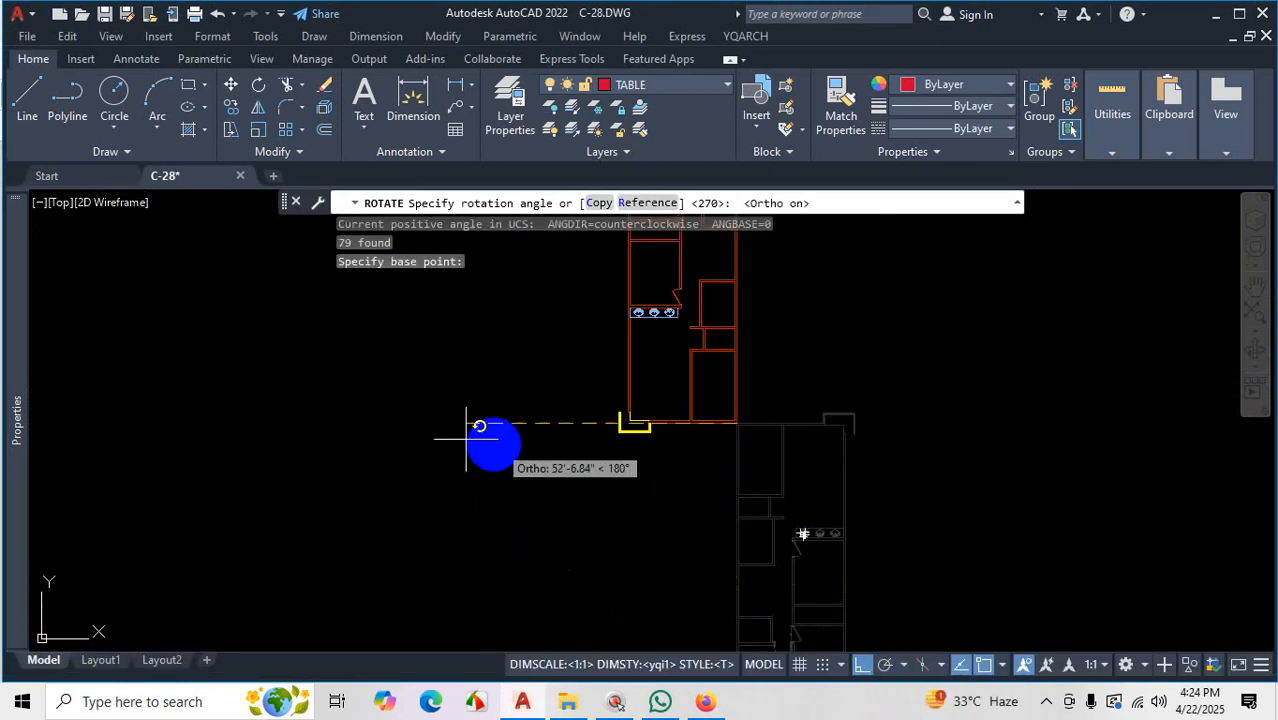
scroll(430, 510, "down", 2)
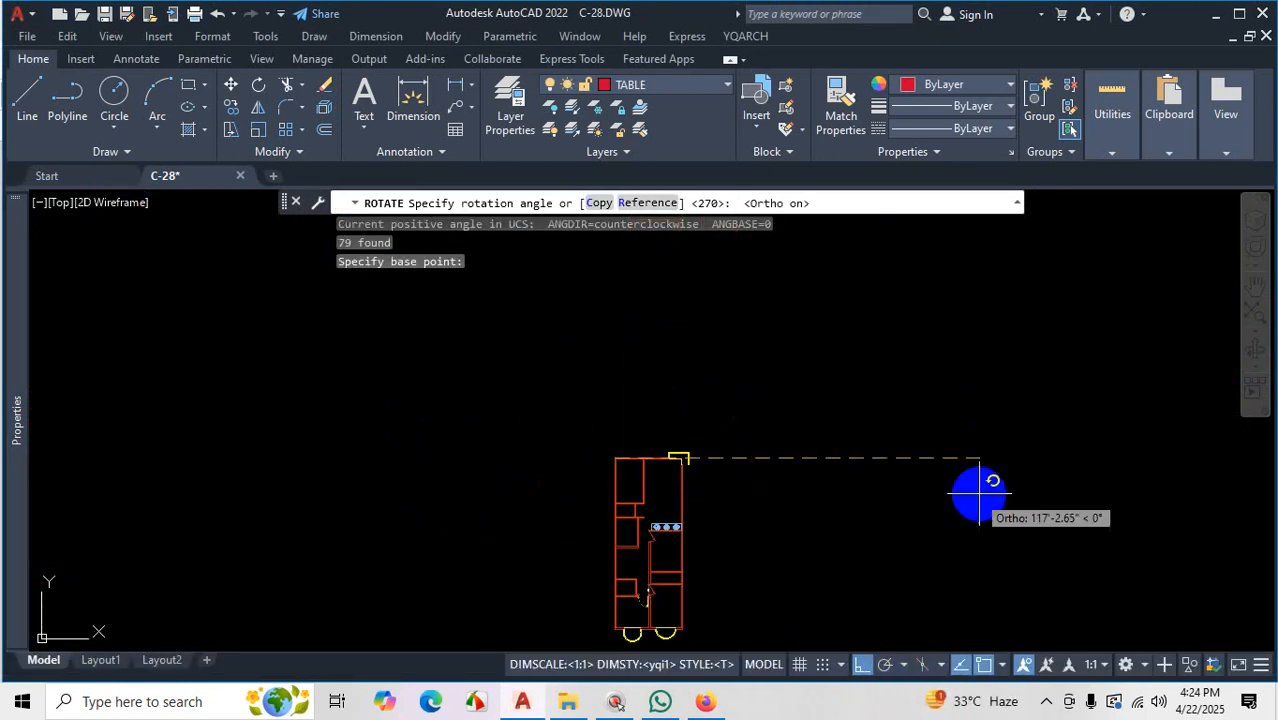
left_click(648, 288)
scroll(537, 387, "down", 1)
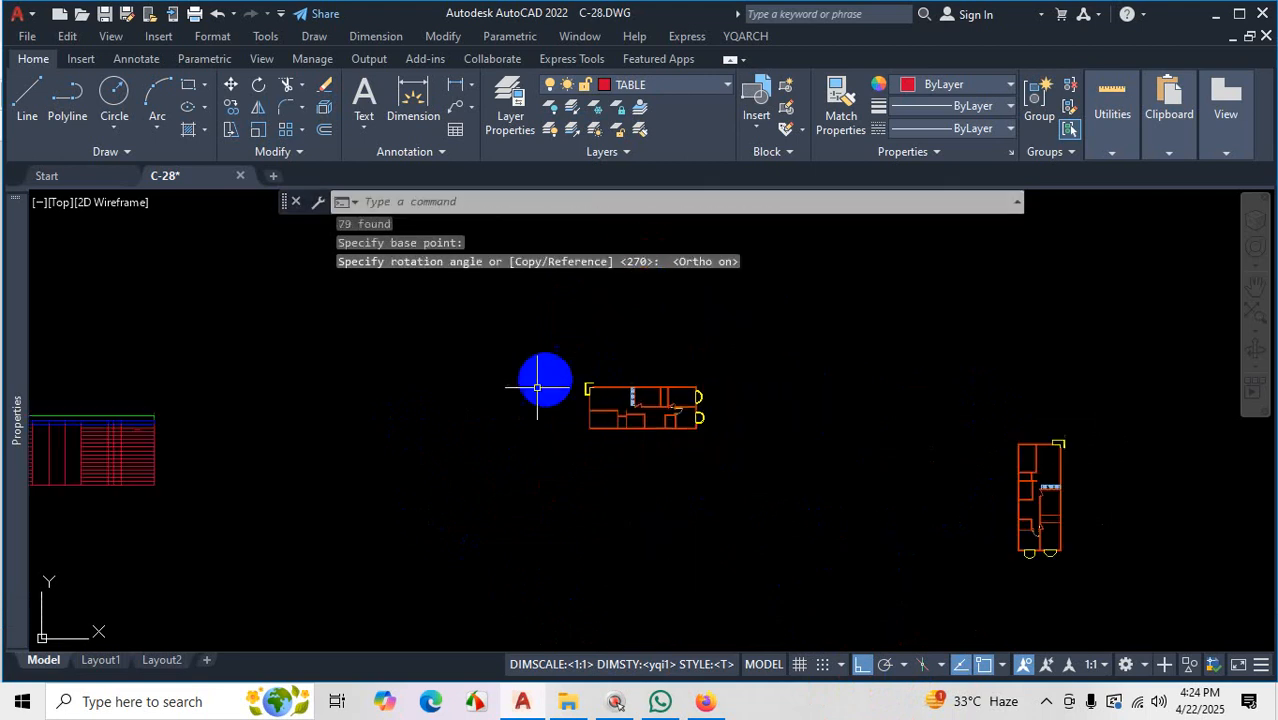
Rotate the second copy of the plan by 180° with Ortho on.
scroll(537, 387, "down", 2)
scroll(877, 459, "up", 4)
left_click(899, 312)
left_click(666, 597)
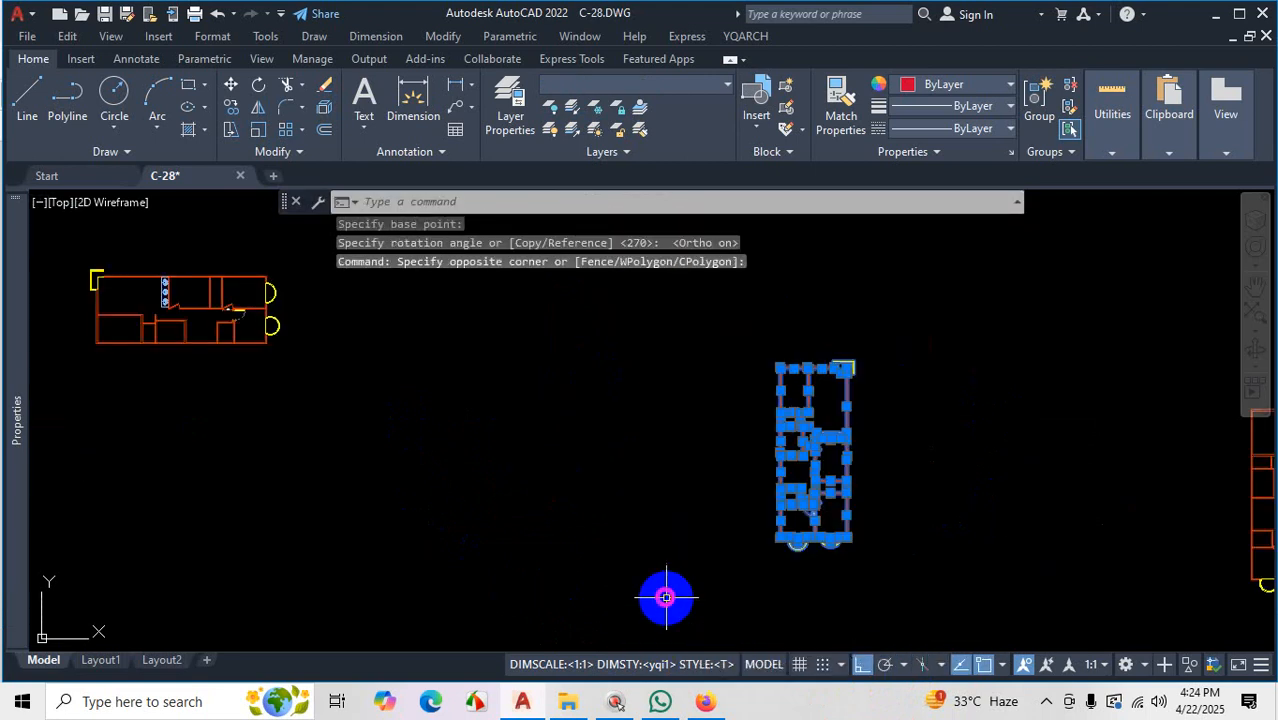
type("ro")
key("Return")
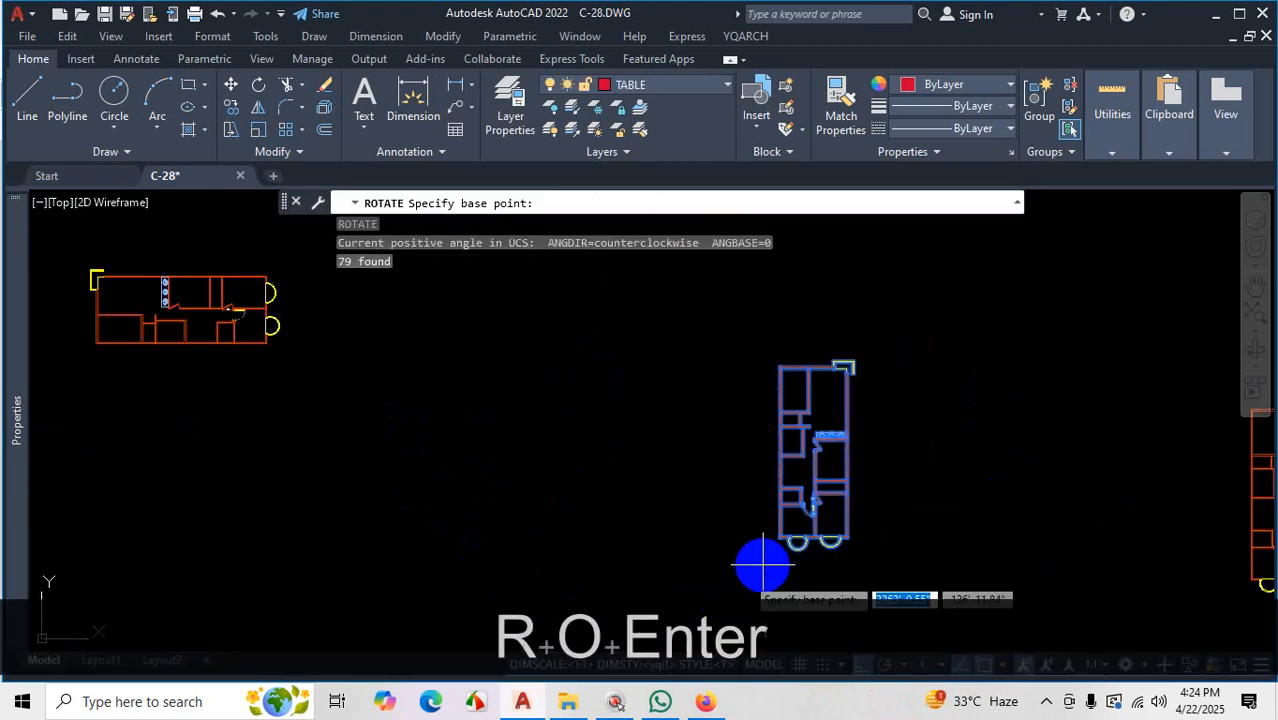
scroll(816, 391, "up", 3)
left_click(806, 372)
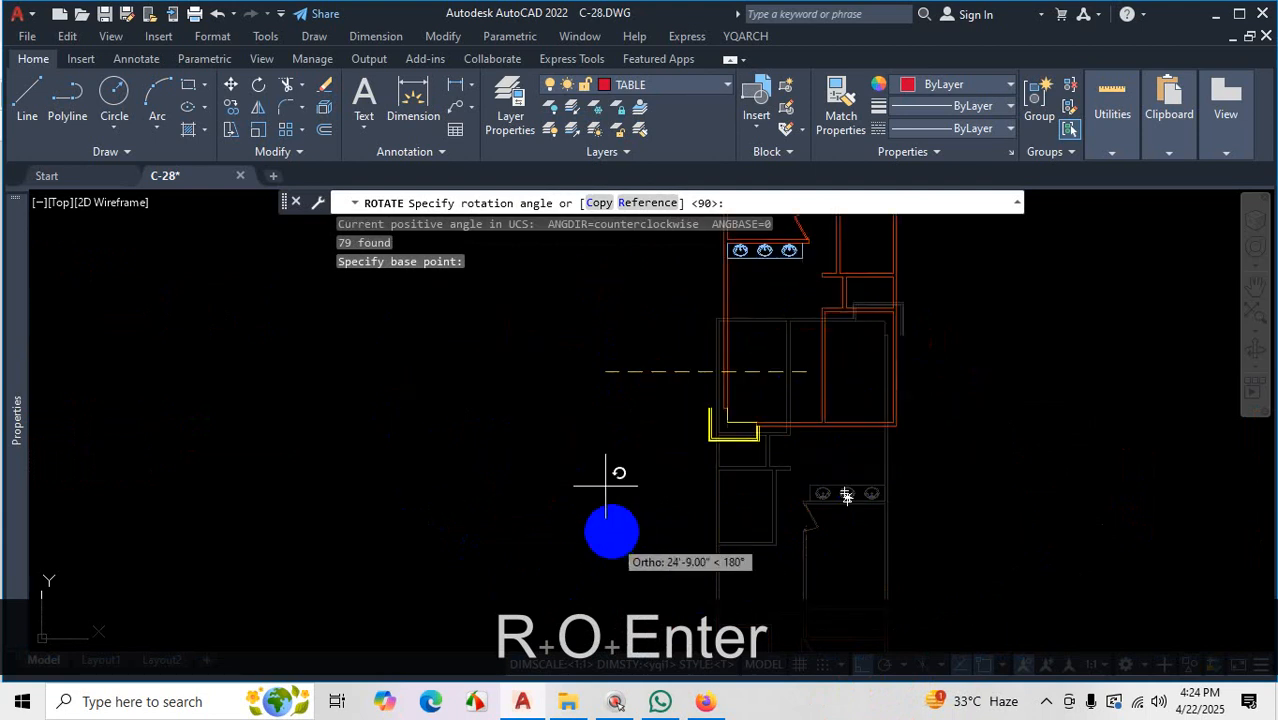
left_click(578, 442)
Rotate the third copy of the plan to 270° with Ortho on.
scroll(496, 478, "down", 4)
scroll(894, 542, "up", 4)
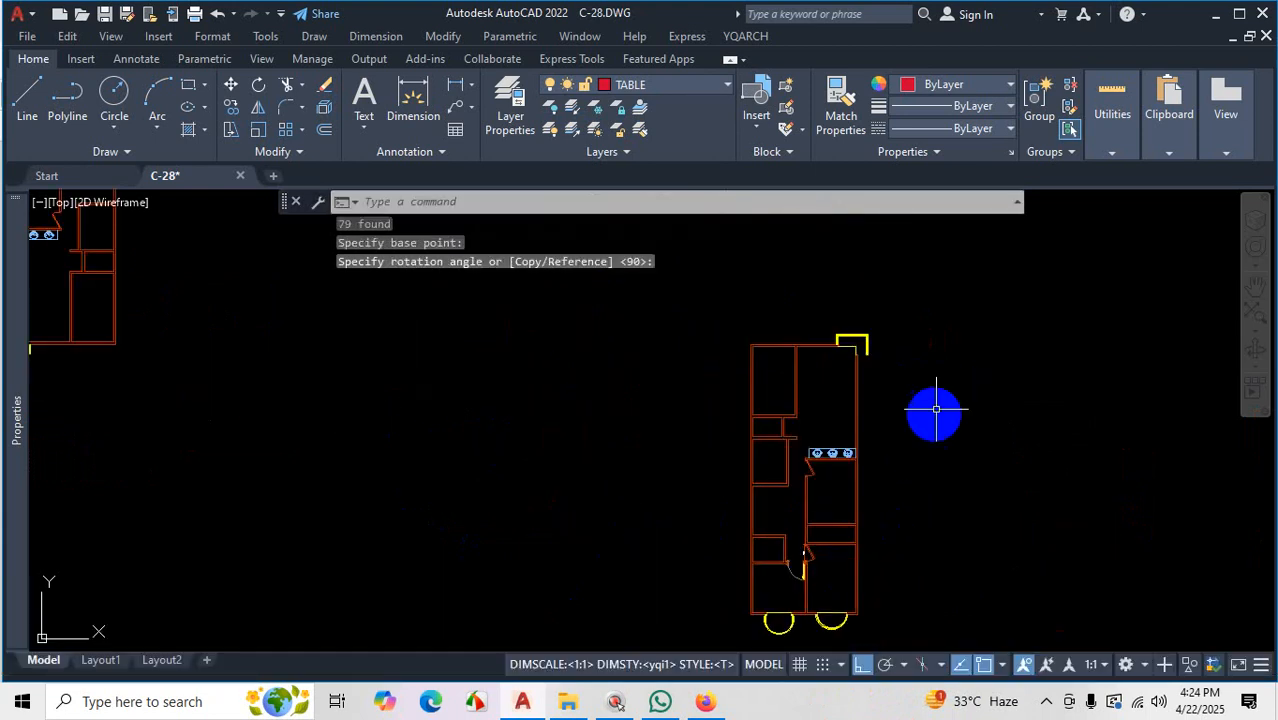
left_click(941, 312)
scroll(705, 590, "down", 3)
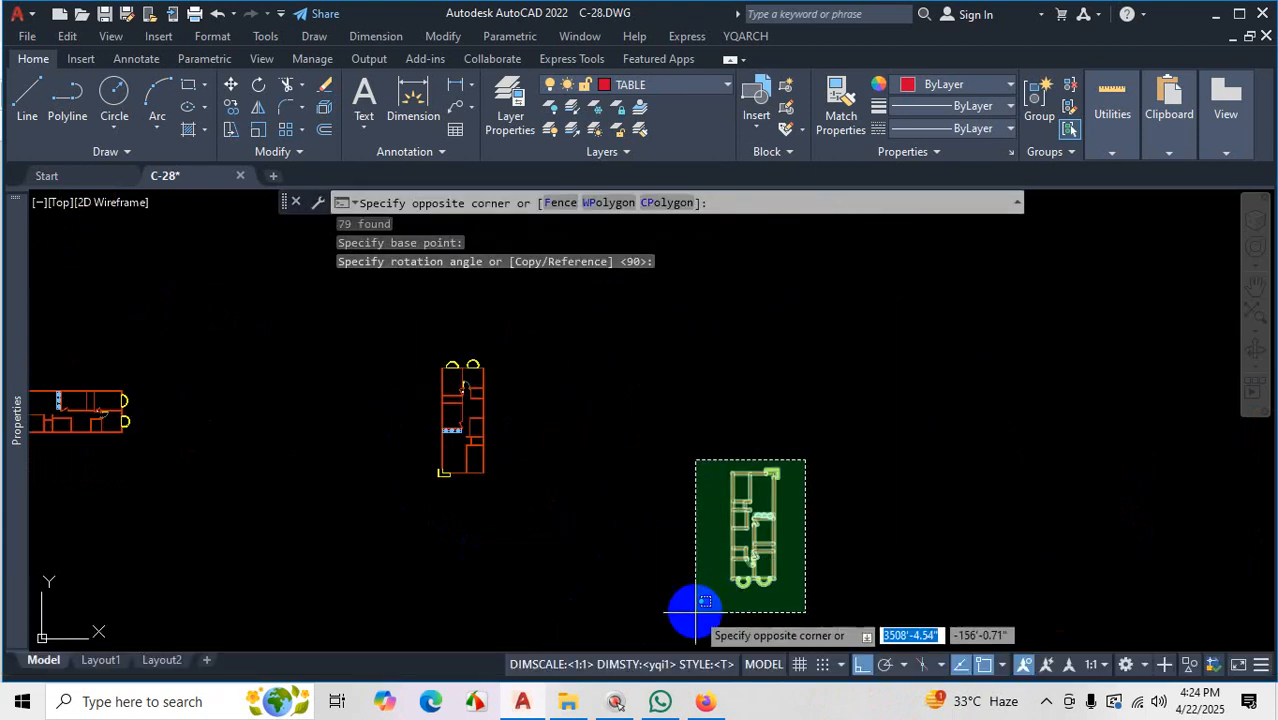
left_click(695, 615)
type("ro")
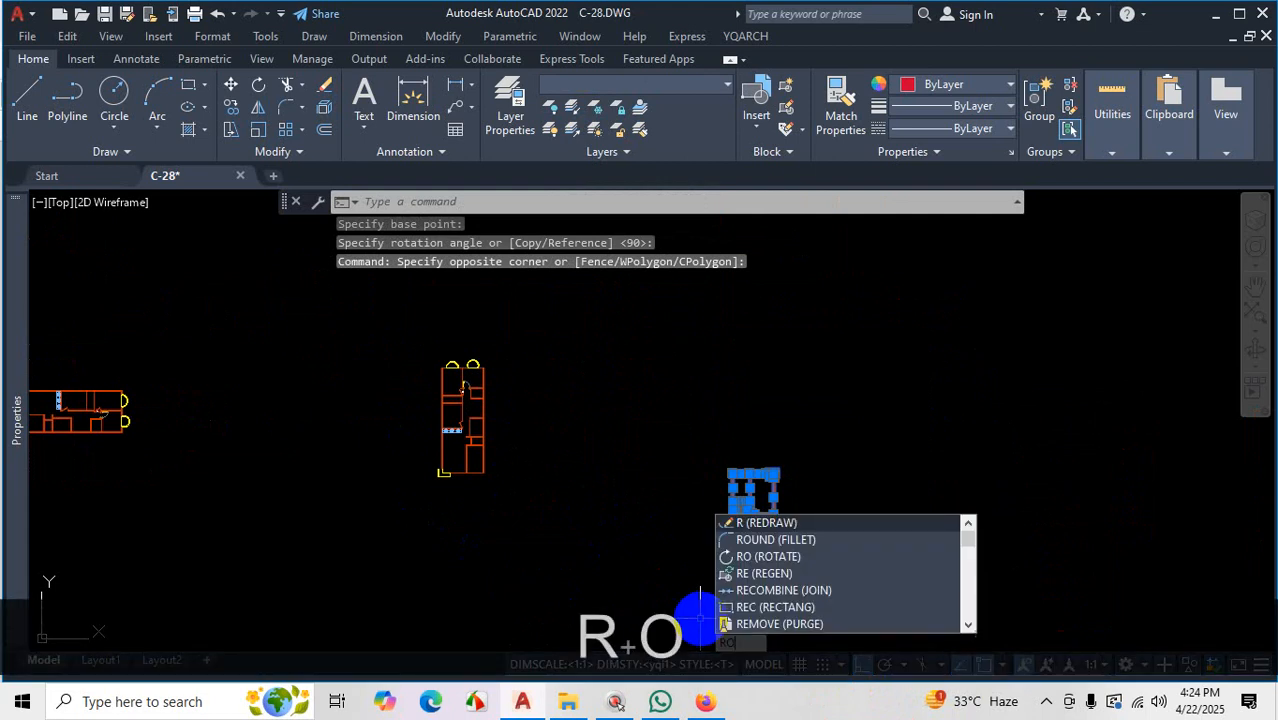
key("Return")
left_click(816, 522)
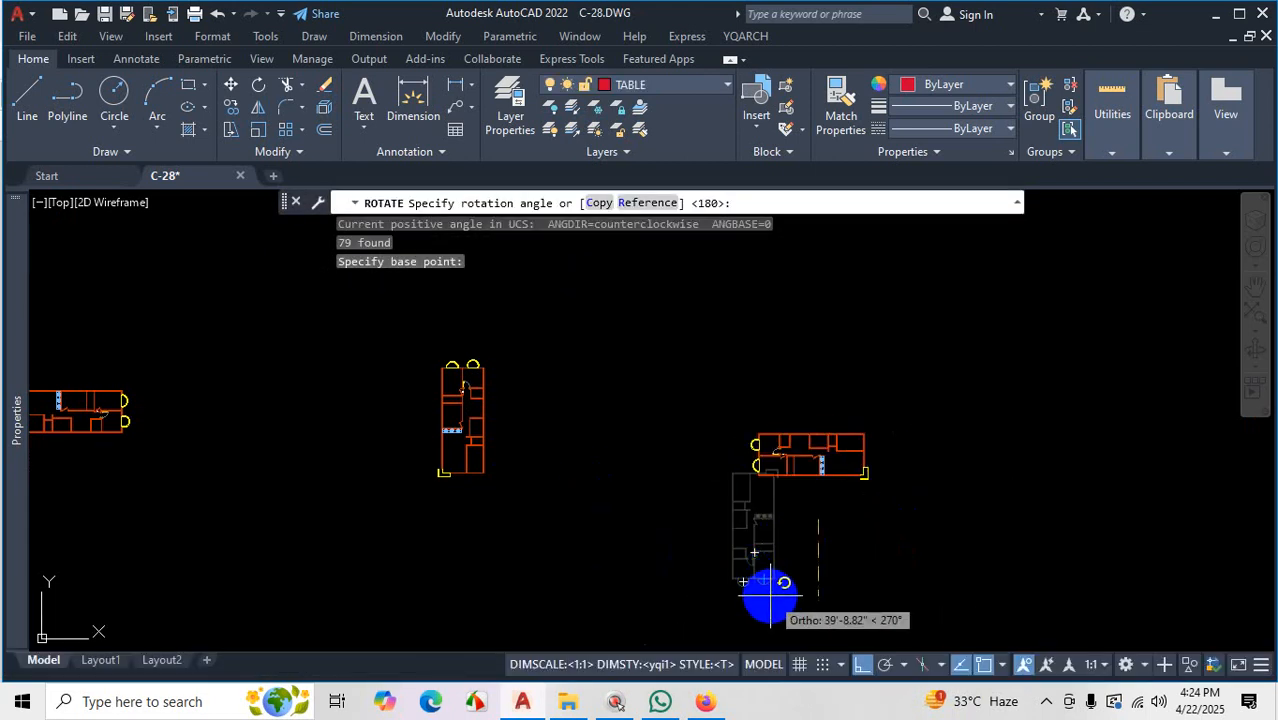
scroll(770, 595, "up", 2)
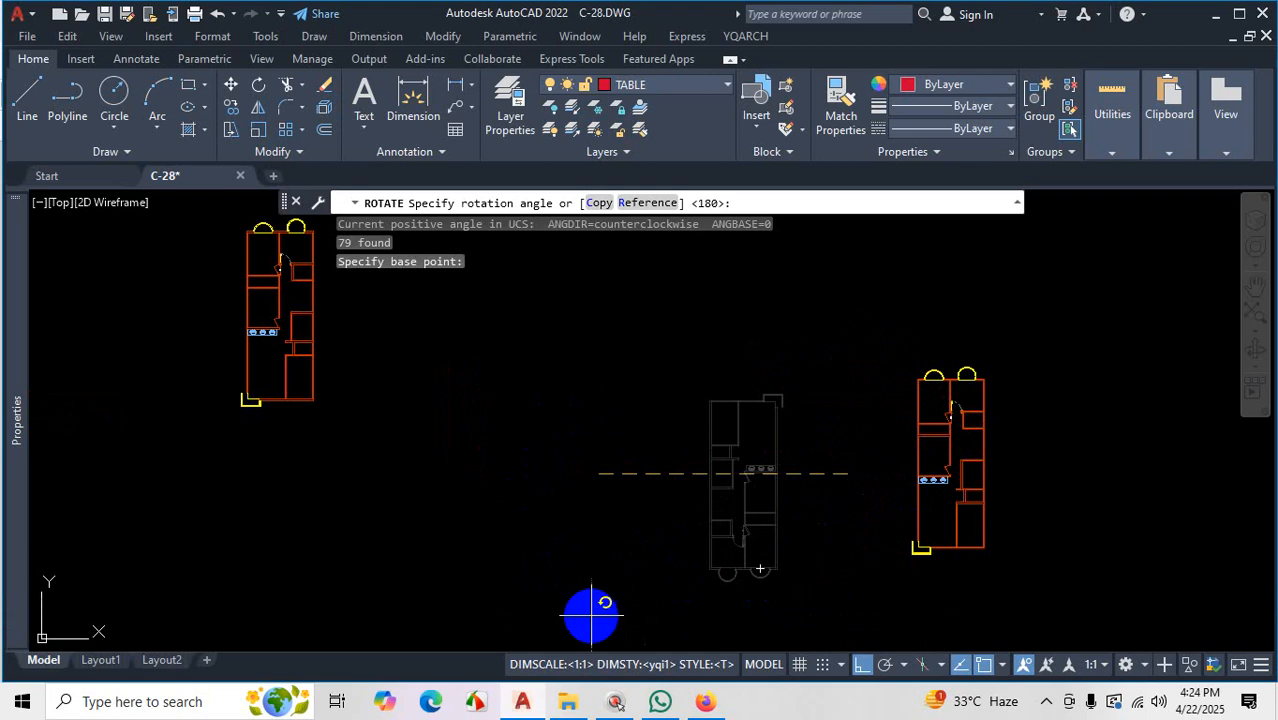
scroll(640, 525, "down", 3)
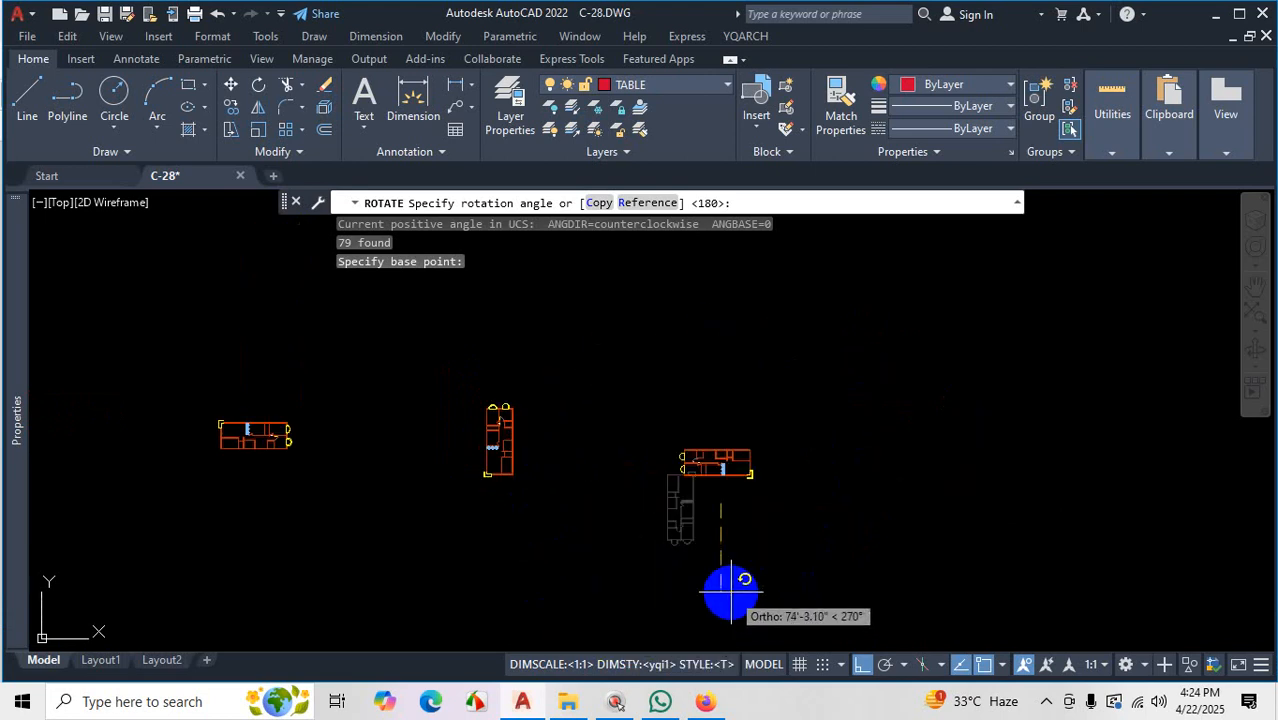
scroll(731, 594, "up", 4)
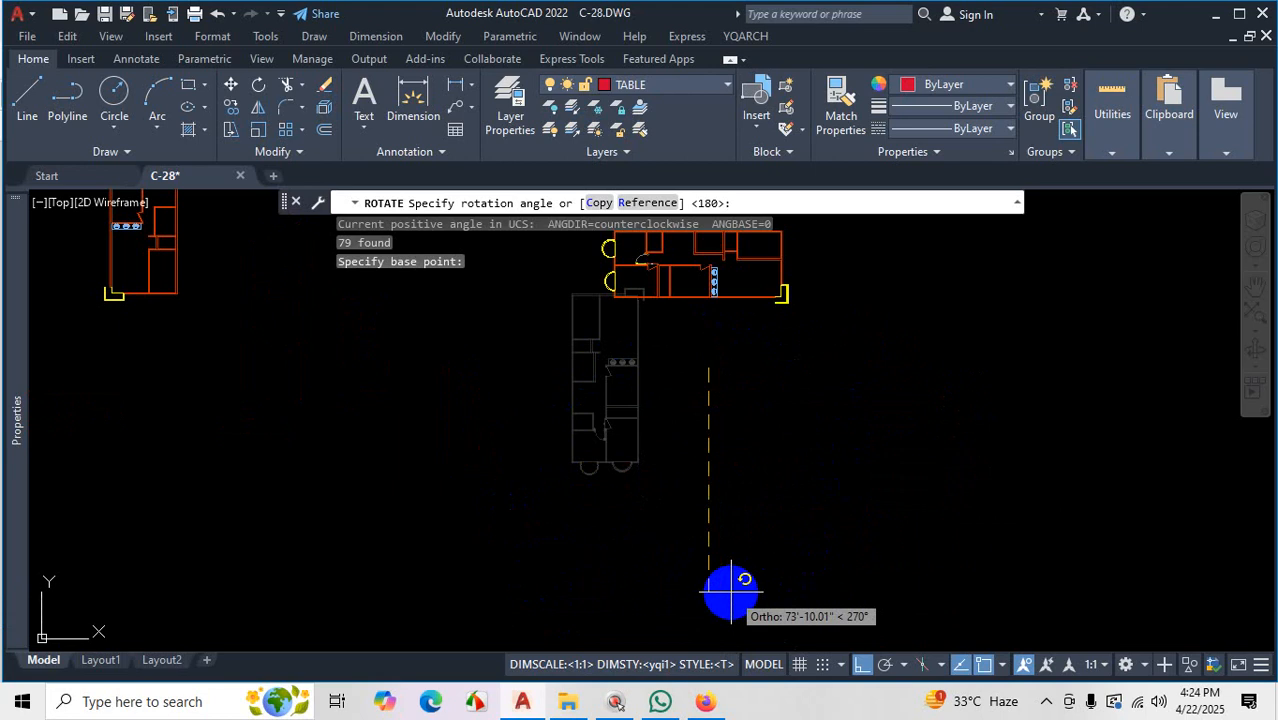
left_click(731, 594)
Open the YQArch Plan of Staircase settings for the lower-left room of the first copy, the one rotated 90°.
scroll(731, 594, "down", 2)
scroll(600, 550, "down", 3)
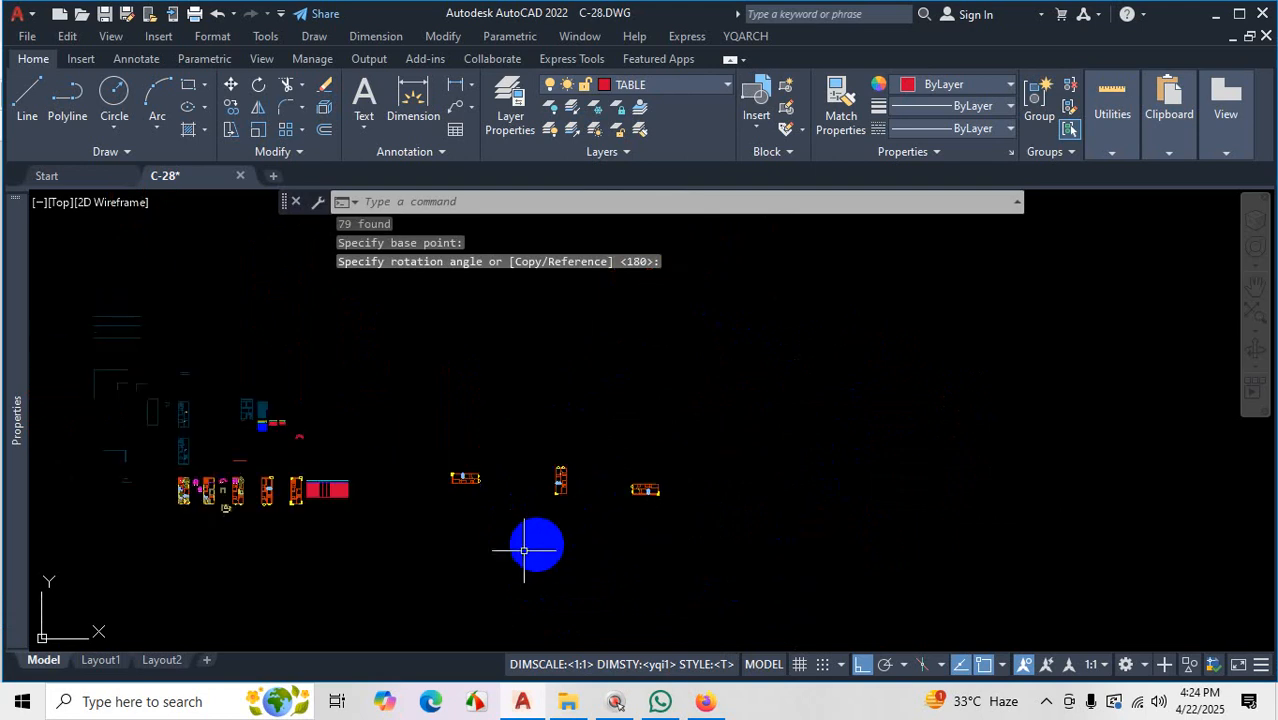
scroll(516, 322, "up", 8)
scroll(364, 434, "up", 4)
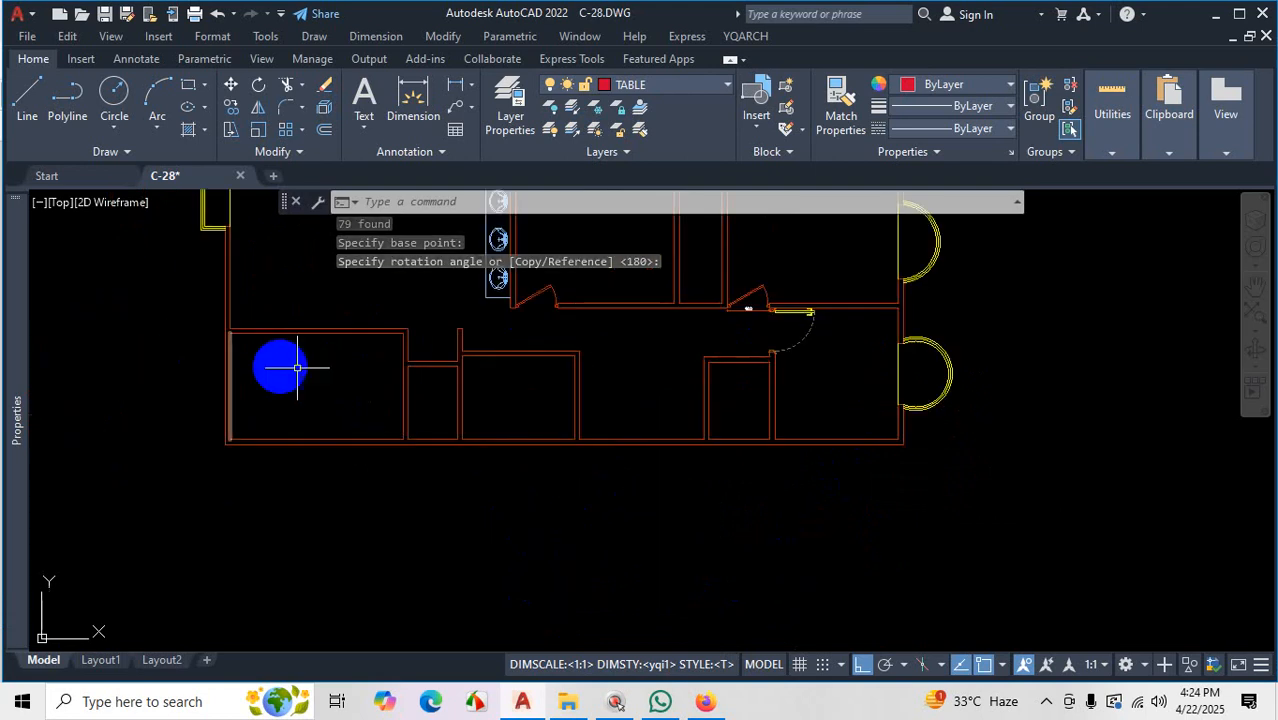
scroll(365, 405, "down", 2)
scroll(388, 422, "up", 4)
scroll(431, 348, "up", 2)
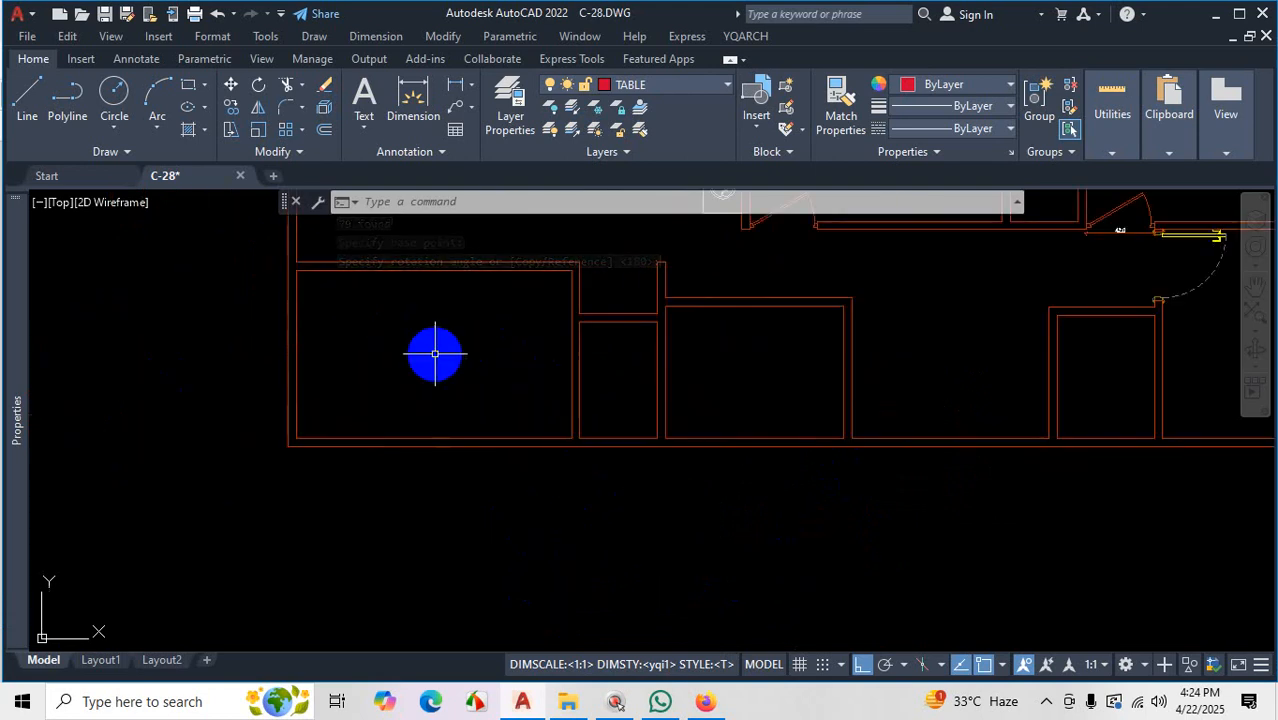
scroll(690, 460, "down", 4)
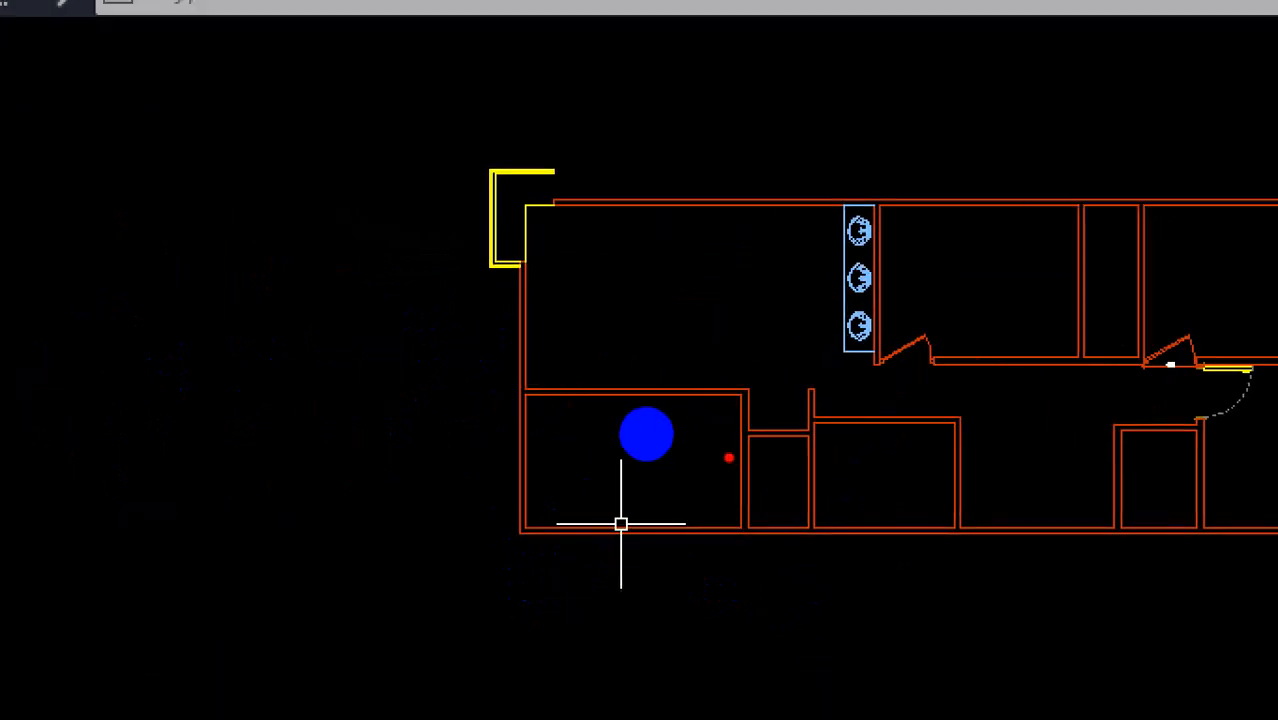
left_click_drag(730, 500, 600, 501)
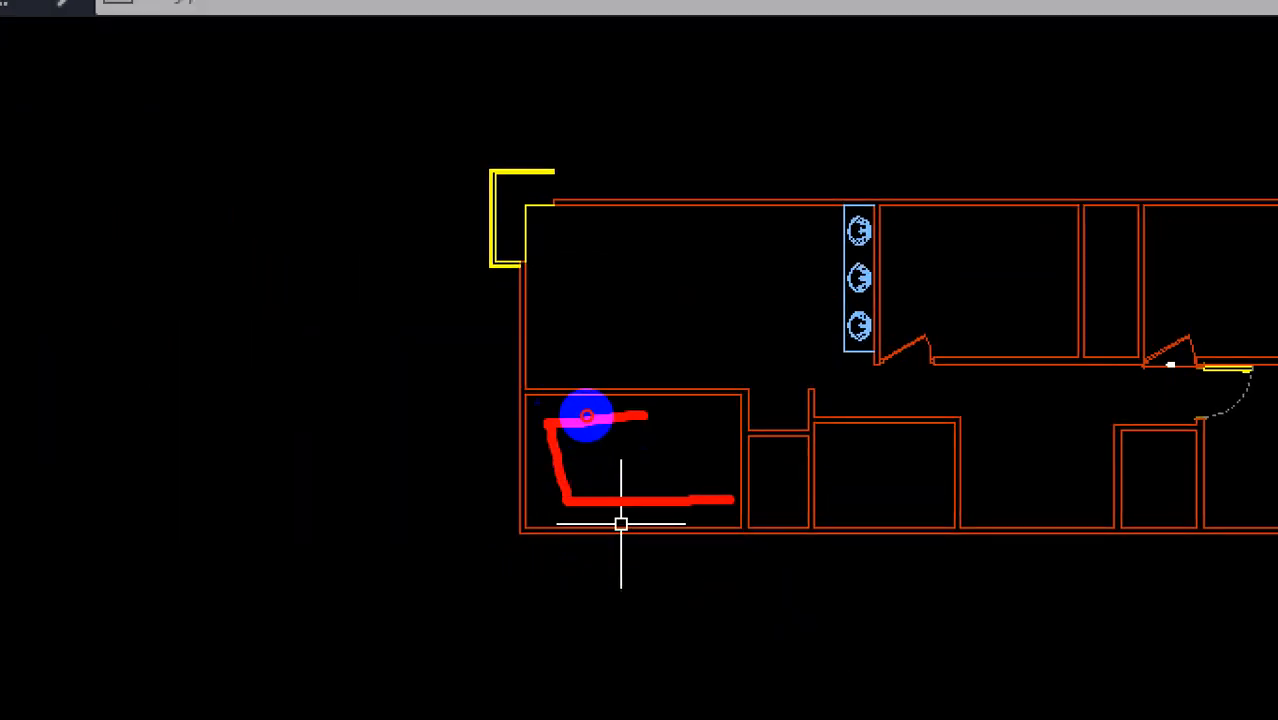
key("Escape")
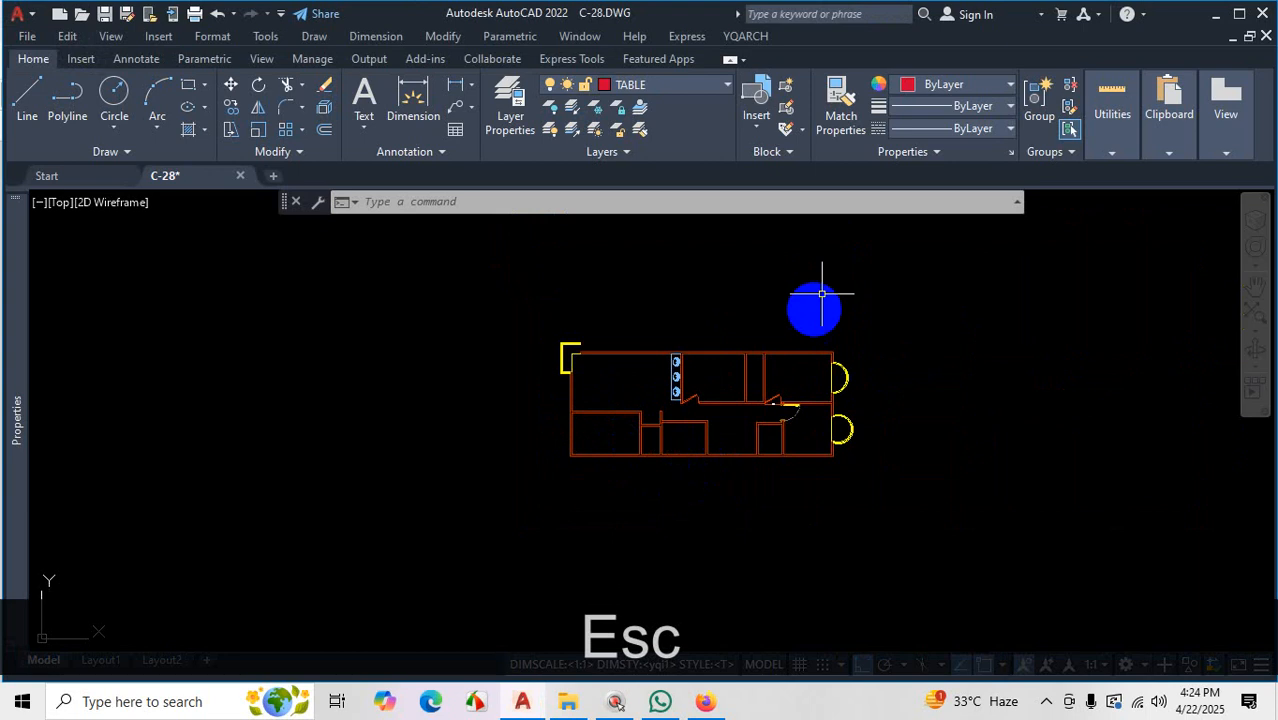
left_click(746, 36)
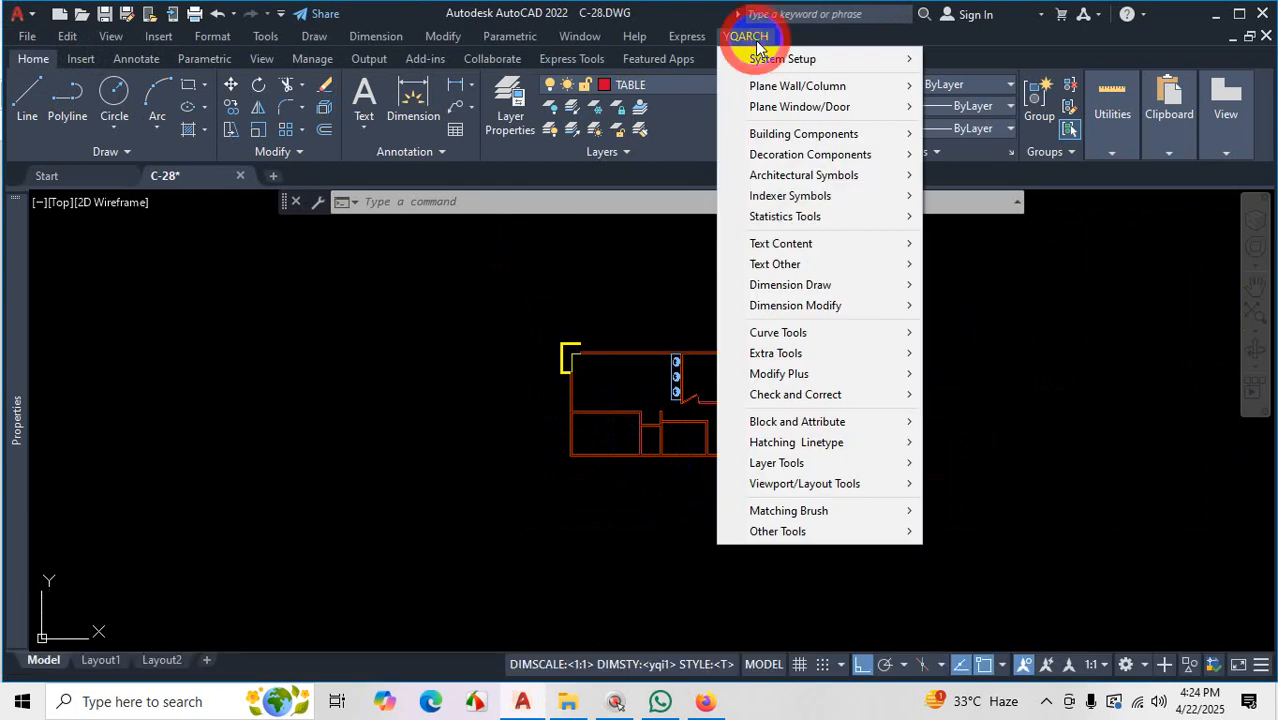
mouse_move(843, 112)
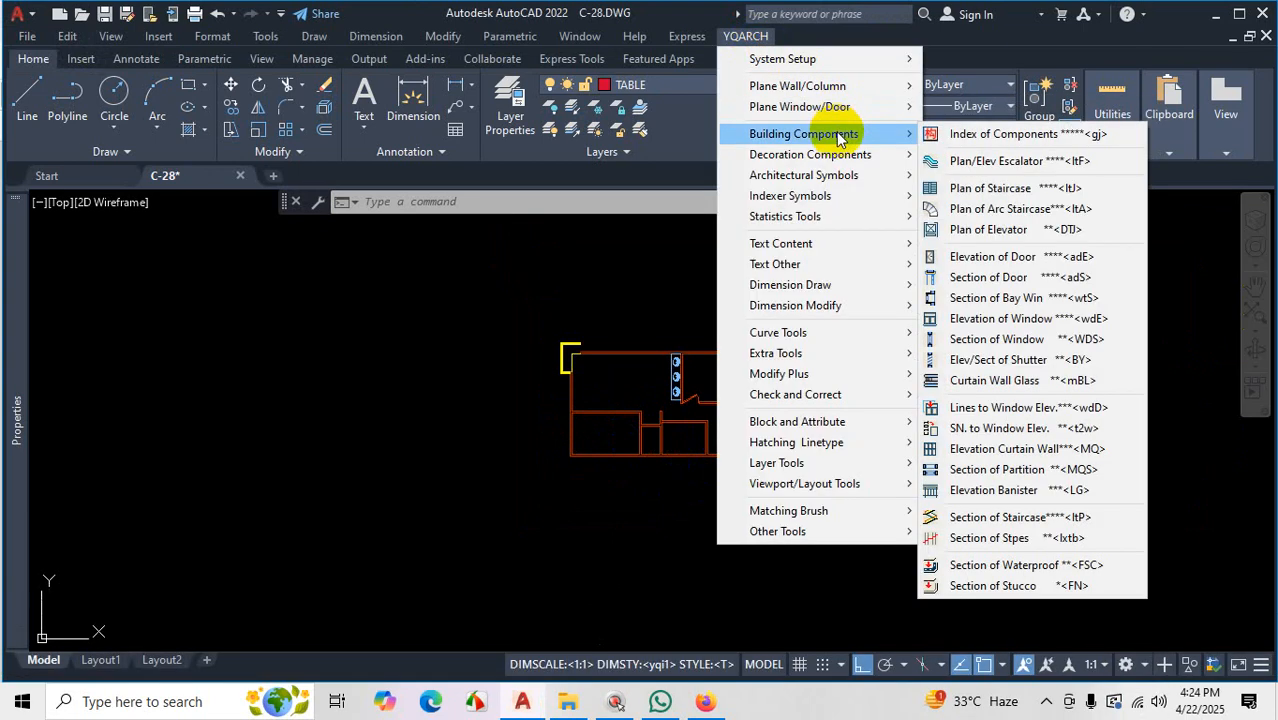
left_click(1003, 190)
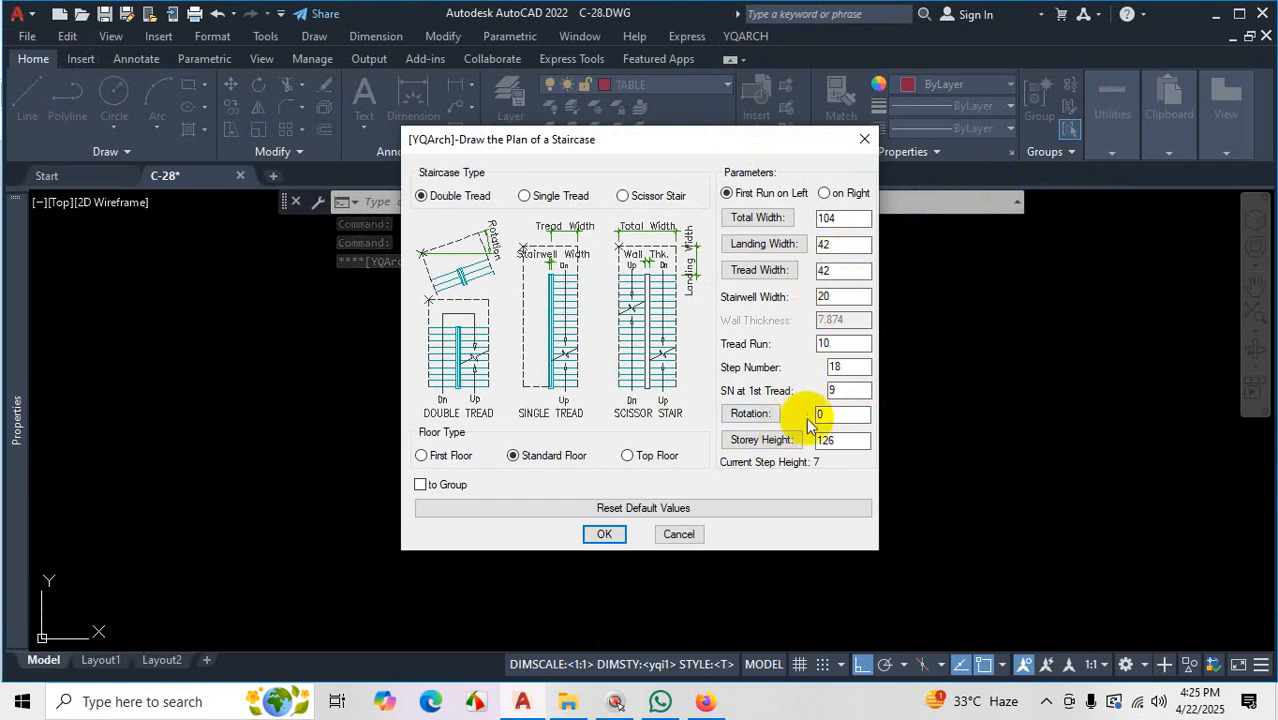
Set the double tread staircase's rotation to 90 and place its first run on the right.
left_click_drag(784, 156, 982, 150)
key("ctrl")
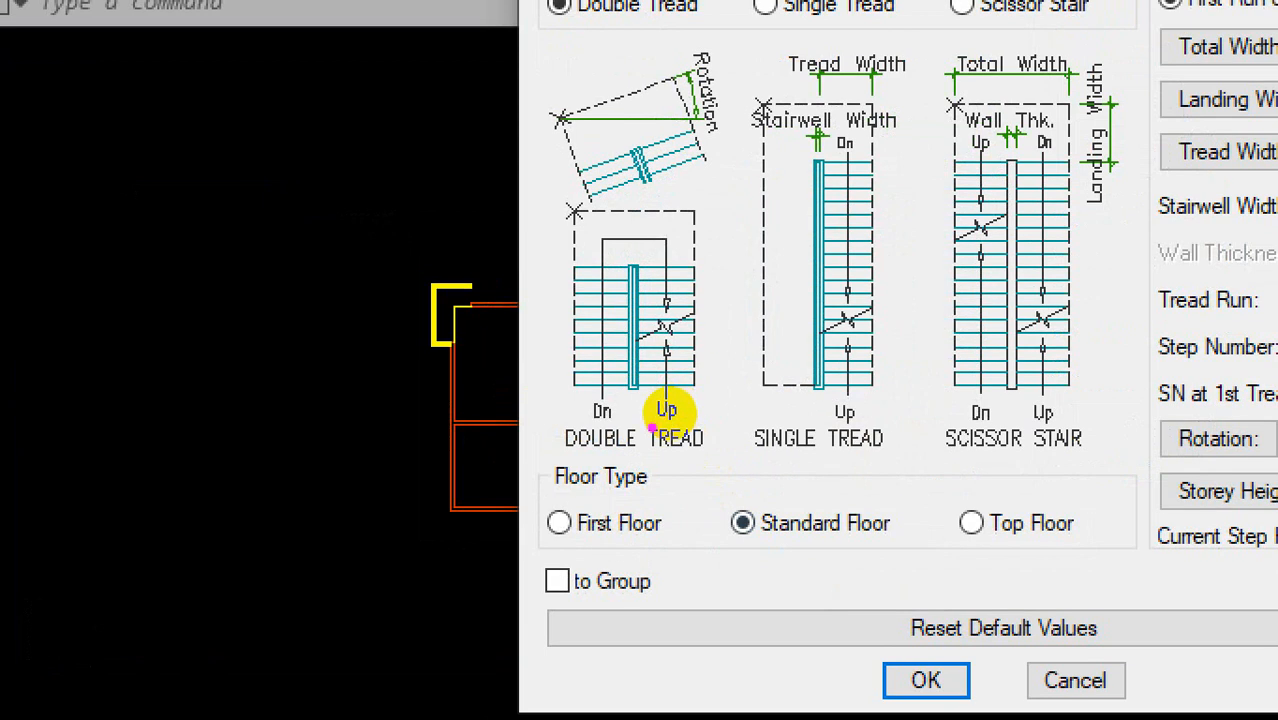
left_click_drag(650, 425, 622, 197)
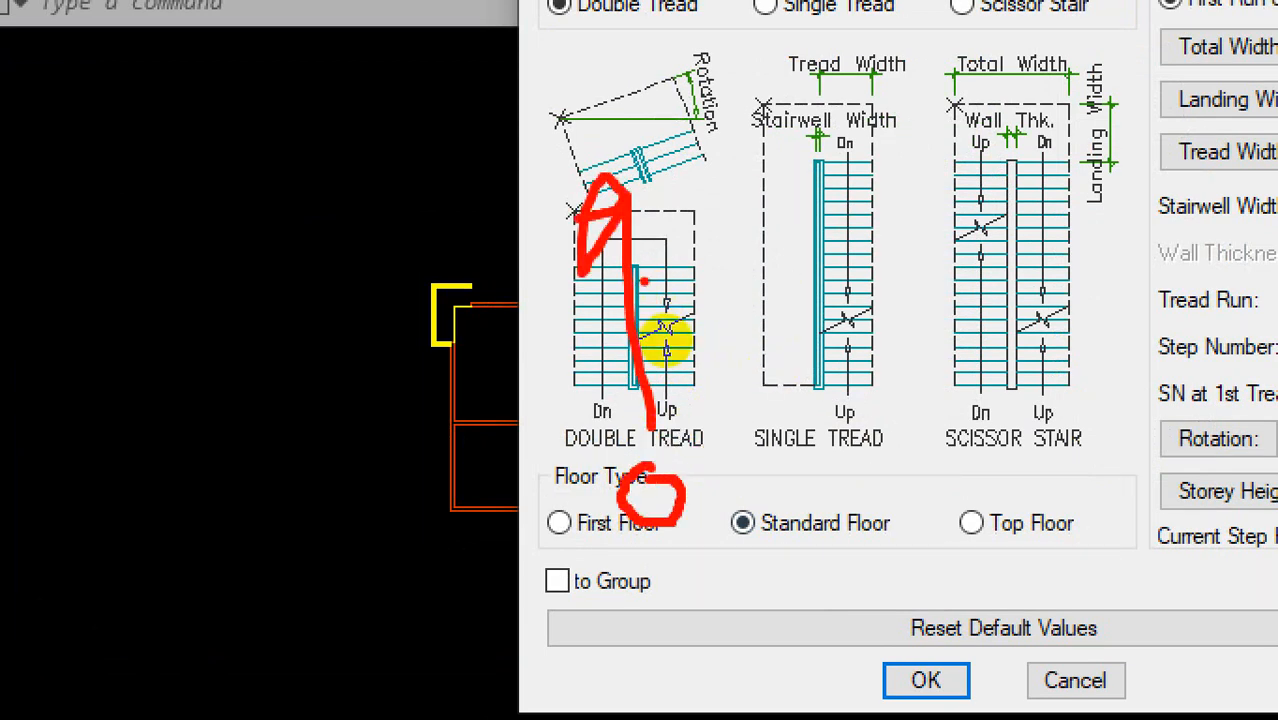
mouse_move(755, 334)
left_mouse_down()
mouse_move(652, 334)
mouse_move(650, 348)
mouse_move(671, 328)
left_mouse_up()
left_click_drag(661, 386, 659, 388)
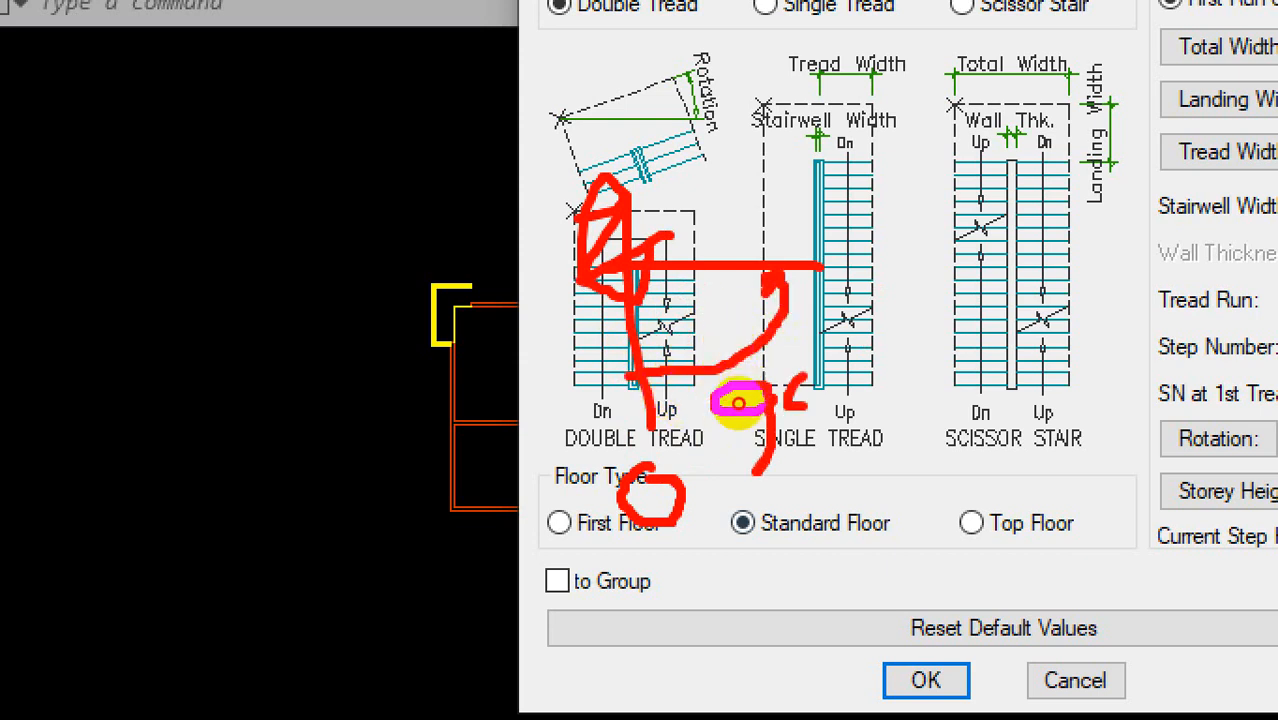
key("Escape")
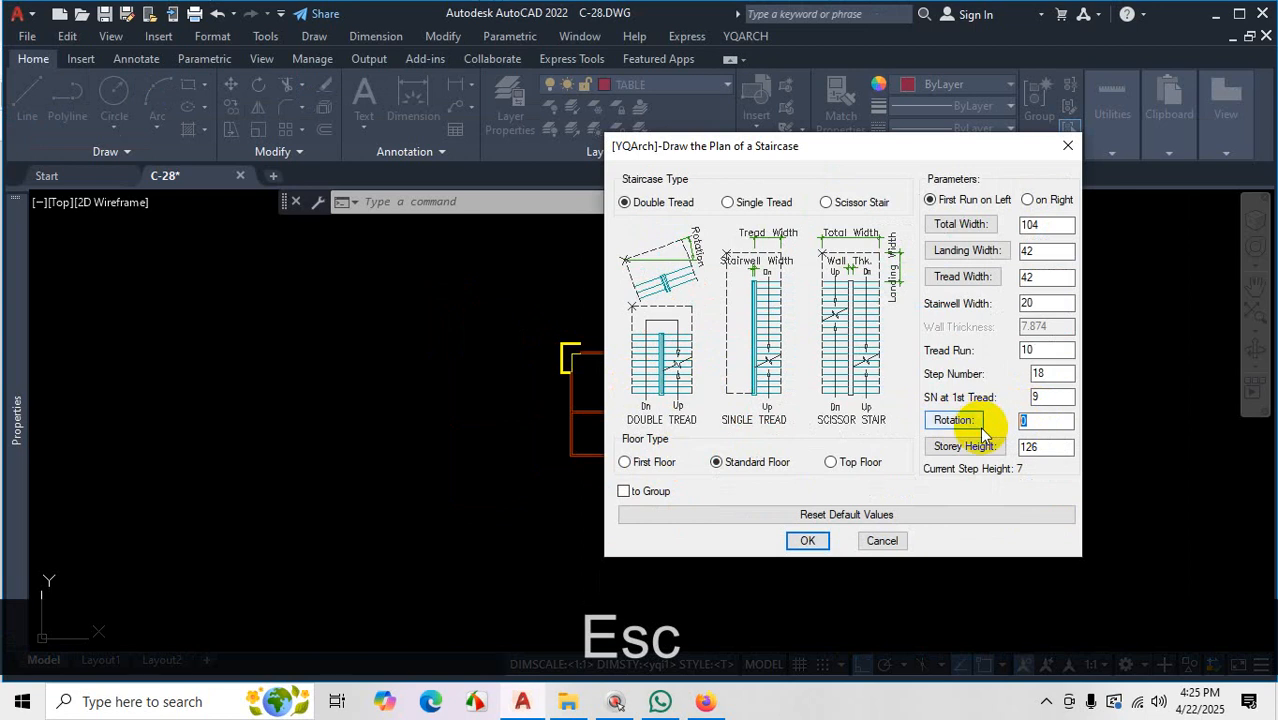
type("90")
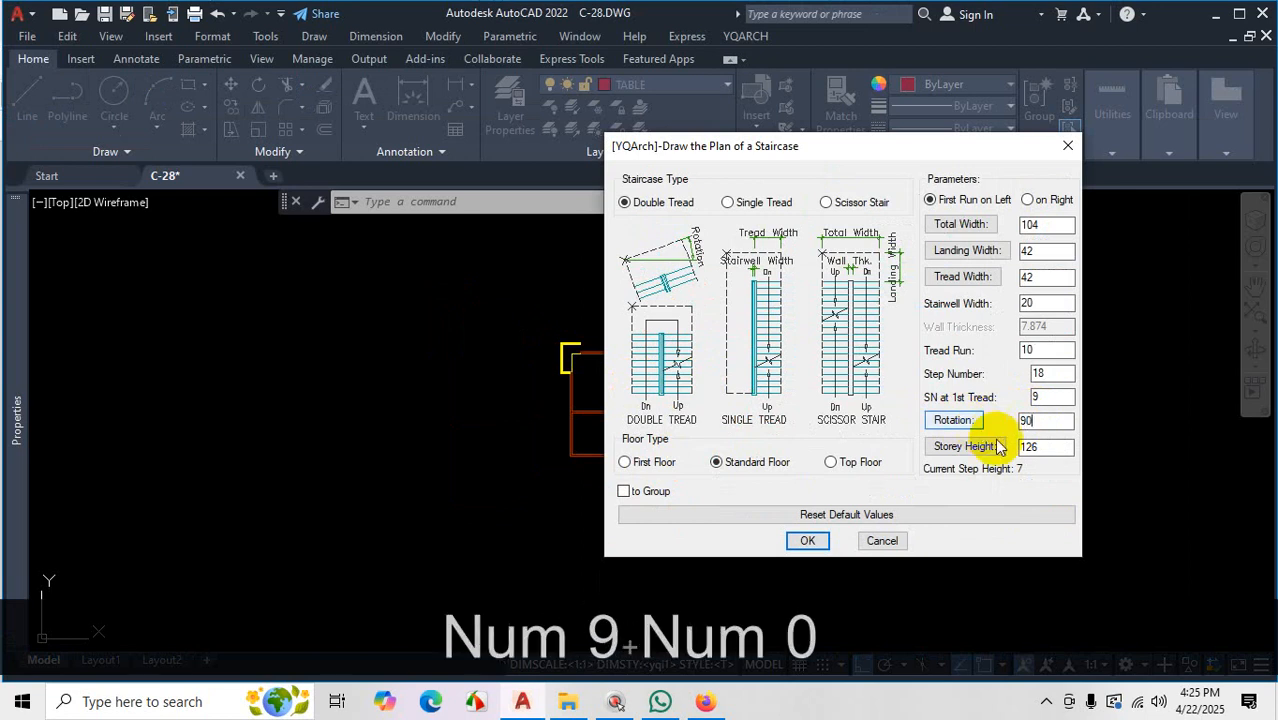
left_click(1050, 447)
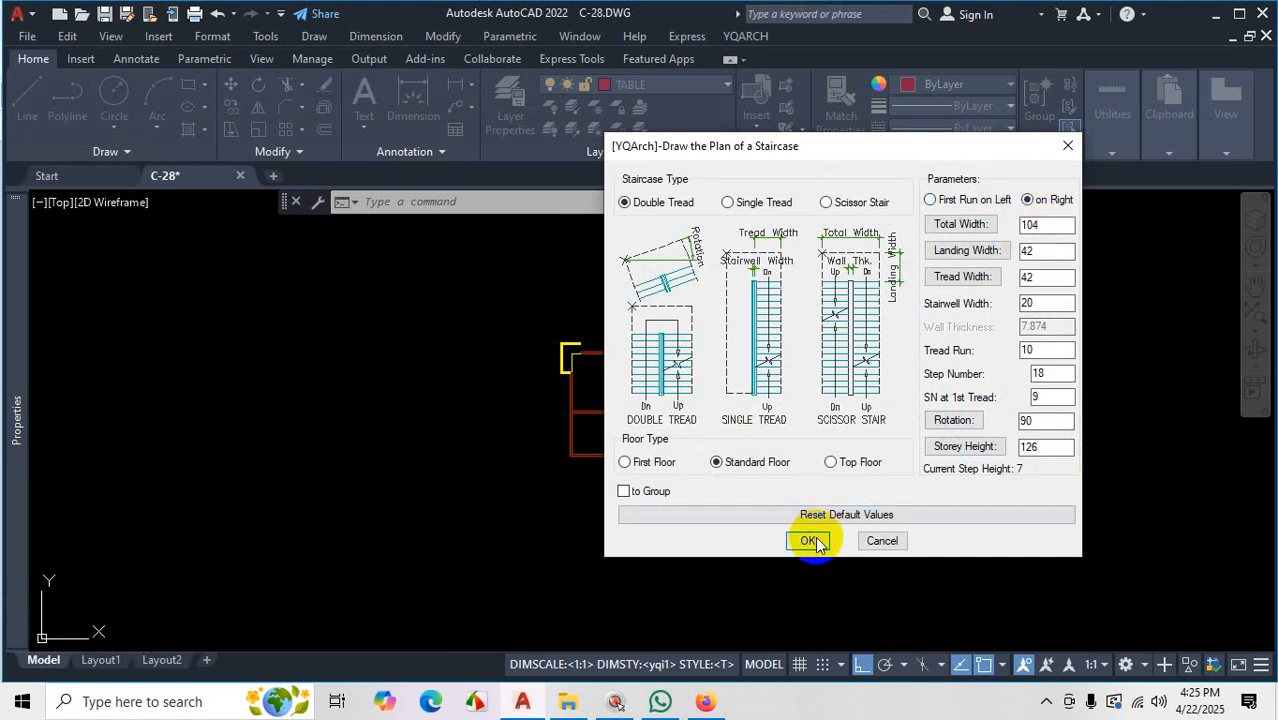
key("ctrl+1")
left_click(750, 444)
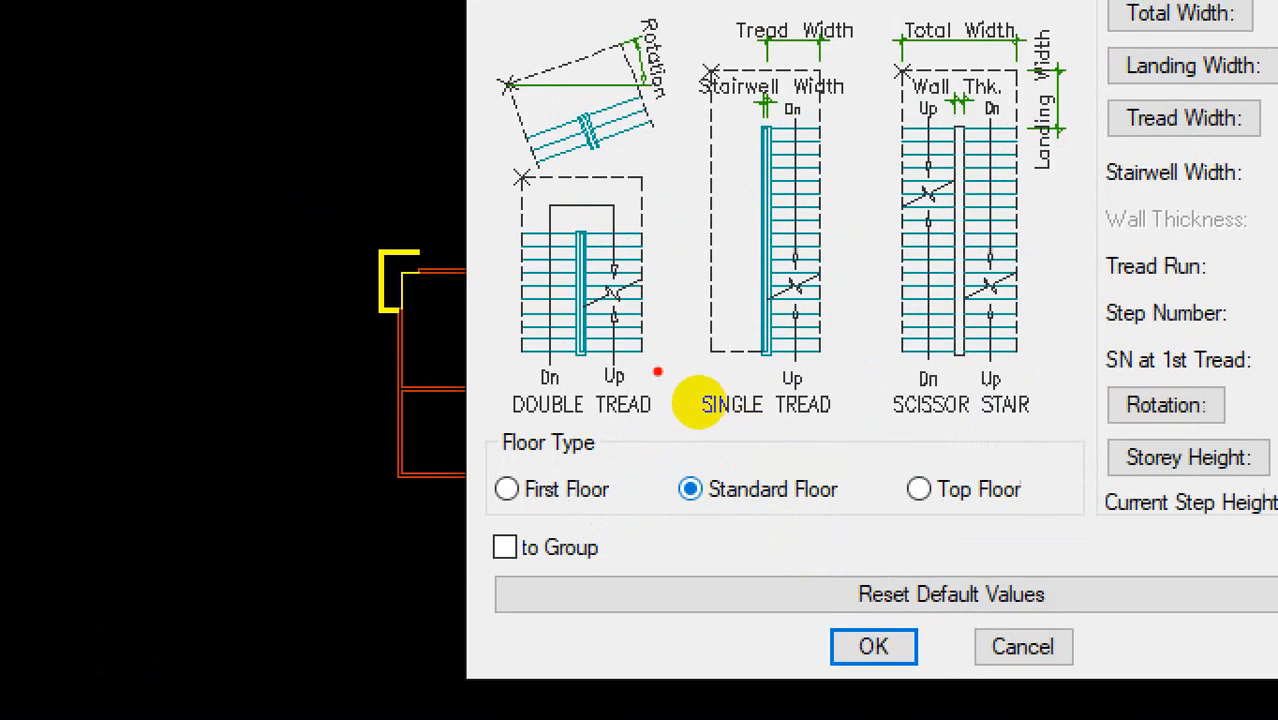
left_click_drag(663, 373, 977, 410)
mouse_move(756, 185)
left_mouse_down()
mouse_move(746, 357)
mouse_move(1036, 170)
left_mouse_up()
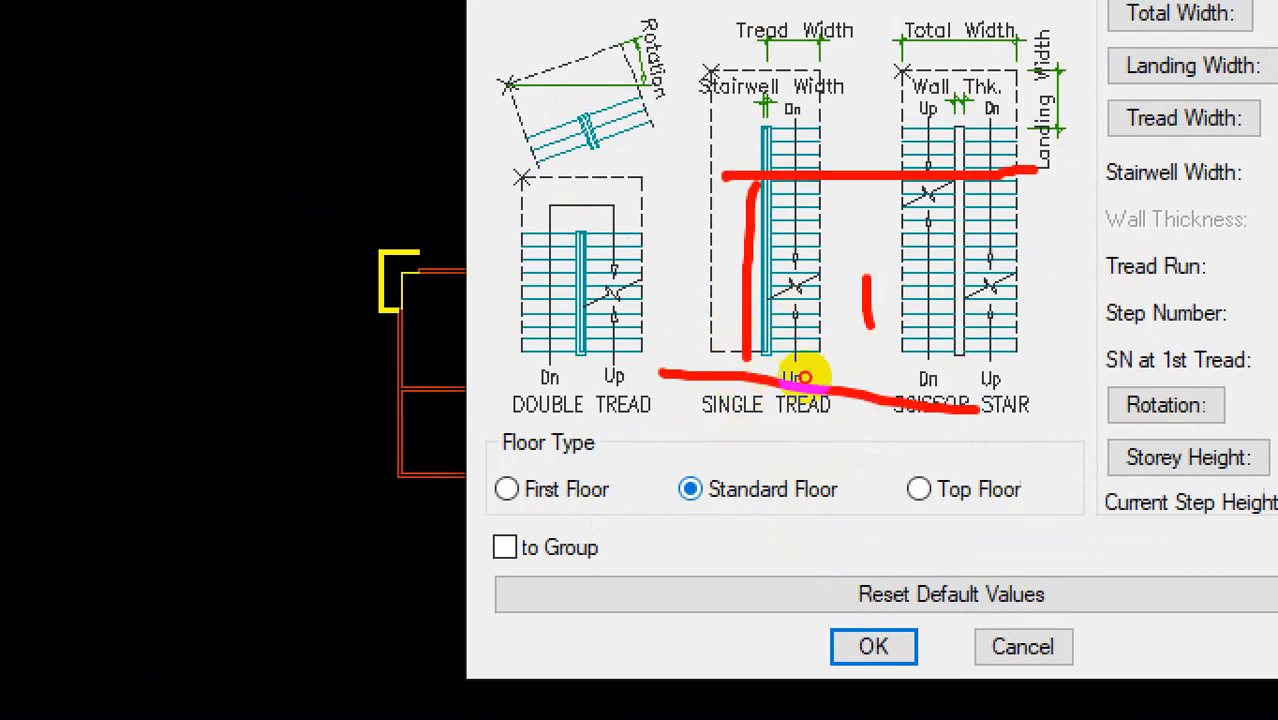
left_click_drag(846, 268, 1162, 265)
left_click_drag(810, 395, 922, 425)
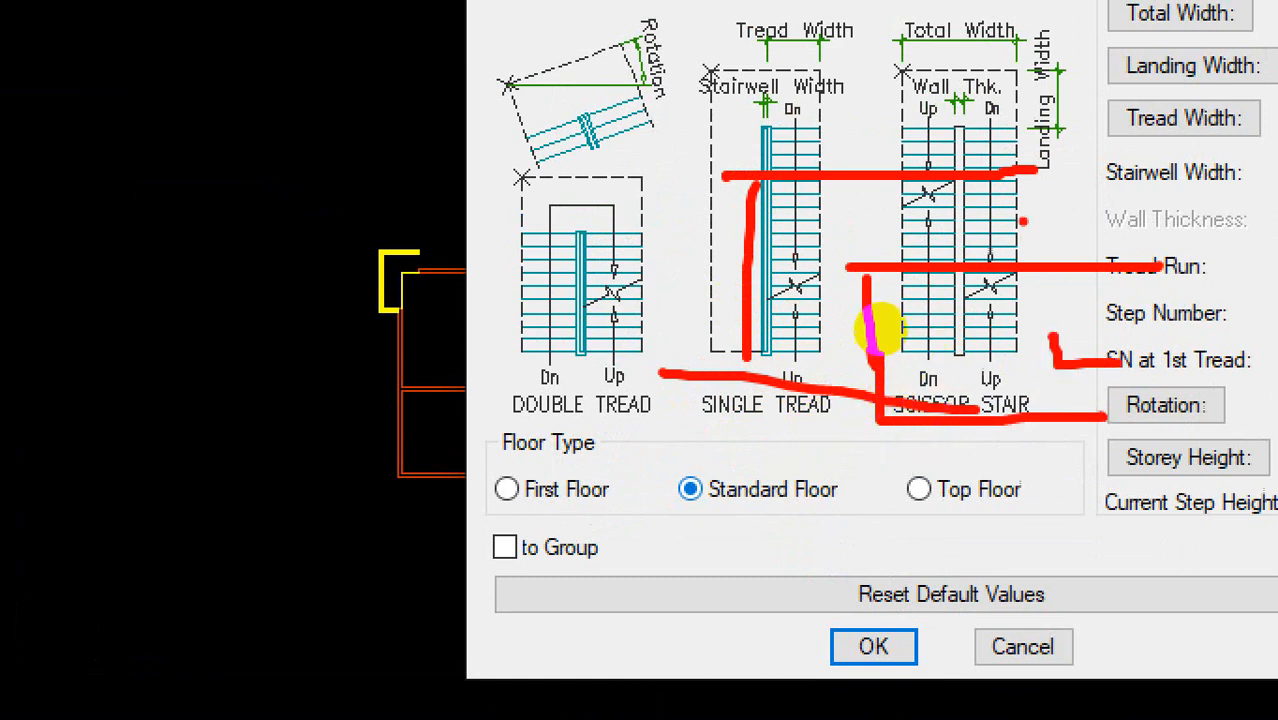
mouse_move(914, 302)
left_mouse_down()
mouse_move(966, 335)
mouse_move(788, 357)
mouse_move(943, 378)
left_mouse_up()
key("ctrl+1")
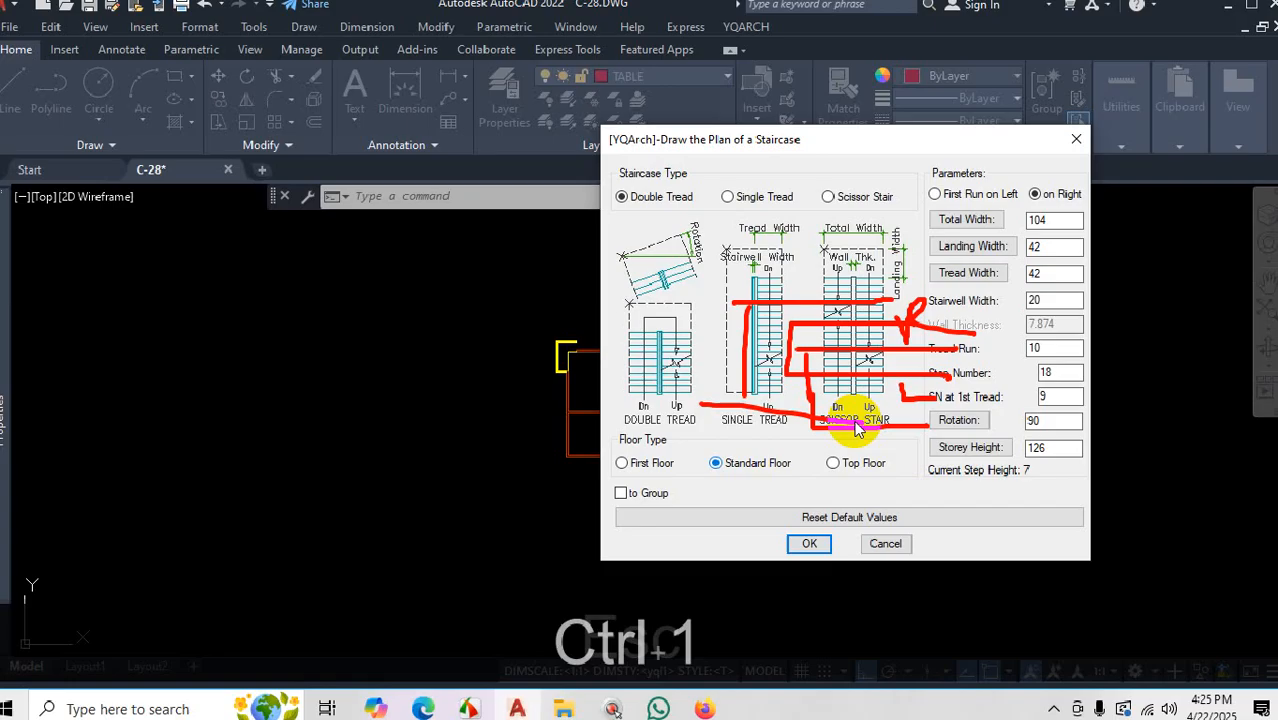
key("Escape")
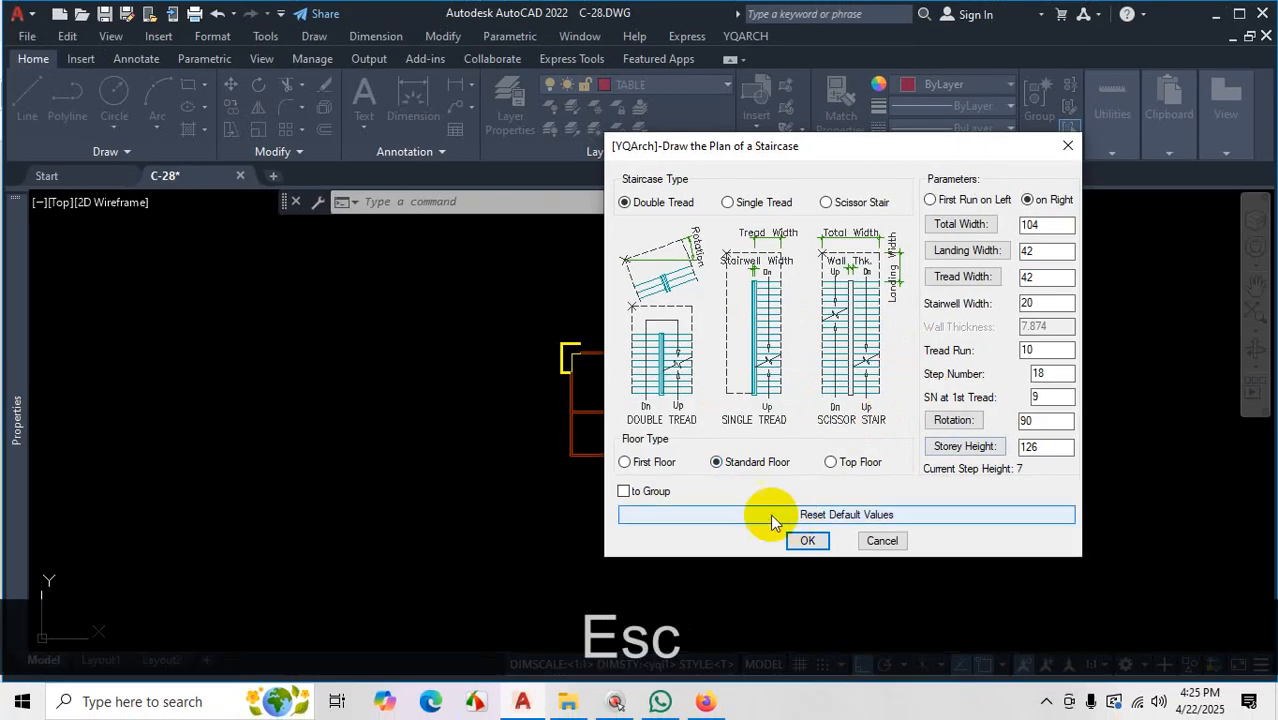
Turn Ortho off and insert the staircase at the inner lower-left corner of the first rotated copy's lower-left room.
left_click(826, 550)
scroll(662, 488, "up", 3)
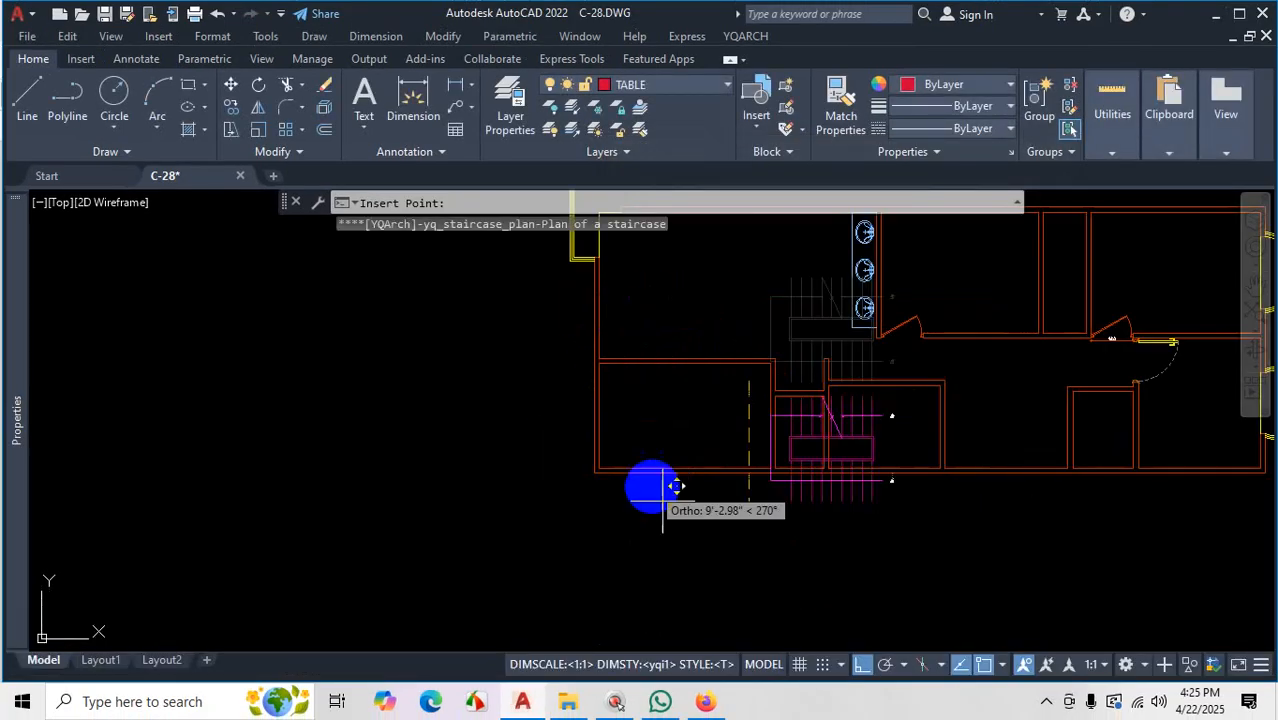
left_click(864, 665)
scroll(632, 440, "up", 4)
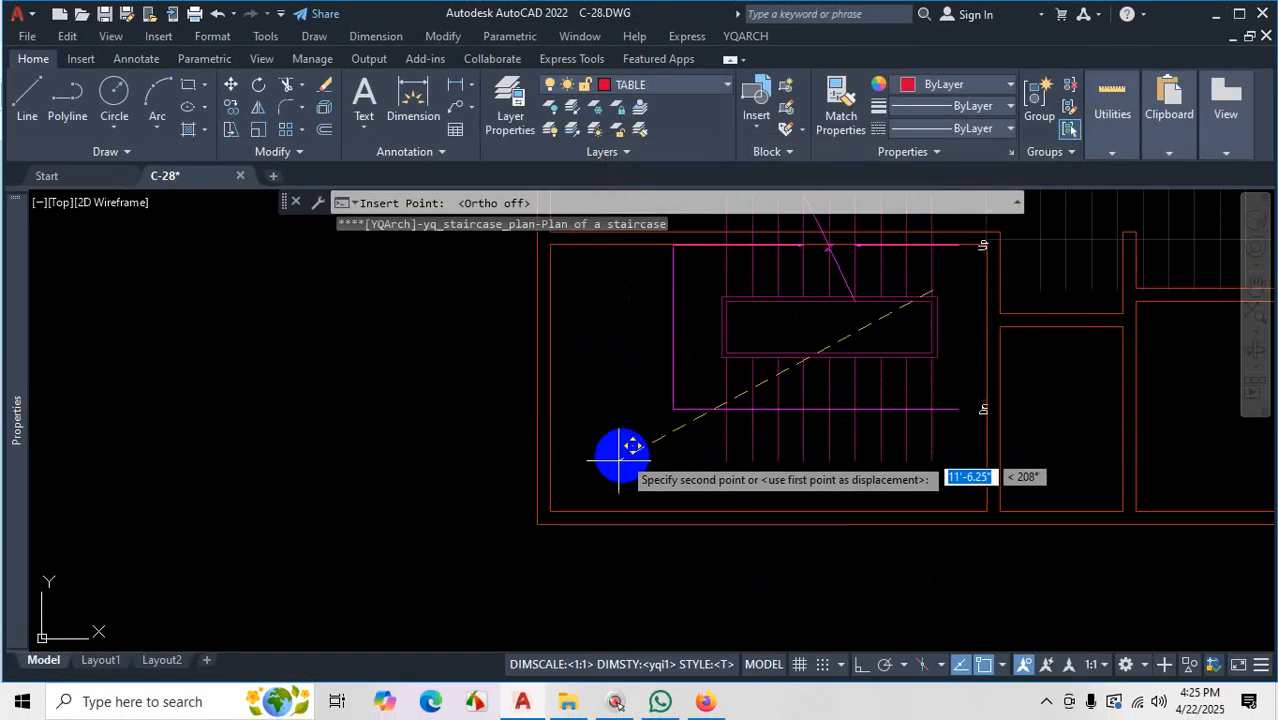
left_click(547, 511)
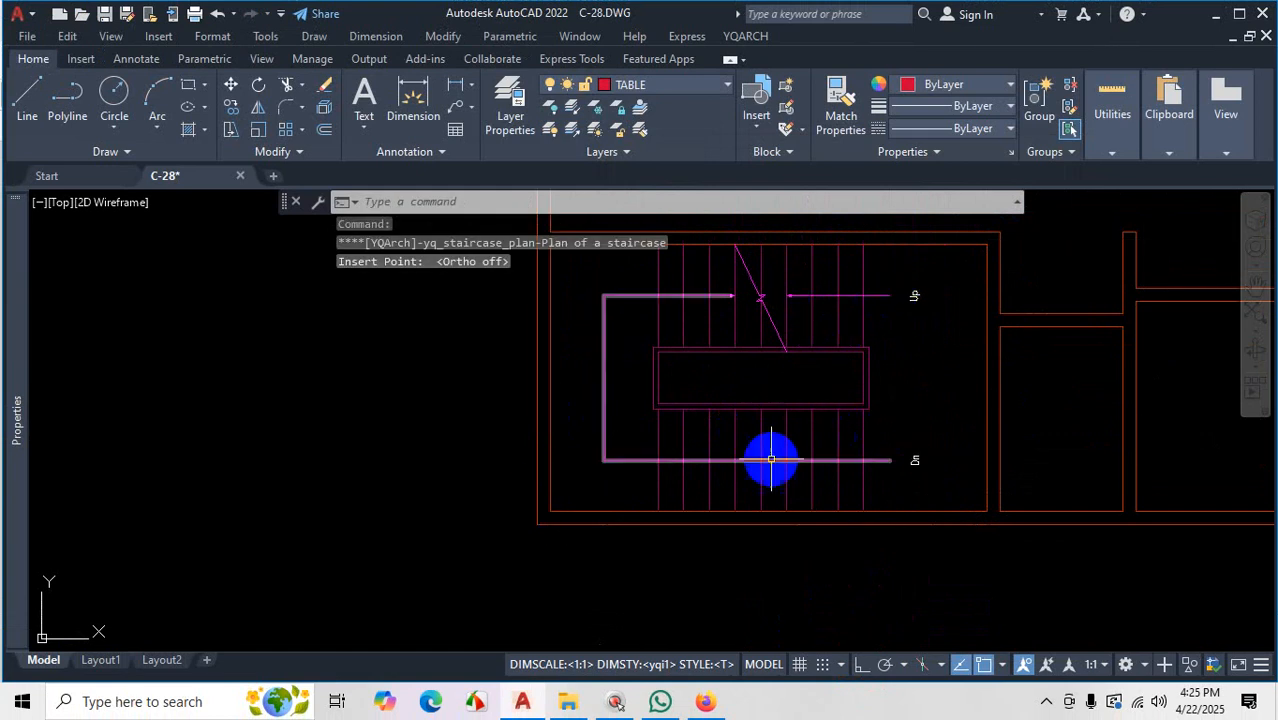
Open the YQArch Plan of Staircase settings for the lower-right room of the second copy, the one rotated 180°.
scroll(768, 456, "down", 6)
scroll(765, 442, "down", 6)
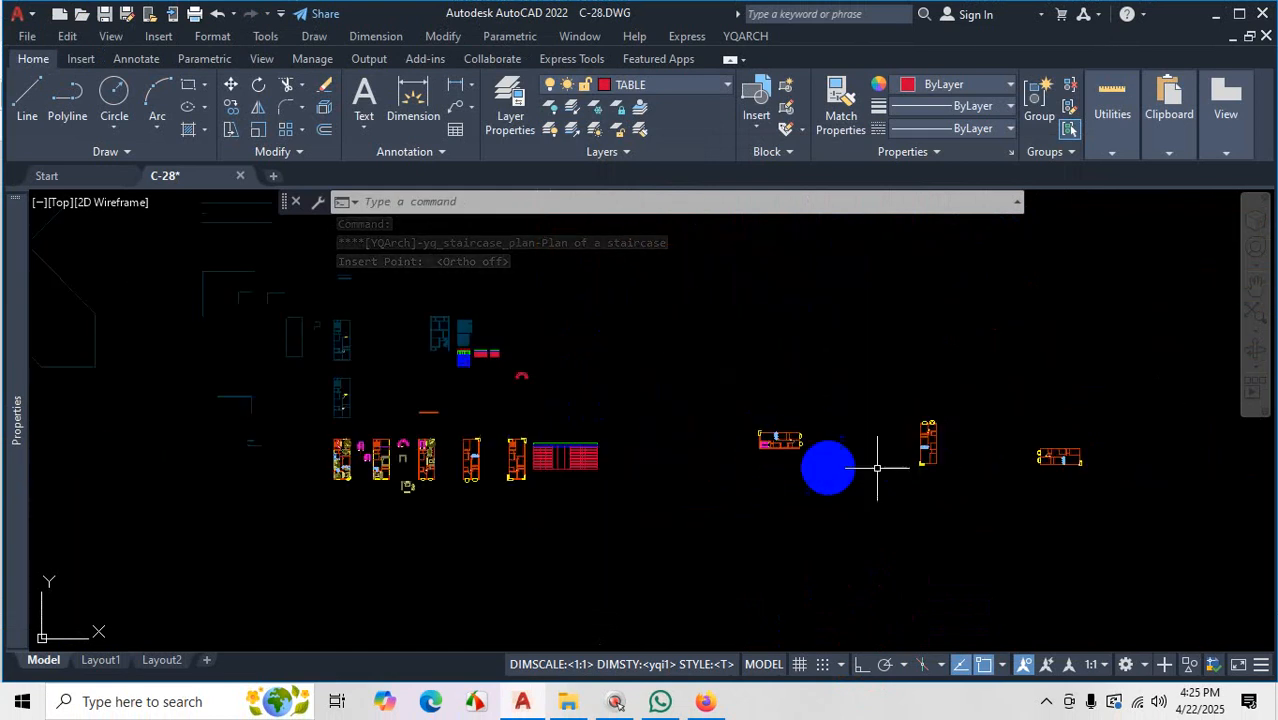
scroll(953, 428, "up", 10)
scroll(849, 432, "up", 2)
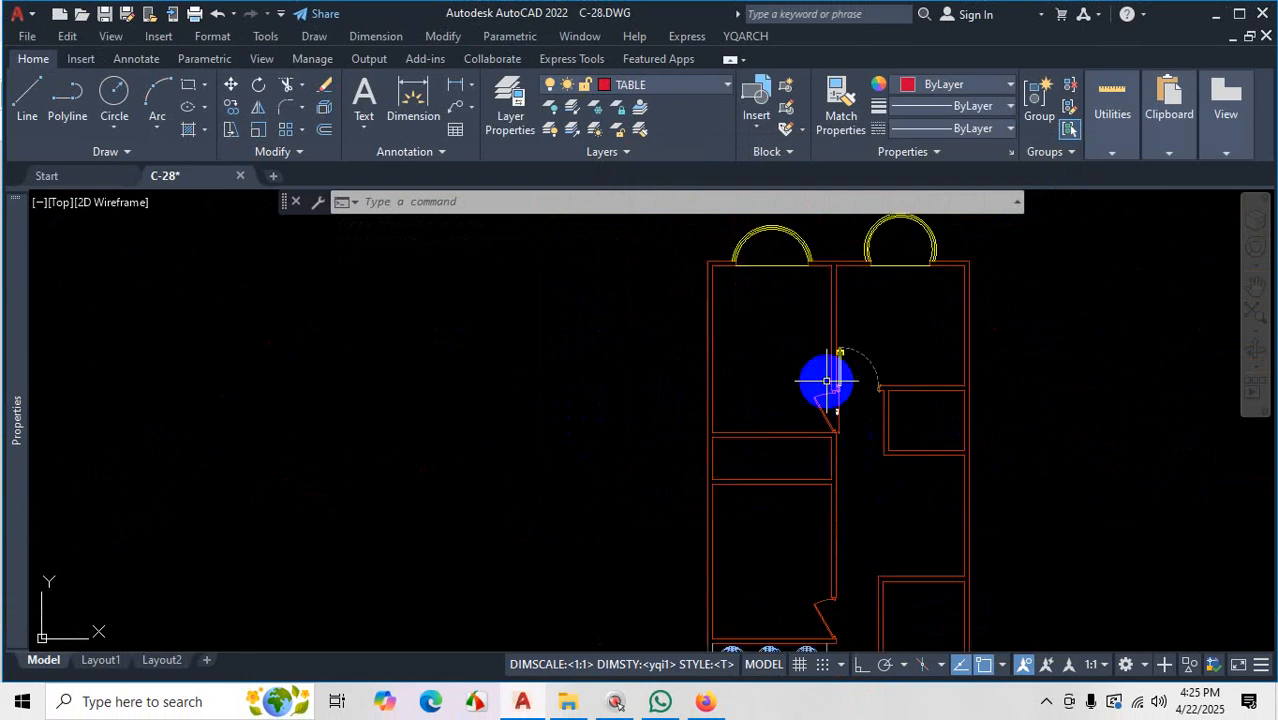
scroll(838, 410, "down", 3)
scroll(847, 430, "up", 2)
scroll(889, 420, "up", 4)
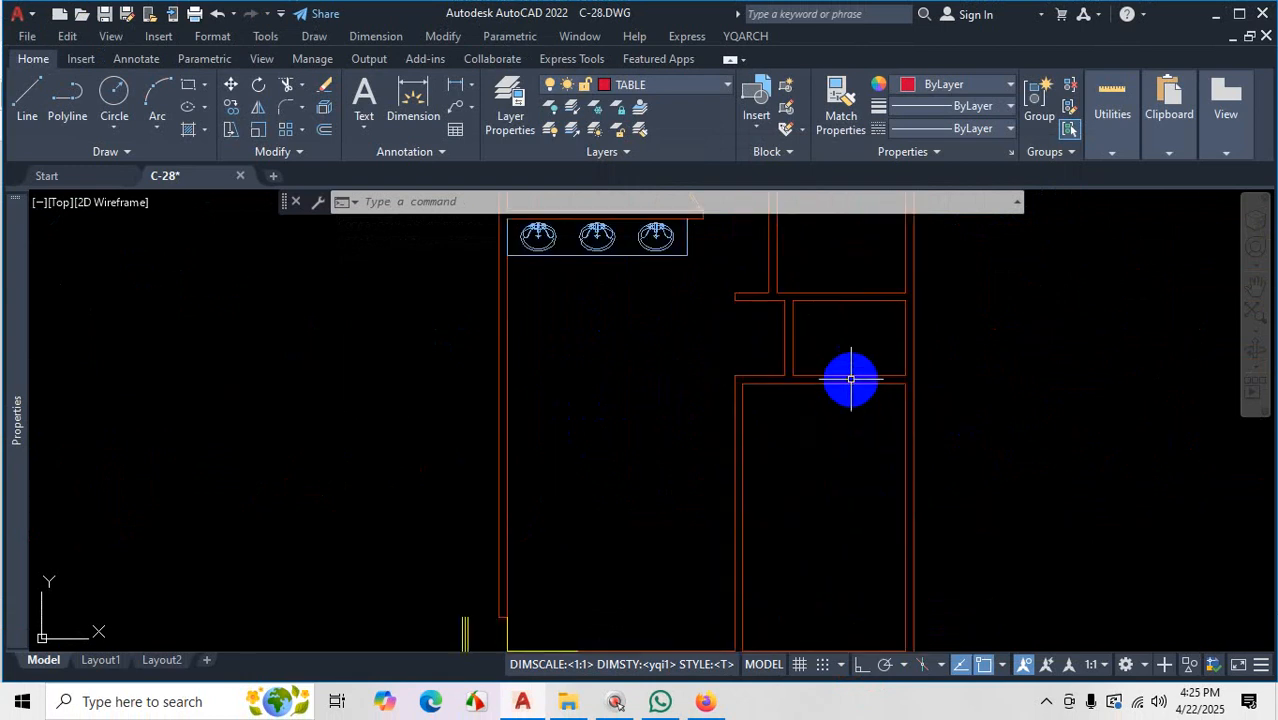
scroll(825, 450, "down", 4)
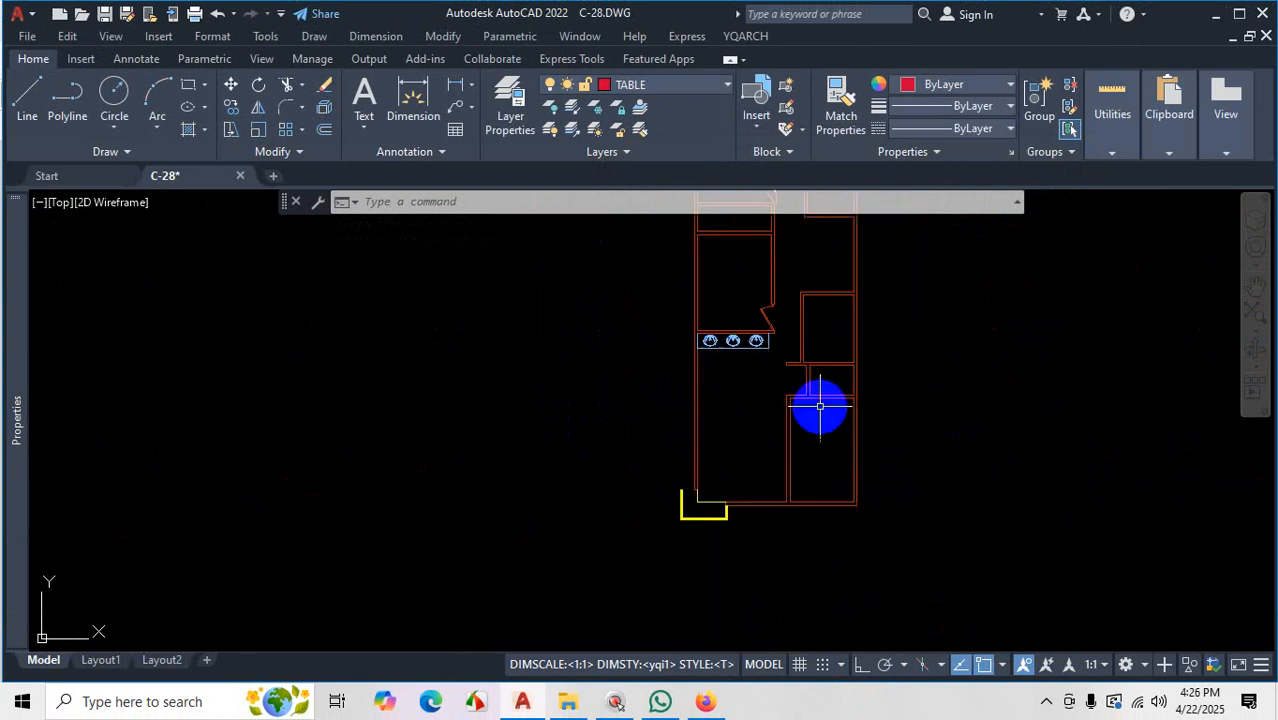
left_click(745, 36)
mouse_move(882, 134)
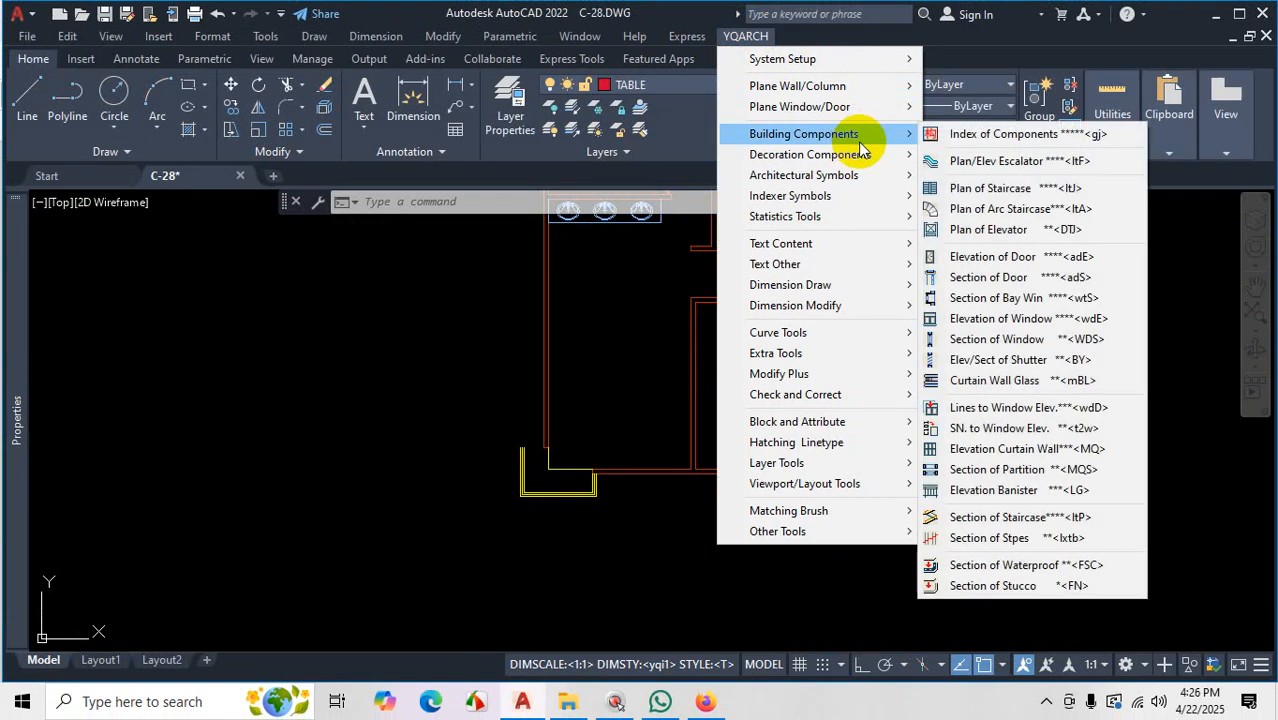
left_click(993, 210)
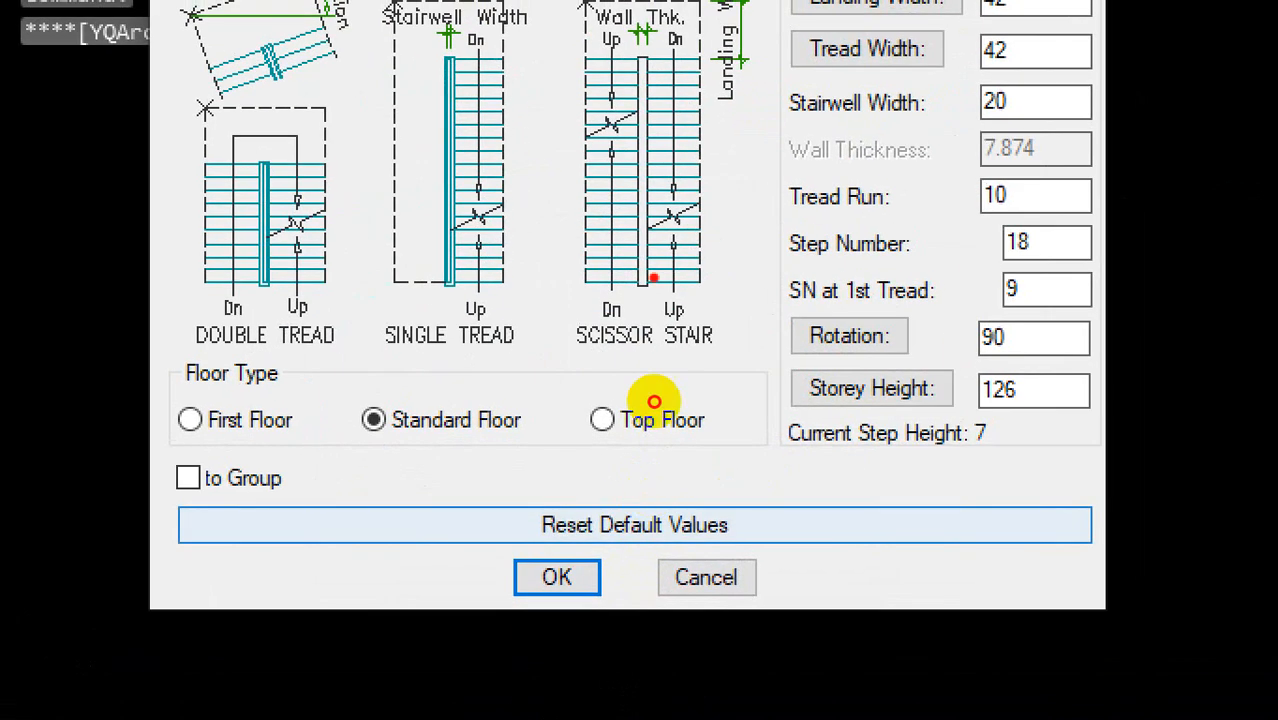
left_click_drag(726, 537, 696, 303)
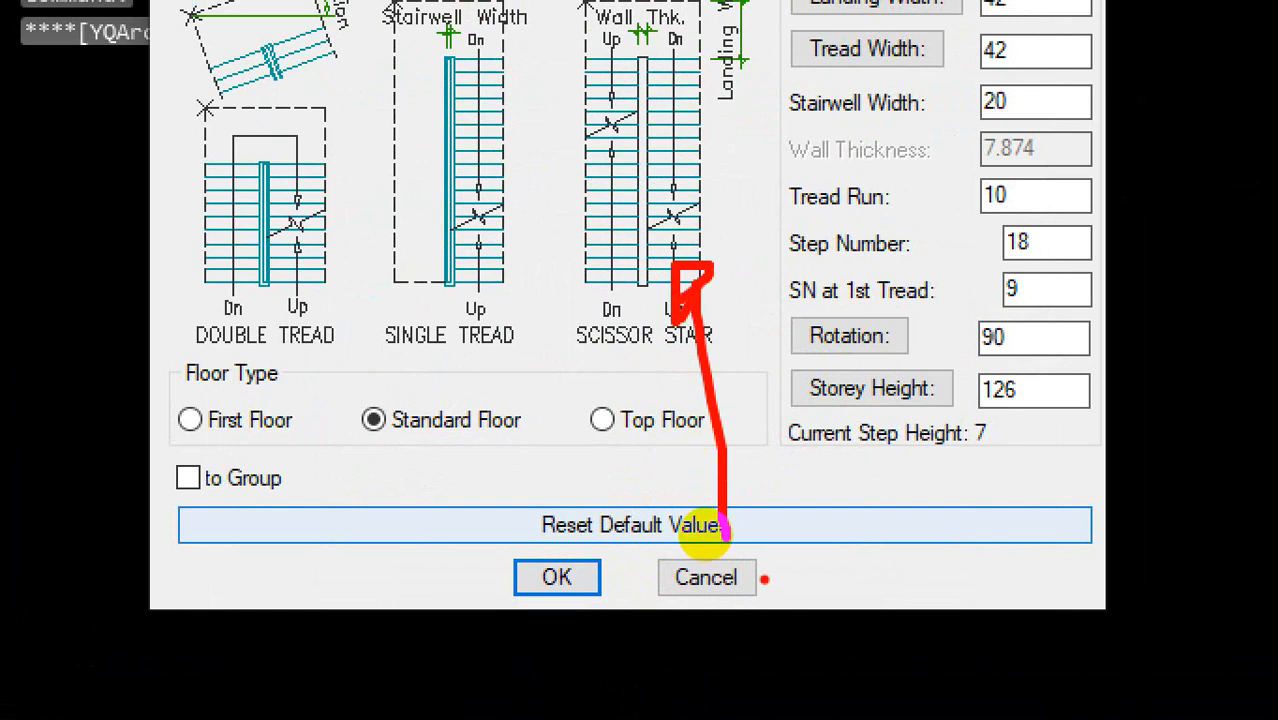
left_click_drag(768, 566, 804, 570)
left_click_drag(930, 282, 643, 258)
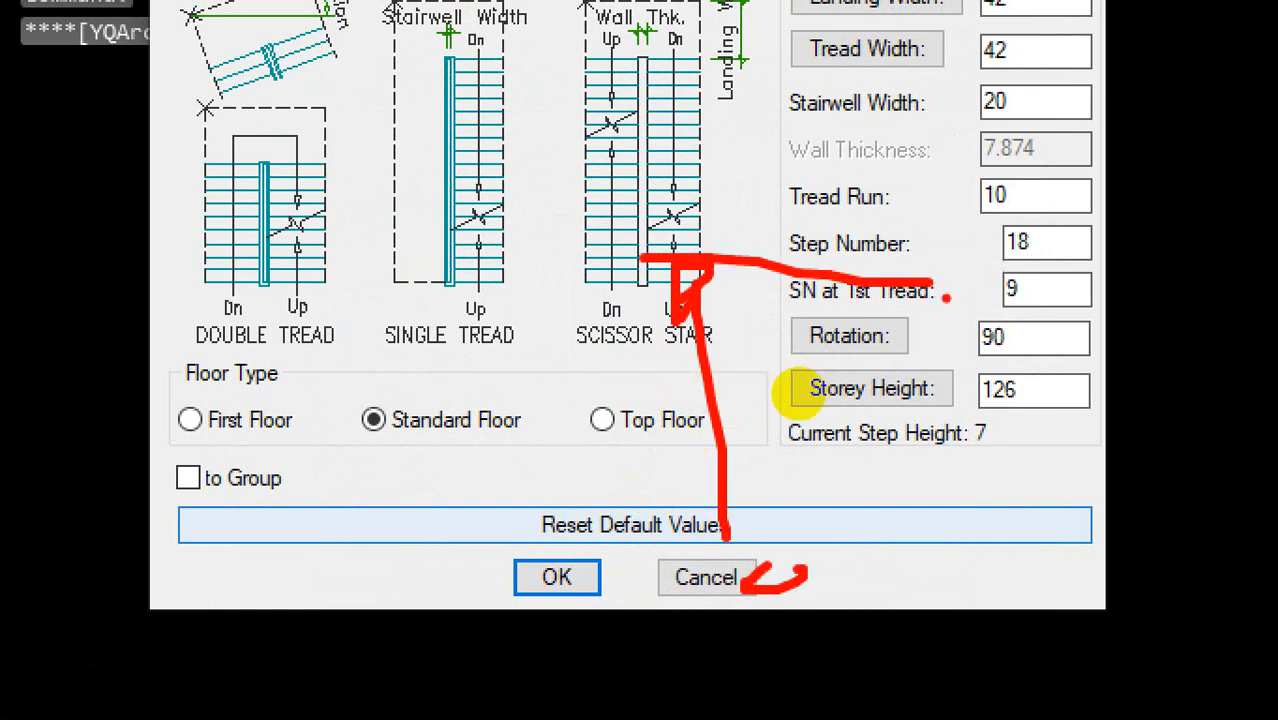
left_click_drag(970, 328, 1006, 328)
left_click_drag(701, 48, 706, 152)
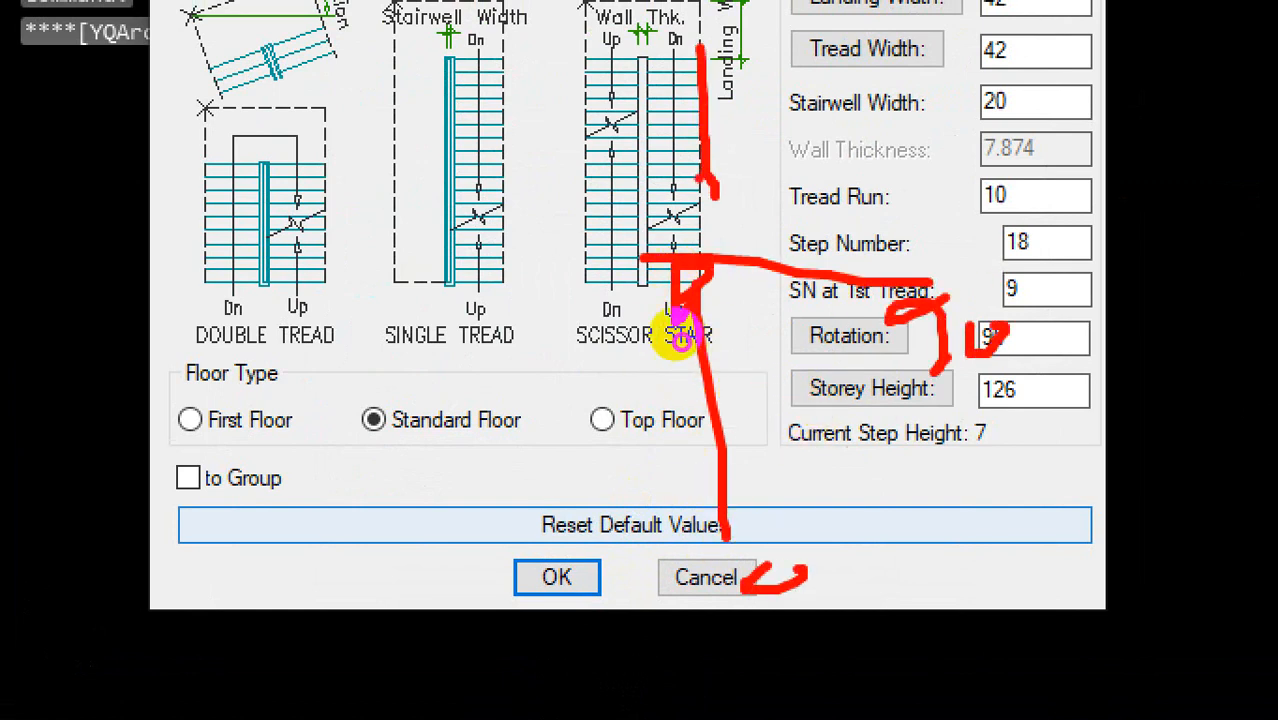
left_click_drag(818, 148, 738, 321)
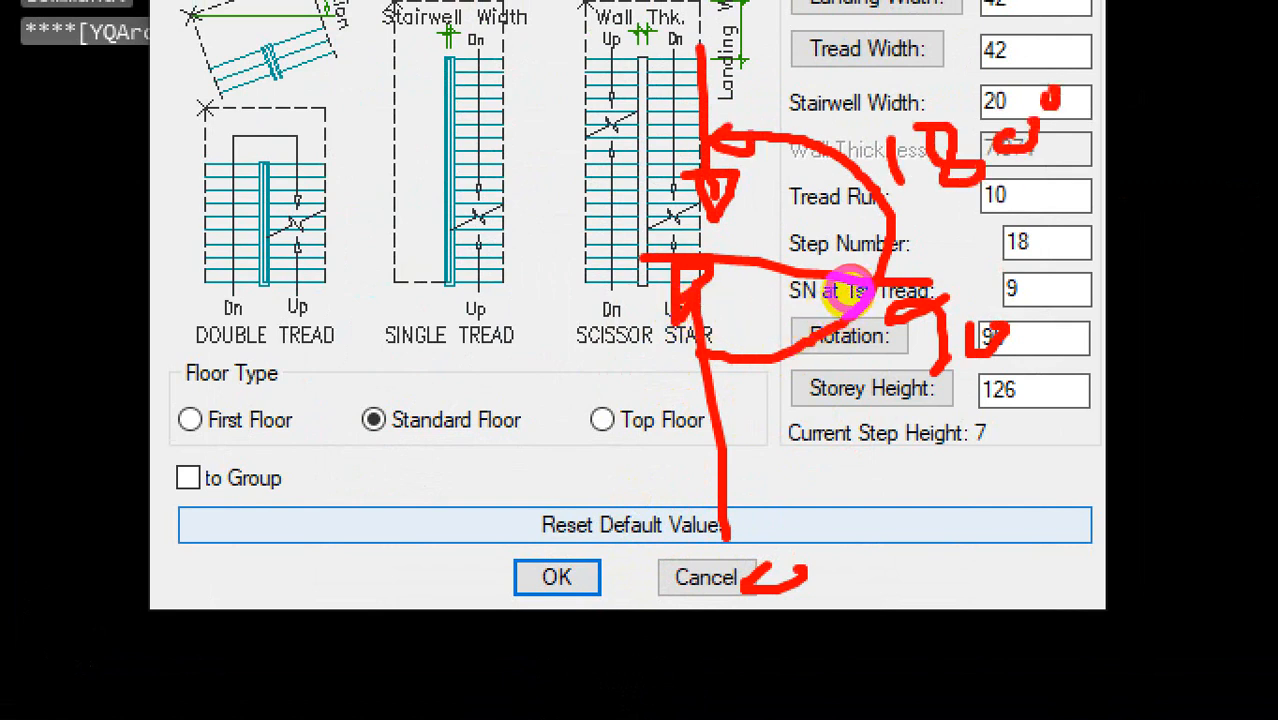
key("Escape")
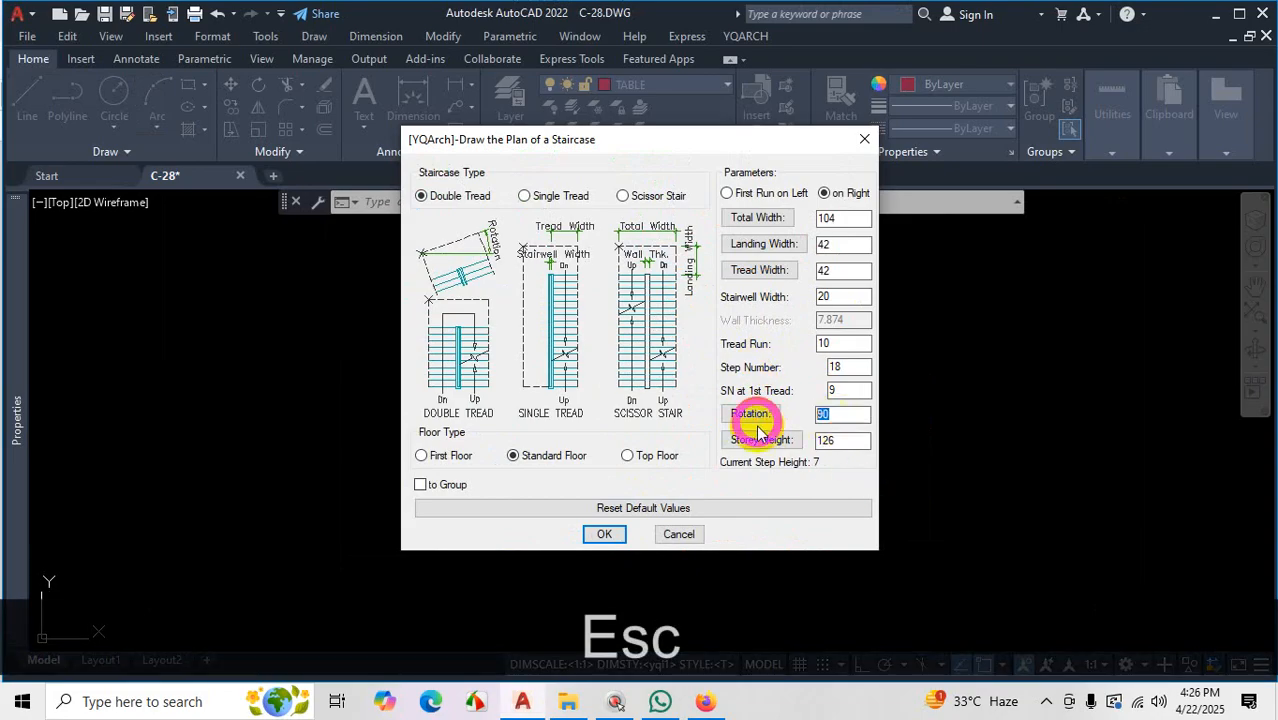
Set the double tread staircase's rotation to 180 and insert it at the inner lower-right corner of the second copy's lower-right room.
type("180")
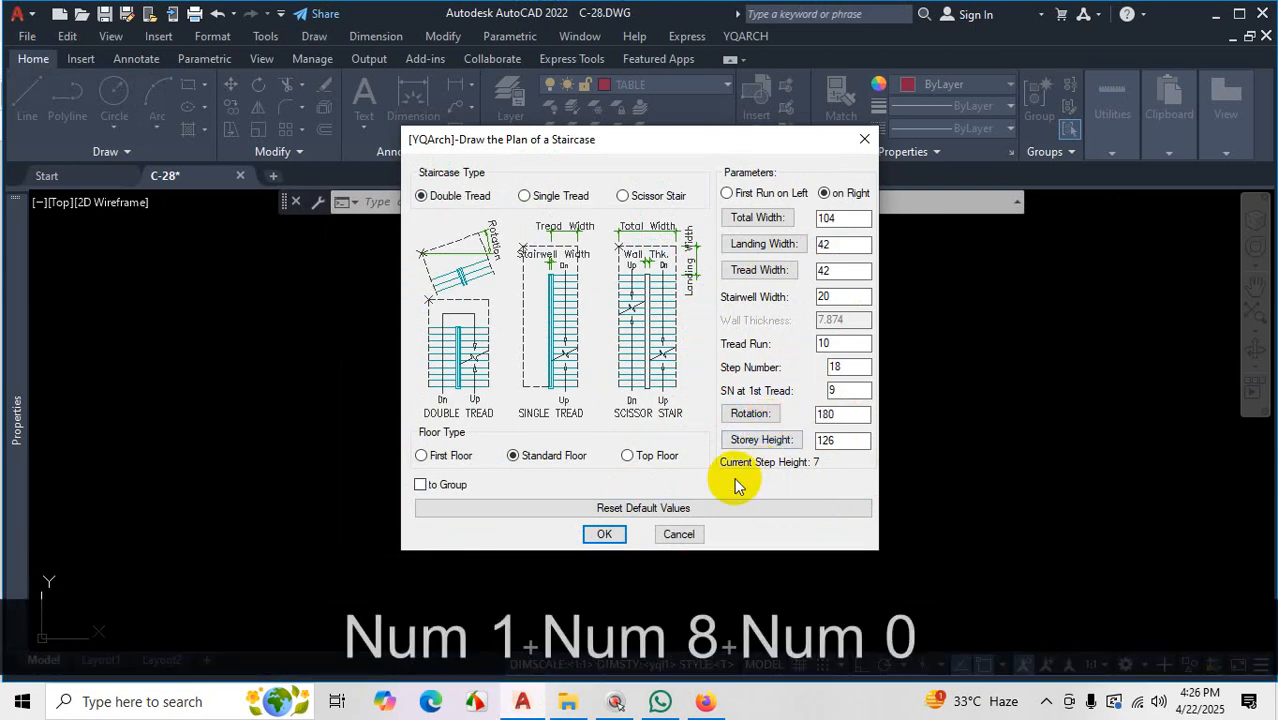
left_click(604, 533)
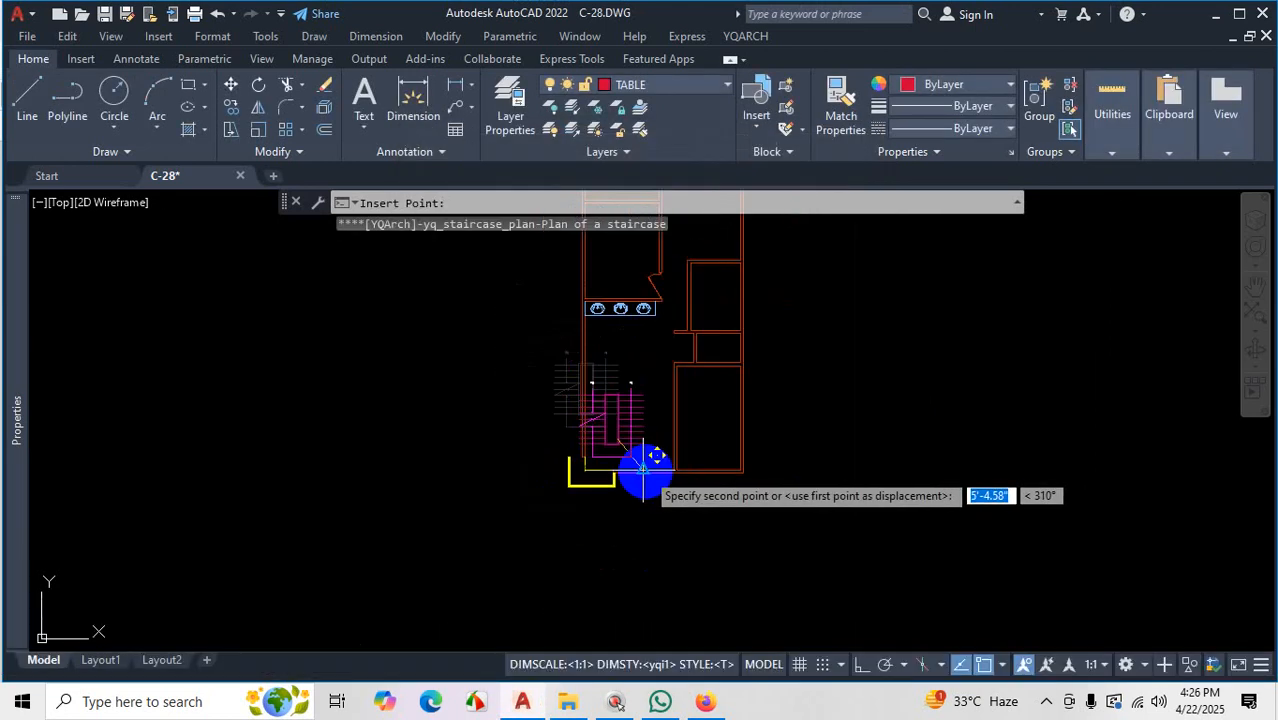
scroll(700, 495, "up", 4)
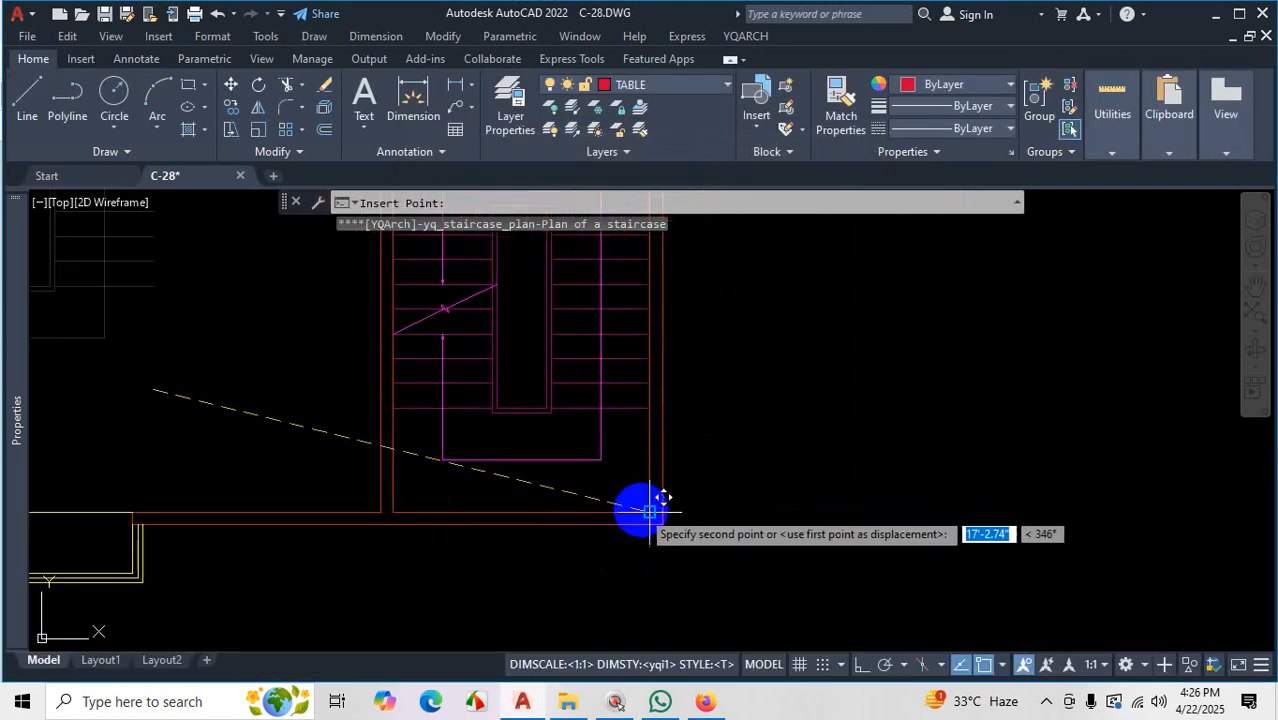
left_click(643, 512)
scroll(655, 540, "down", 4)
scroll(660, 551, "up", 2)
scroll(600, 510, "down", 7)
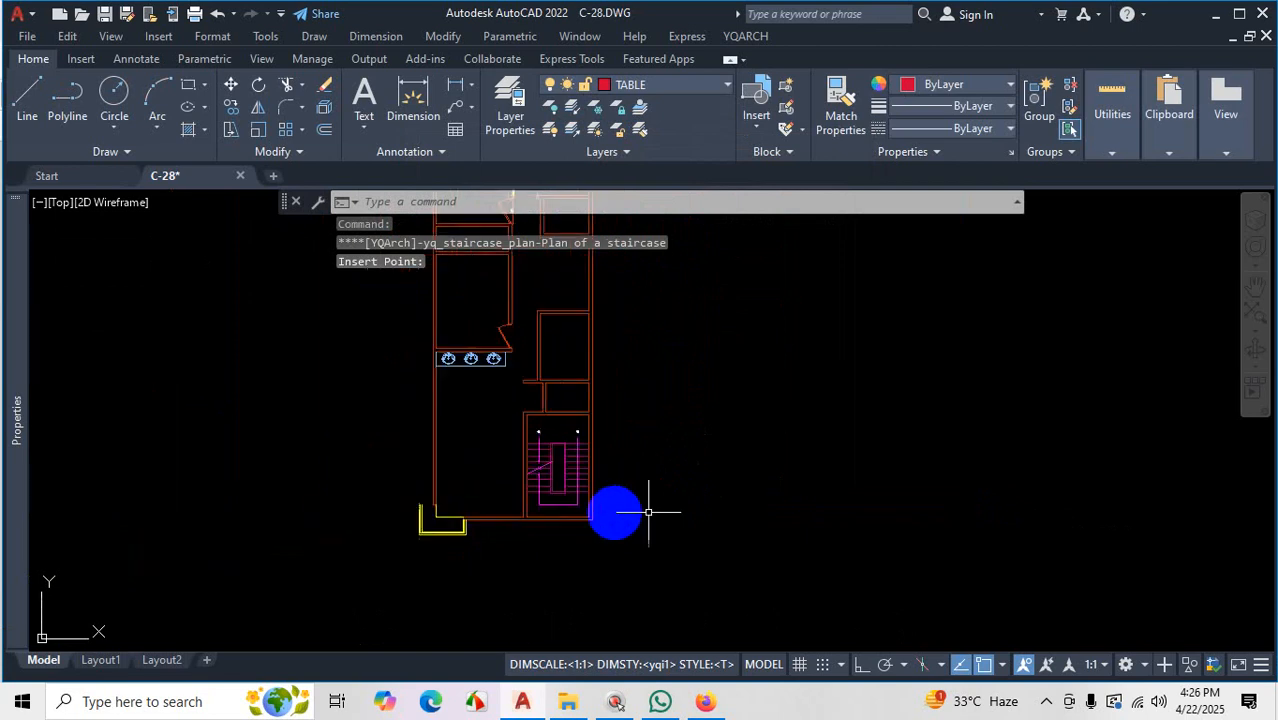
Configure a YQArch double tread staircase with rotation -90 for the upper-right room of the third copy, the one rotated 270°.
scroll(820, 535, "up", 8)
scroll(901, 422, "down", 2)
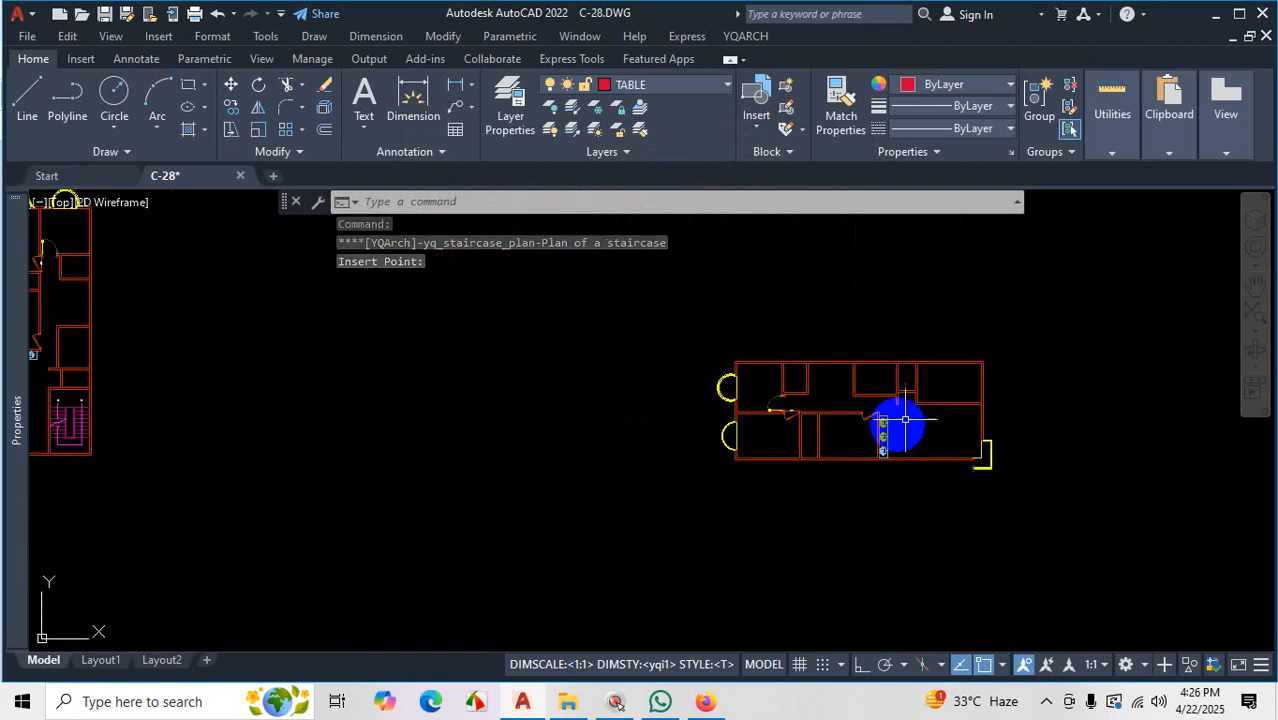
scroll(833, 400, "up", 4)
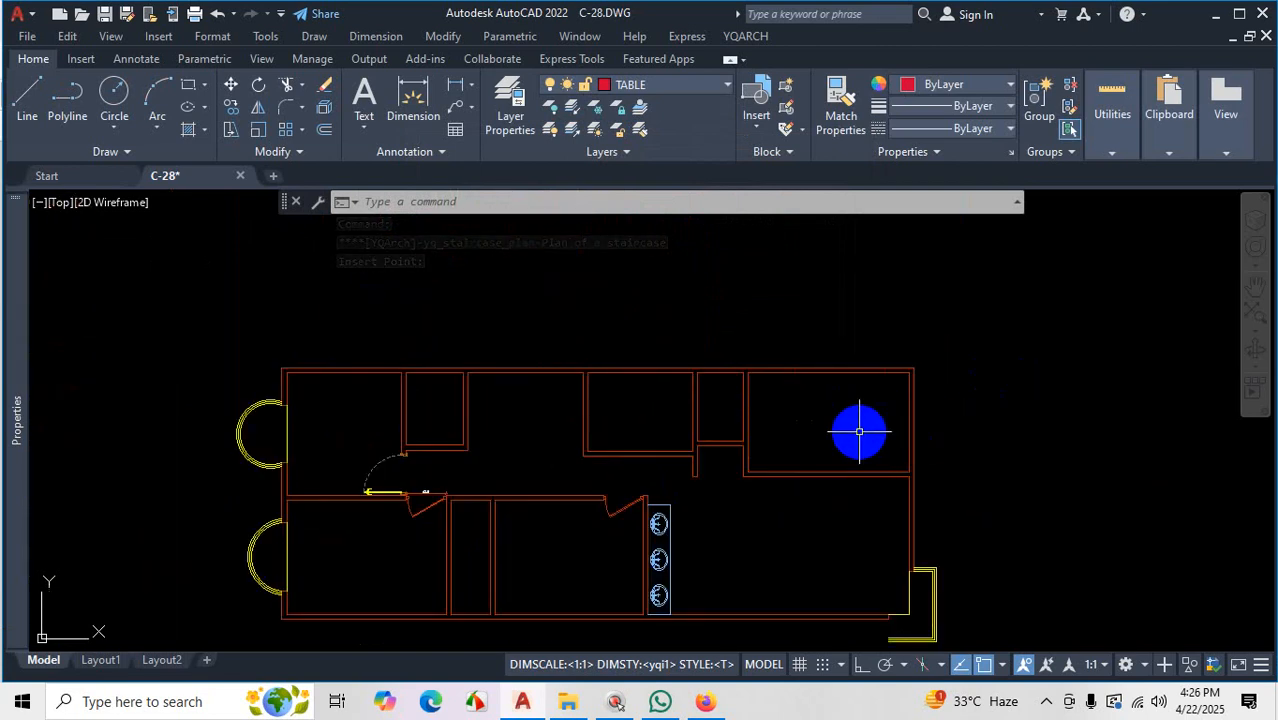
left_click(742, 37)
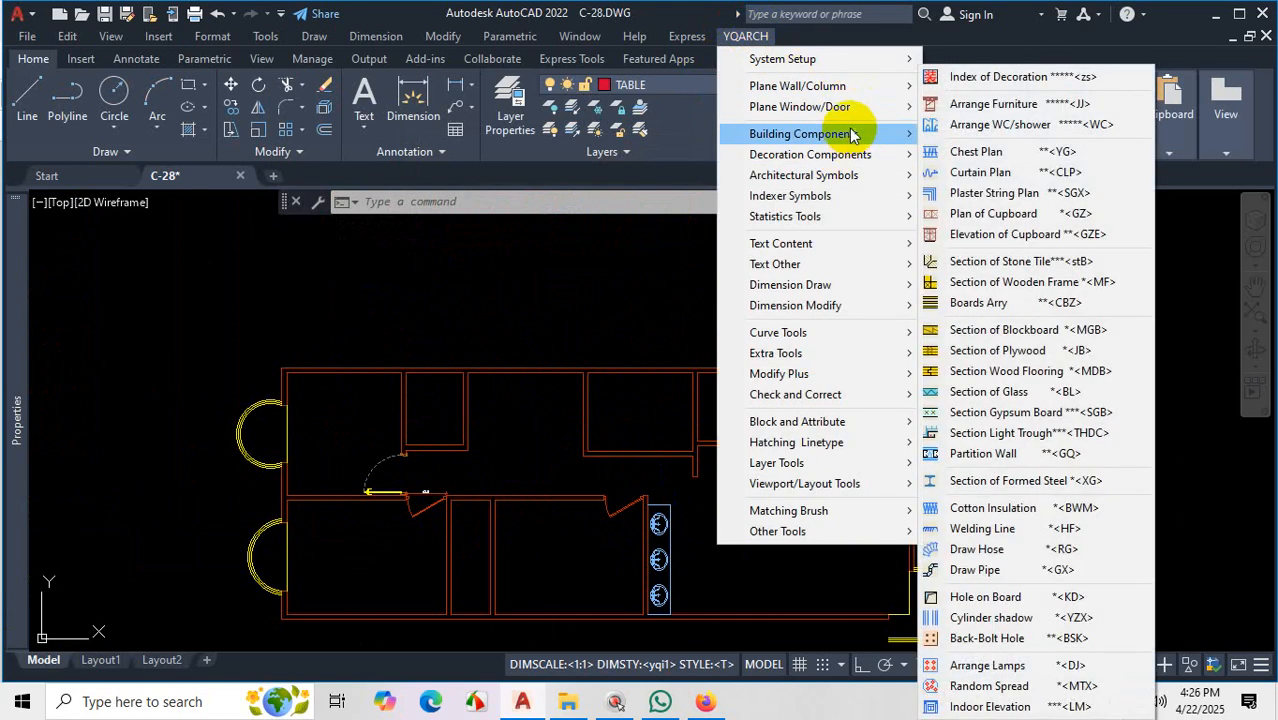
mouse_move(850, 134)
left_click(1000, 188)
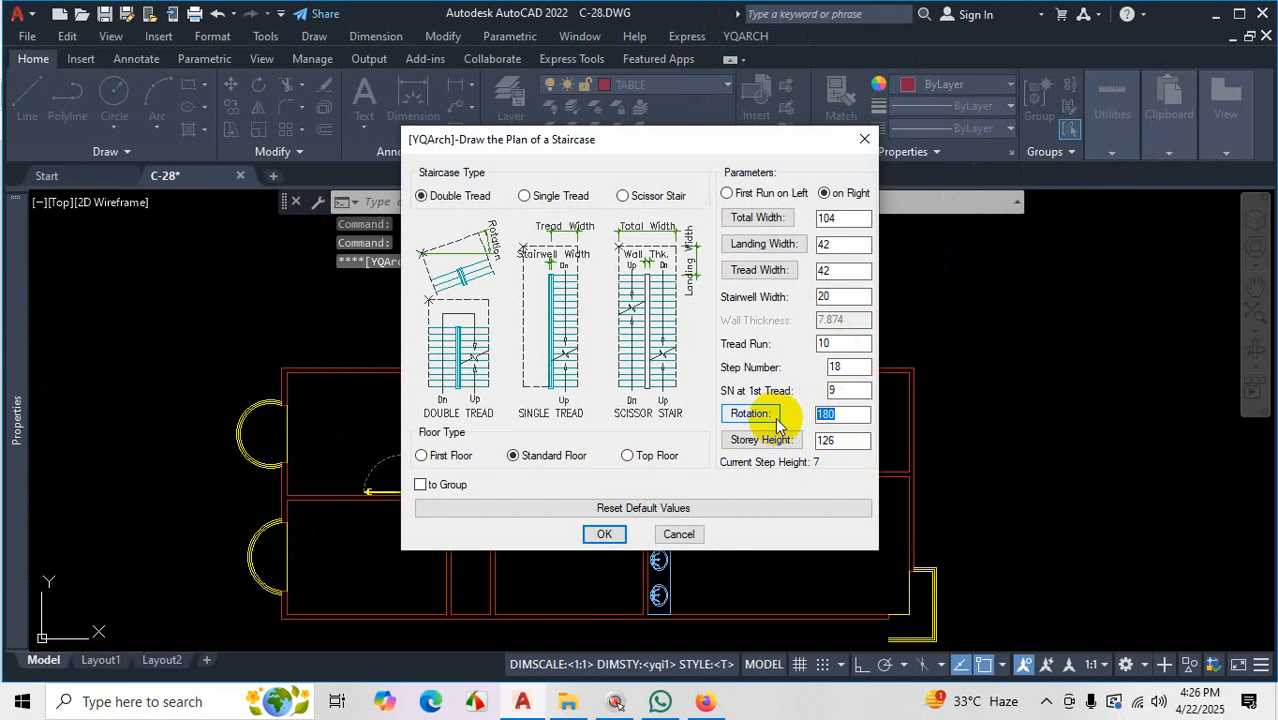
type("-90")
key("Return")
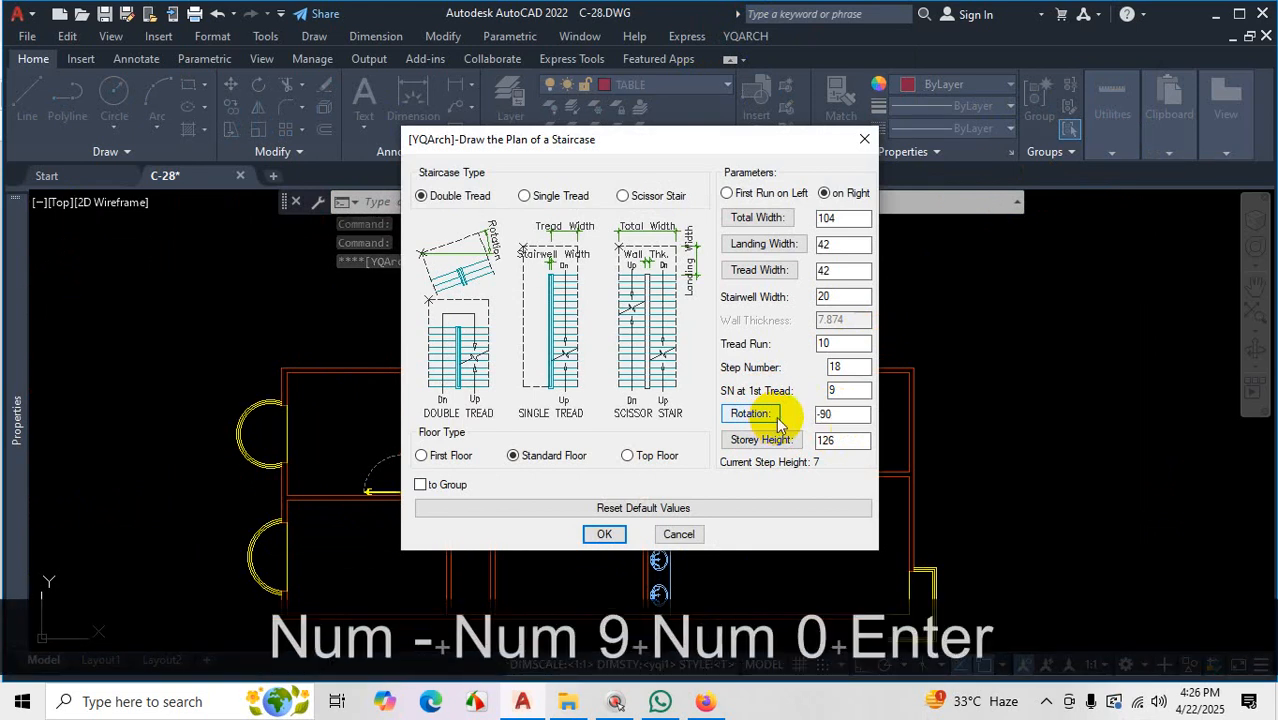
left_click(604, 533)
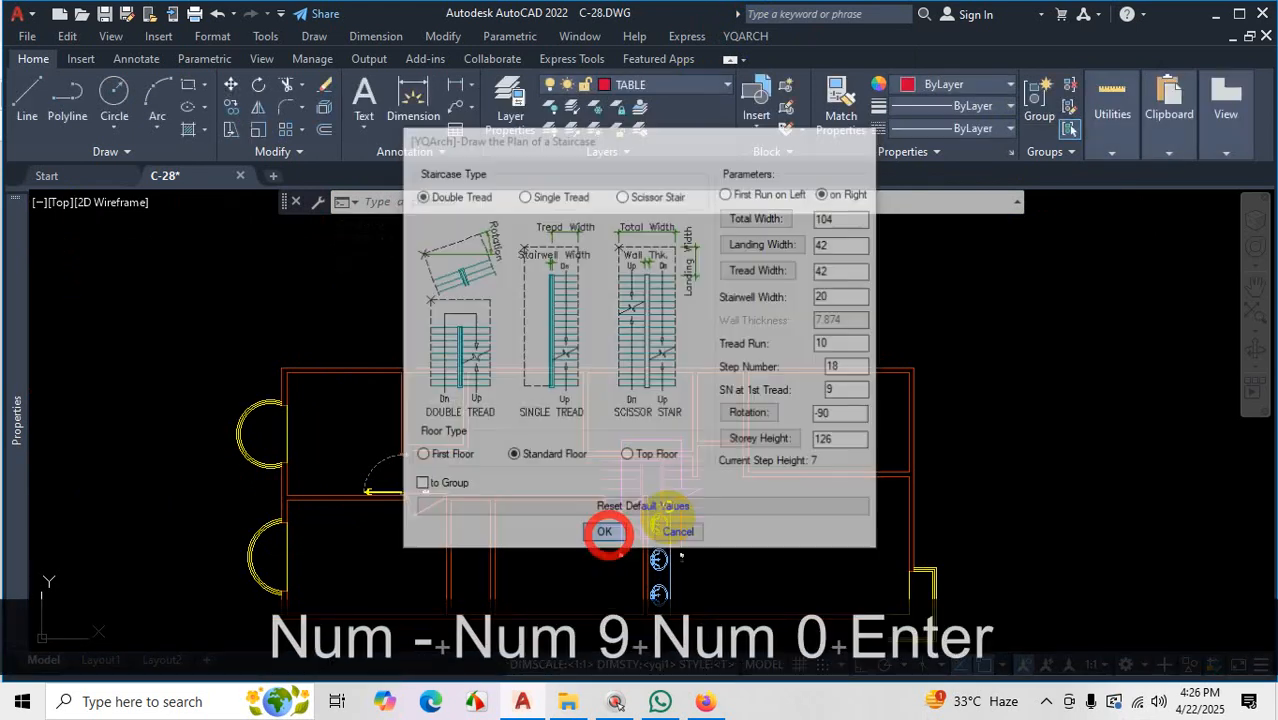
Insert the staircase at the inner upper-right corner of the third rotated copy's upper-right room.
scroll(827, 331, "up", 5)
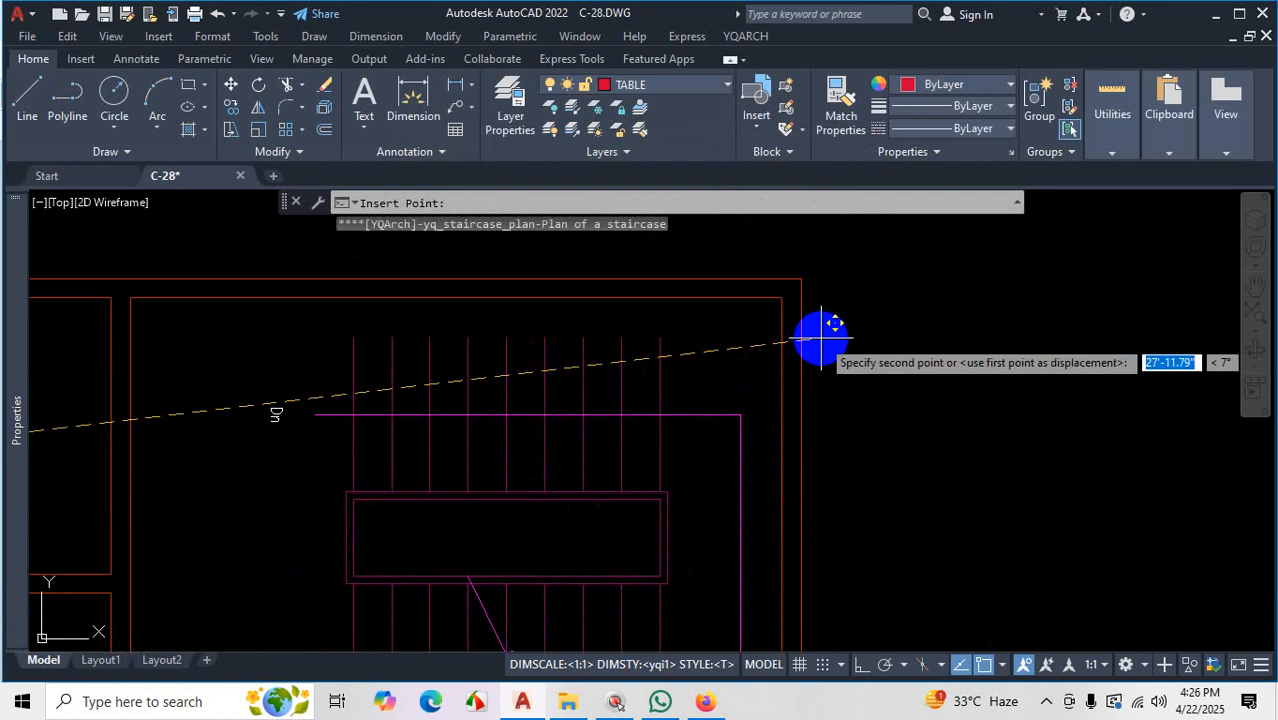
left_click(785, 300)
scroll(812, 322, "down", 4)
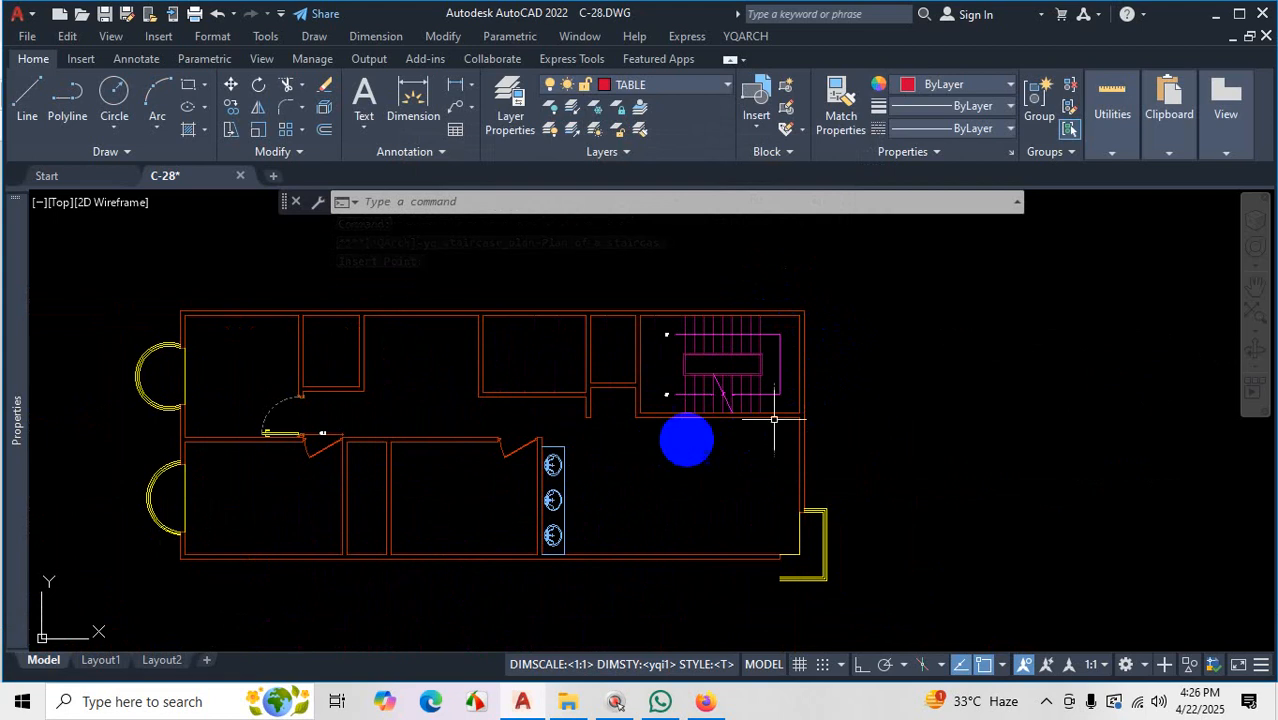
Examine the staircases inserted in the three rotated plan copies and compare their orientations.
scroll(673, 323, "up", 2)
scroll(801, 349, "down", 5)
scroll(801, 349, "down", 3)
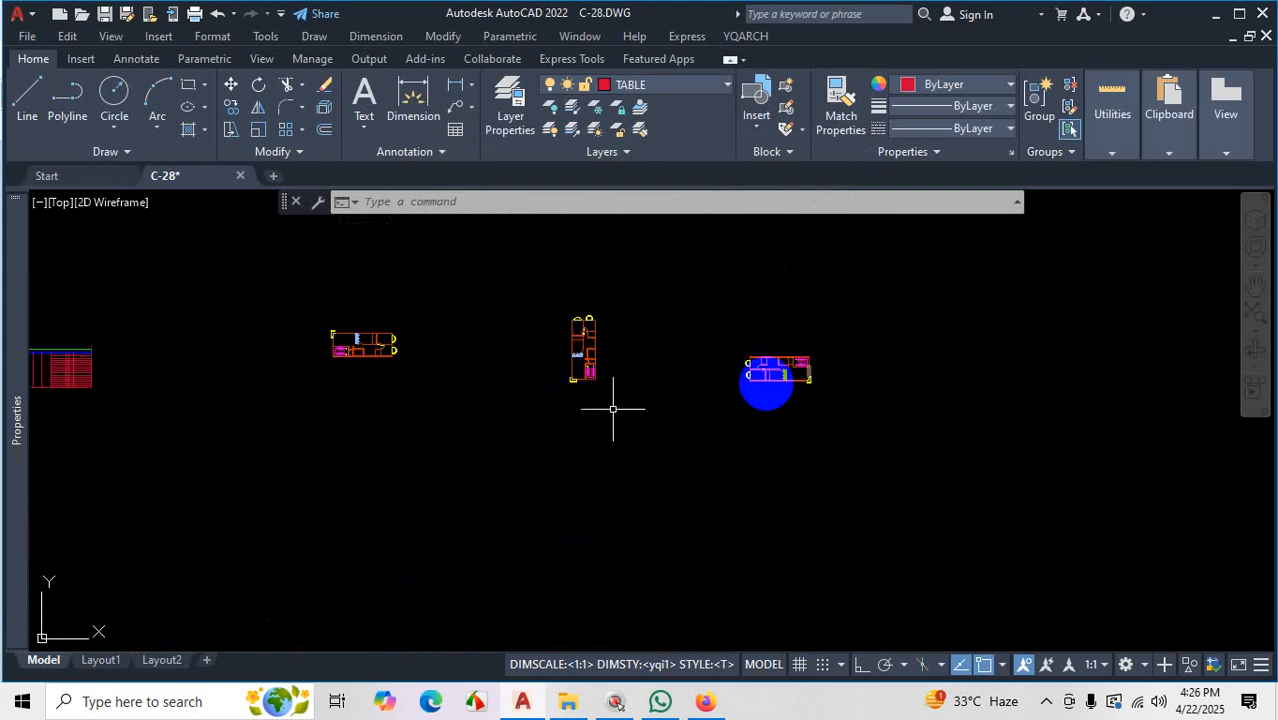
scroll(571, 360, "up", 3)
scroll(748, 434, "up", 5)
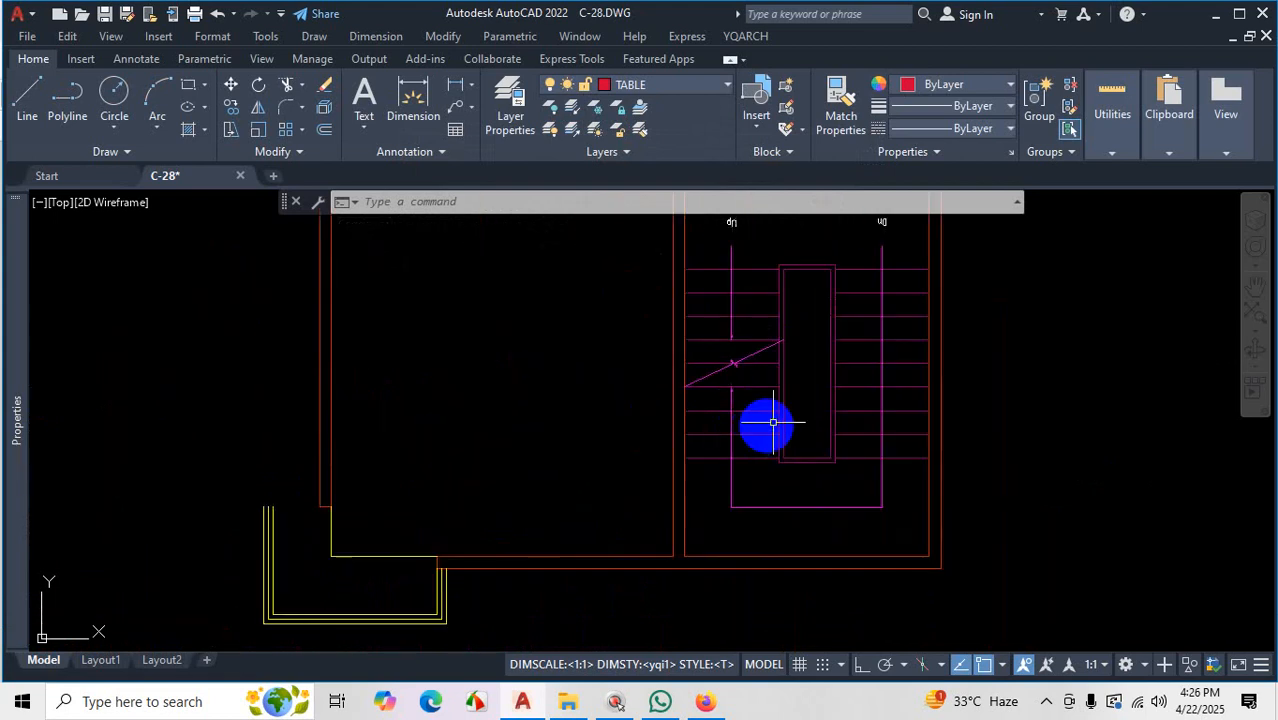
scroll(856, 399, "down", 4)
scroll(516, 394, "up", 4)
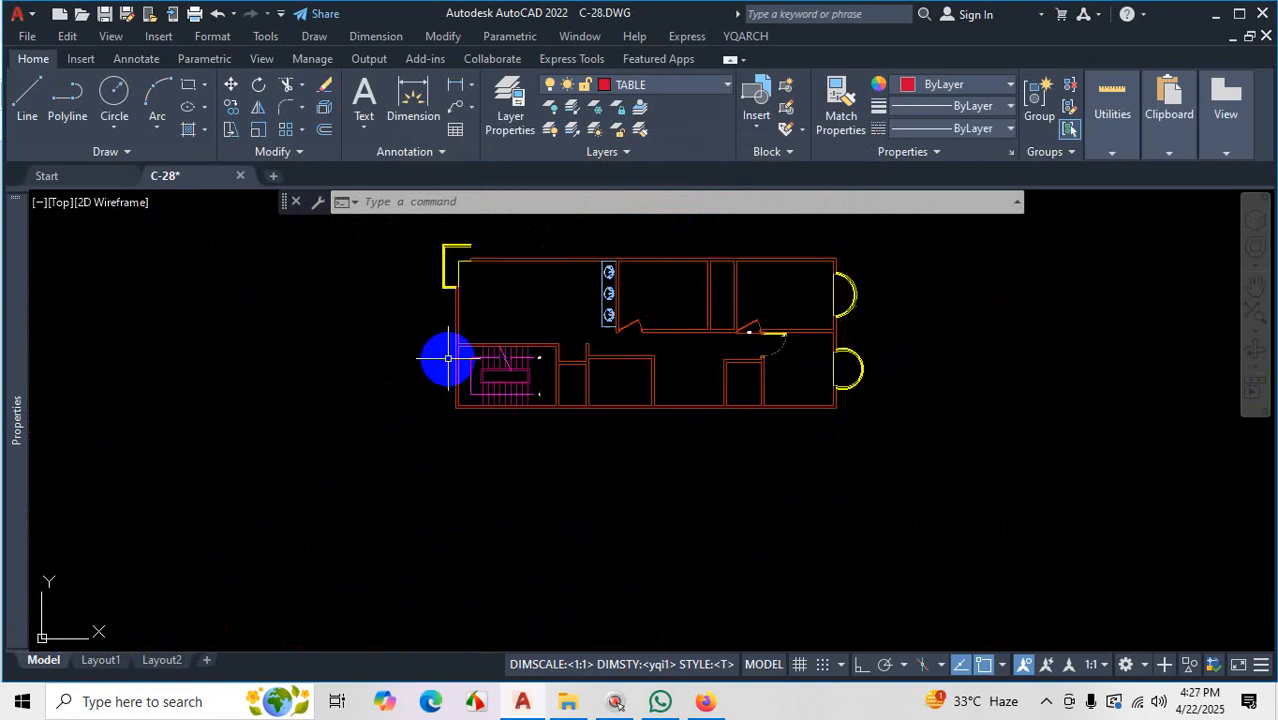
scroll(448, 358, "up", 4)
scroll(756, 428, "down", 6)
scroll(801, 445, "up", 2)
scroll(577, 450, "down", 3)
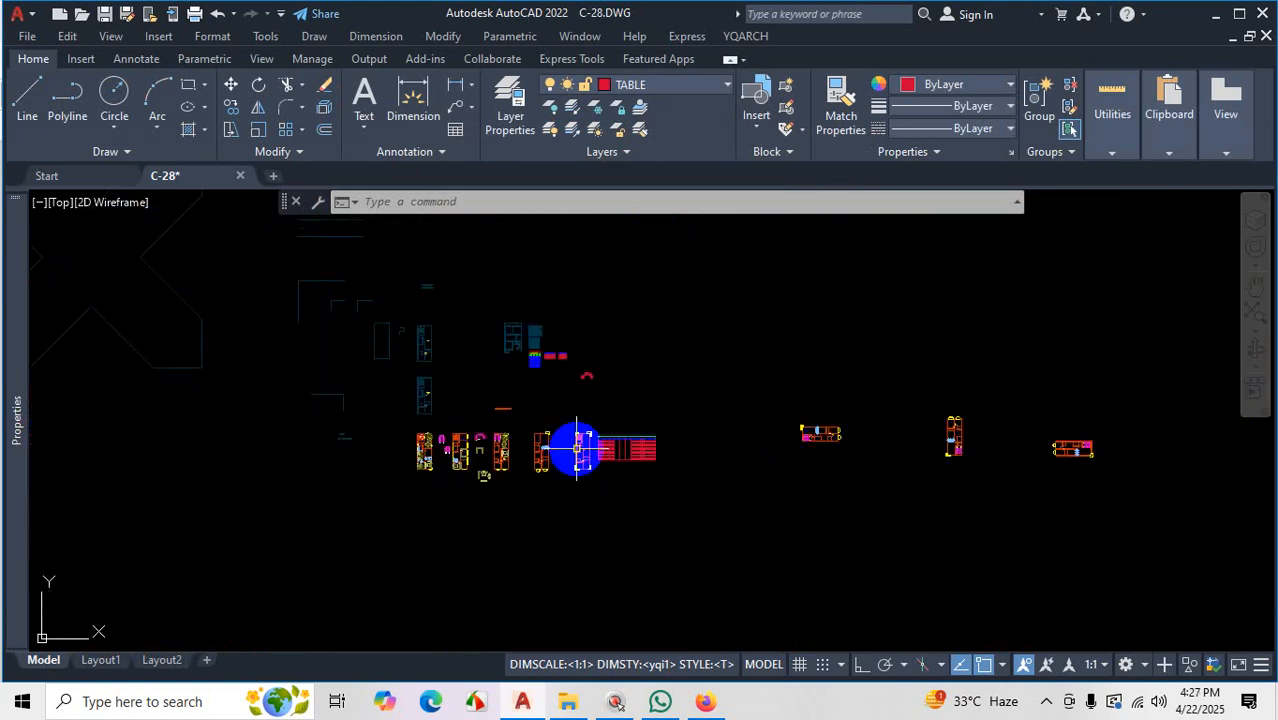
Make the STAIR layer current by matching a tread line of the staircase in the furnished, unrotated plan.
scroll(450, 435, "up", 7)
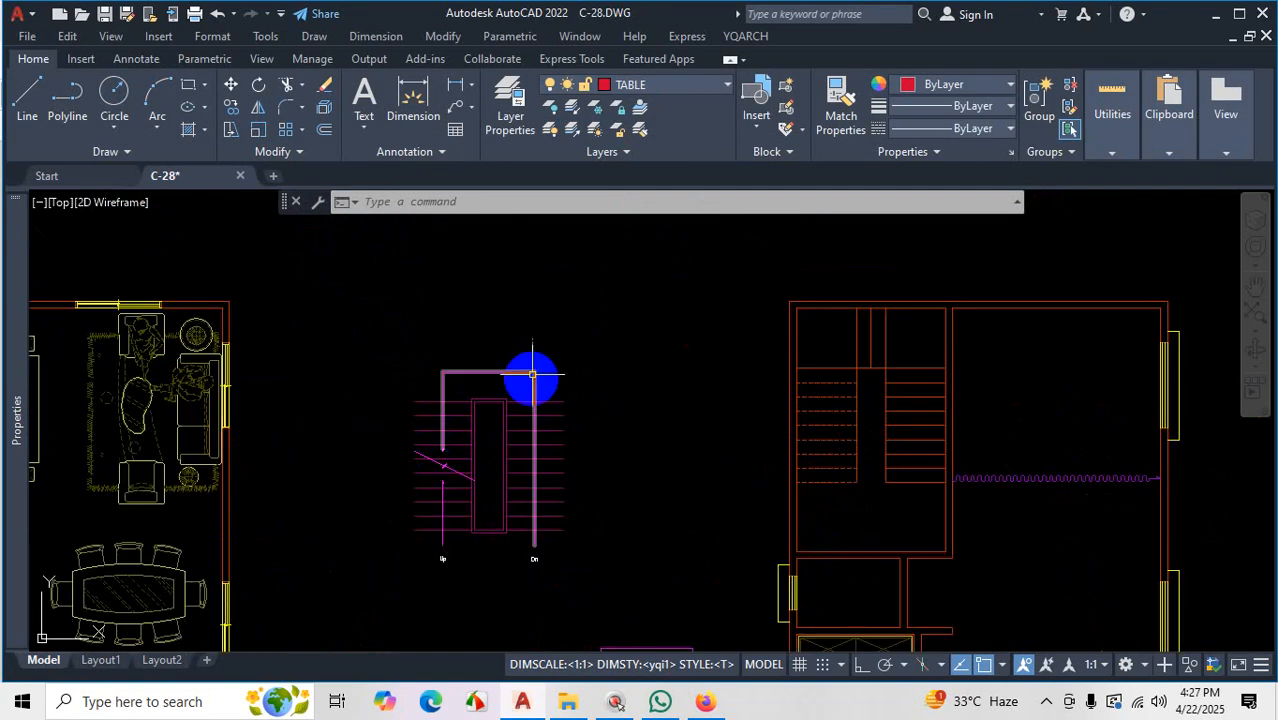
scroll(528, 371, "down", 3)
scroll(836, 397, "up", 5)
scroll(870, 458, "down", 1)
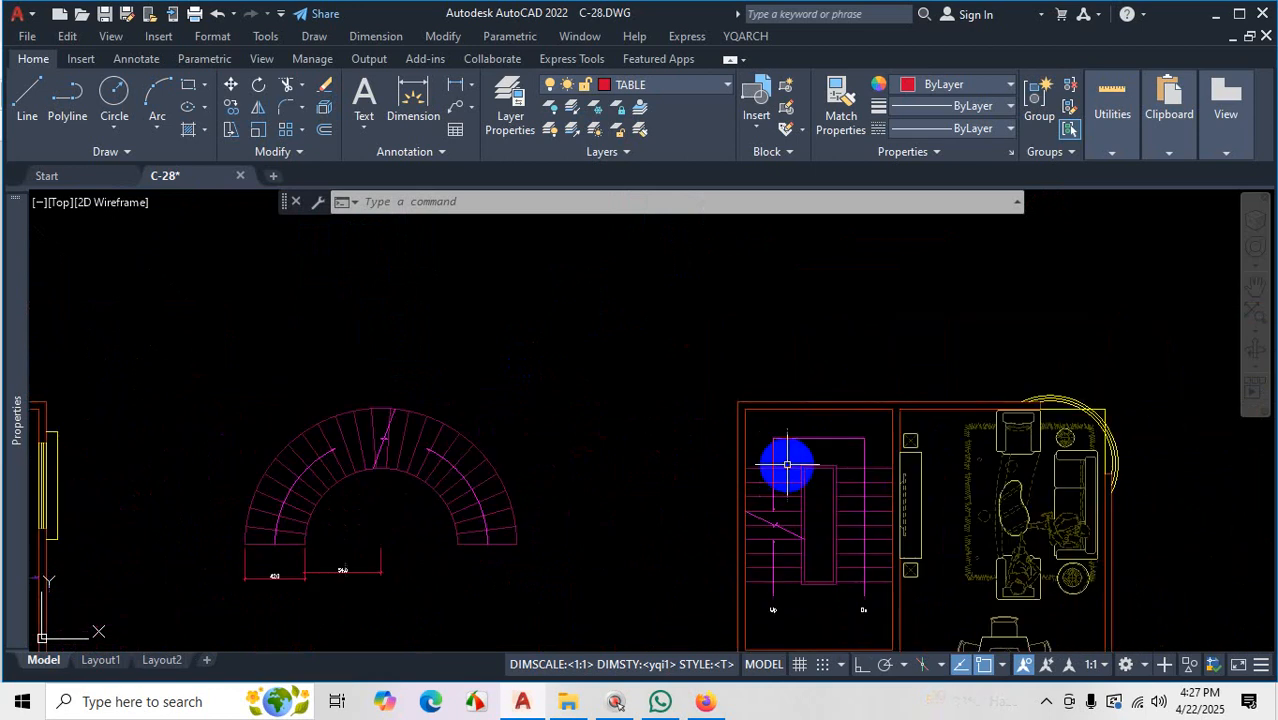
scroll(709, 476, "up", 3)
scroll(705, 470, "up", 2)
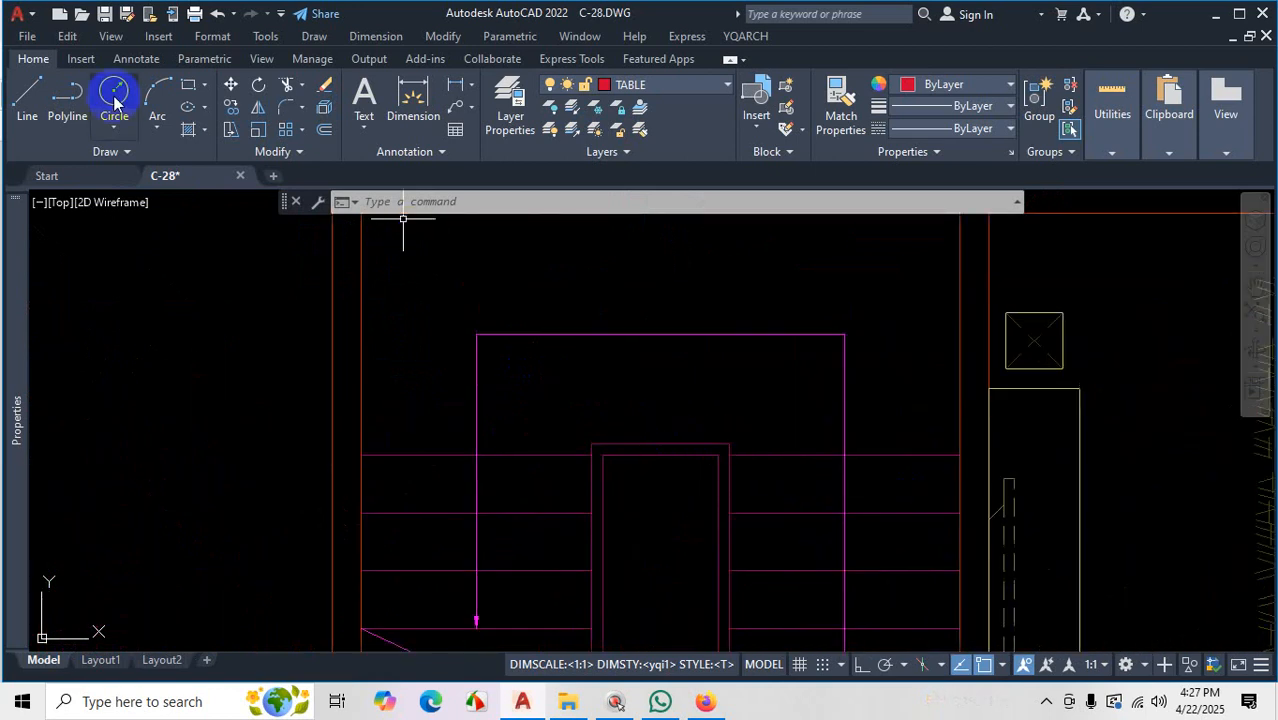
left_click(640, 110)
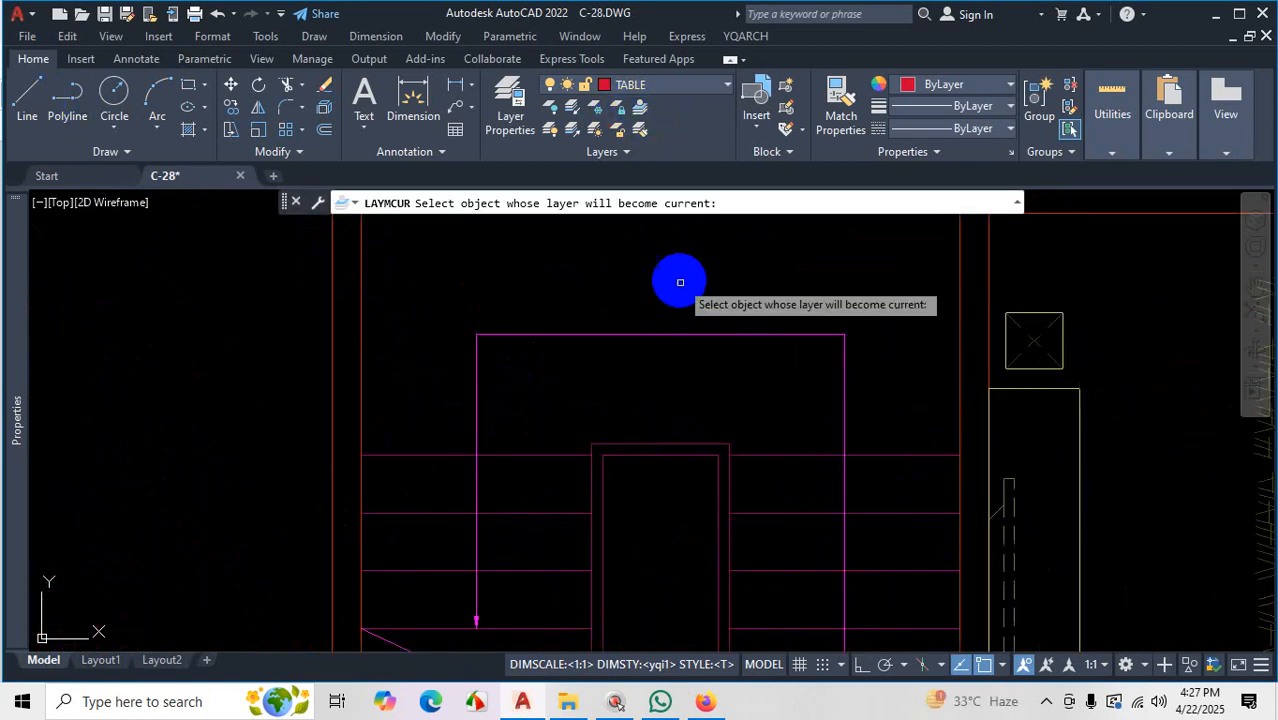
left_click(781, 456)
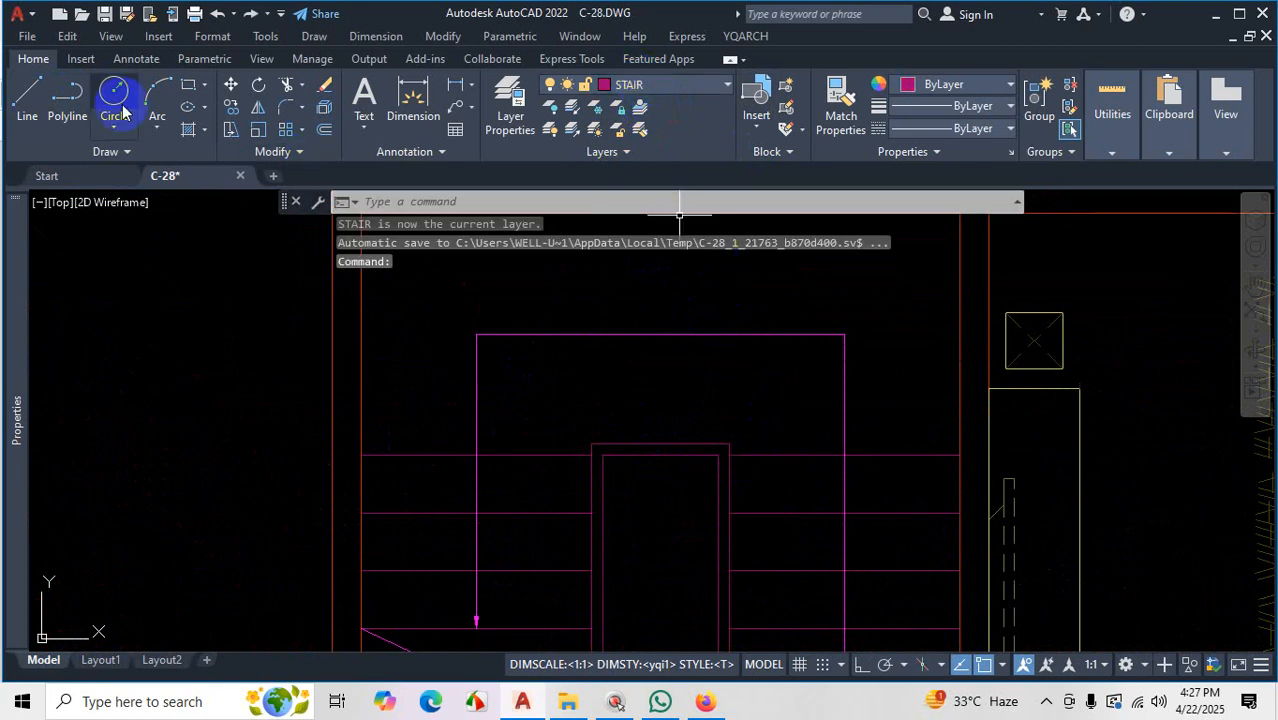
Draw a line from the stairwell's upper-left outer corner straight up to the inner face of the stair room's upper wall.
left_click(21, 104)
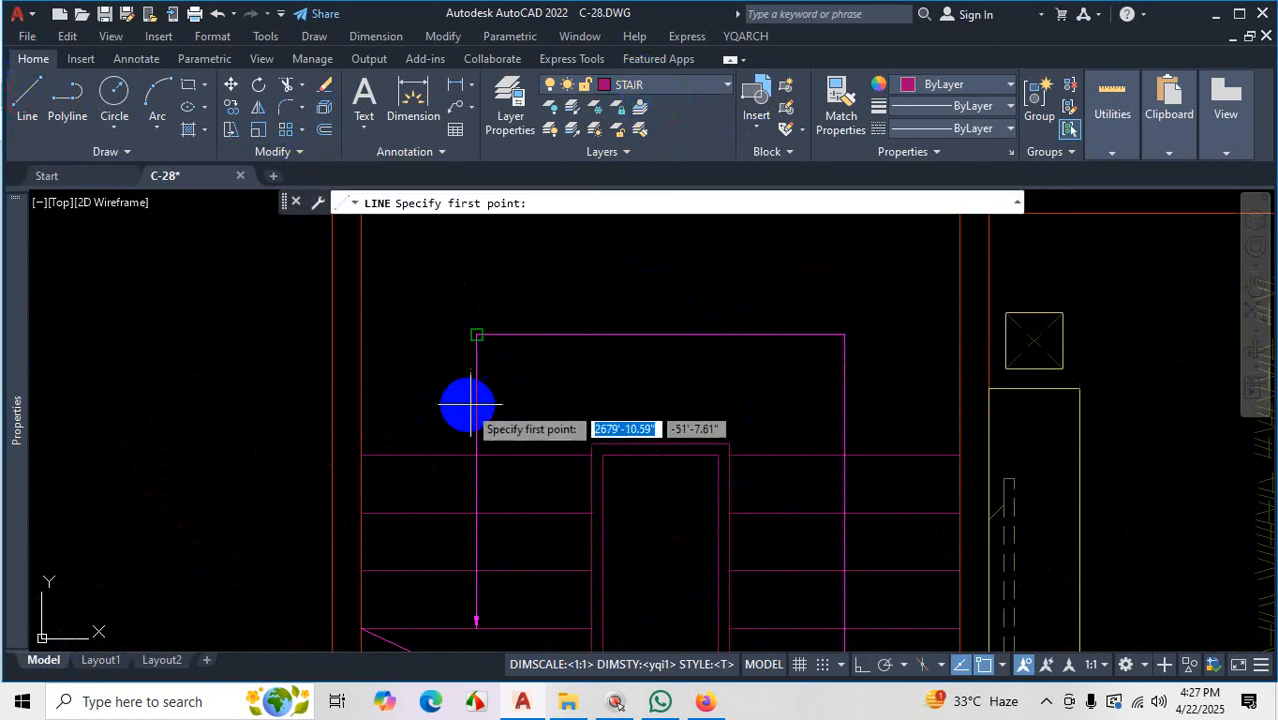
left_click(591, 443)
scroll(585, 437, "down", 3)
scroll(593, 402, "up", 2)
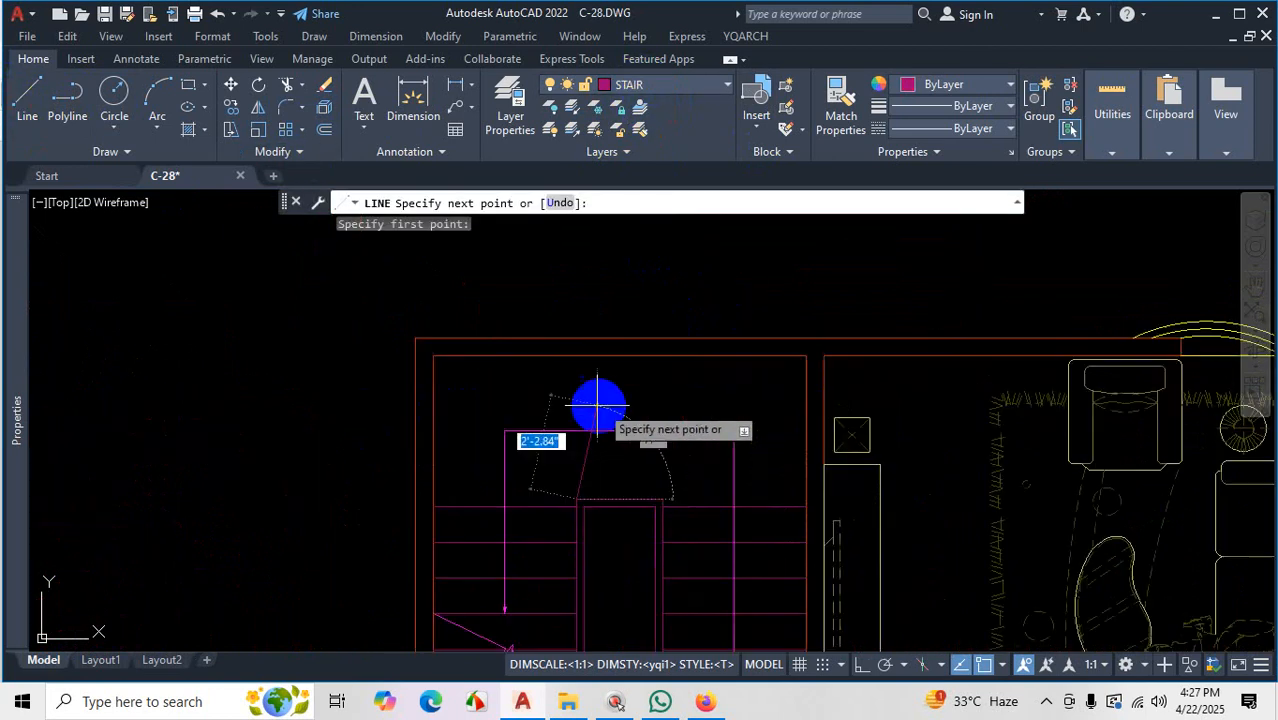
left_click(576, 355)
key("Escape")
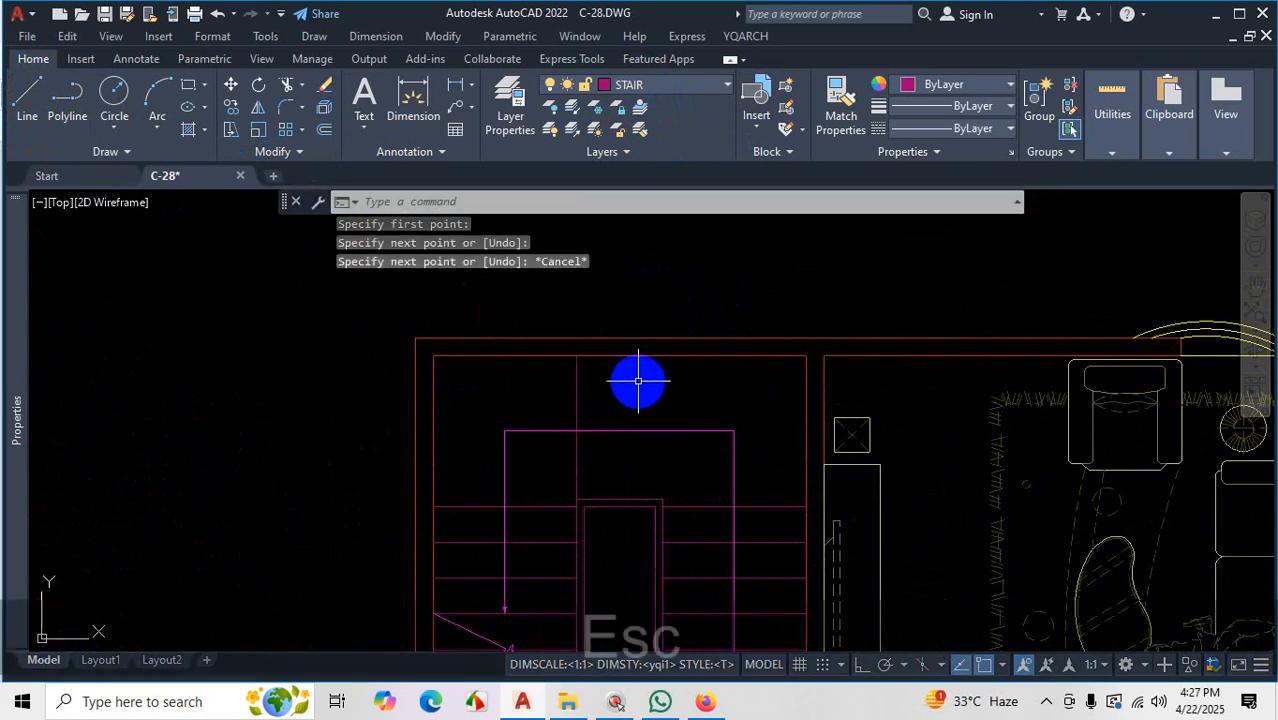
Offset the landing line in the furnished plan's stair room 10" to the right, twice in succession.
type("o")
key("Return")
type("10")
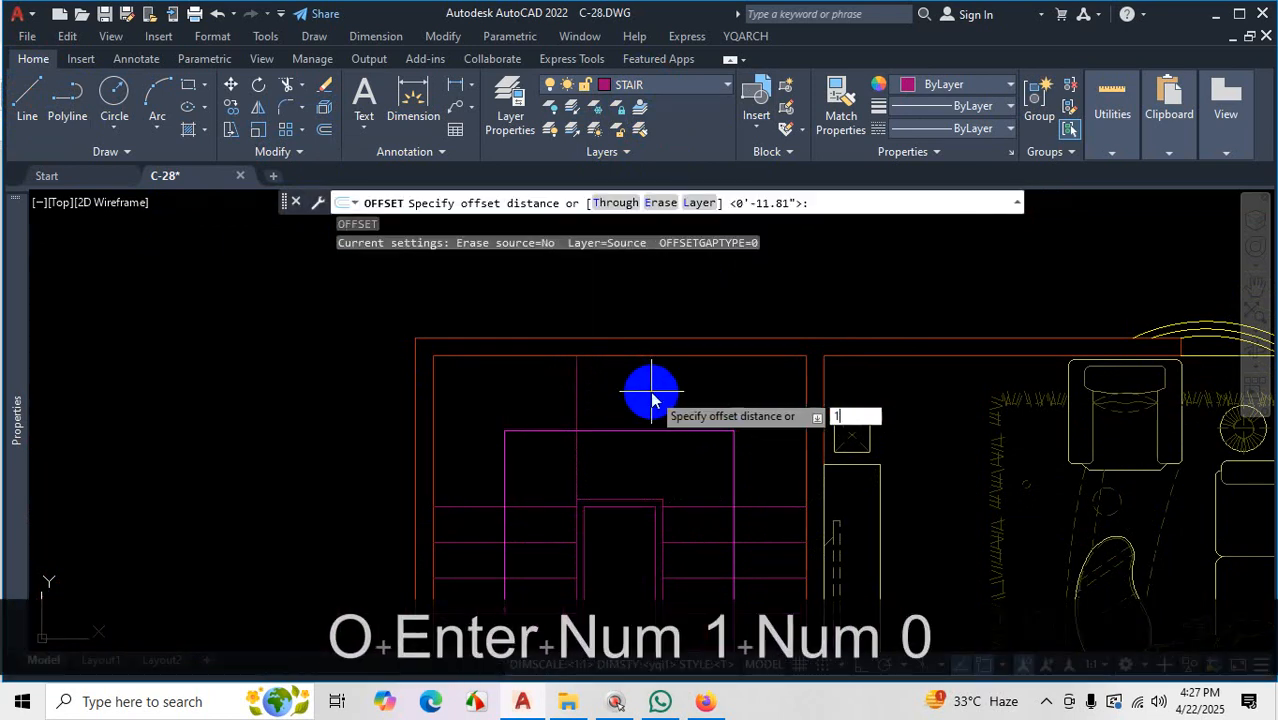
key("Return")
left_click(580, 390)
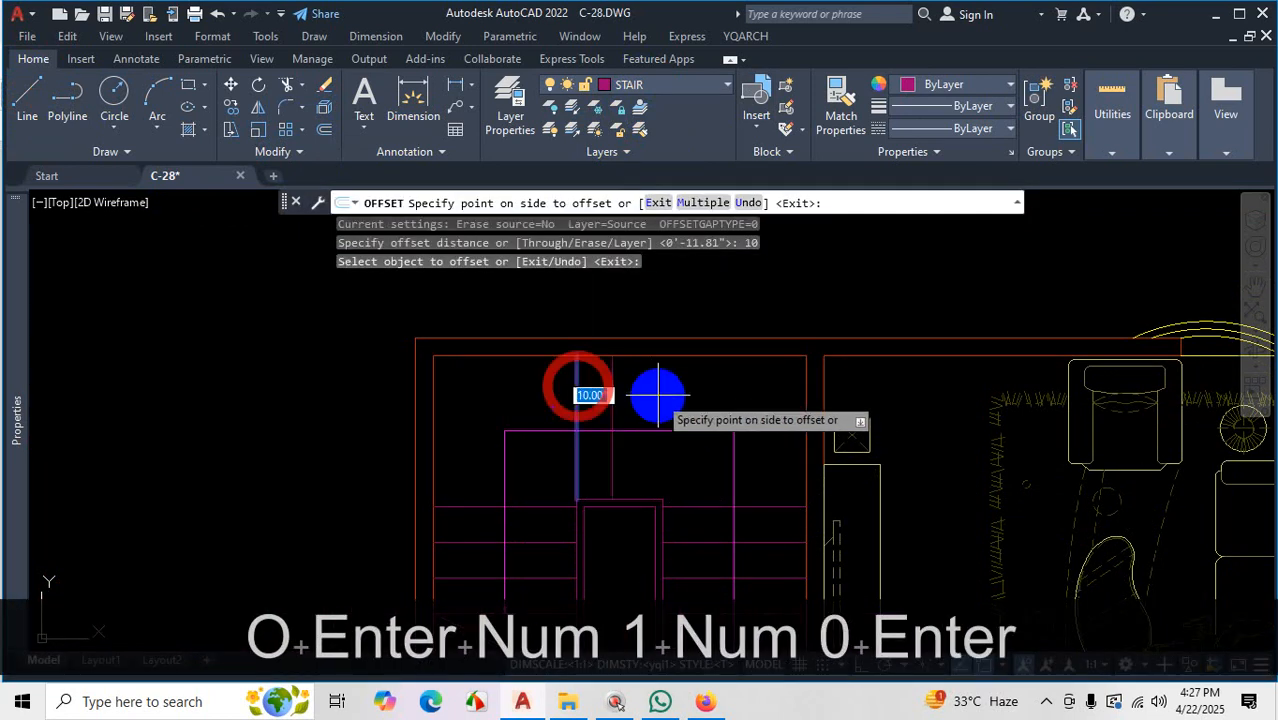
left_click(659, 394)
left_click(611, 394)
left_click(665, 395)
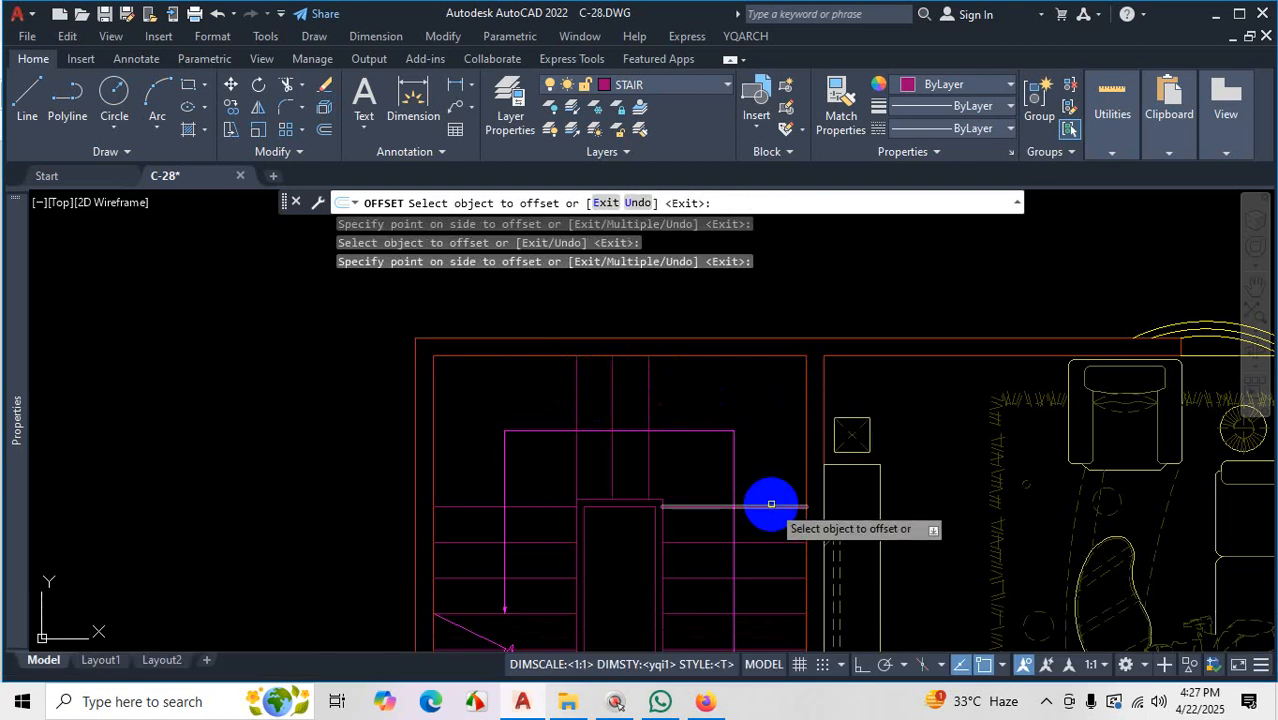
key("Escape")
scroll(611, 516, "up", 3)
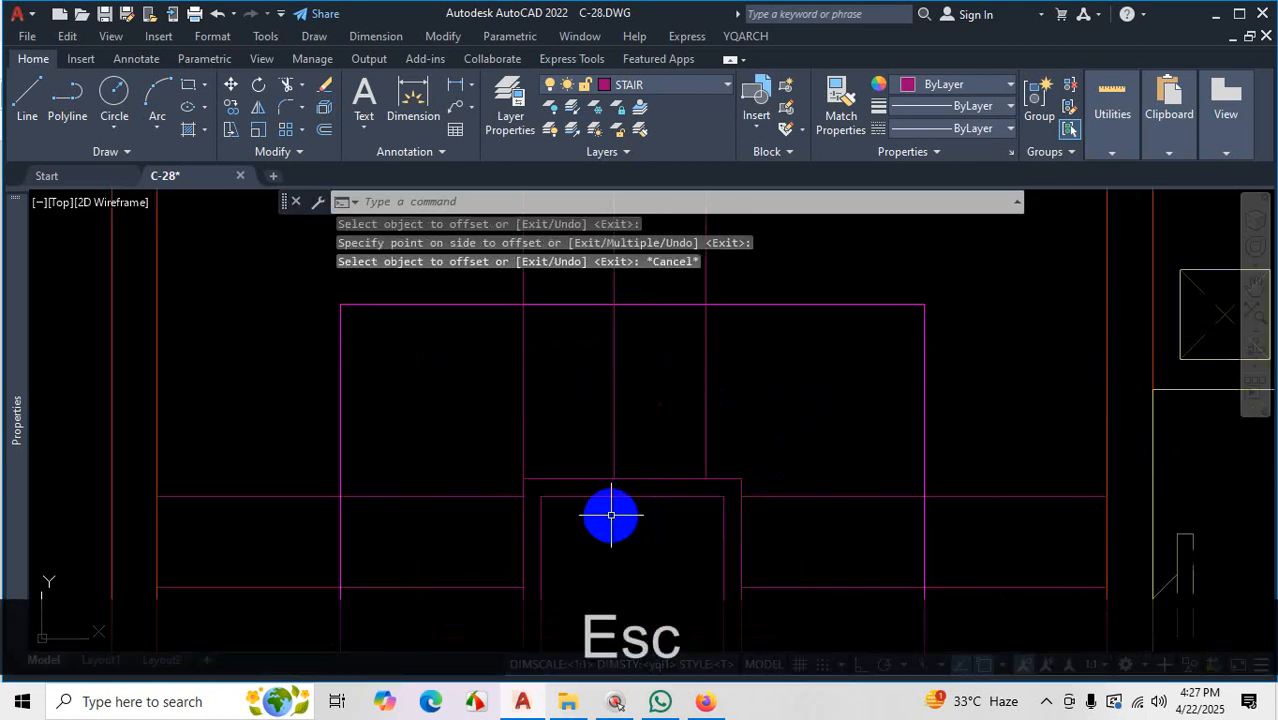
key("ctrl+1")
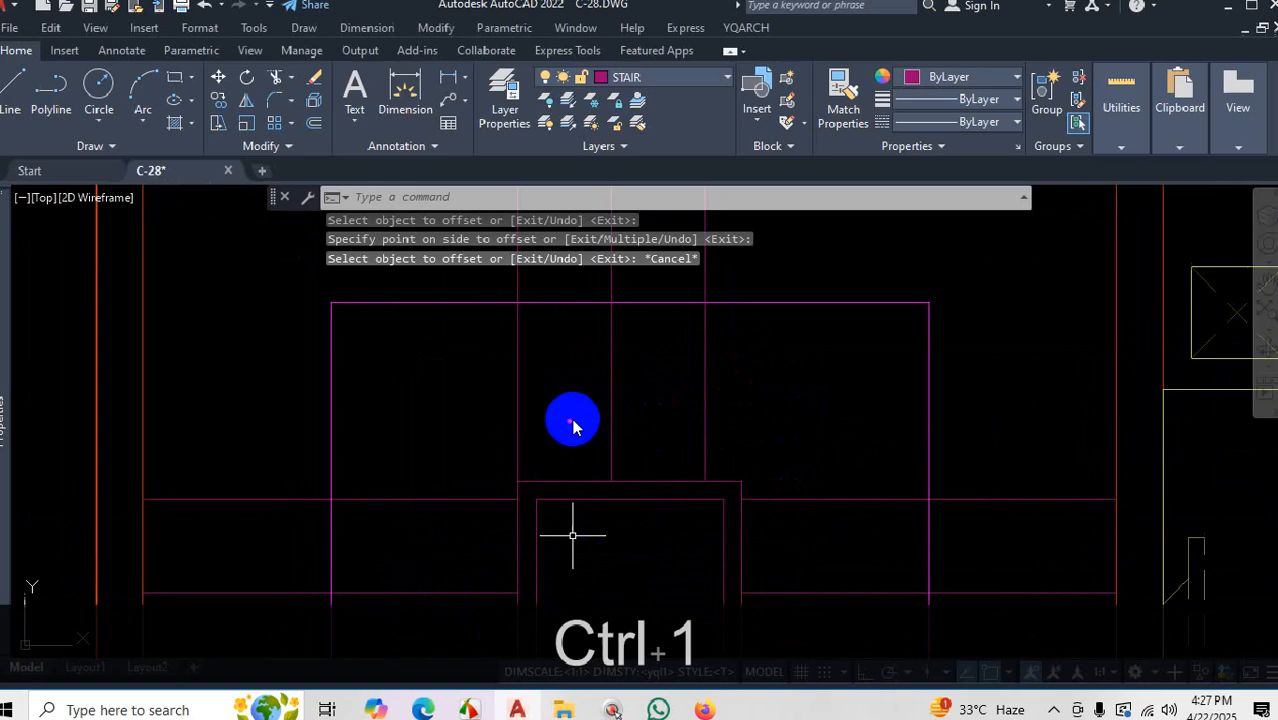
key("Escape")
In the first rotated plan copy, draw a horizontal landing line from the stairwell's outer left edge, level with its inner lower-left corner, to the left wall's inner face.
scroll(641, 456, "down", 6)
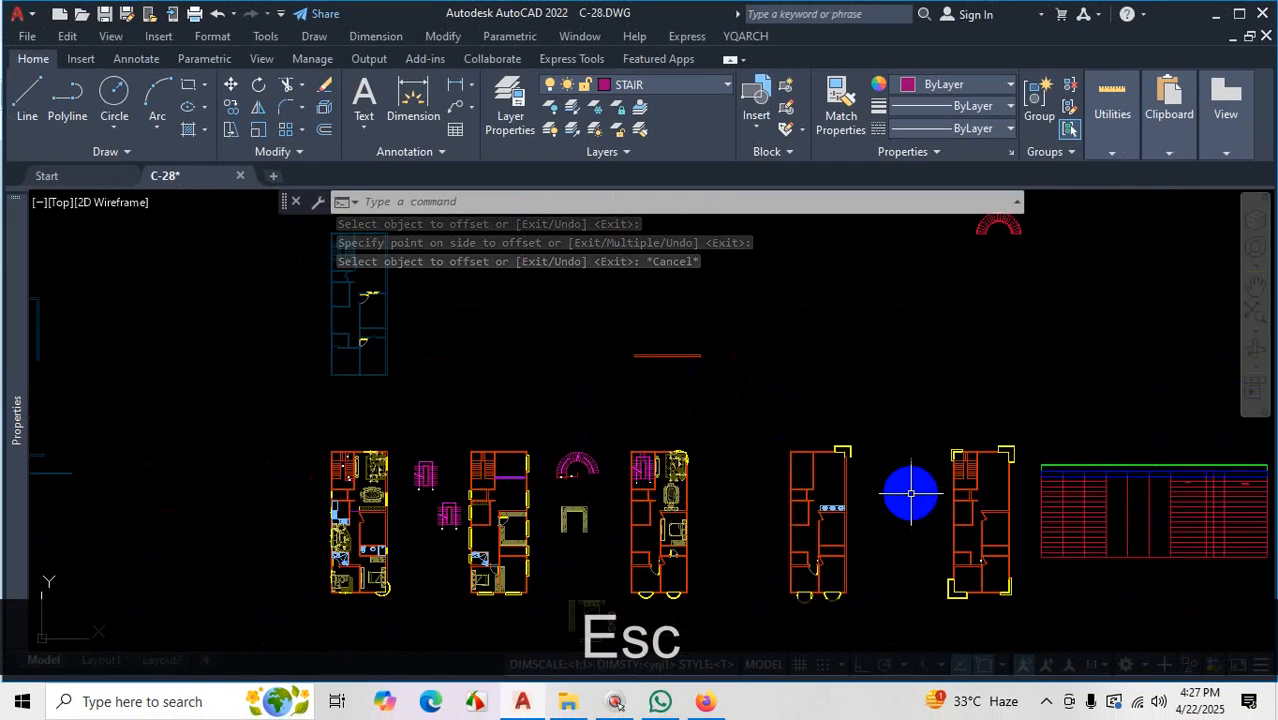
scroll(847, 395, "up", 3)
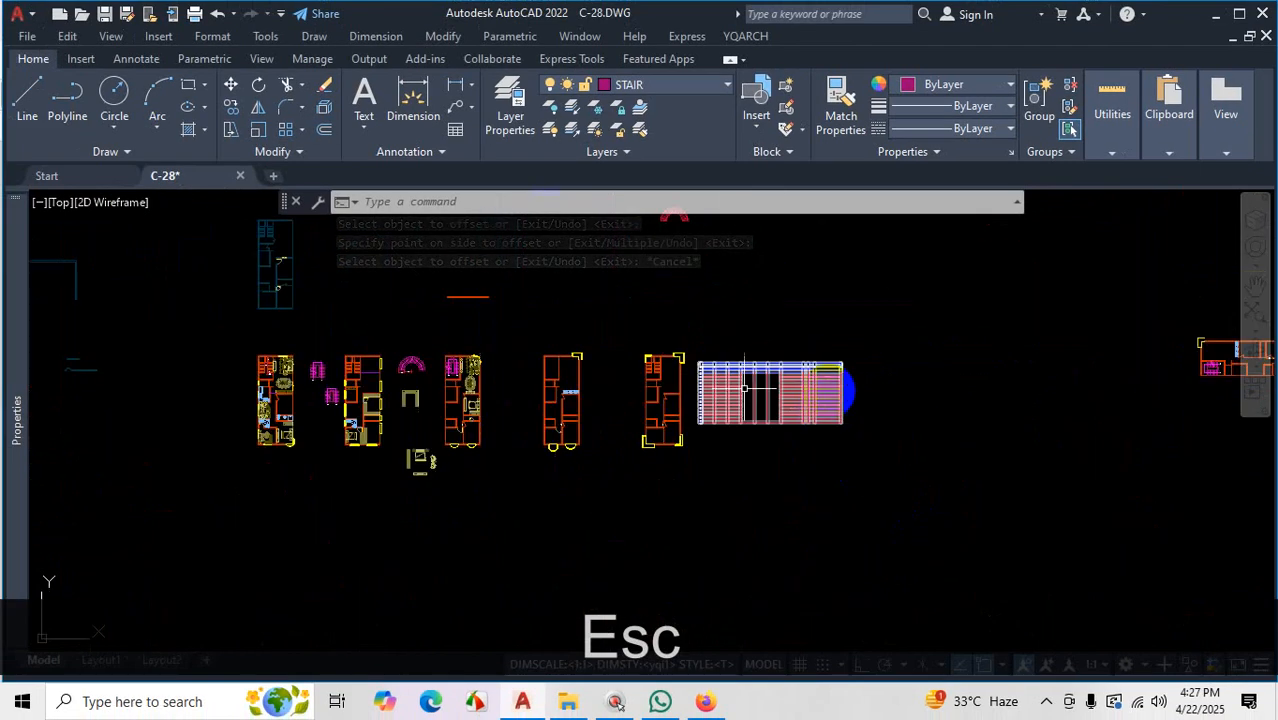
scroll(907, 393, "down", 2)
scroll(705, 380, "up", 8)
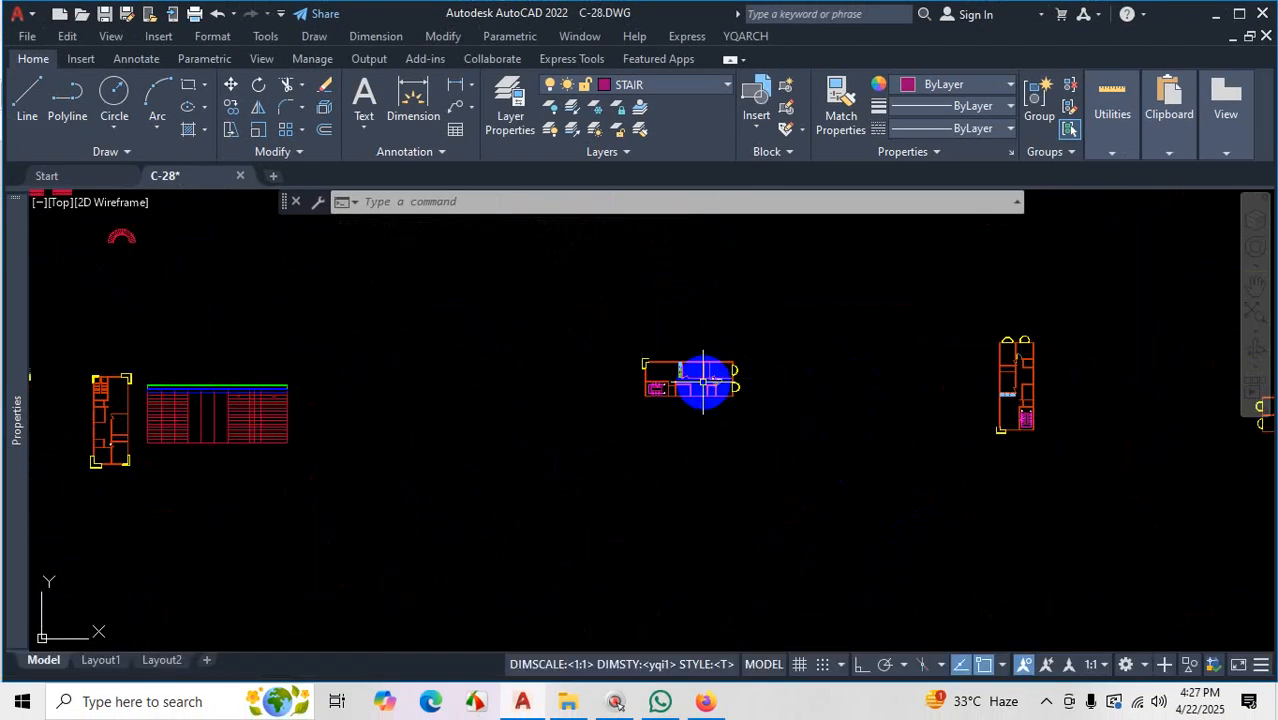
scroll(720, 402, "up", 4)
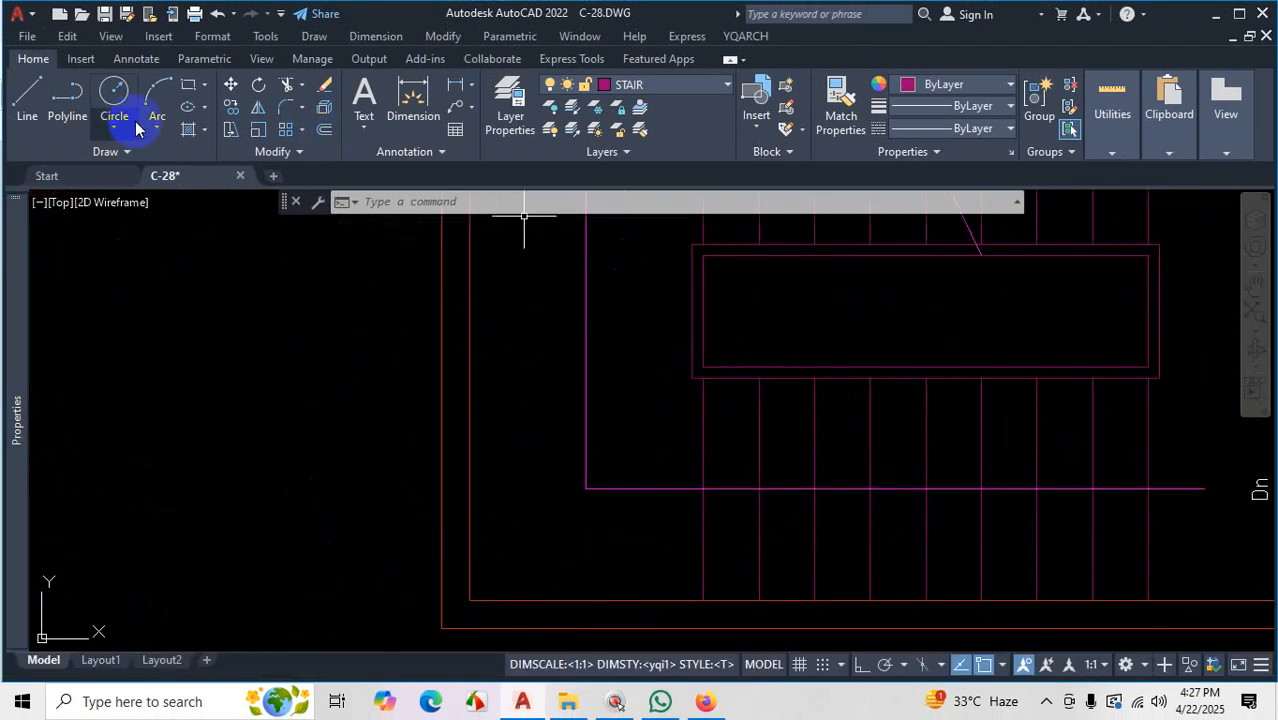
left_click(27, 96)
scroll(705, 366, "up", 3)
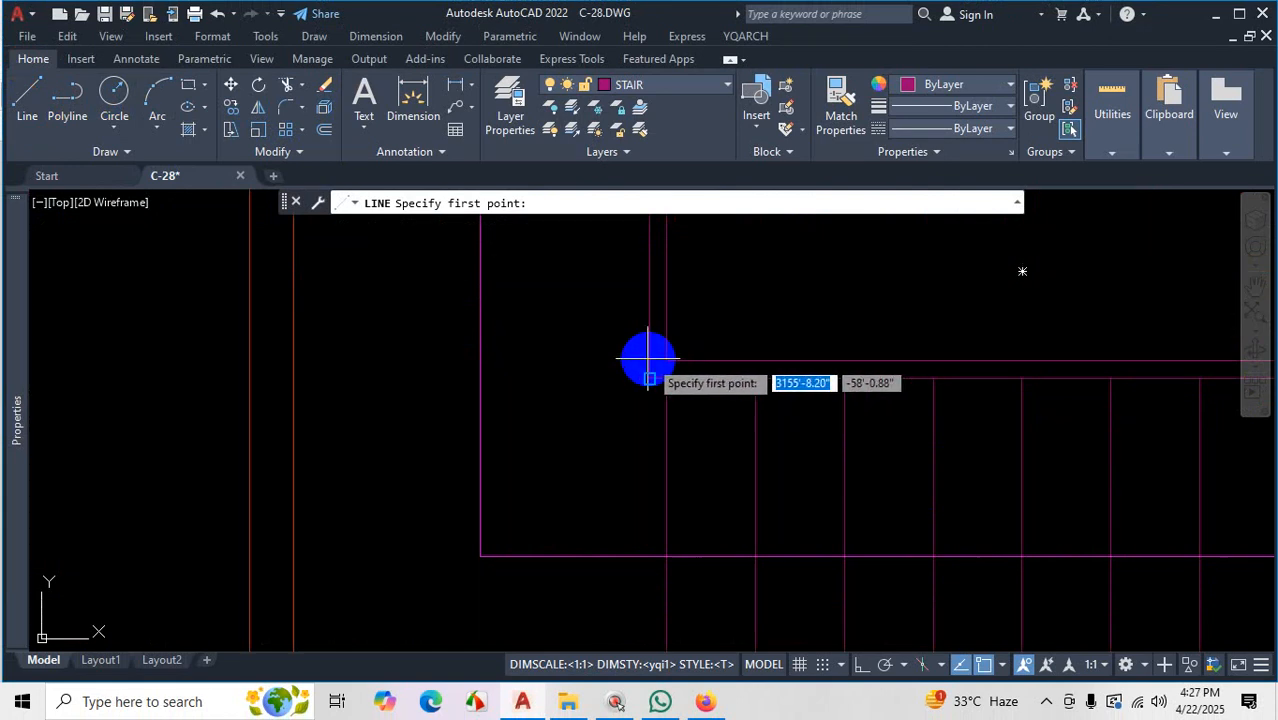
scroll(650, 358, "up", 5)
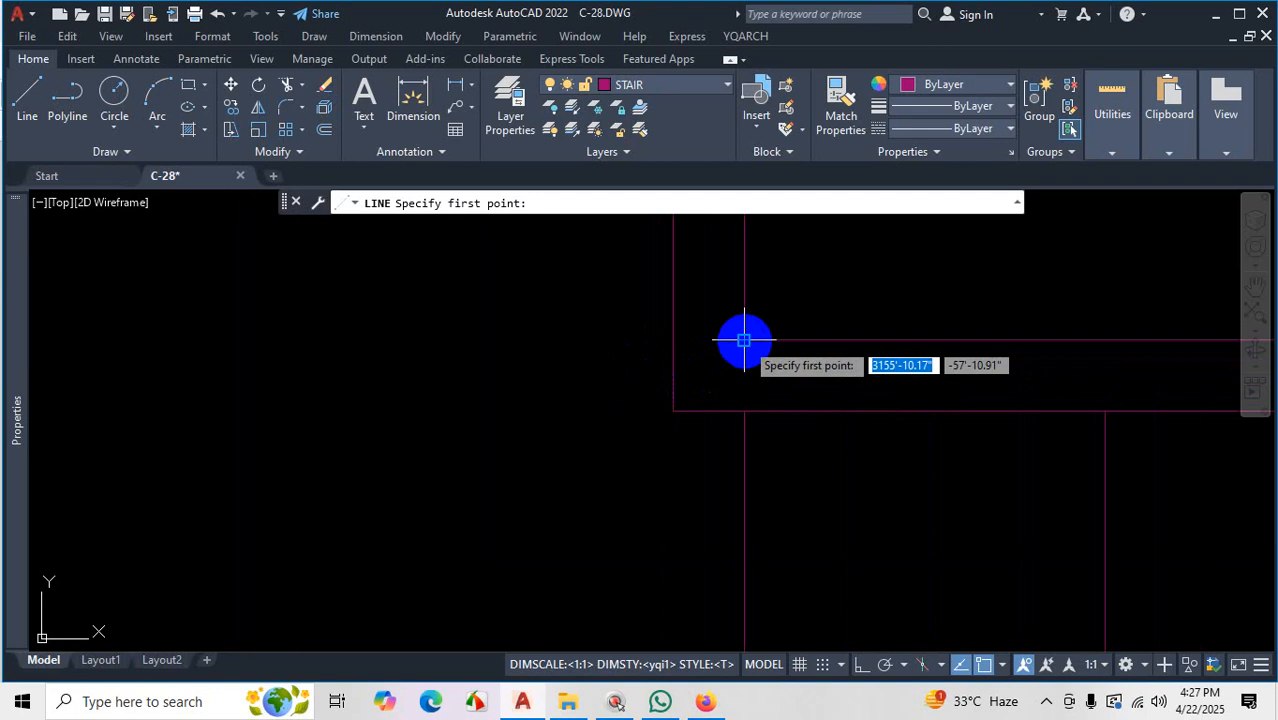
left_click(673, 340)
scroll(496, 374, "down", 4)
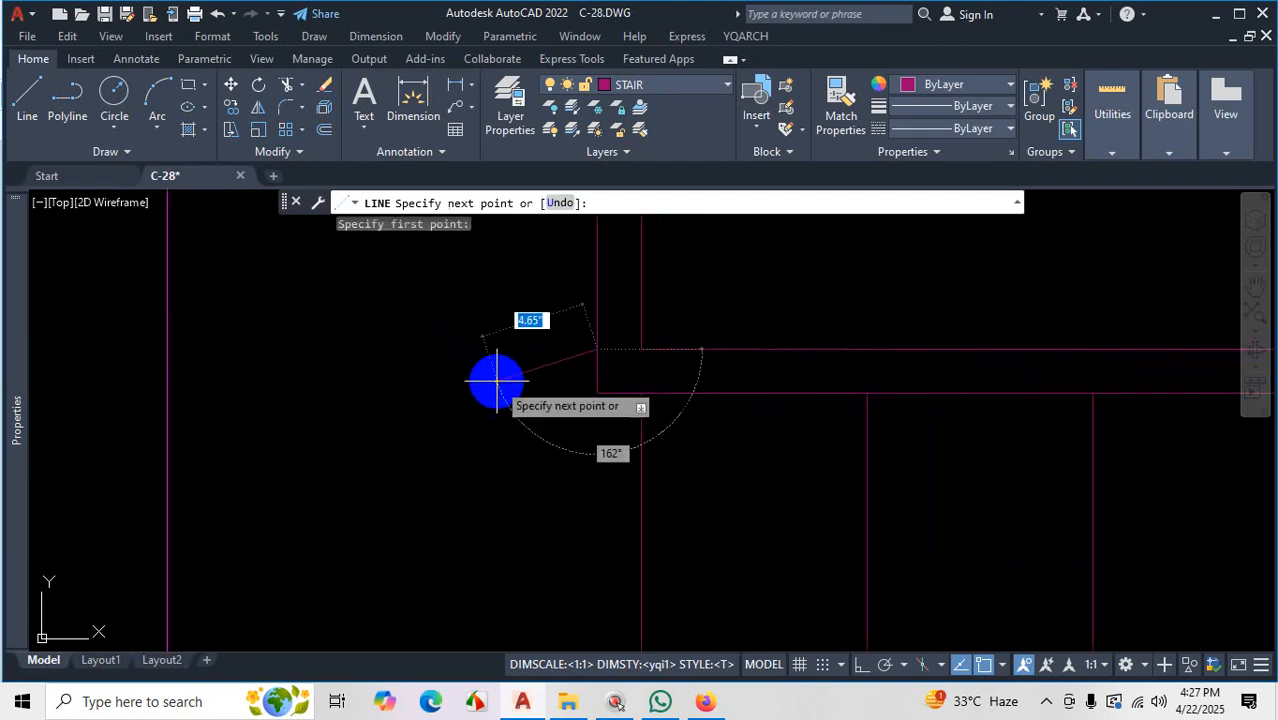
scroll(388, 381, "up", 2)
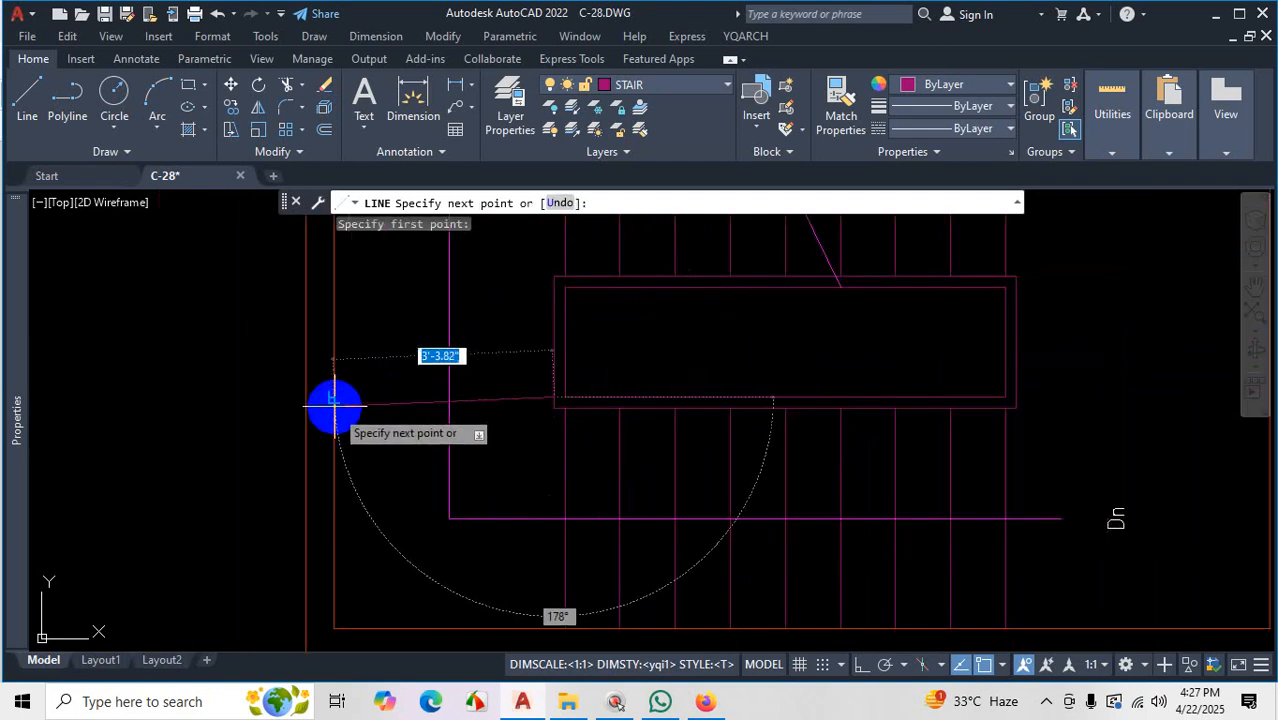
left_click(331, 400)
key("Escape")
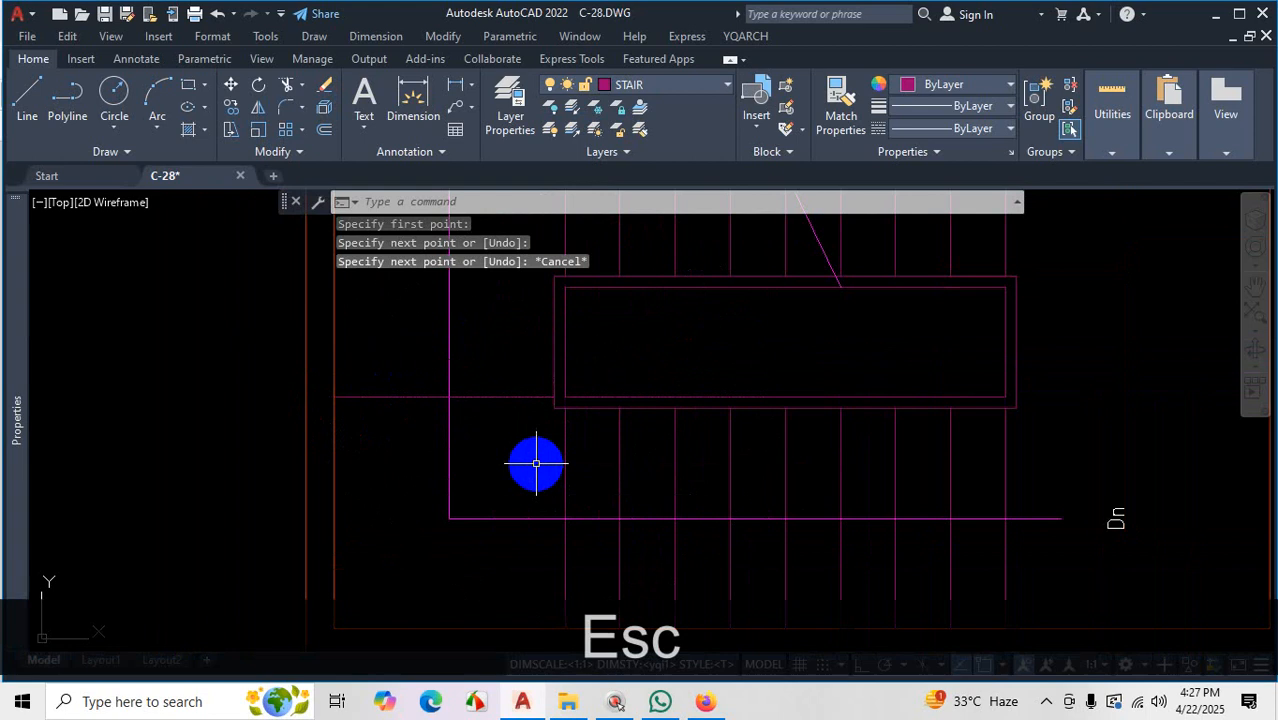
Offset the rotated copy's landing line 10" upward, twice in succession.
type("o")
key("Return")
type("10")
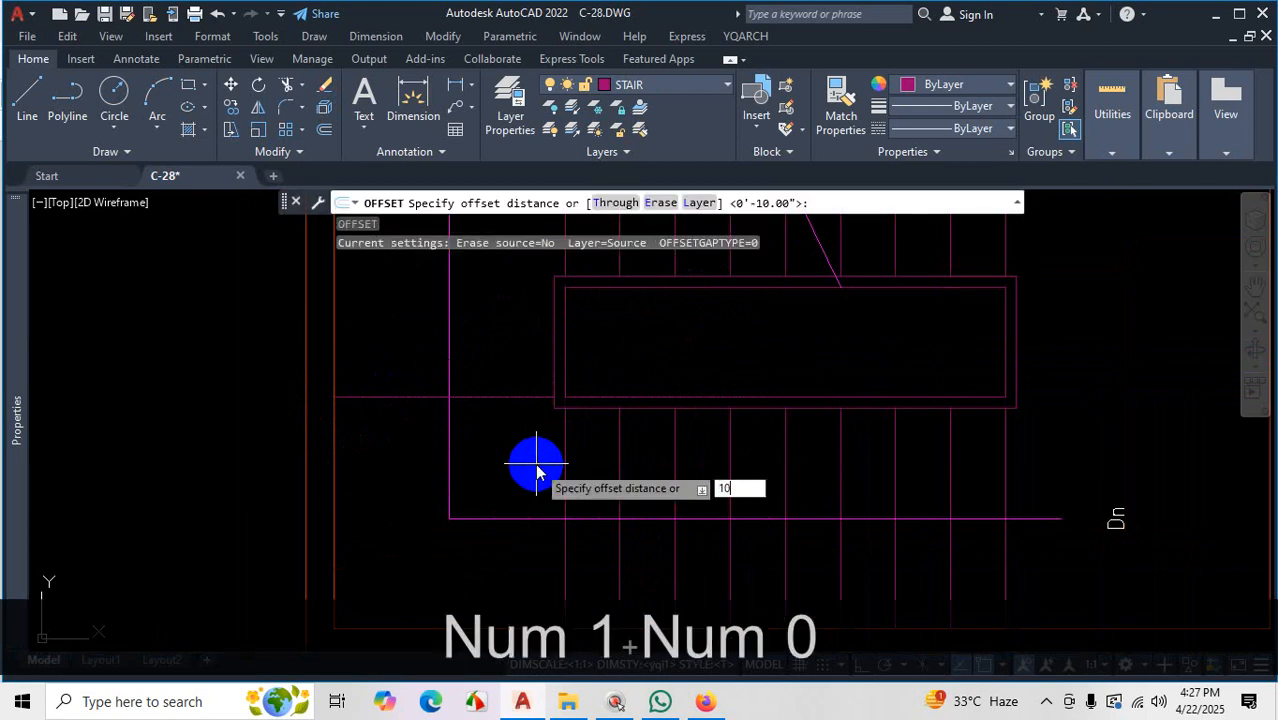
key("Return")
left_click(516, 397)
left_click(516, 360)
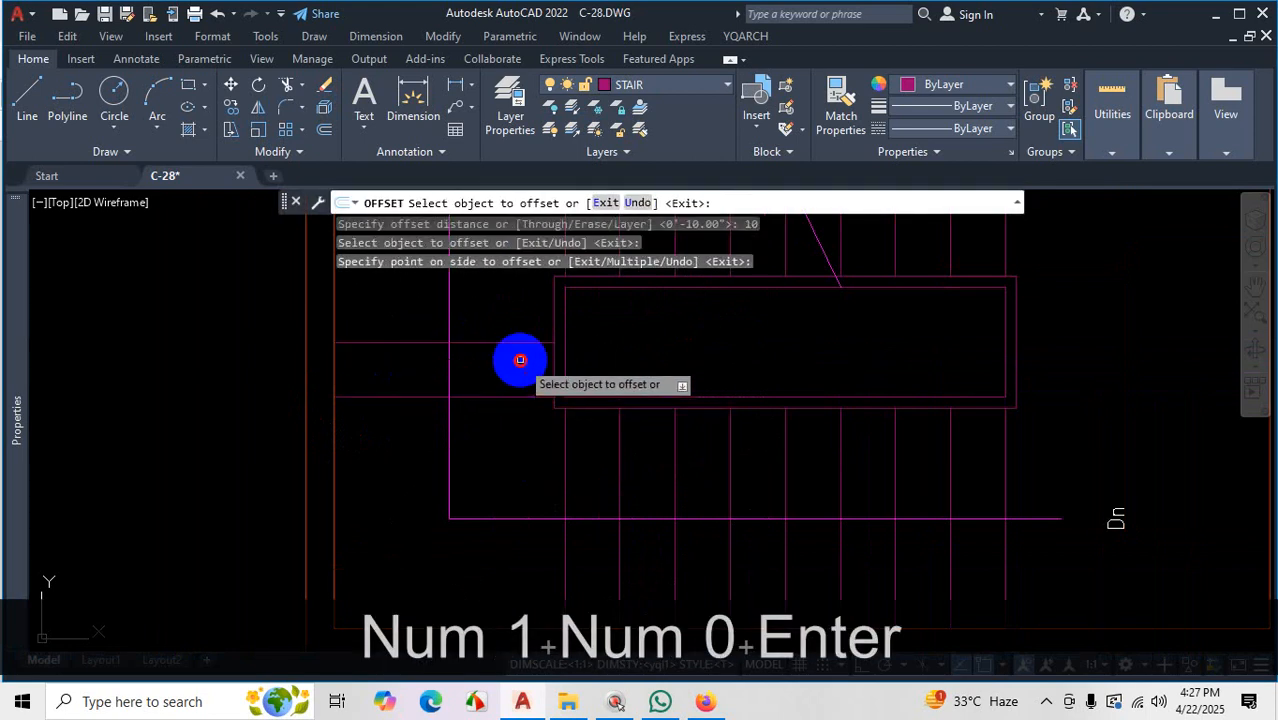
left_click(524, 342)
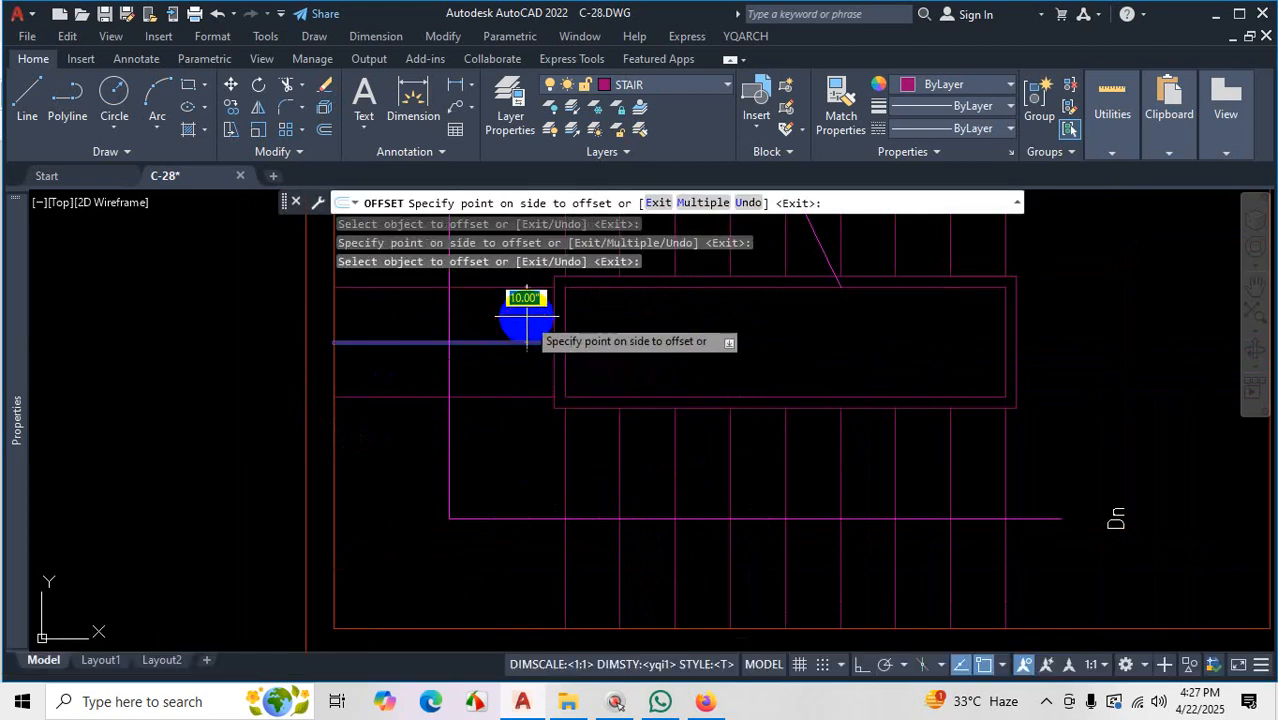
left_click(541, 320)
scroll(553, 430, "down", 4)
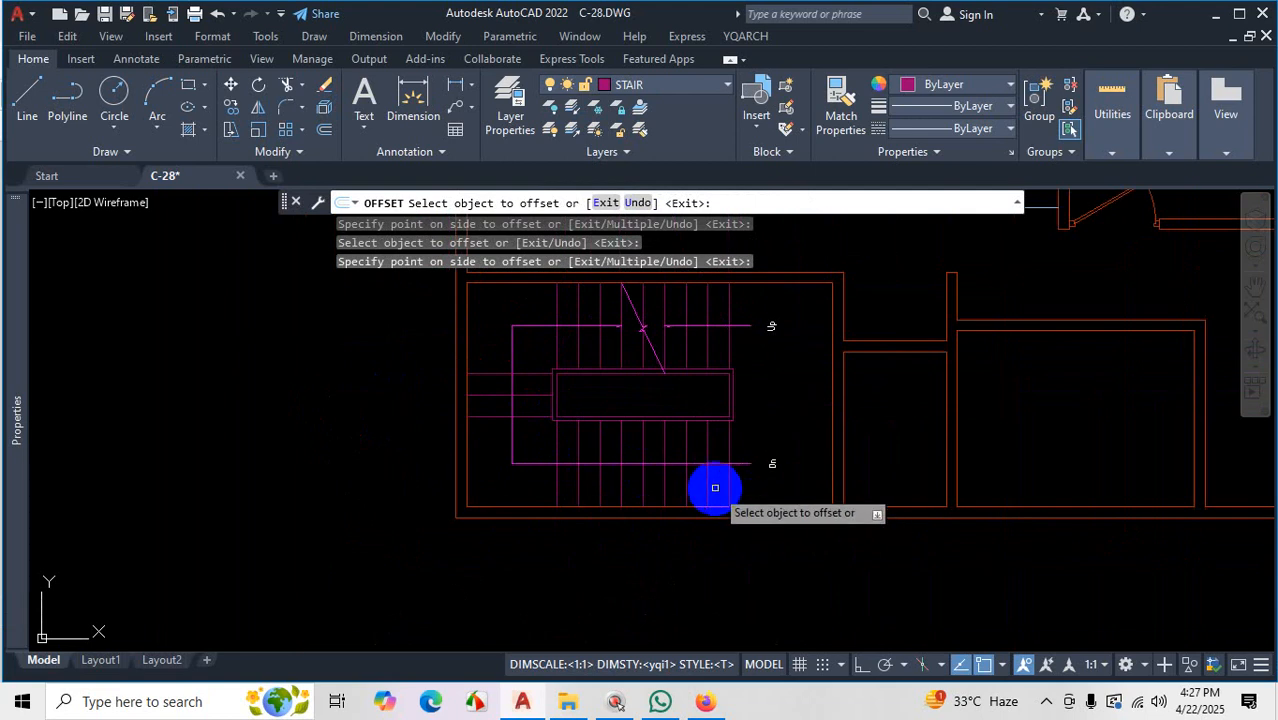
key("Escape")
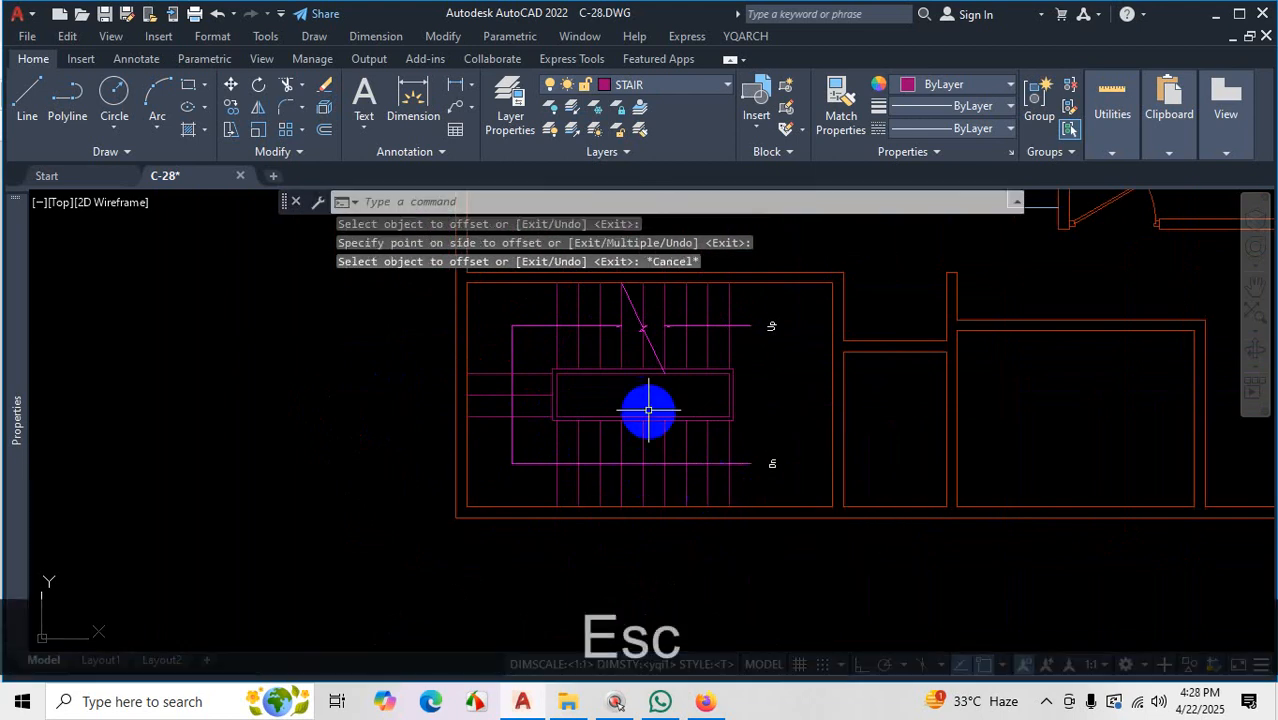
Compare the completed staircase in the rotated copy with the stairs in the original plans and the furnished plan.
scroll(762, 434, "down", 3)
scroll(665, 386, "up", 3)
scroll(695, 375, "up", 4)
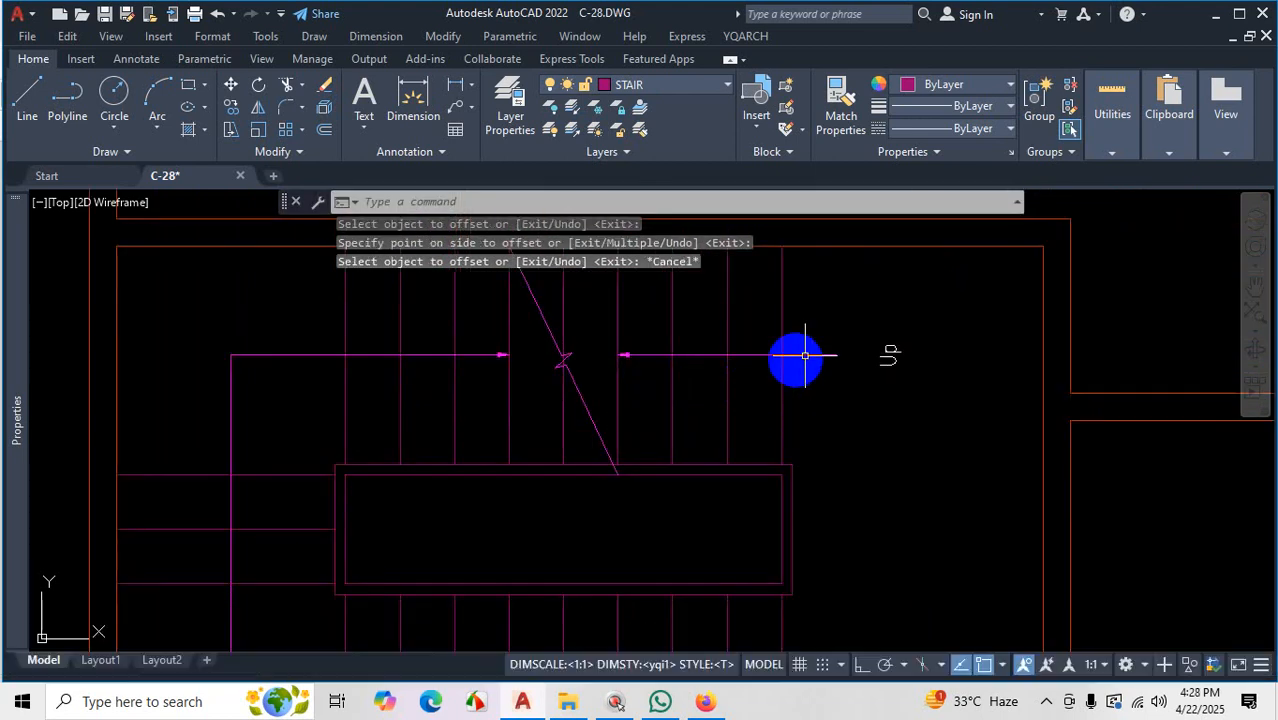
scroll(765, 403, "down", 4)
scroll(768, 425, "down", 6)
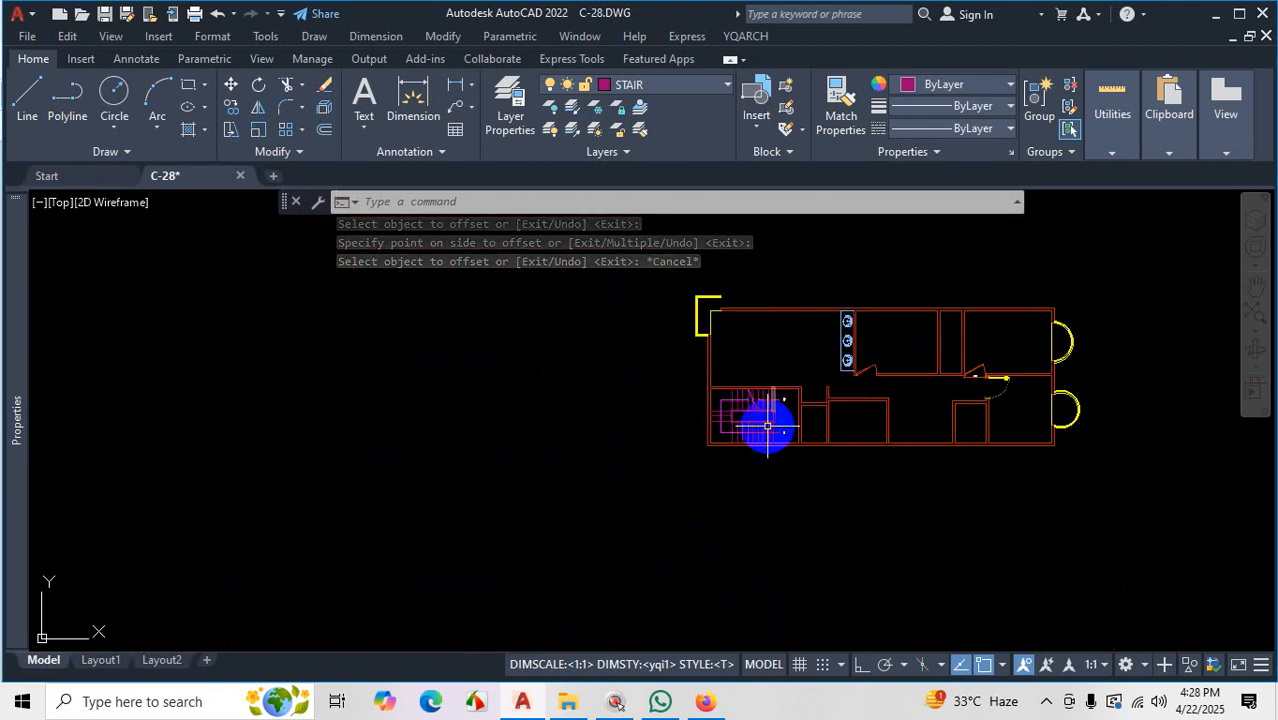
scroll(254, 509, "up", 5)
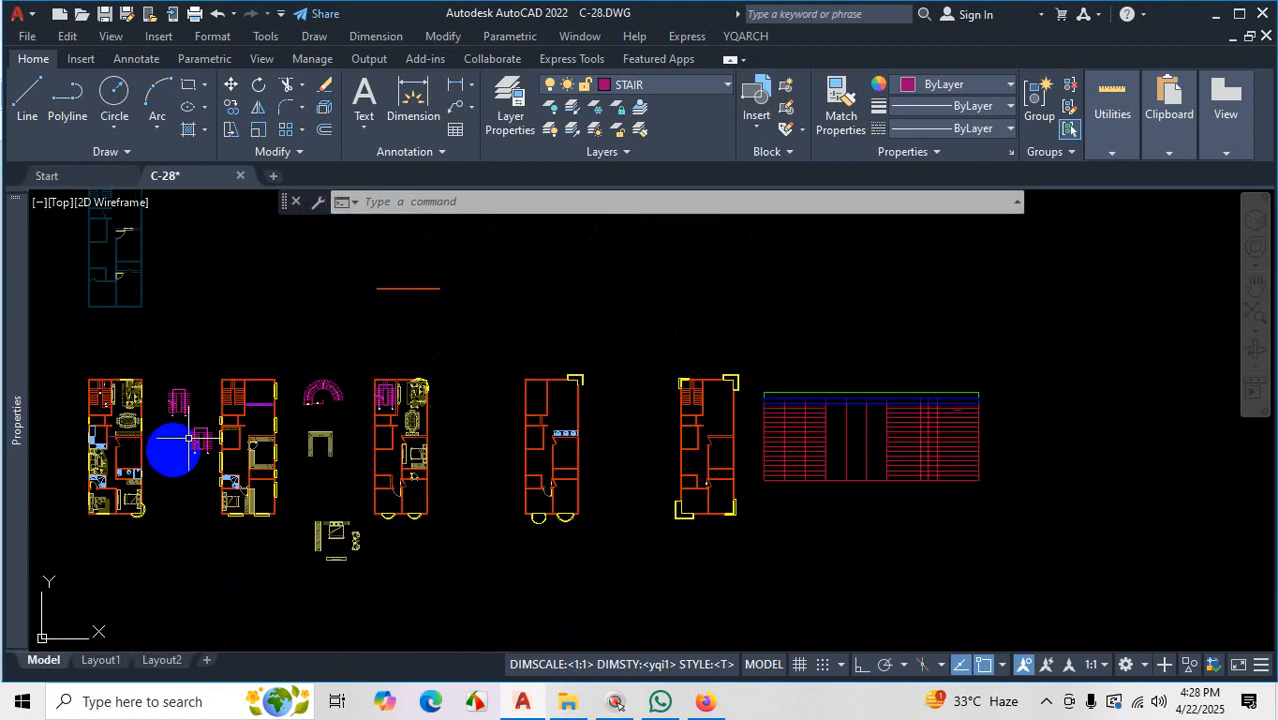
scroll(205, 400, "down", 5)
scroll(420, 430, "up", 5)
scroll(354, 365, "up", 2)
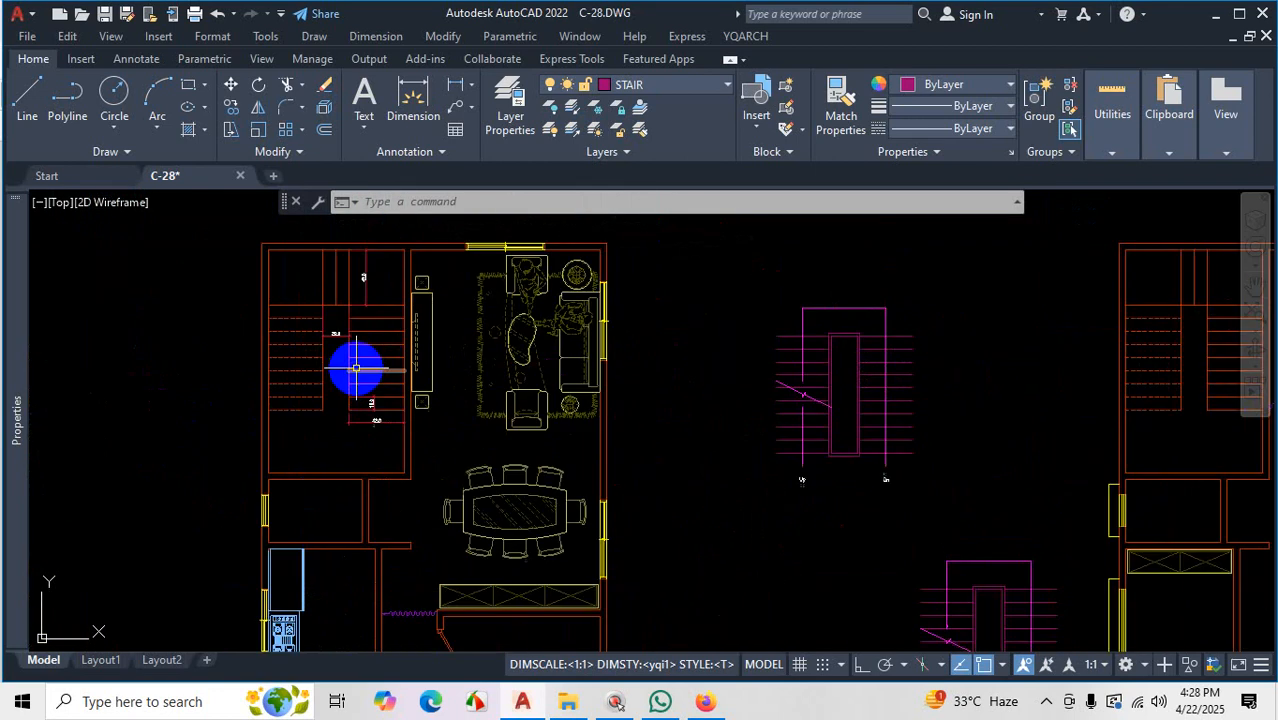
scroll(702, 434, "down", 5)
scroll(821, 355, "up", 5)
scroll(779, 456, "up", 3)
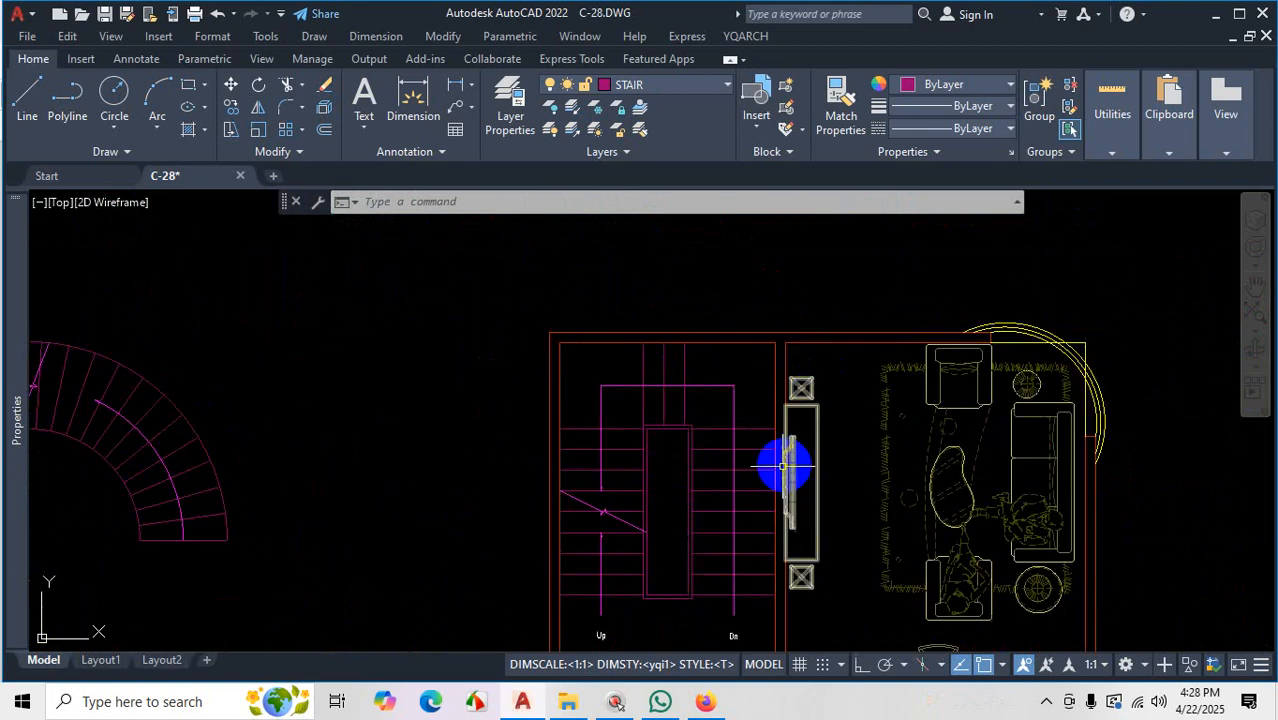
Examine the Up and Dn labels, direction arrows and landing lines of the furnished plan's staircase, following the step count around it.
scroll(756, 451, "down", 5)
scroll(747, 508, "up", 4)
key("ctrl+1")
left_click(763, 461)
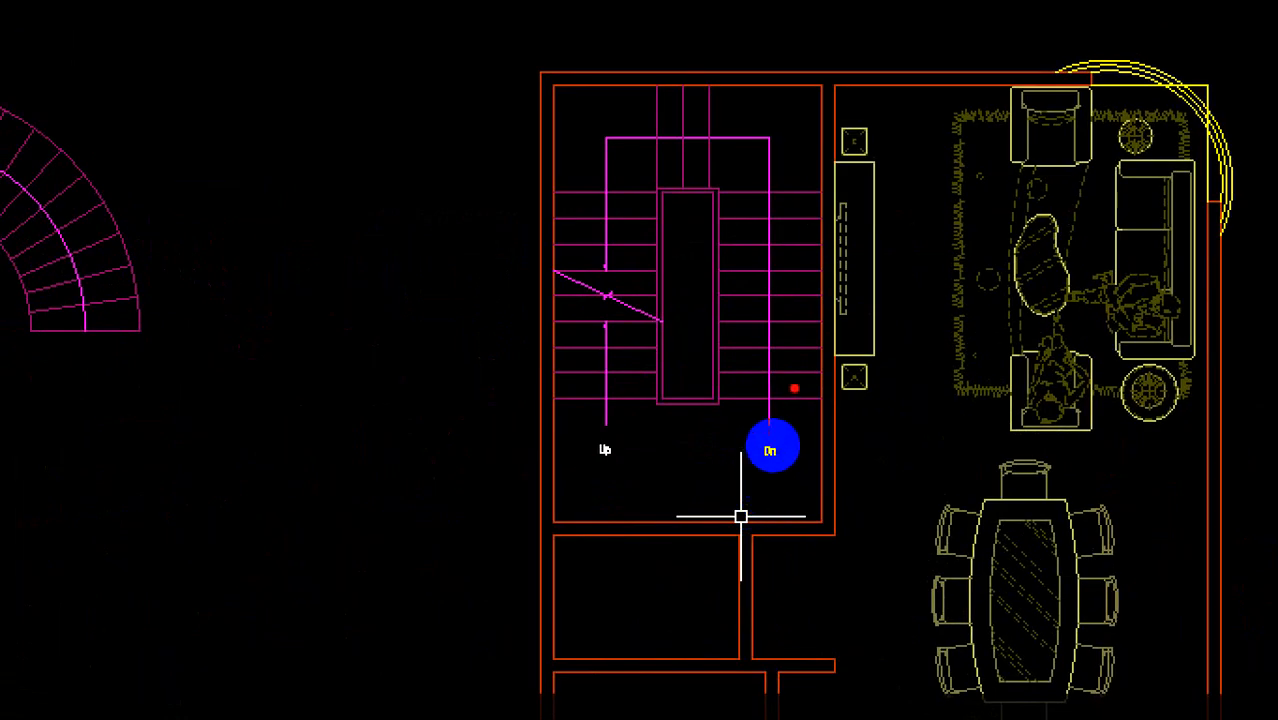
scroll(773, 445, "up", 4)
key("Escape")
scroll(757, 485, "up", 4)
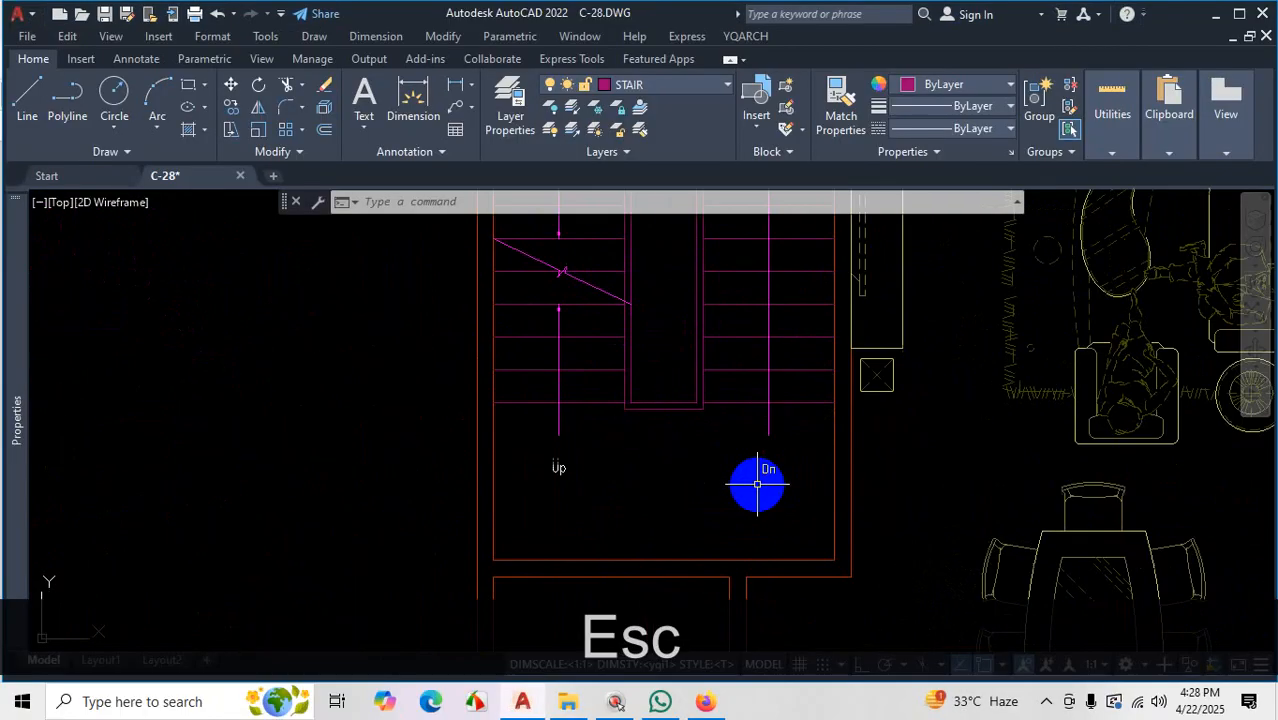
scroll(788, 480, "down", 2)
scroll(822, 434, "up", 4)
scroll(833, 402, "down", 4)
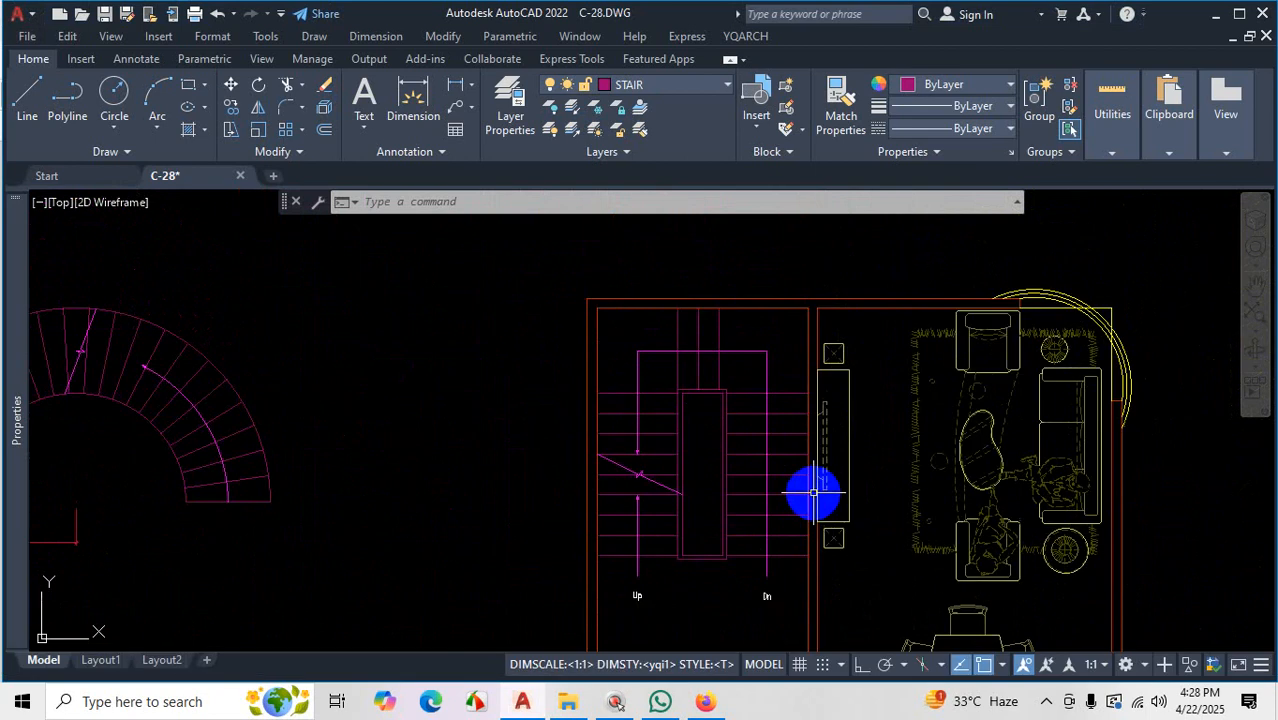
key("ctrl+1")
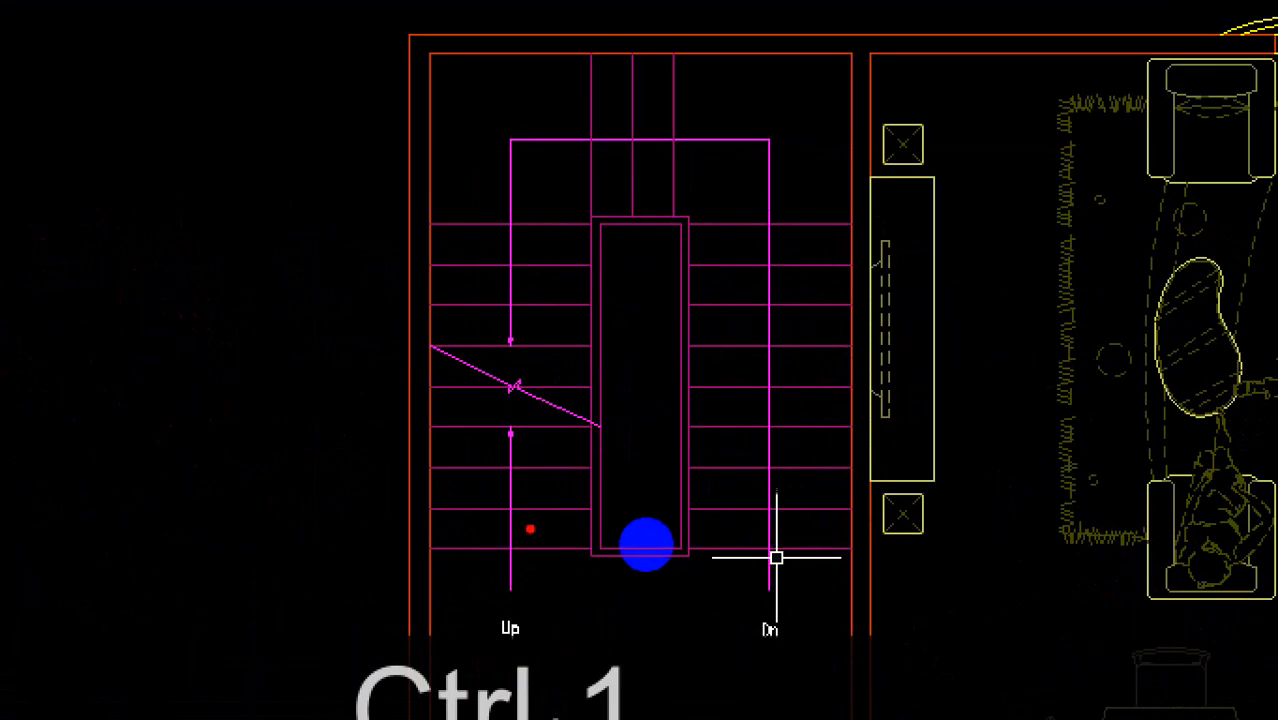
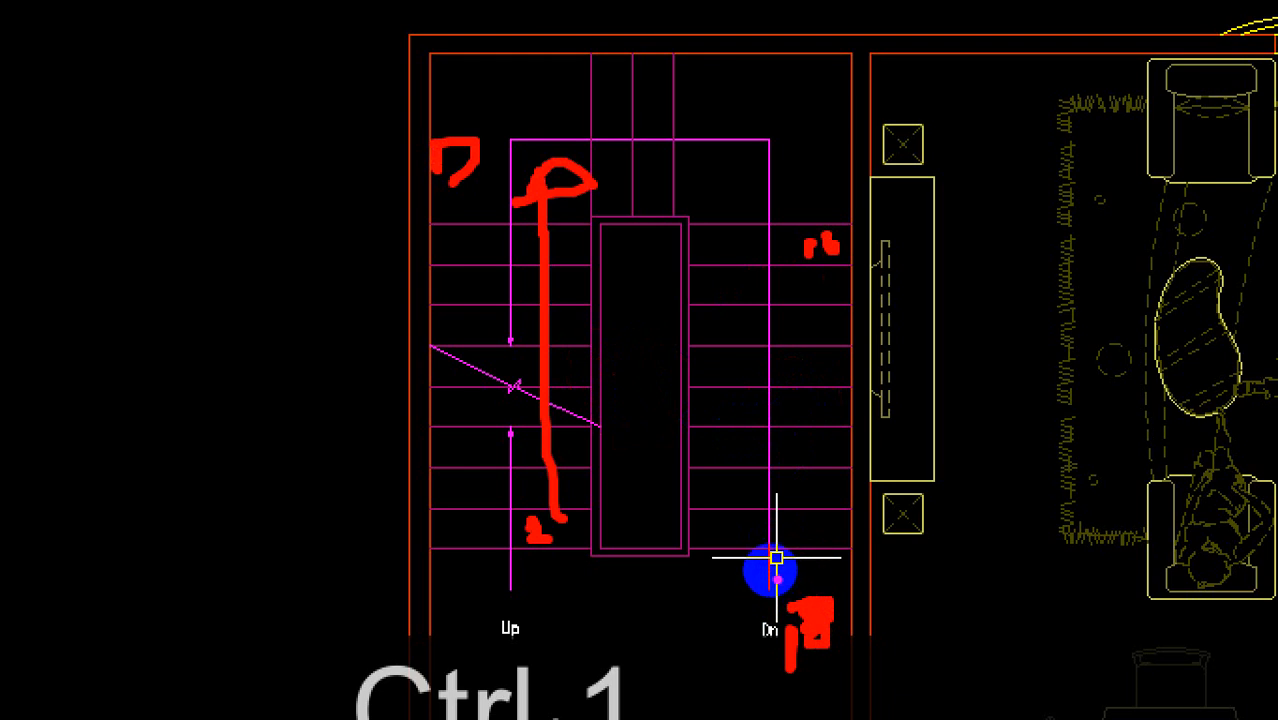
key("Escape")
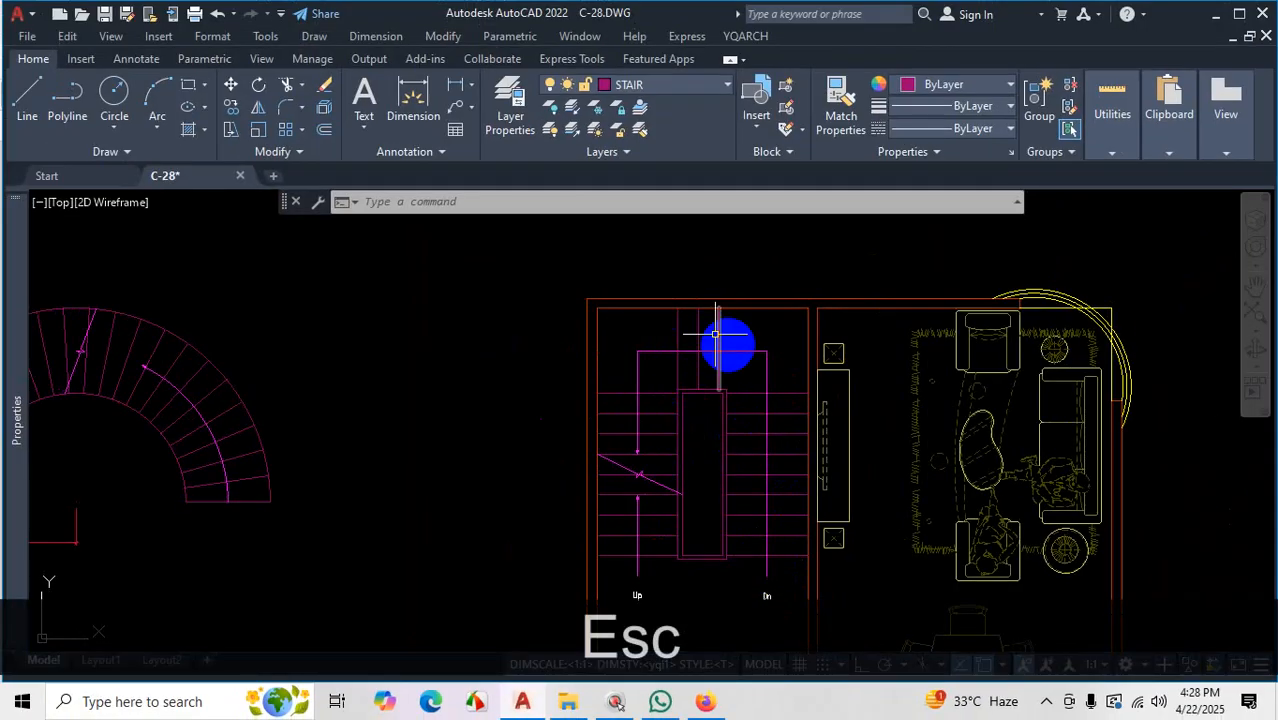
Start a double tread staircase plan with a stairwell width of 6 and a tread width of 42.
scroll(711, 336, "down", 6)
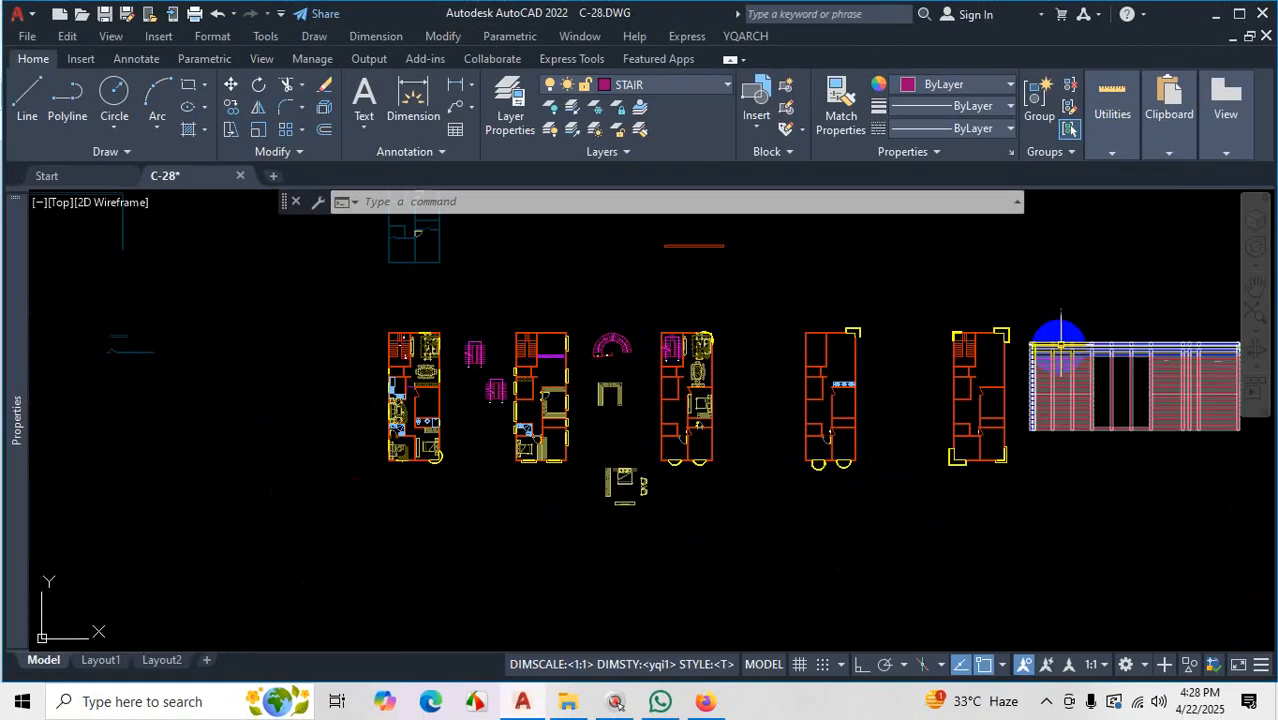
scroll(890, 320, "up", 5)
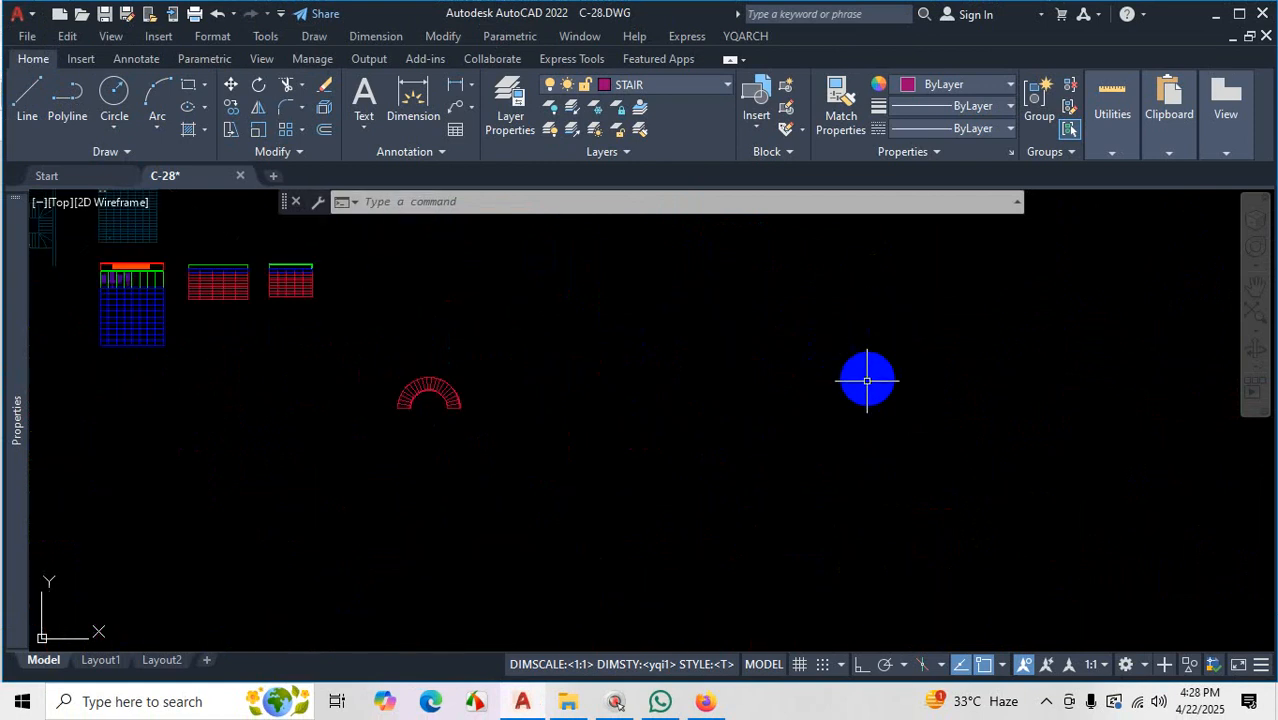
left_click(746, 36)
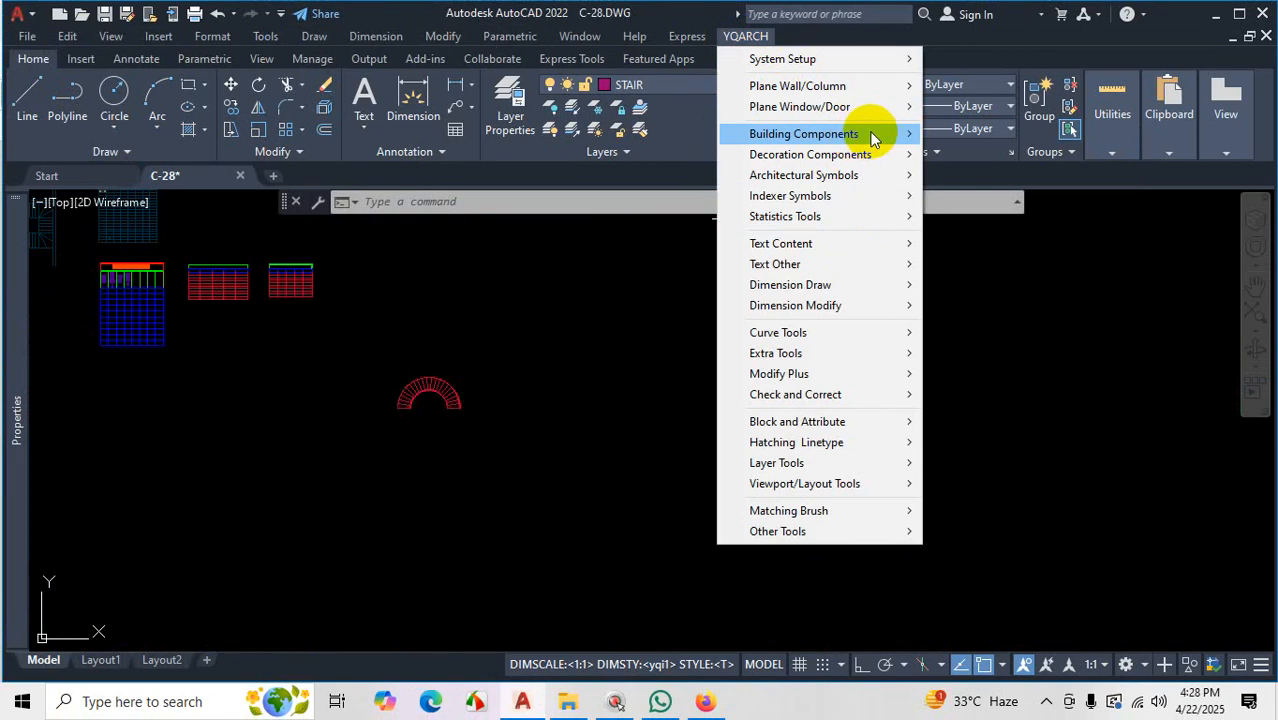
mouse_move(872, 138)
left_click(970, 195)
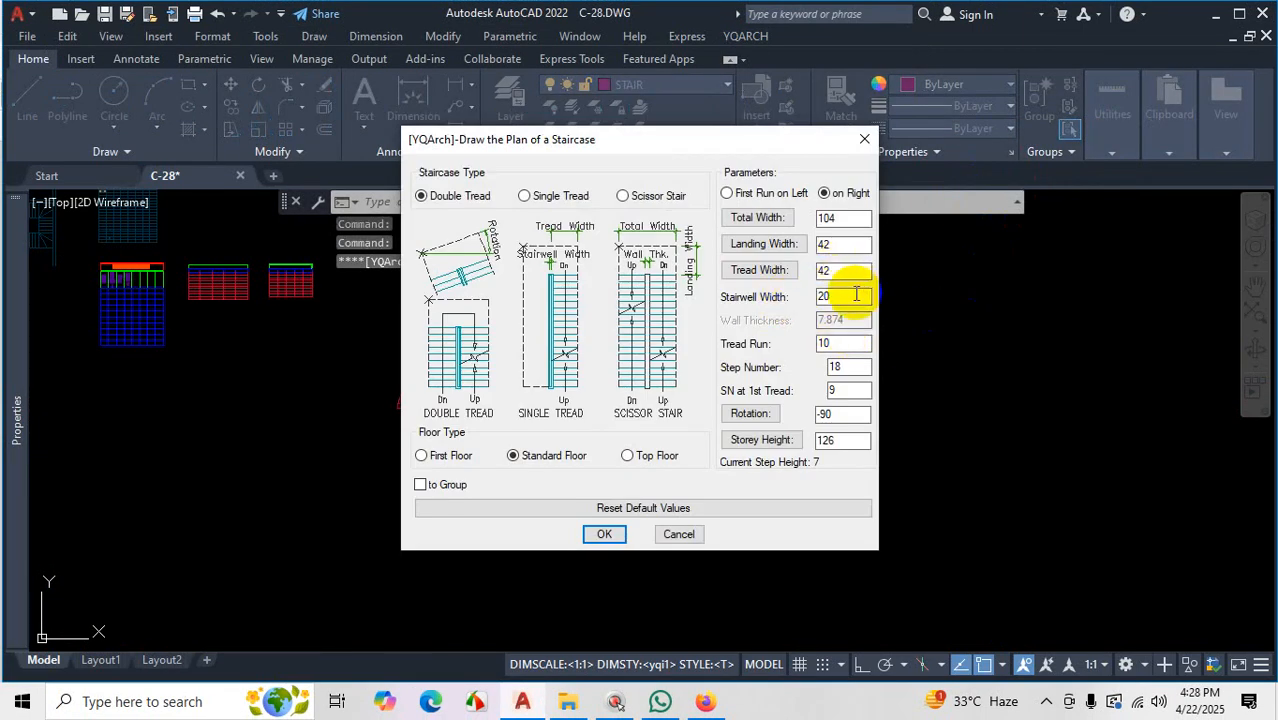
type("6")
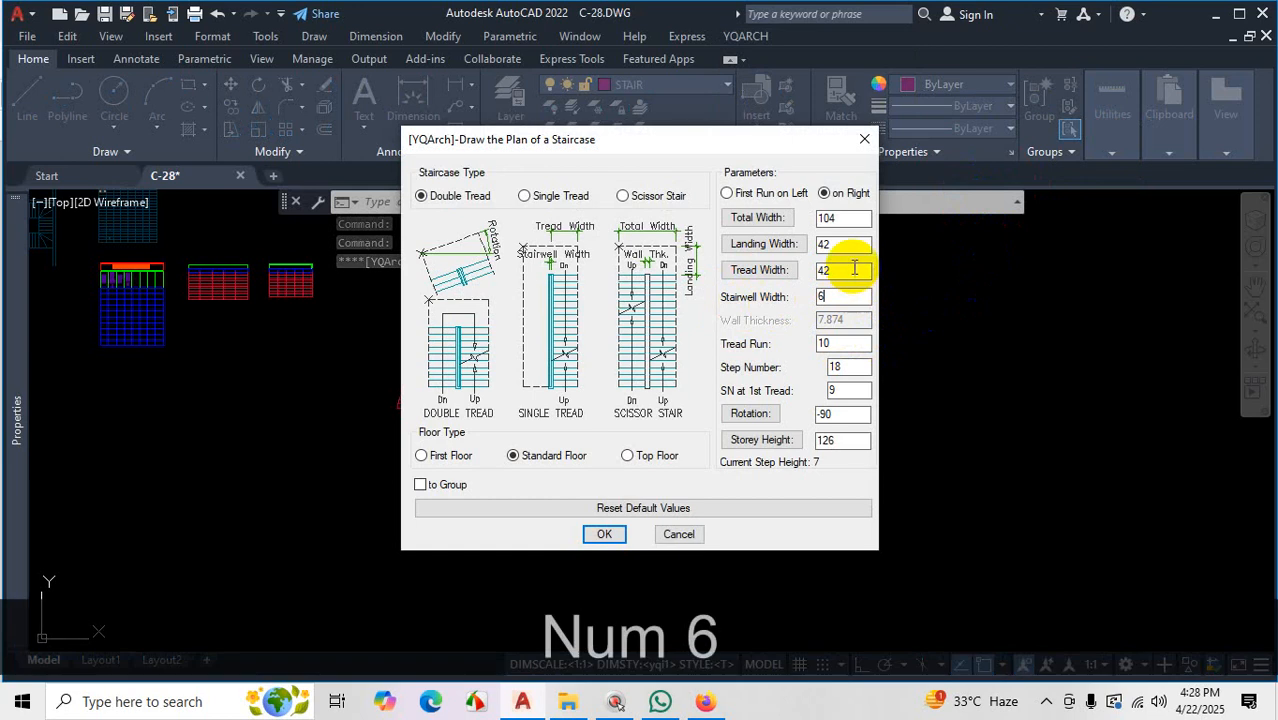
key("BackSpace")
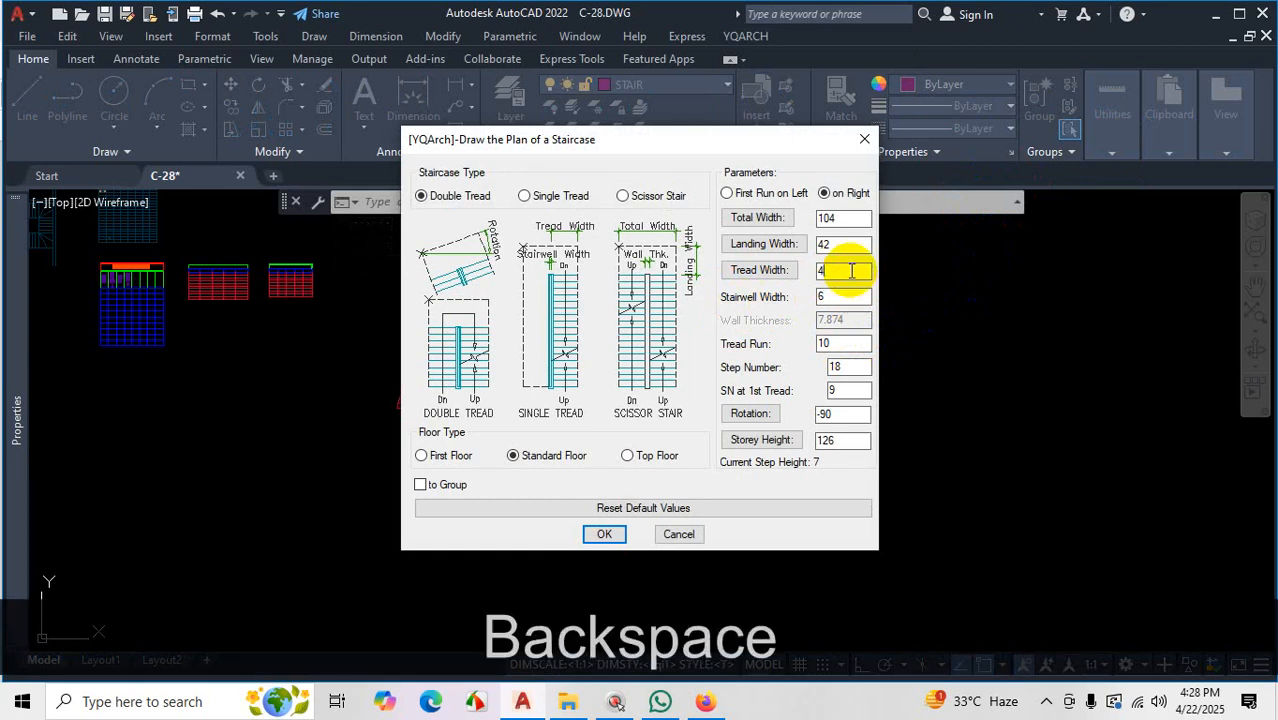
type("8")
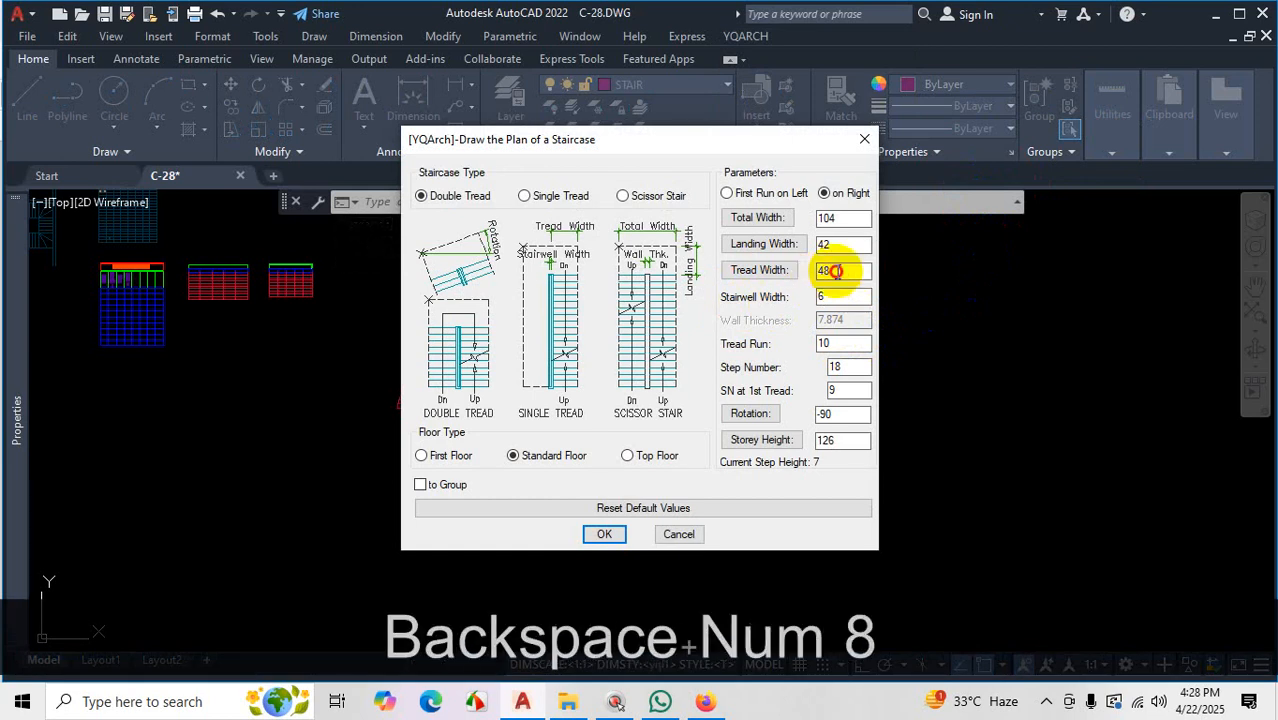
key("BackSpace")
type("2")
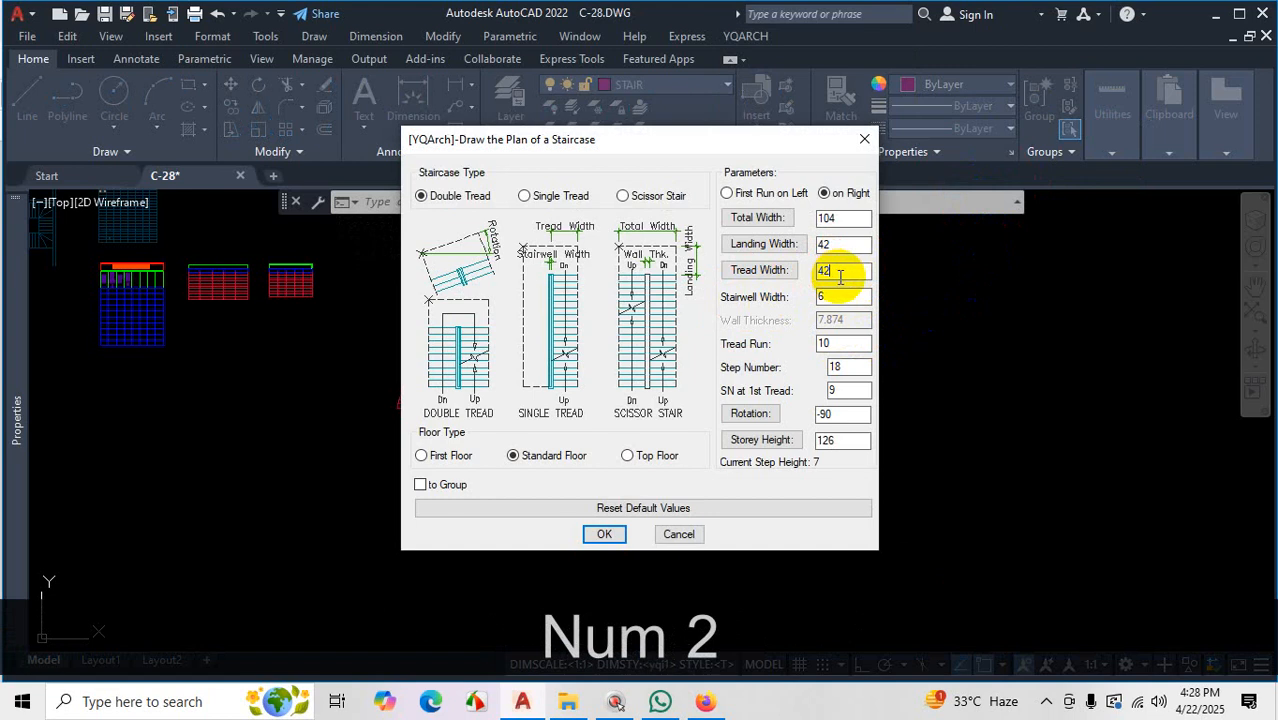
left_click(841, 244)
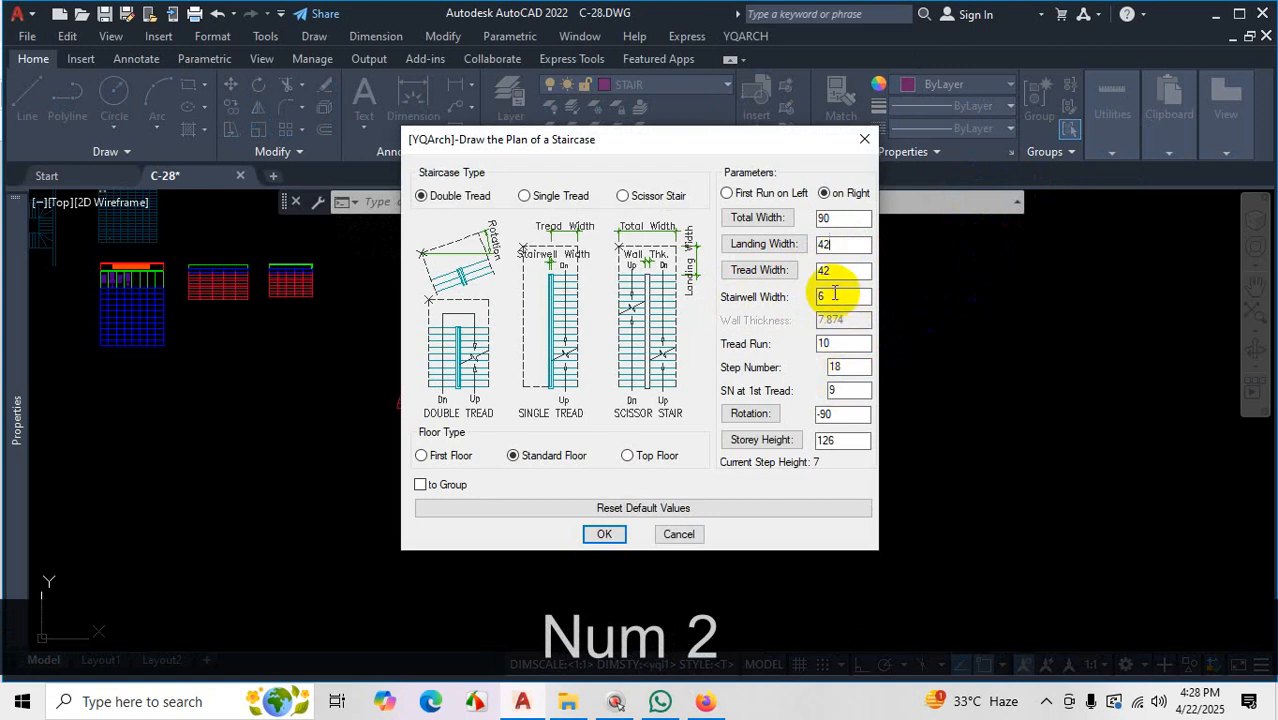
Set 20 steps with 10 at the first tread and rotation 0, and insert the staircase in the blank area beside the red arc stair.
double_click(845, 366)
type("20")
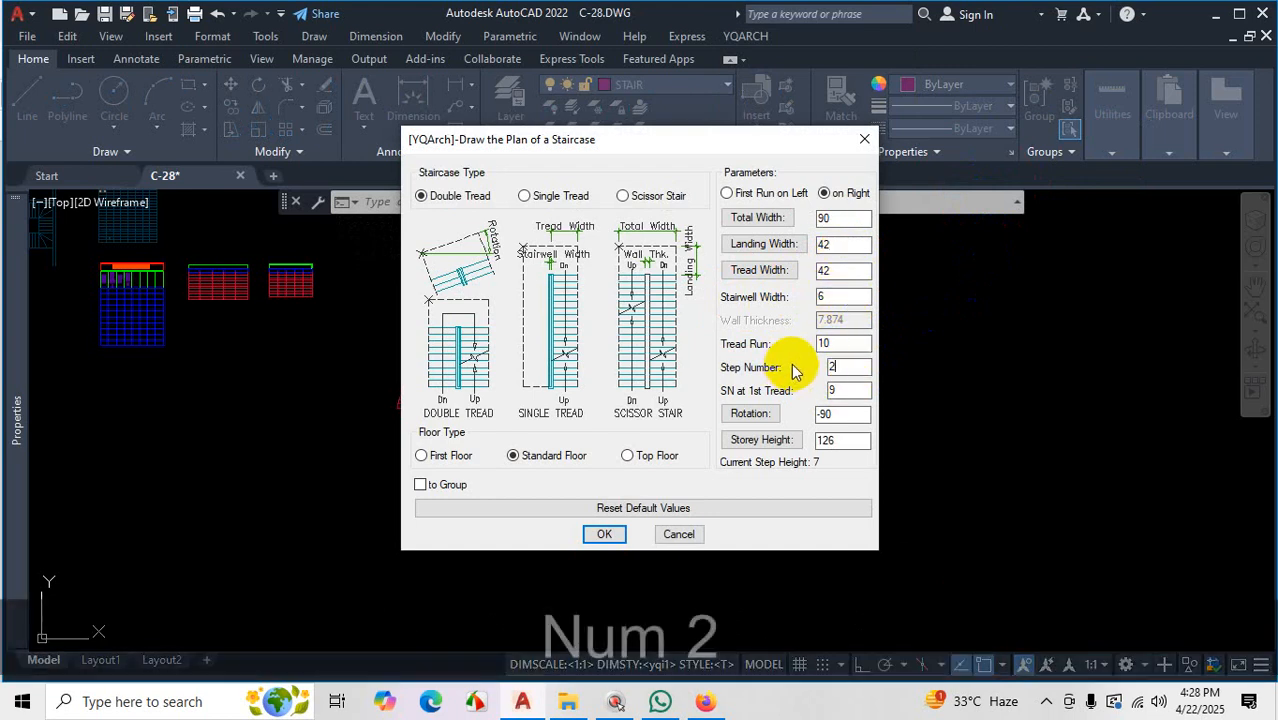
type("10")
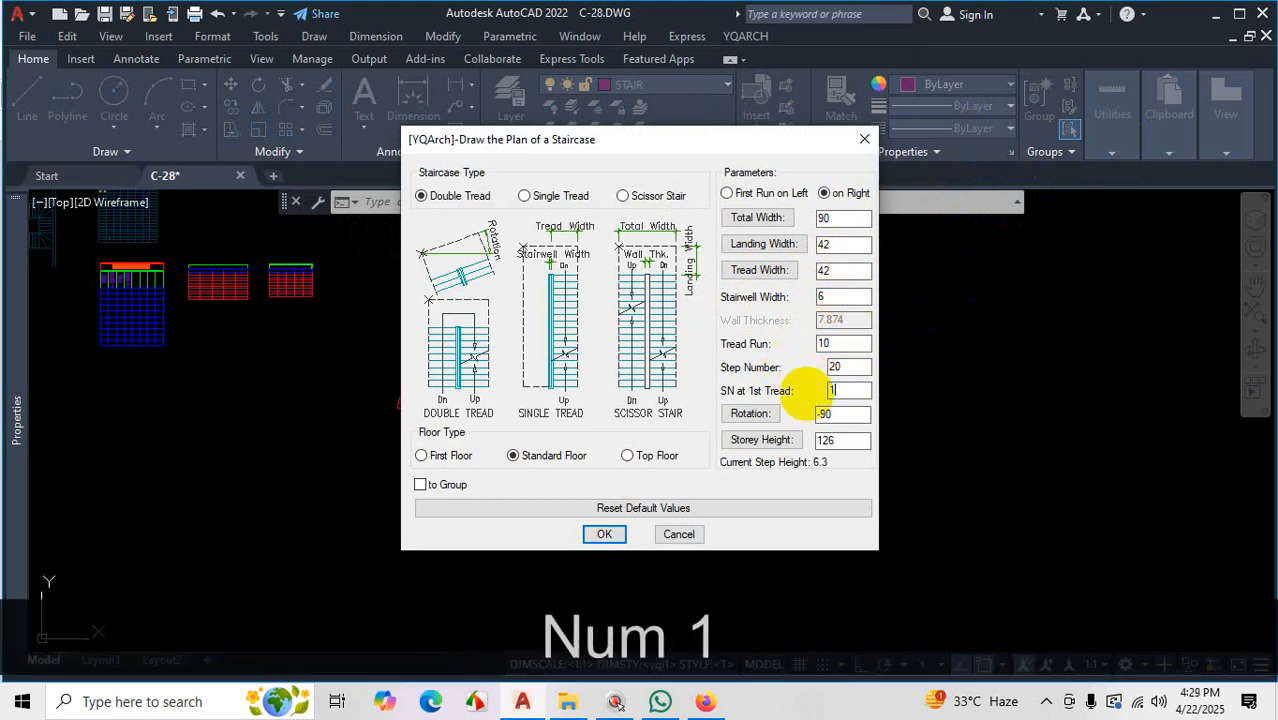
double_click(834, 414)
type("0")
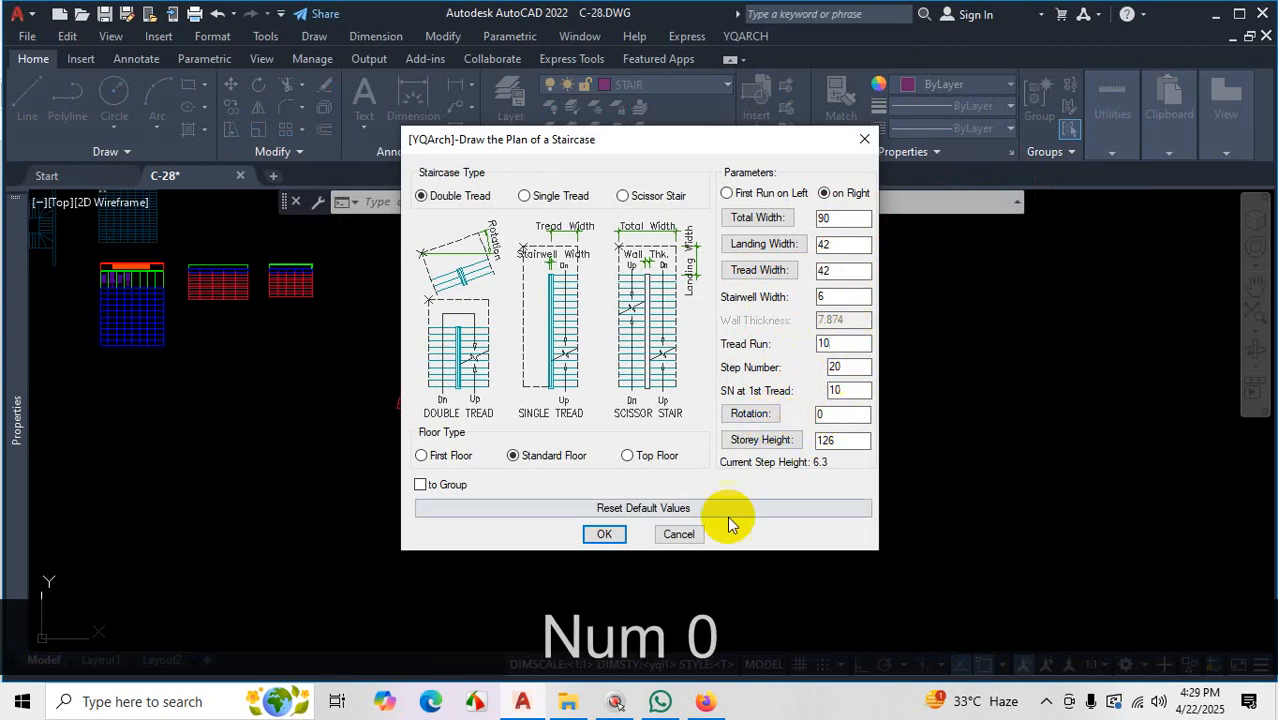
left_click(604, 534)
scroll(640, 395, "up", 8)
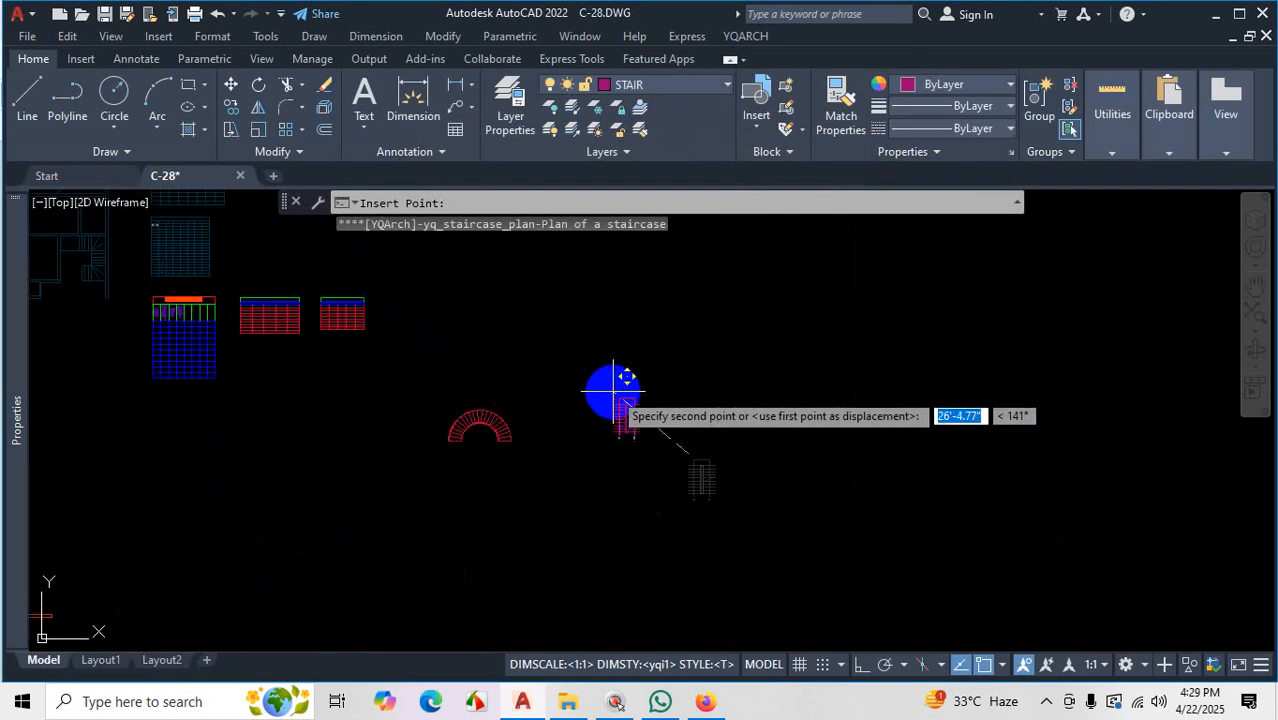
scroll(650, 390, "up", 4)
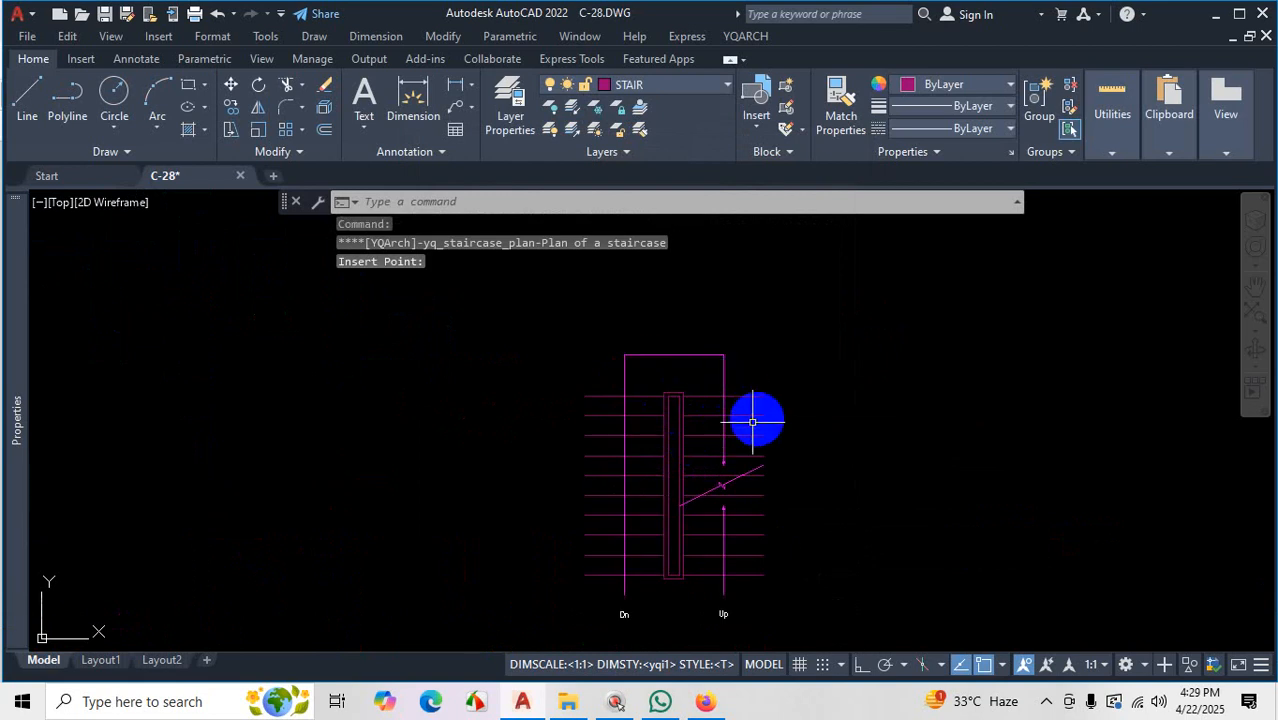
Examine the narrow-stairwell staircase, following the step count up one run and along the other.
key("ctrl+1")
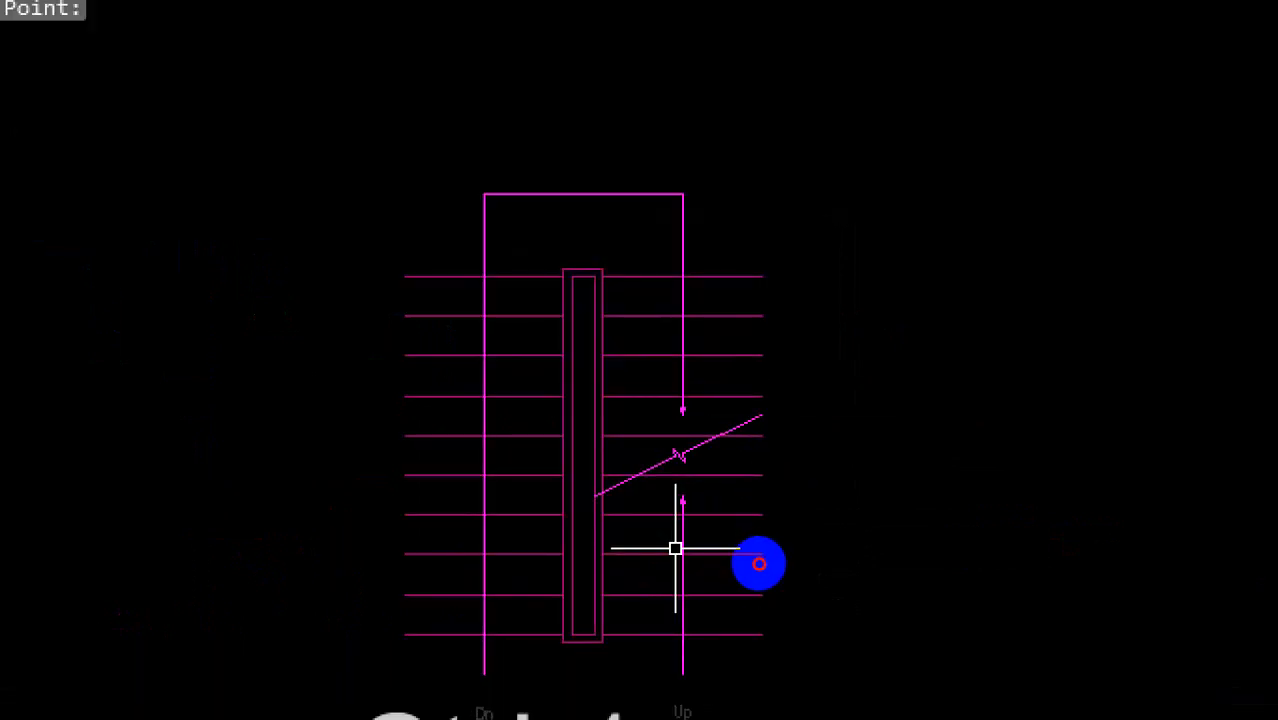
left_click_drag(759, 564, 756, 522)
left_click_drag(752, 468, 767, 461)
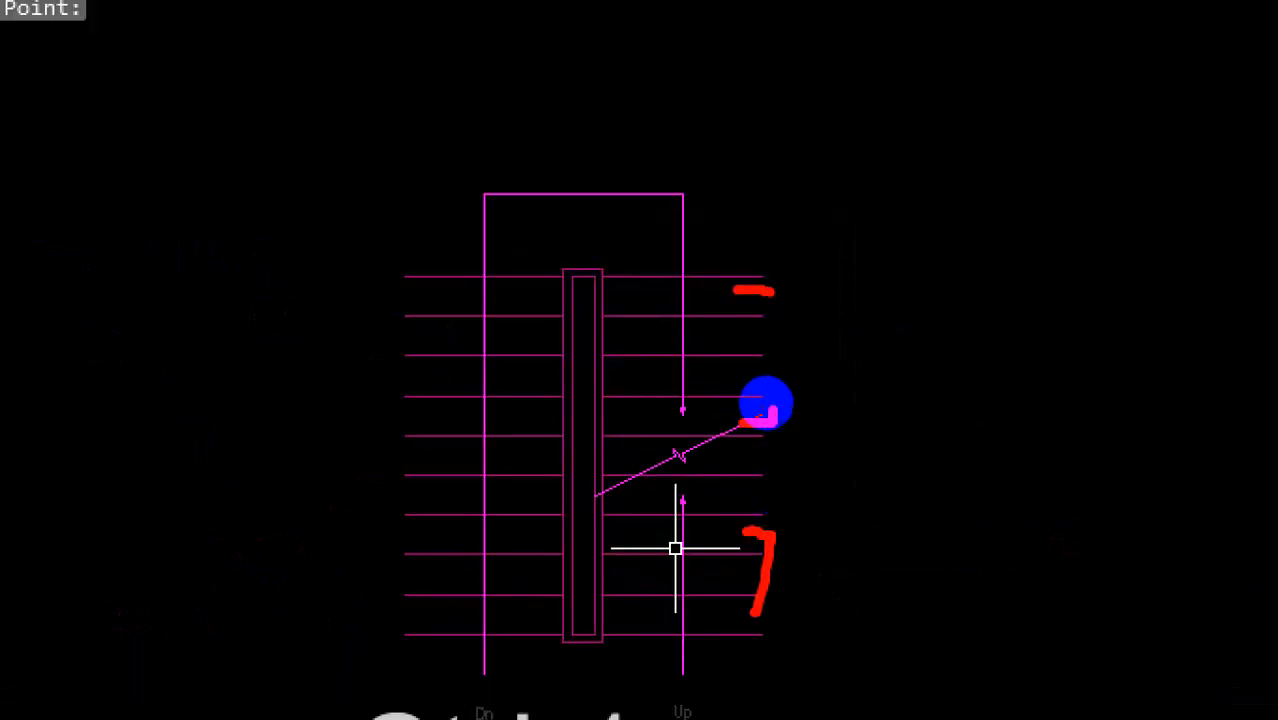
left_click_drag(717, 130, 727, 183)
left_click_drag(760, 128, 758, 170)
mouse_move(516, 302)
left_mouse_down()
mouse_move(530, 483)
mouse_move(514, 606)
left_mouse_up()
left_click(502, 623)
mouse_move(460, 680)
left_mouse_down()
mouse_move(548, 684)
mouse_move(534, 688)
left_mouse_up()
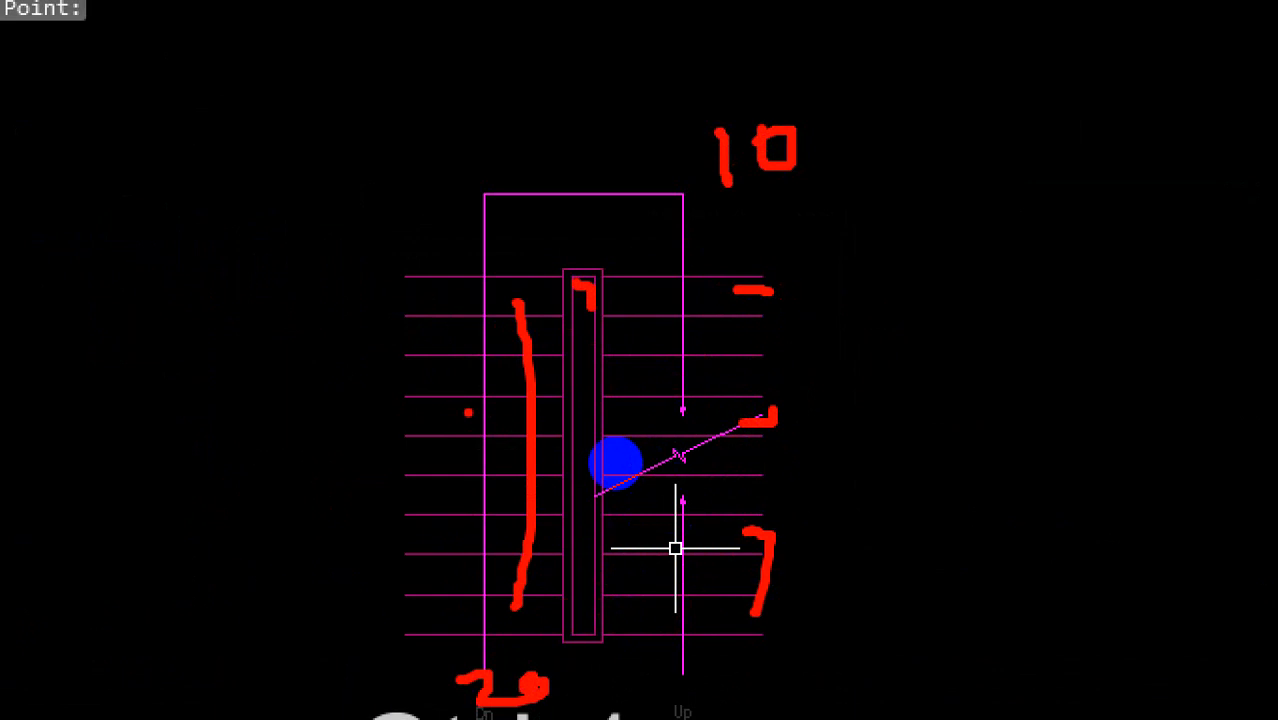
key("Escape")
scroll(705, 391, "down", 5)
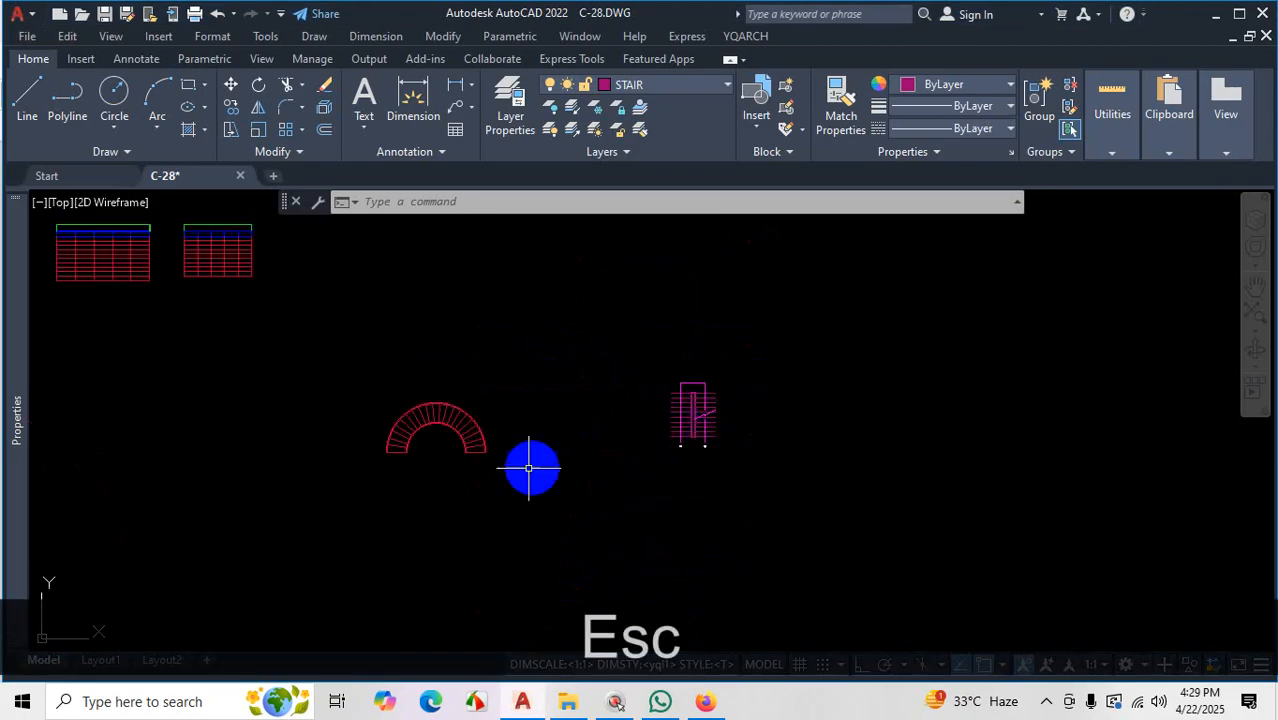
Examine the landing lines above the stairwell in the furnished plan's staircase and the space for further landing steps.
scroll(456, 563, "up", 8)
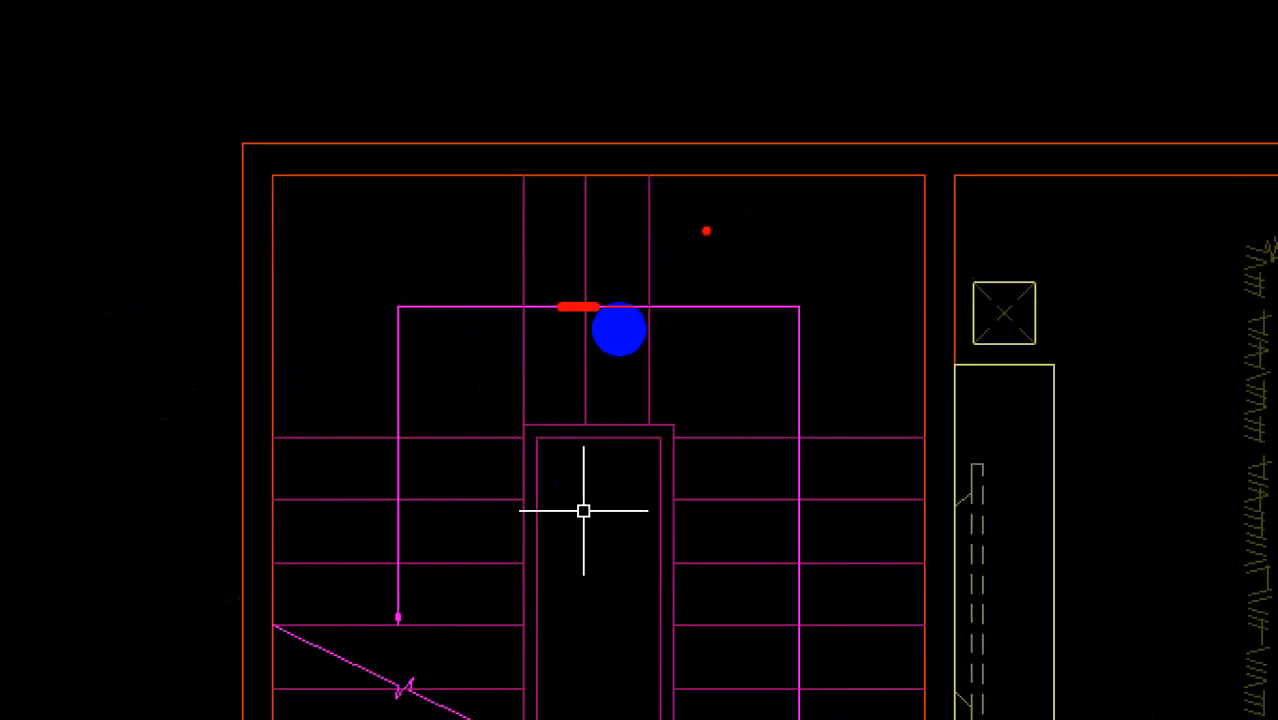
left_click_drag(708, 190, 702, 347)
left_click_drag(781, 167, 786, 331)
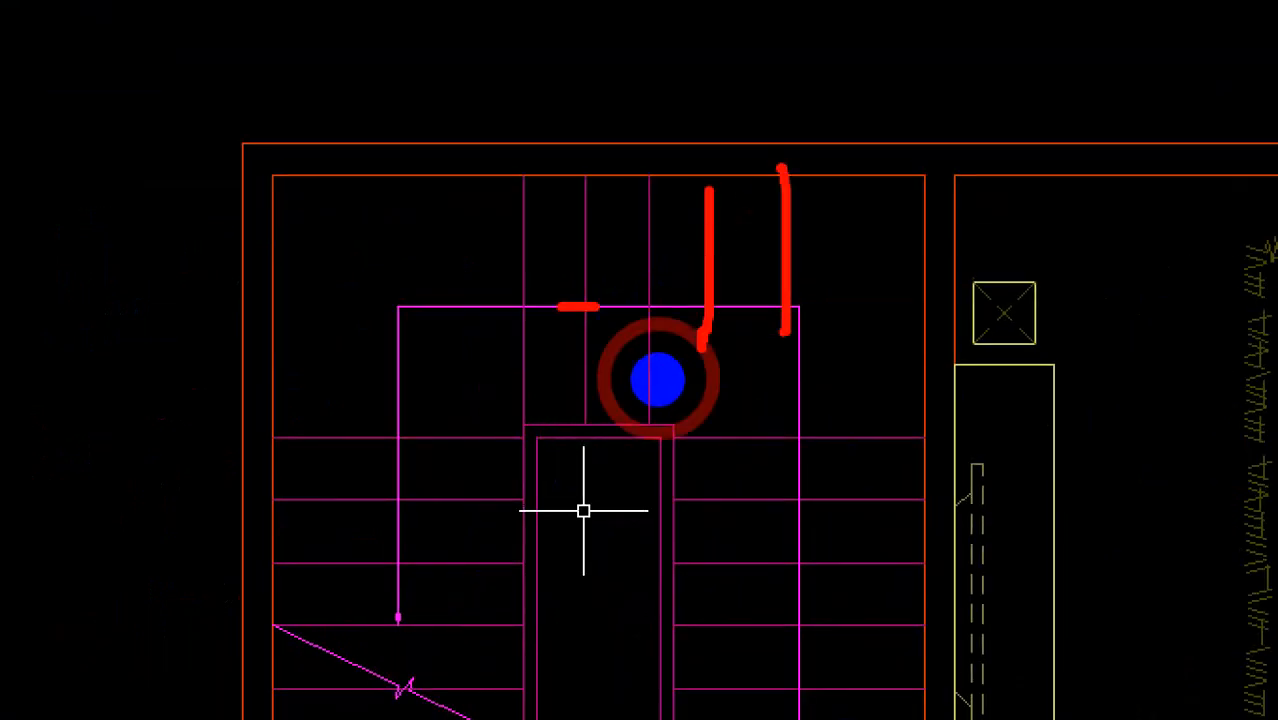
key("Escape")
scroll(571, 379, "down", 2)
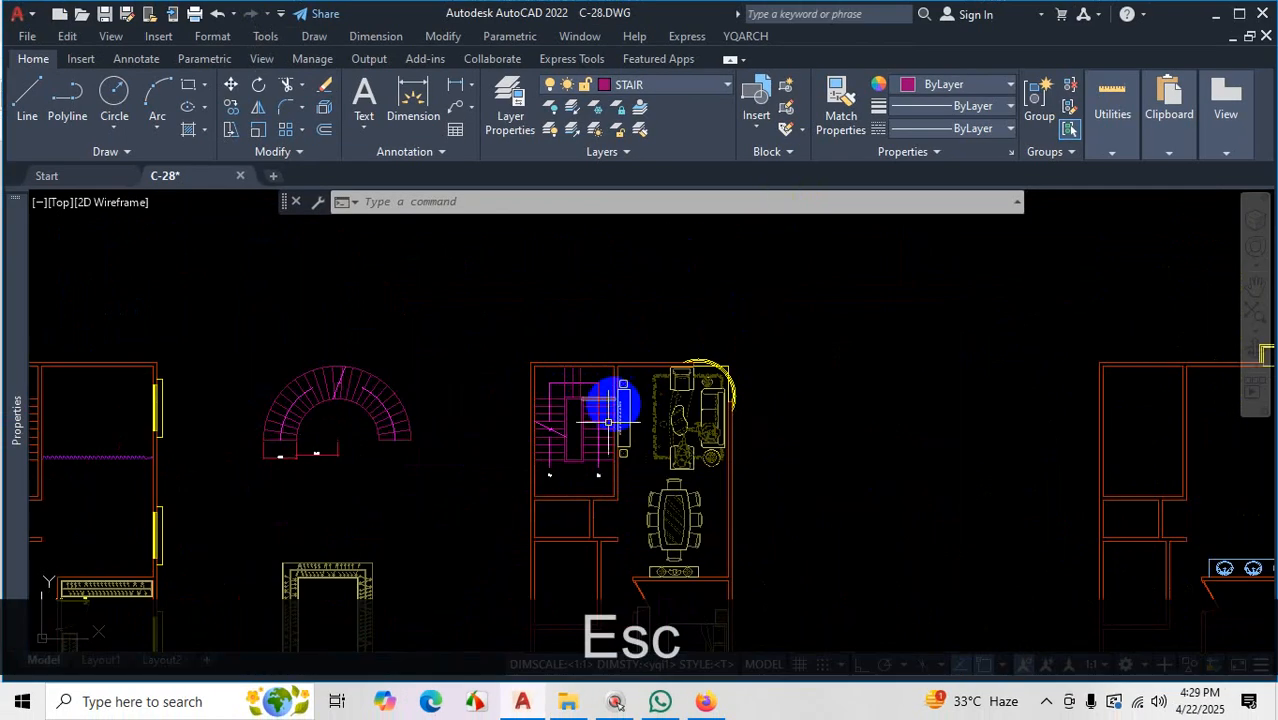
scroll(599, 422, "up", 4)
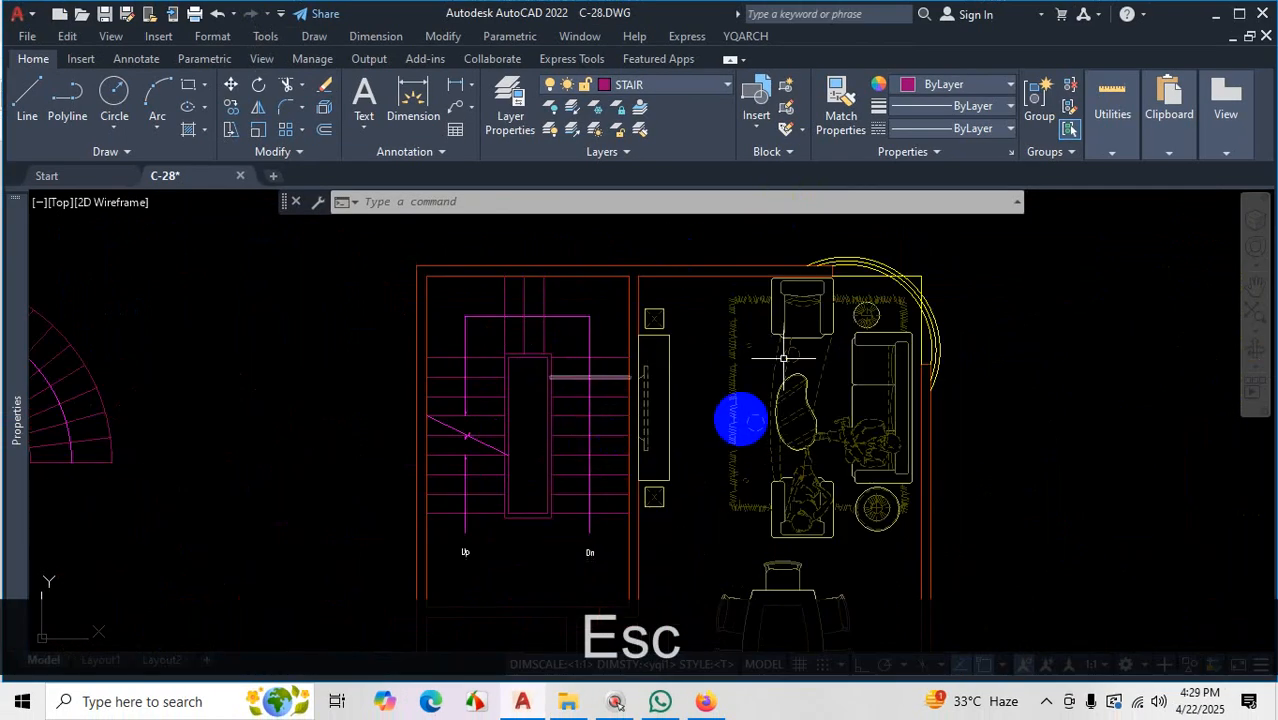
Start another double tread staircase plan with a stairwell width of 40 and a tread width of 42.
left_click(748, 36)
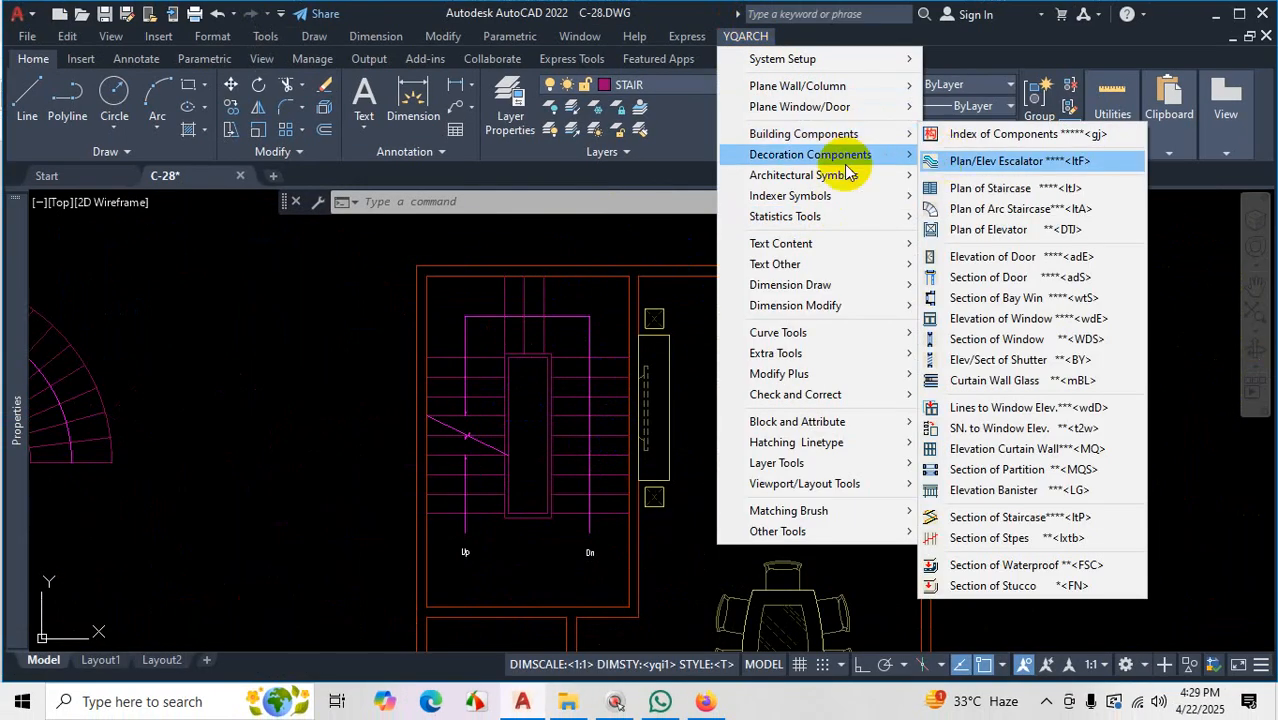
mouse_move(864, 157)
mouse_move(884, 134)
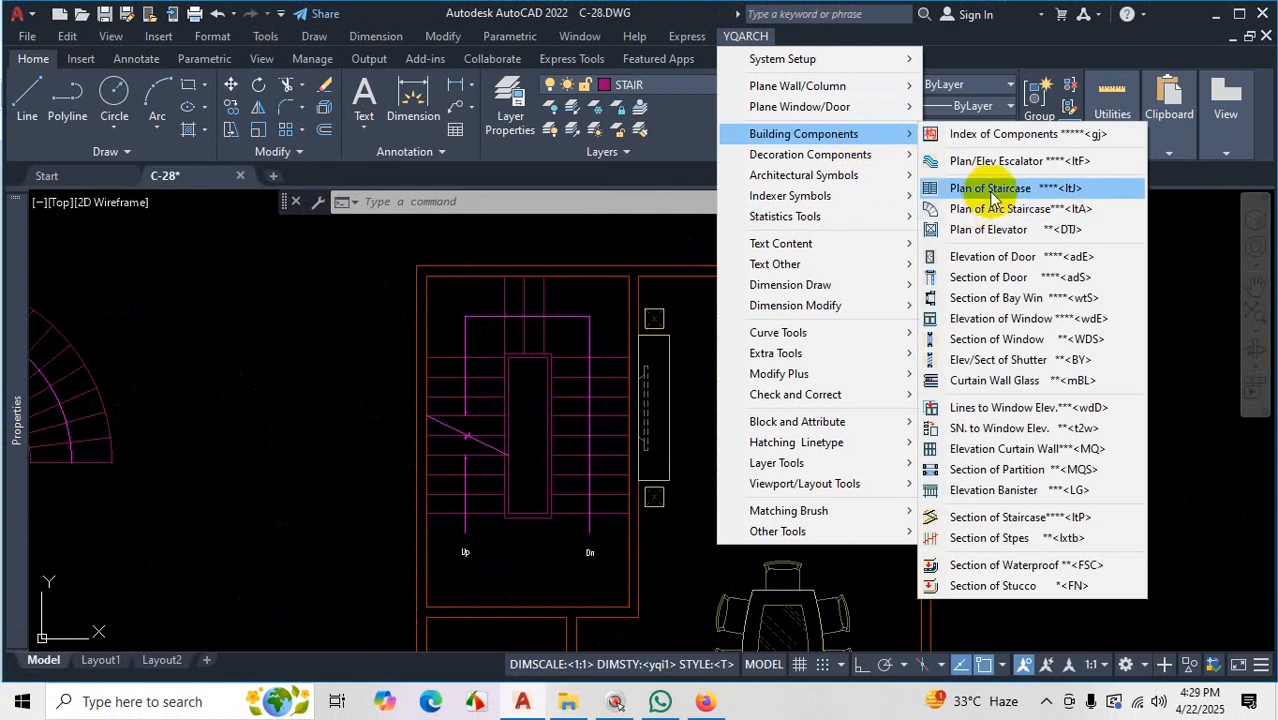
left_click(975, 188)
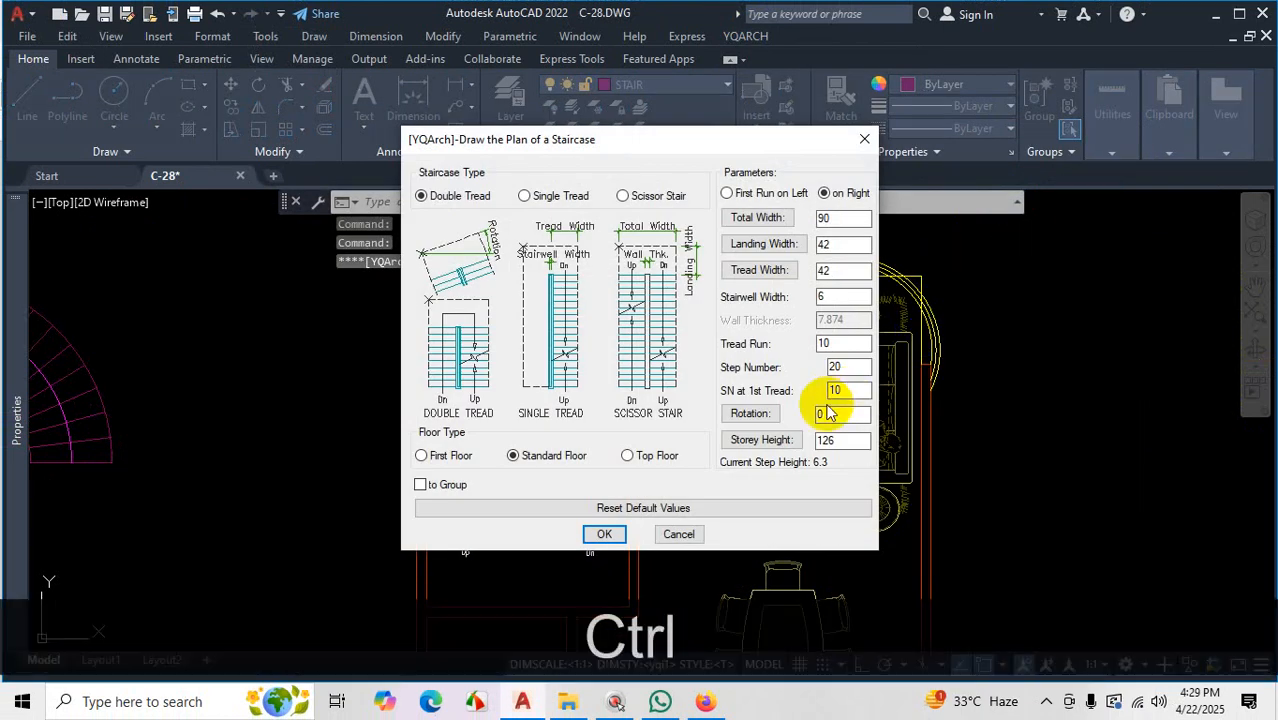
key("ctrl+1")
left_click(818, 398)
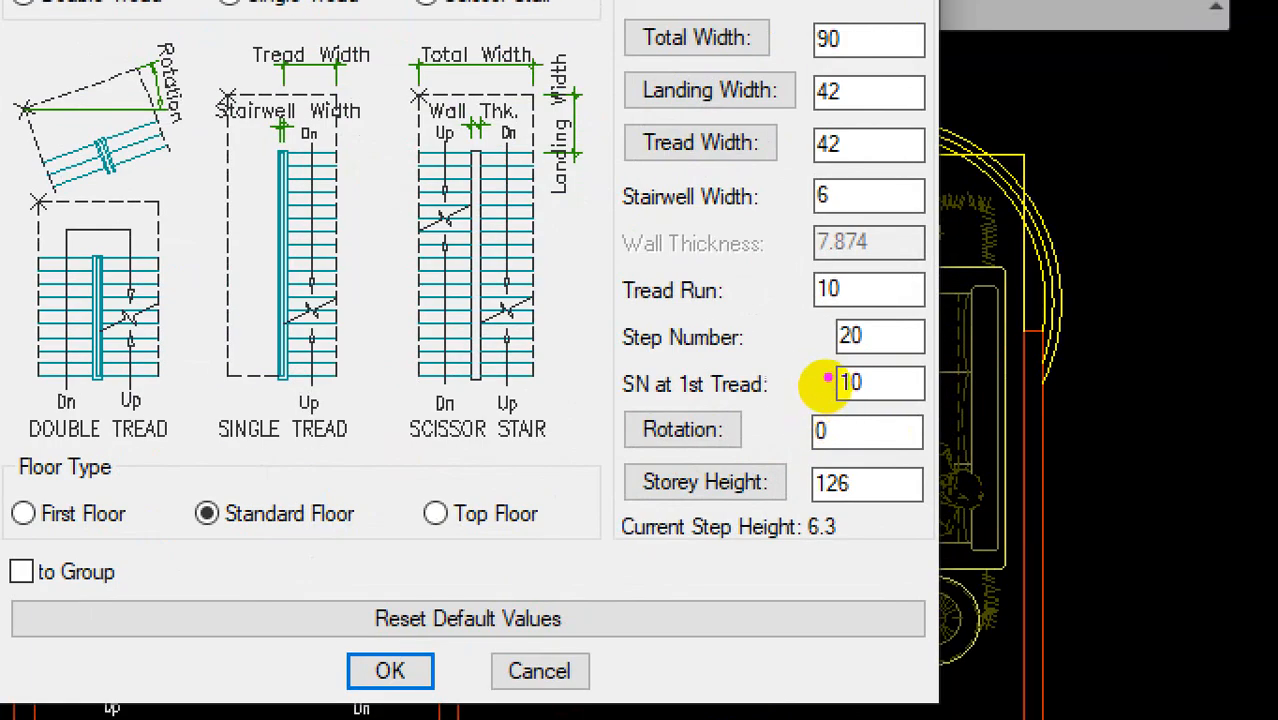
scroll(775, 386, "down", 2)
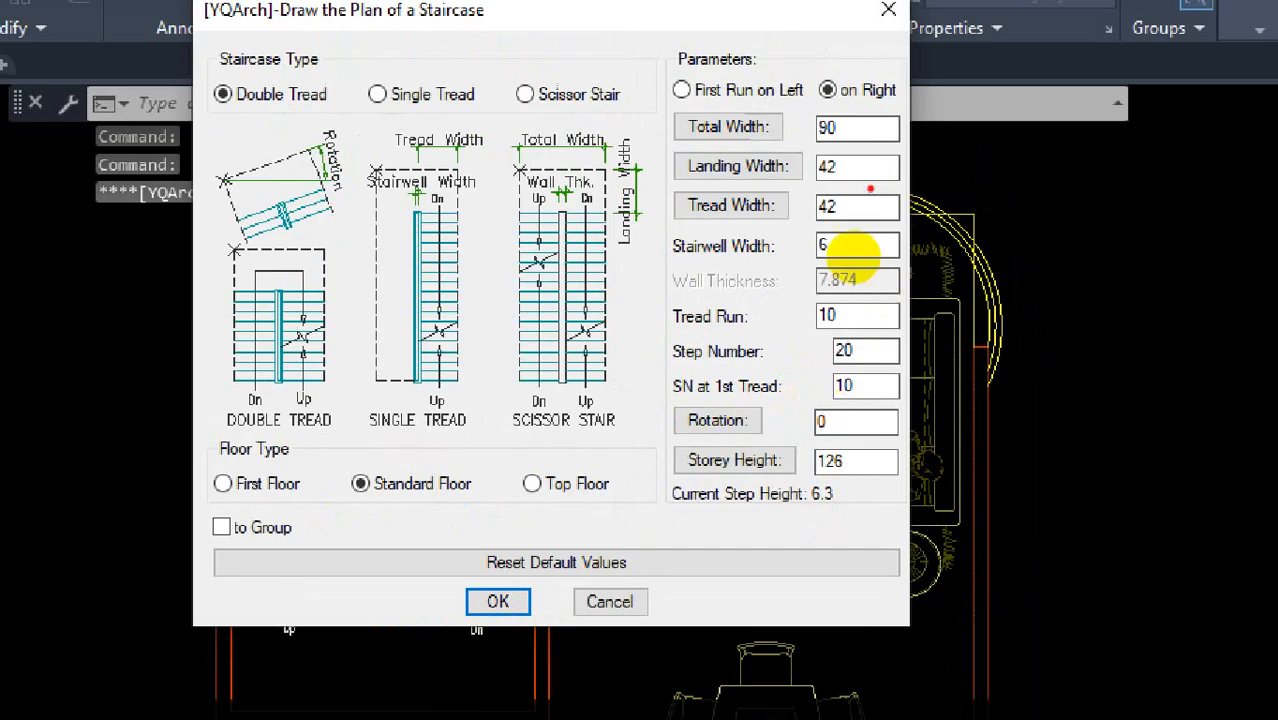
mouse_move(844, 234)
left_mouse_down()
mouse_move(676, 236)
mouse_move(665, 272)
mouse_move(908, 250)
mouse_move(855, 234)
left_mouse_up()
key("Escape")
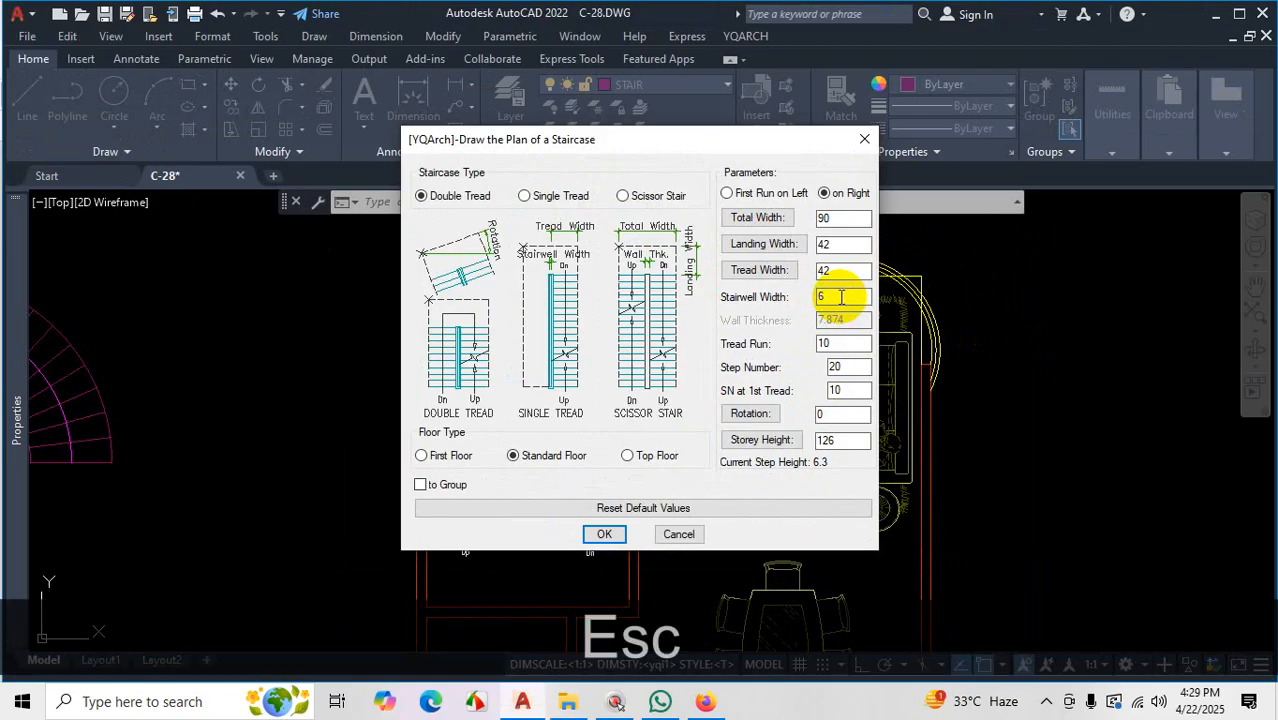
double_click(826, 296)
type("40")
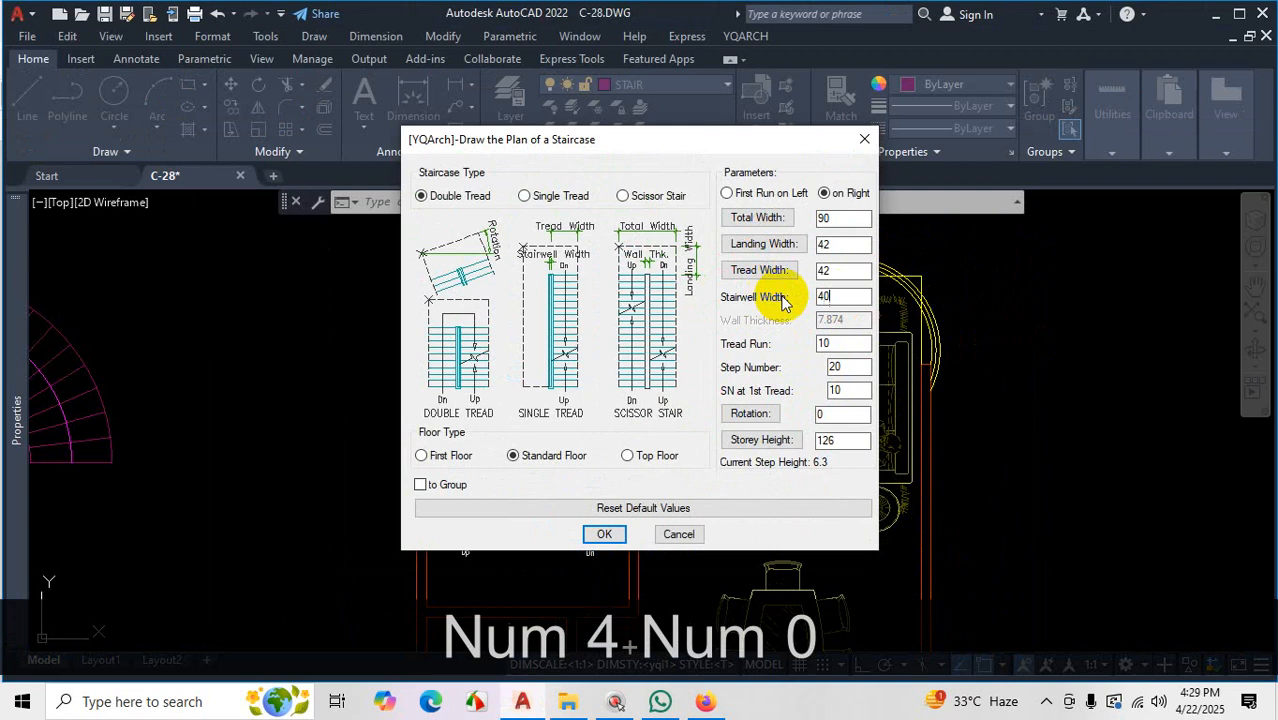
left_click(848, 244)
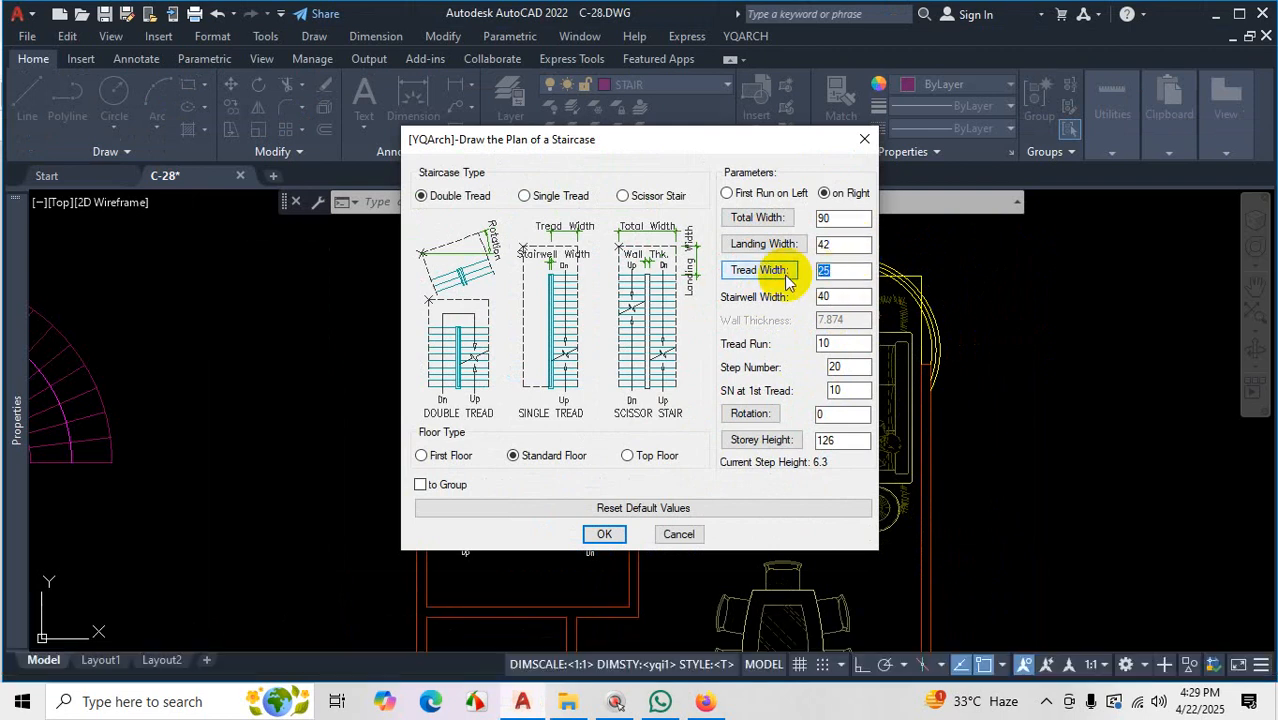
type("42")
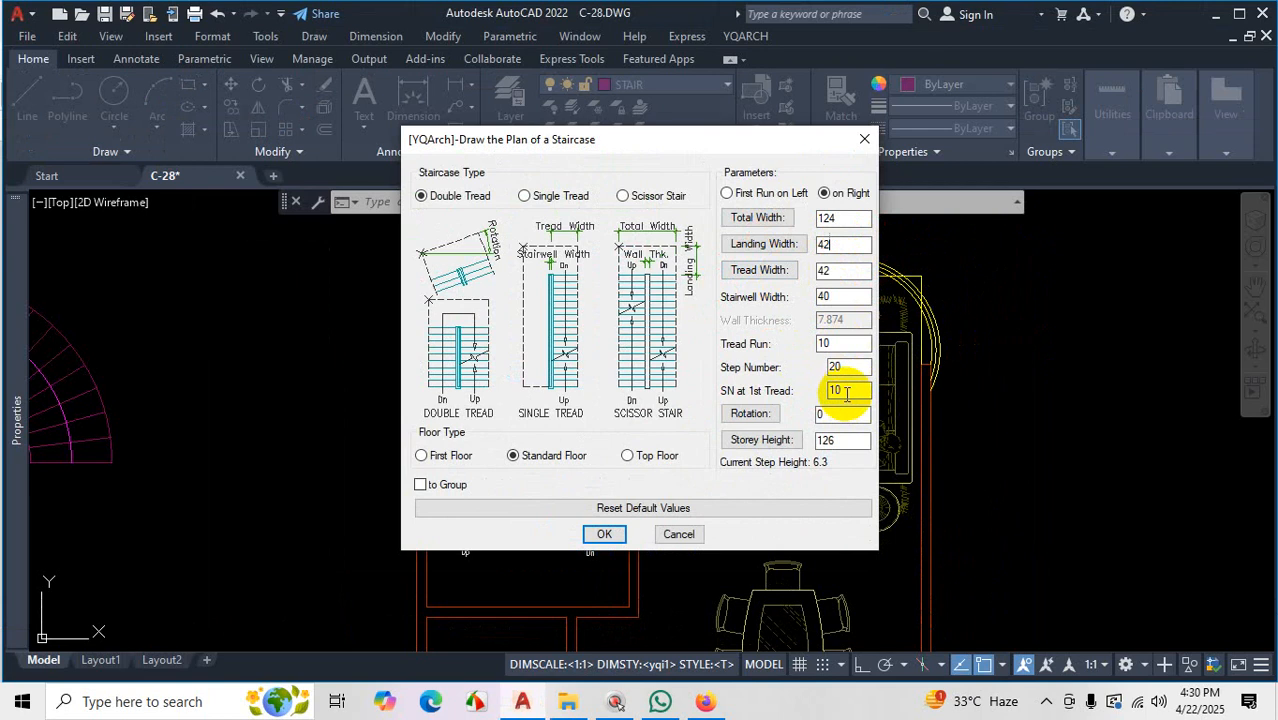
Set the staircase's step number to 16, with 8 steps at the first tread.
left_click_drag(853, 368, 812, 369)
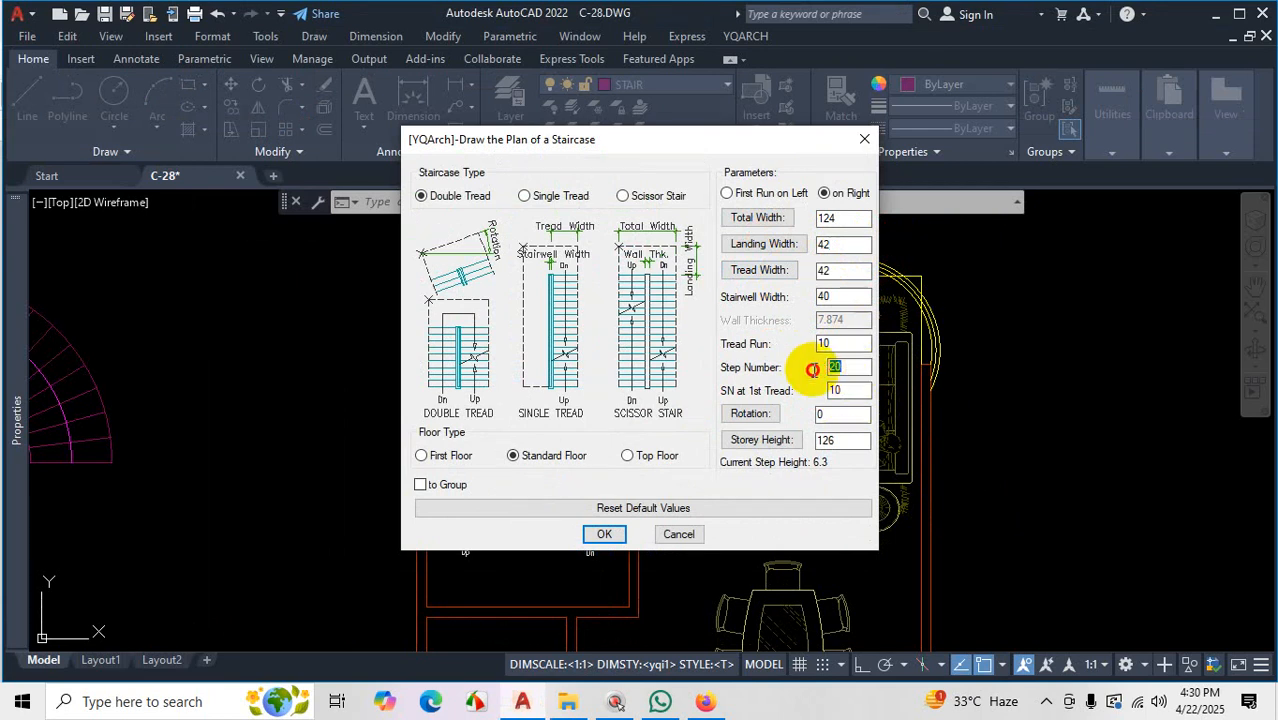
type("16")
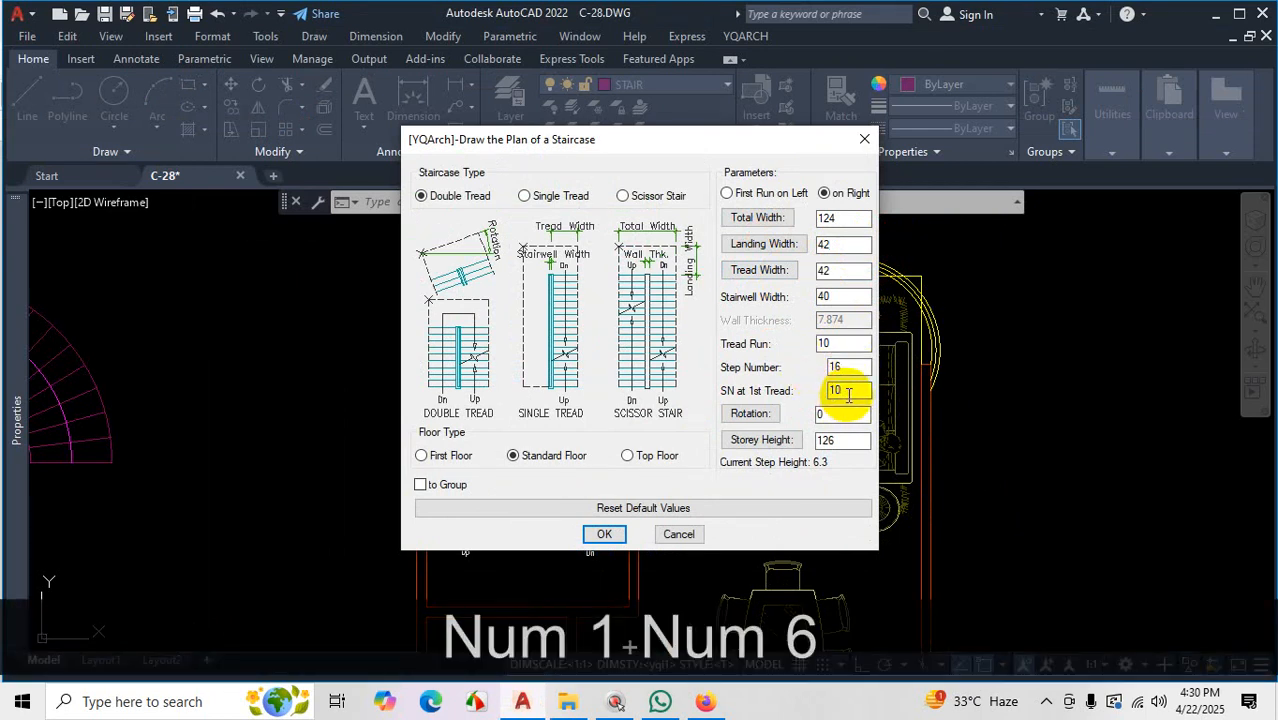
left_click_drag(852, 390, 812, 389)
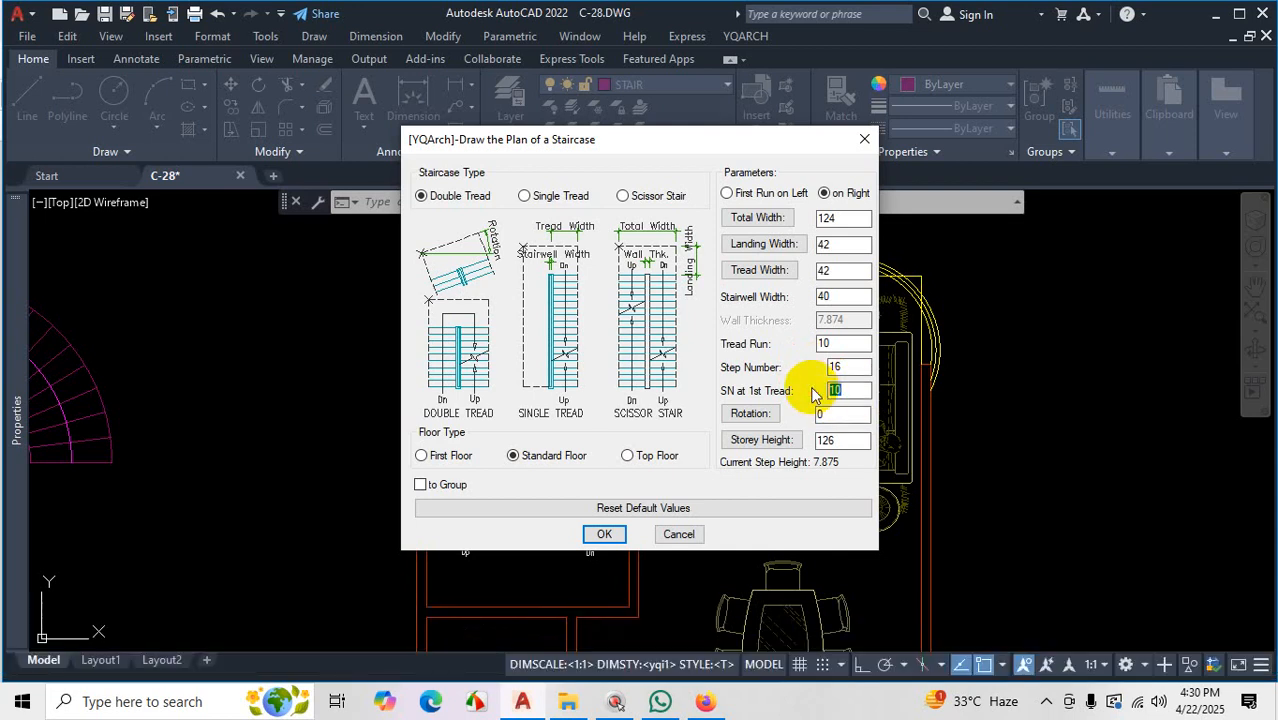
type("8")
left_click(840, 440)
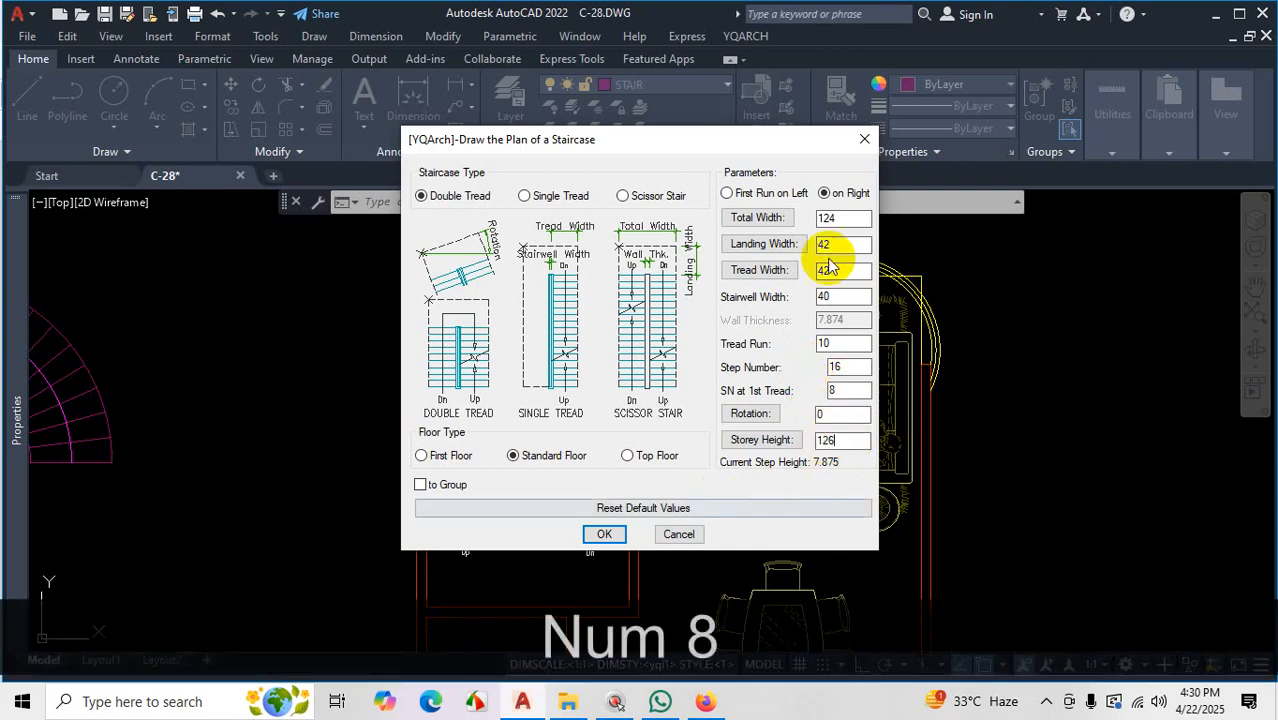
Place the 16-step staircase with the 40-wide stairwell in the open space between the furnished plan and the next plan.
left_click(604, 534)
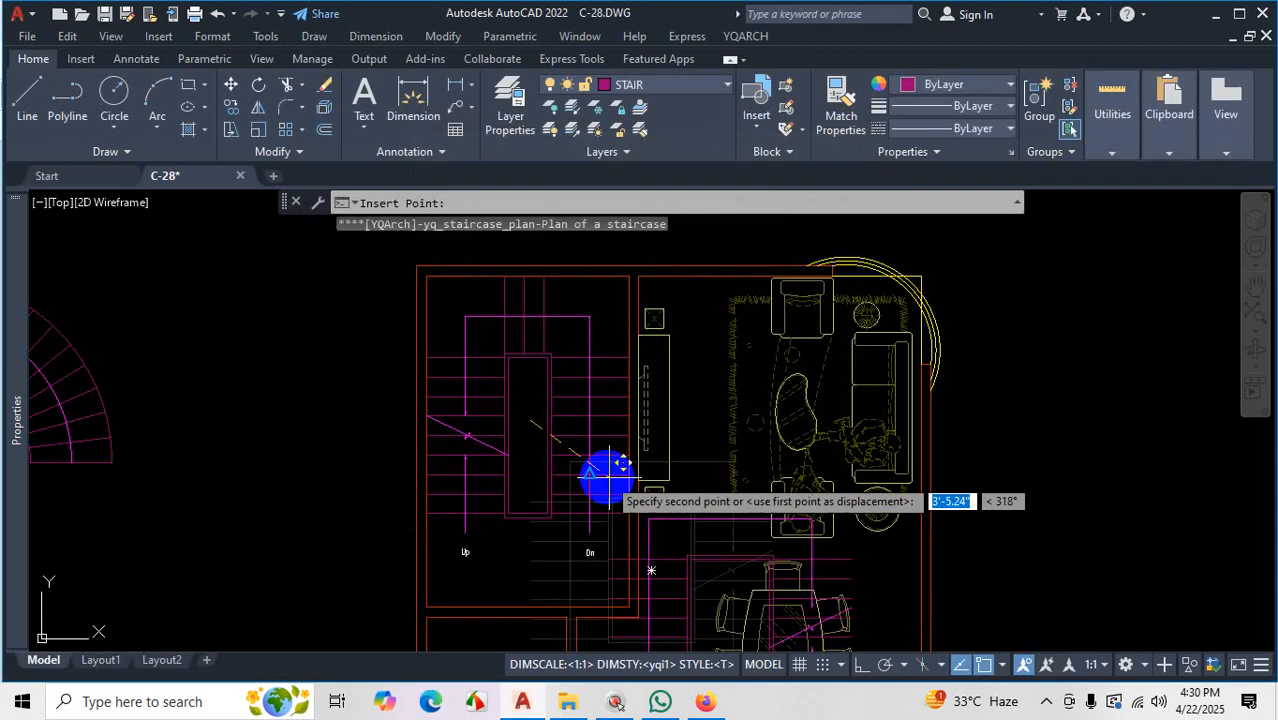
scroll(700, 445, "down", 4)
scroll(719, 442, "up", 2)
left_click(816, 510)
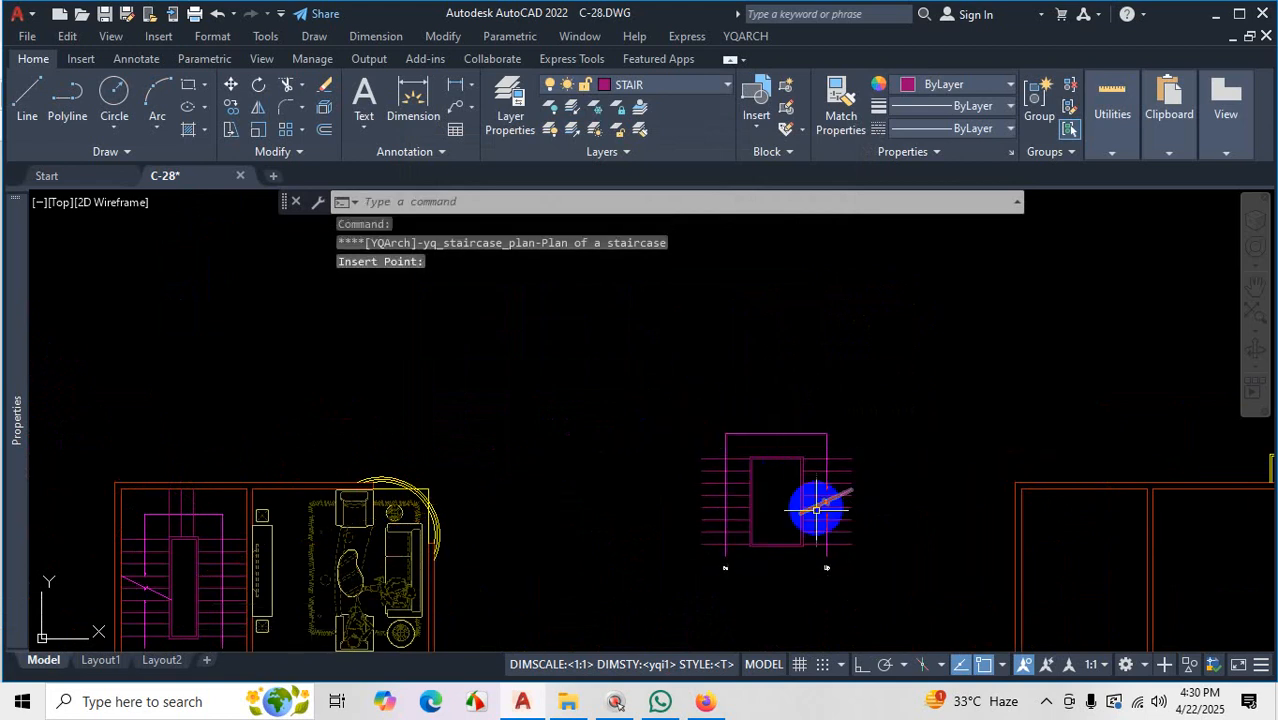
scroll(816, 510, "up", 2)
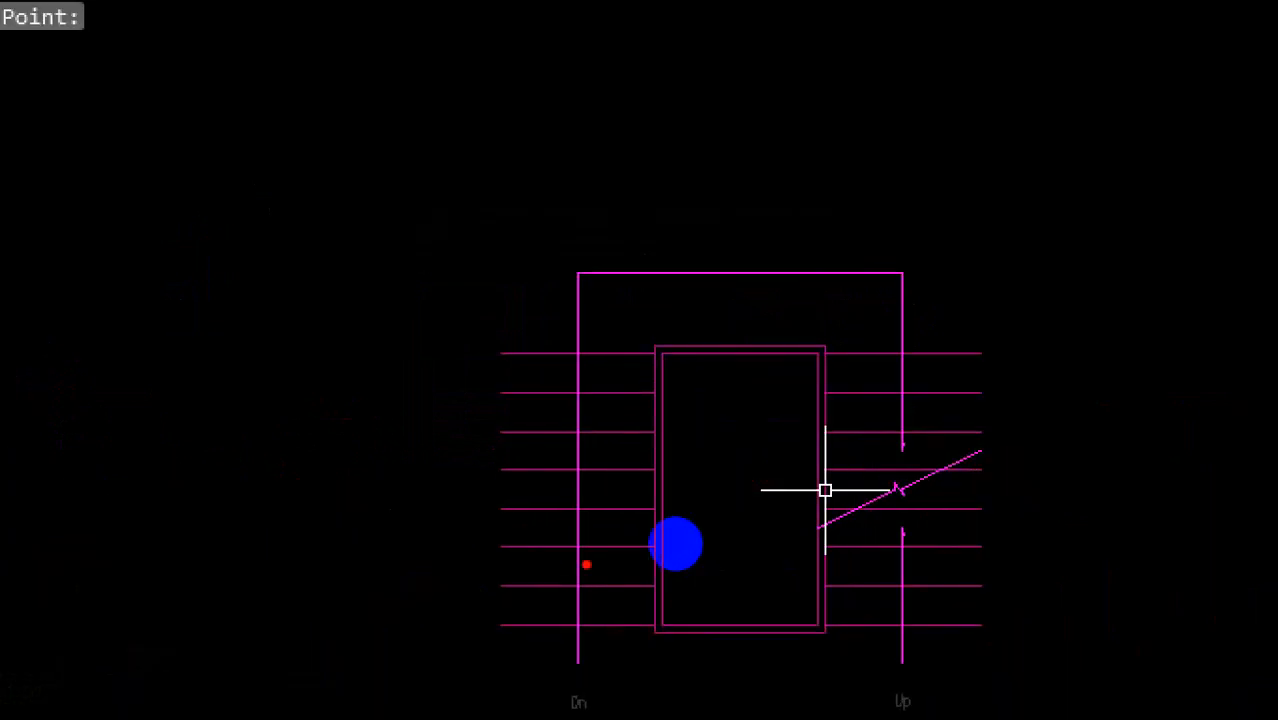
Examine the placed staircase's two runs and the landing above the stairwell, following the steps and possible landing divisions.
mouse_move(603, 524)
left_mouse_down()
mouse_move(514, 523)
mouse_move(525, 511)
left_mouse_up()
left_click_drag(625, 404, 576, 417)
left_click(606, 374)
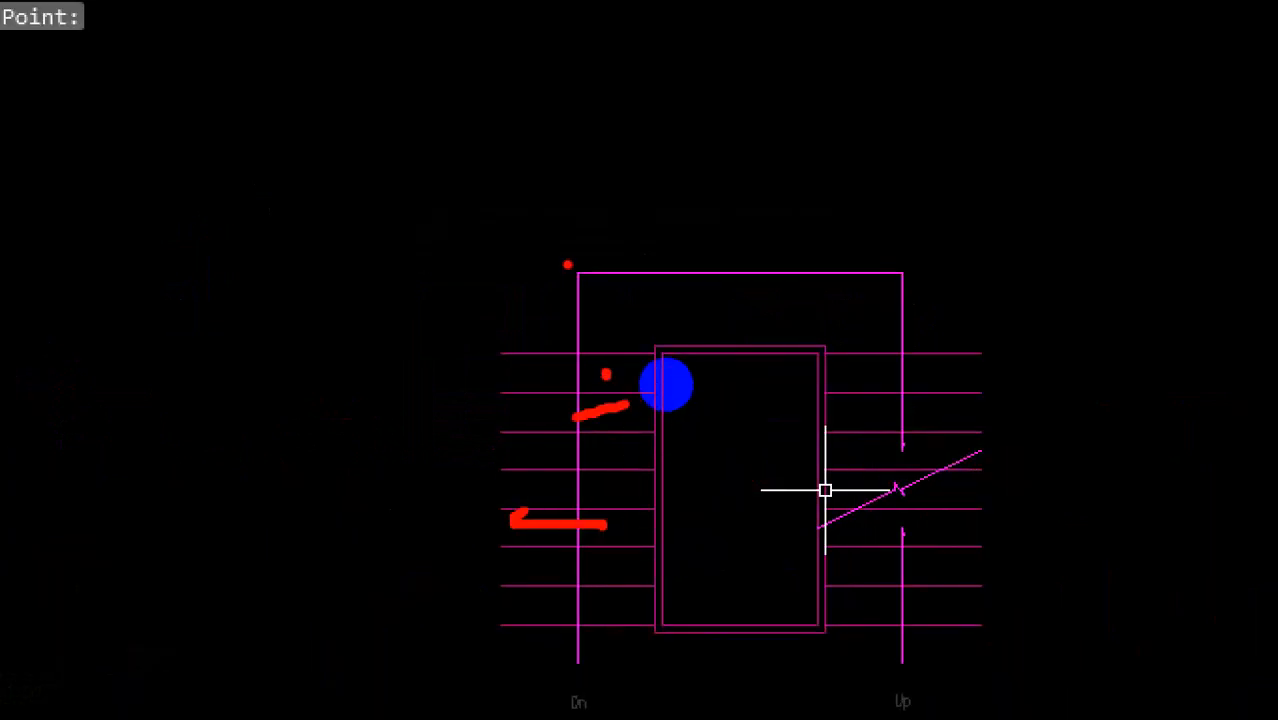
mouse_move(567, 264)
left_mouse_down()
mouse_move(612, 330)
mouse_move(596, 243)
left_mouse_up()
mouse_move(877, 357)
left_mouse_down()
mouse_move(928, 585)
mouse_move(930, 680)
mouse_move(960, 692)
left_mouse_up()
left_click(958, 656)
mouse_move(1003, 656)
left_mouse_down()
mouse_move(996, 700)
mouse_move(1012, 688)
left_mouse_up()
left_click_drag(676, 183, 677, 298)
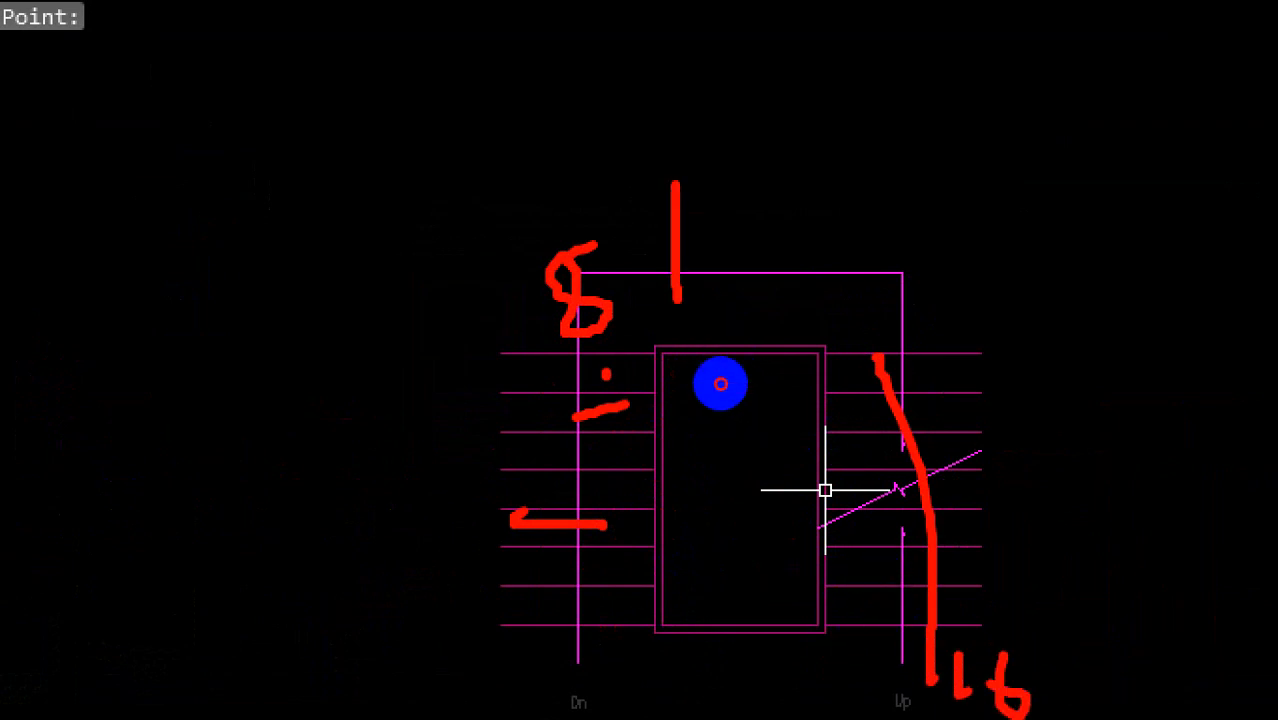
mouse_move(724, 186)
left_mouse_down()
mouse_move(726, 352)
mouse_move(757, 193)
mouse_move(763, 316)
left_mouse_up()
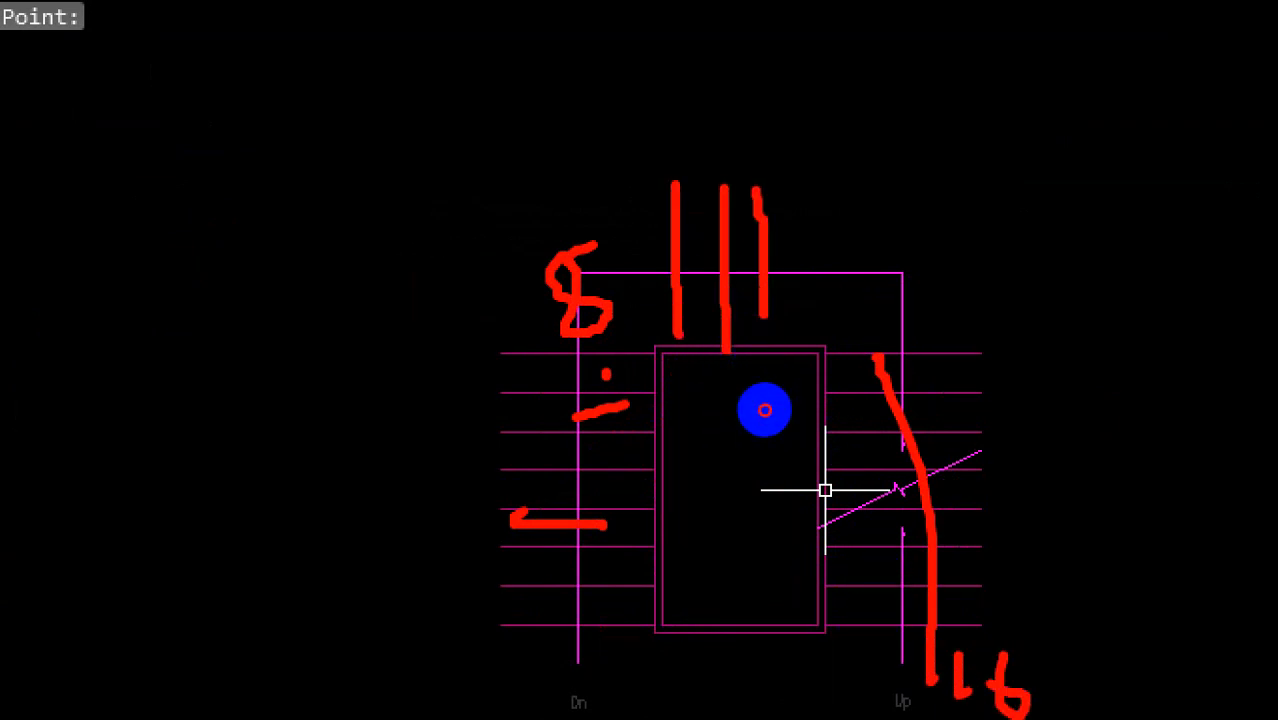
left_click_drag(782, 188, 805, 350)
left_click_drag(836, 198, 845, 346)
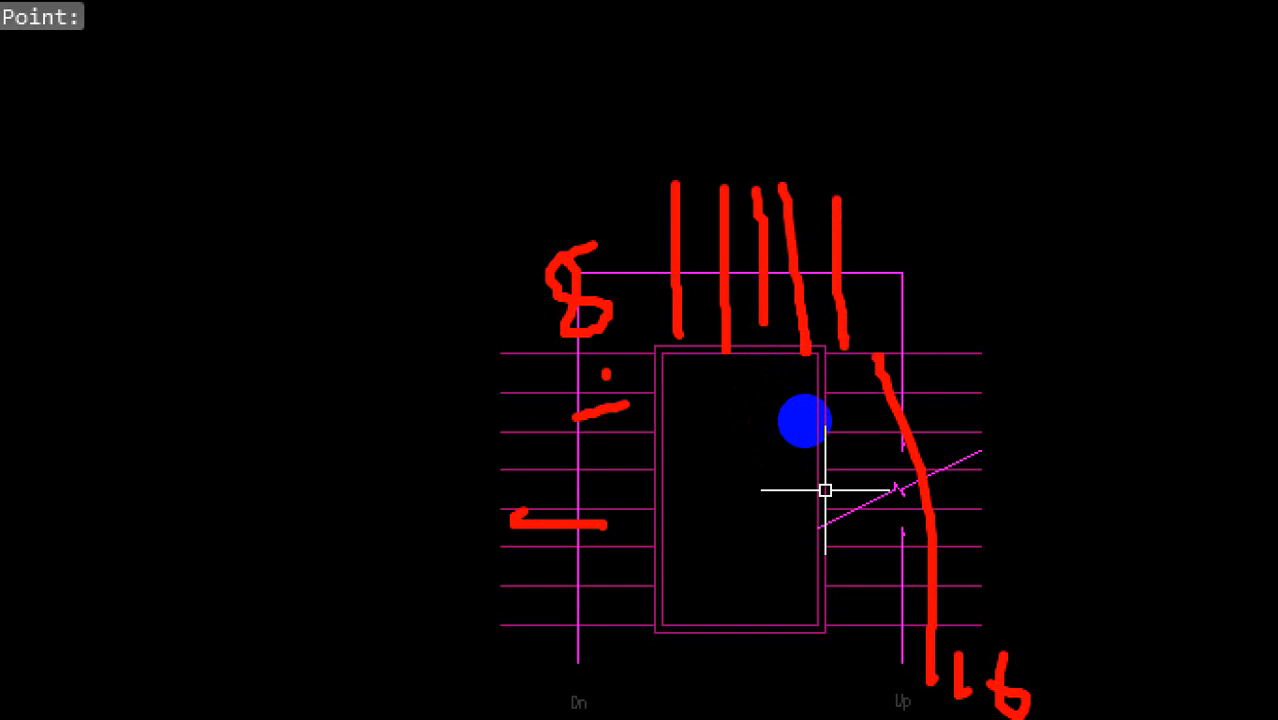
key("Escape")
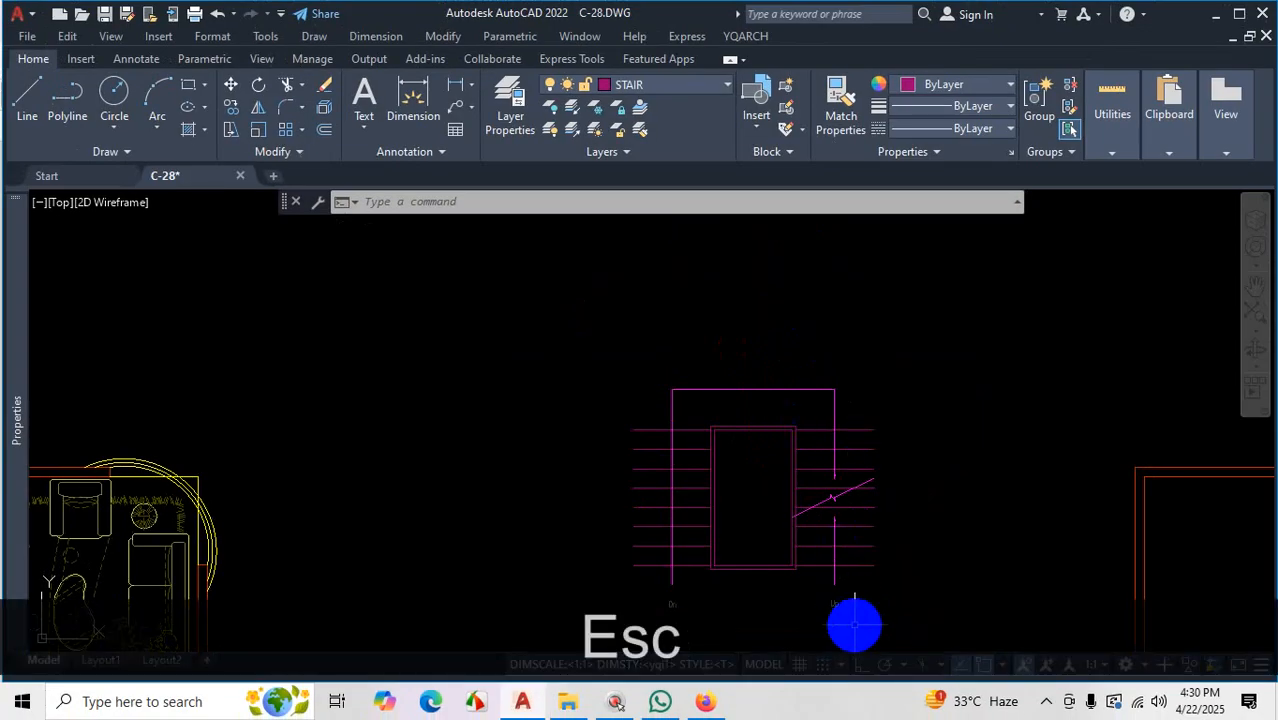
Start another double tread staircase plan and set its floor type to First Floor.
scroll(790, 340, "down", 5)
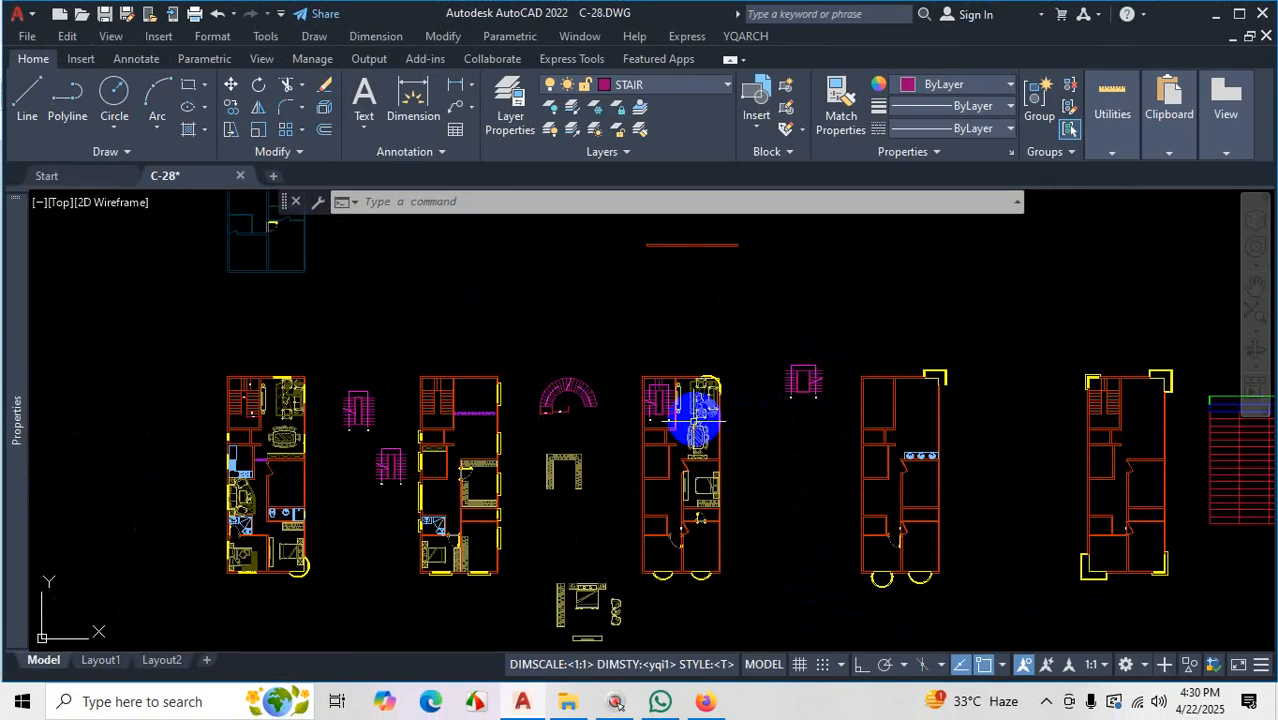
scroll(885, 411, "up", 3)
scroll(722, 300, "up", 2)
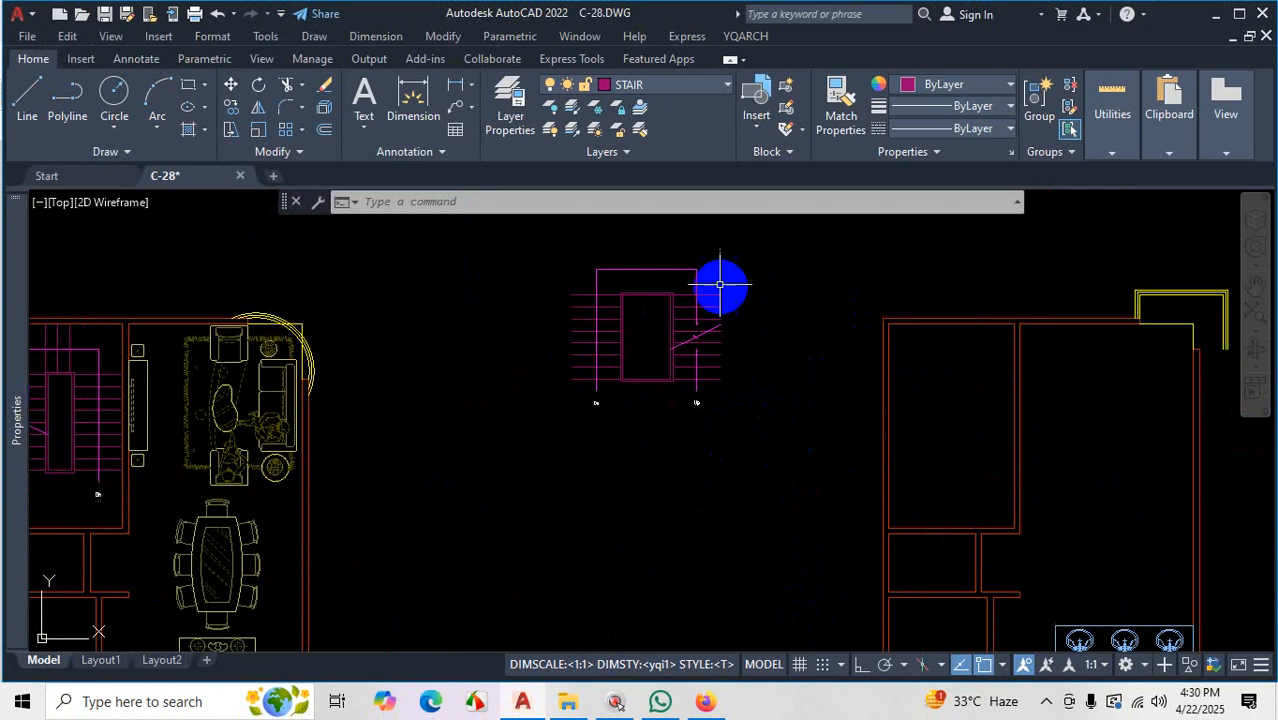
left_click(740, 35)
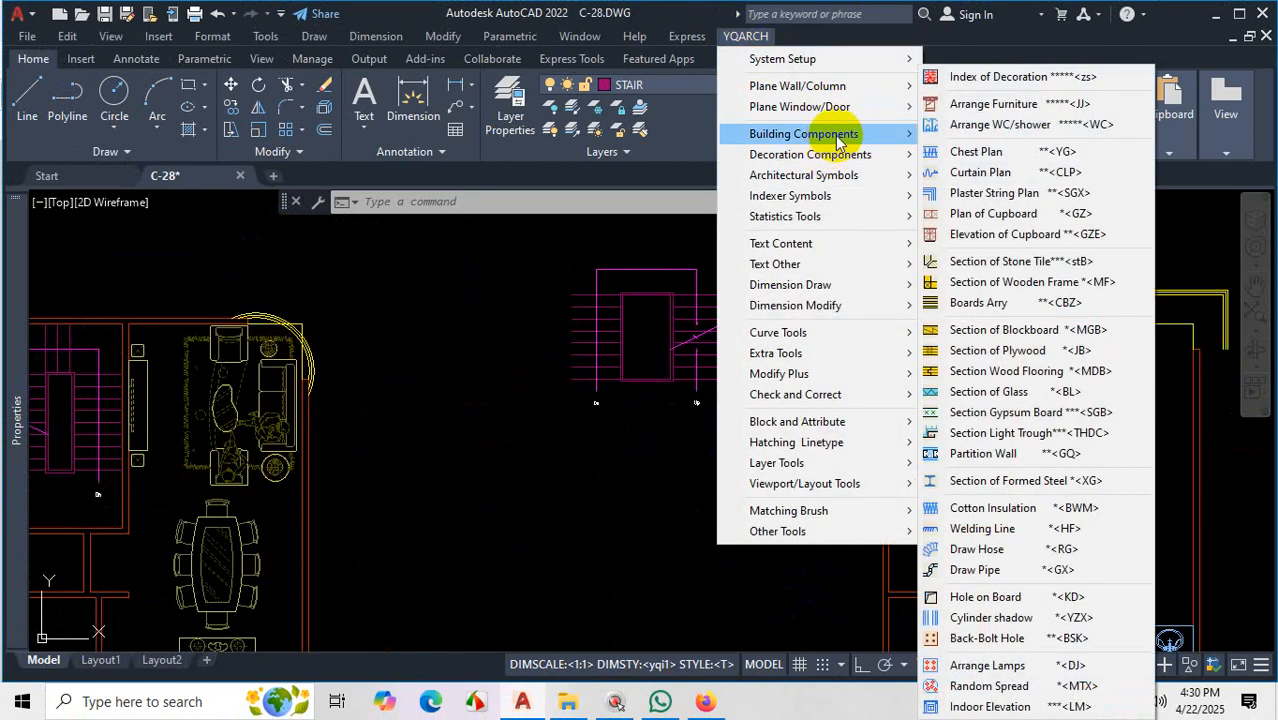
mouse_move(830, 133)
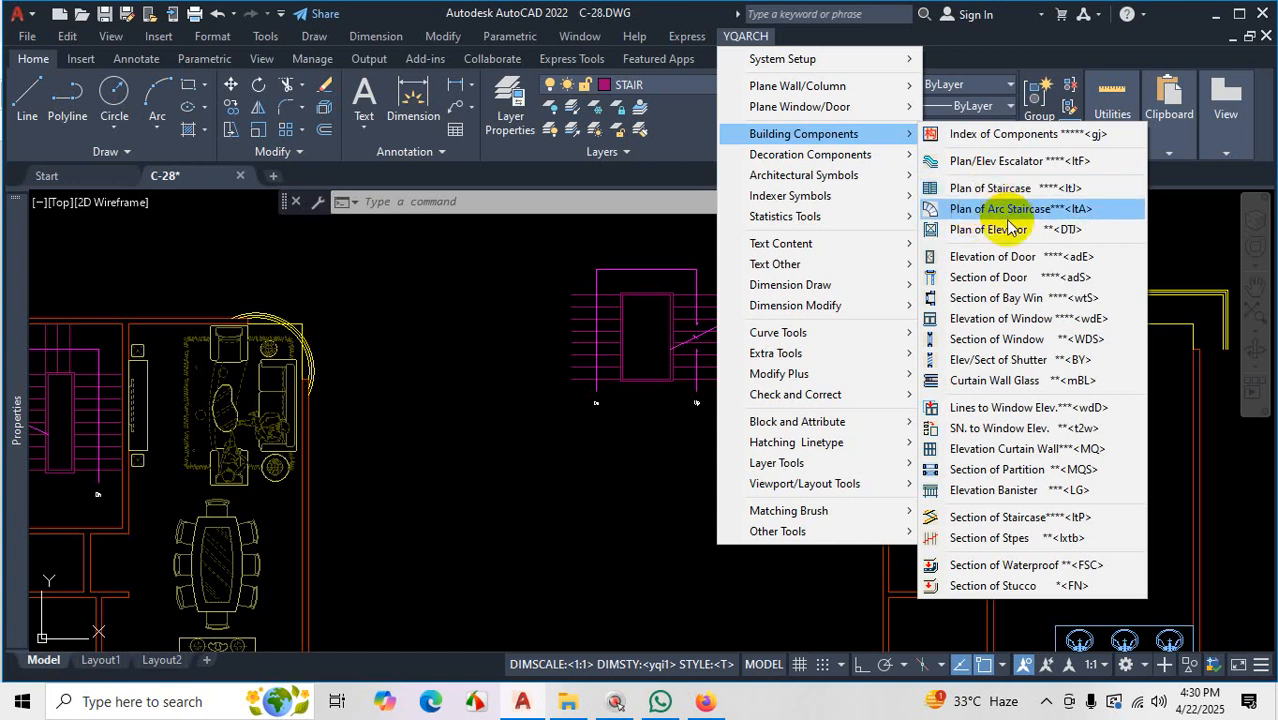
left_click(1000, 190)
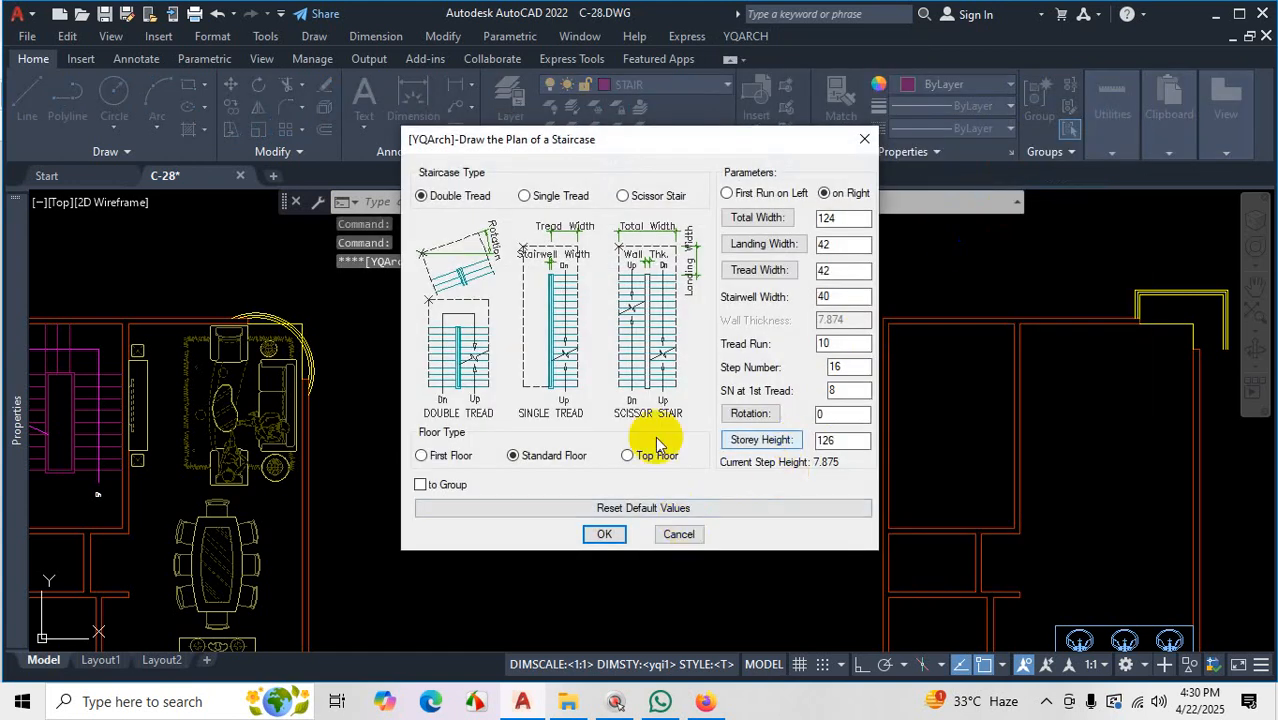
left_click(451, 462)
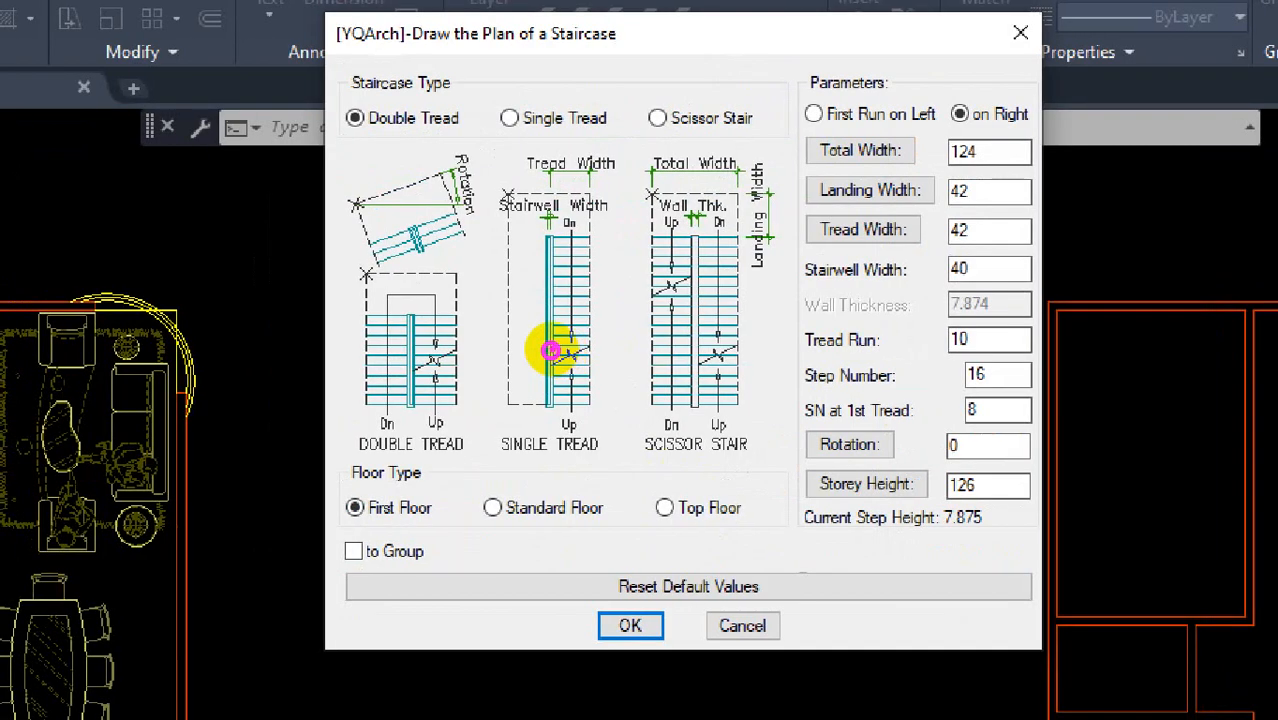
Examine how the first-floor plan type relates to a flight of stairs rising to its landing and upper run.
mouse_move(493, 490)
left_mouse_down()
mouse_move(580, 491)
mouse_move(668, 372)
mouse_move(850, 218)
left_mouse_up()
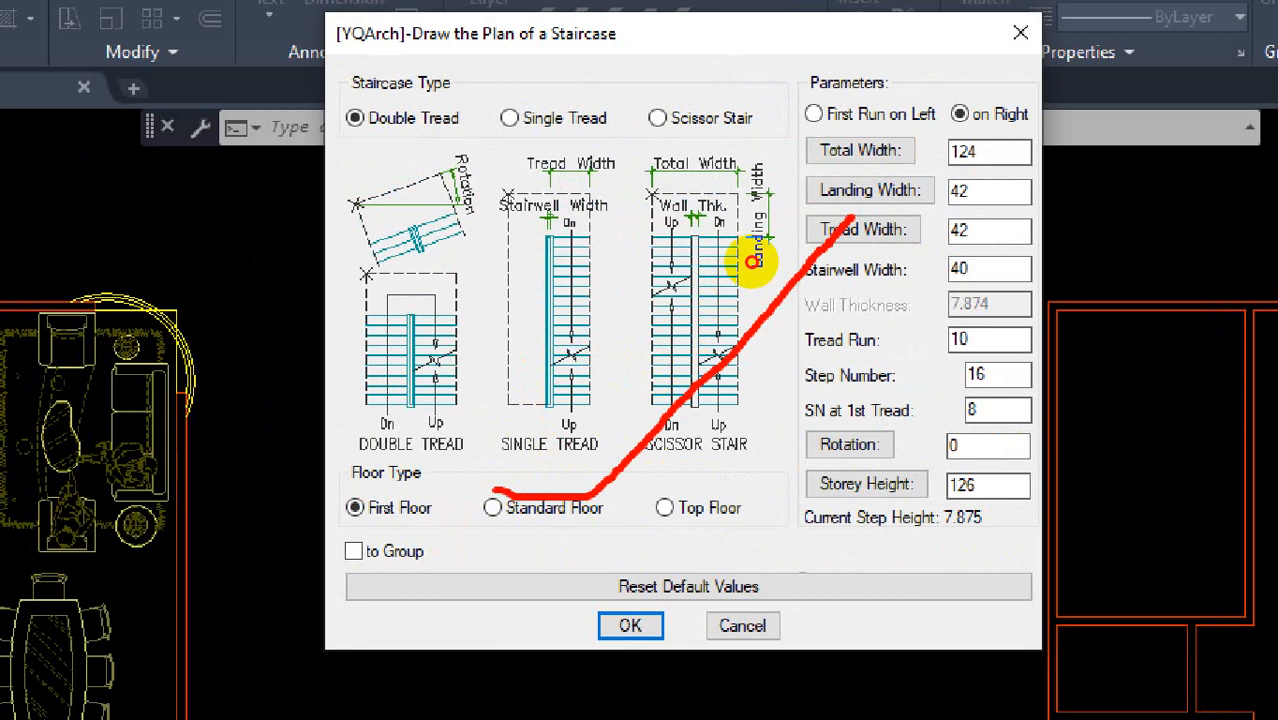
mouse_move(762, 256)
left_mouse_down()
mouse_move(806, 223)
mouse_move(893, 206)
mouse_move(783, 204)
mouse_move(684, 163)
mouse_move(552, 161)
left_mouse_up()
mouse_move(708, 154)
left_mouse_down()
mouse_move(715, 192)
mouse_move(756, 224)
left_mouse_up()
left_click_drag(775, 188, 778, 214)
left_click_drag(602, 380, 608, 414)
left_click_drag(660, 323, 665, 372)
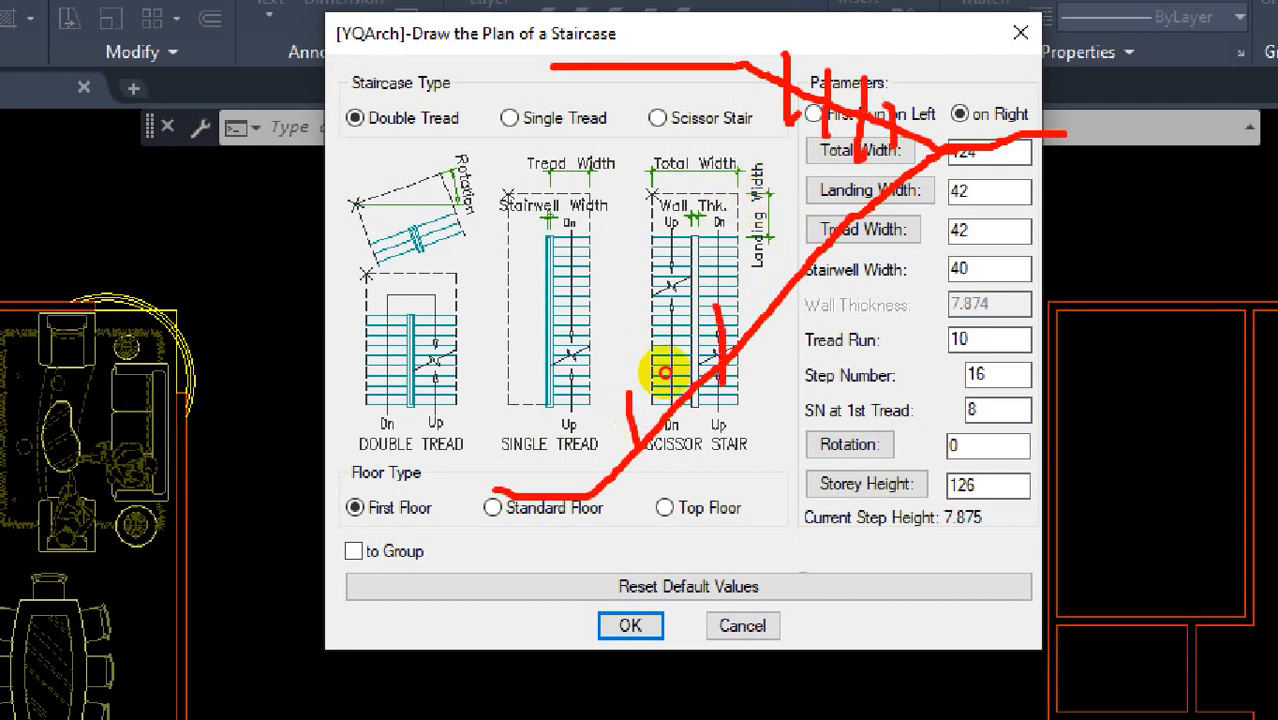
left_click_drag(709, 266, 720, 315)
left_click_drag(768, 245, 772, 268)
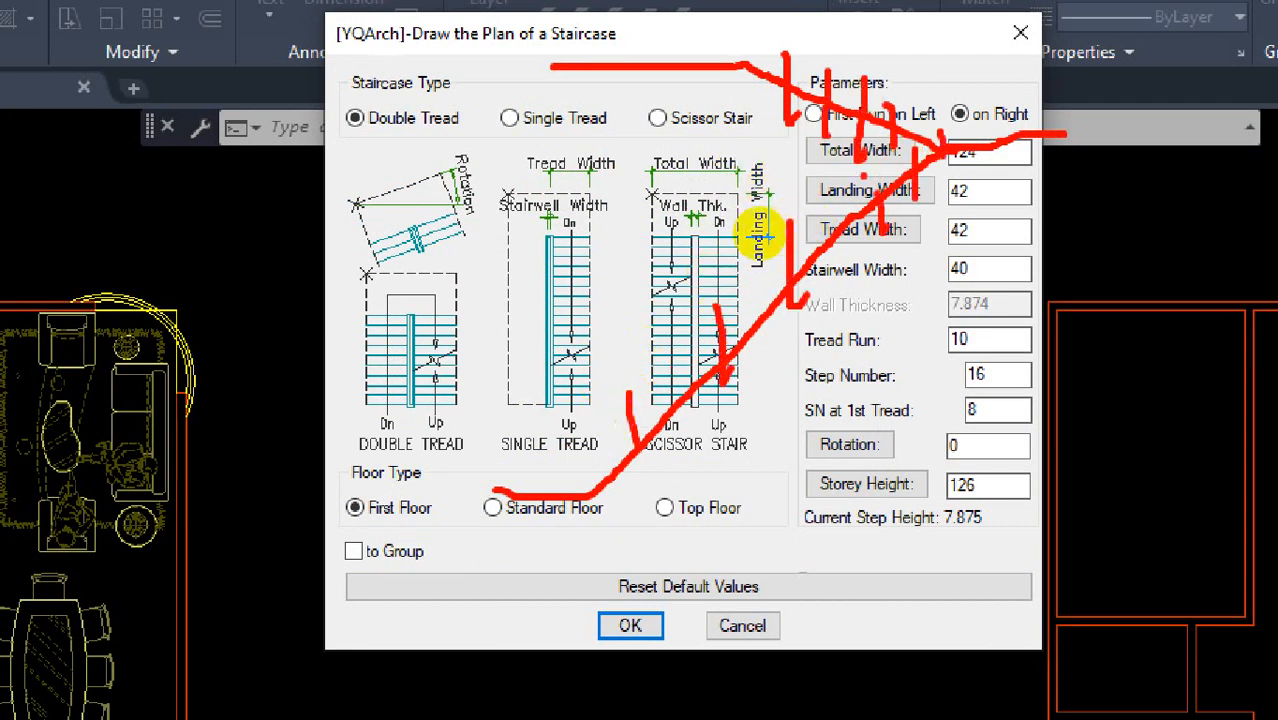
left_click(752, 271)
key("Escape")
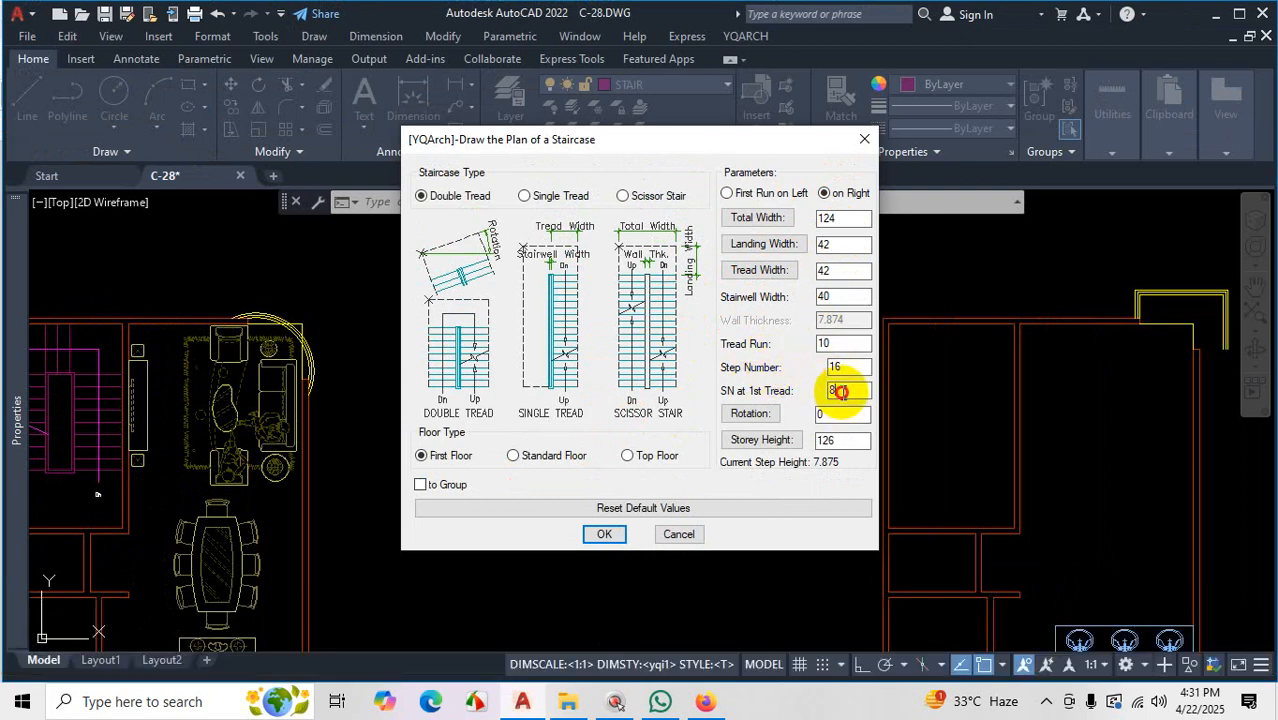
Set 12 steps at the first tread and a step number of 18, and place the first-floor staircase below the 16-step one.
type("12")
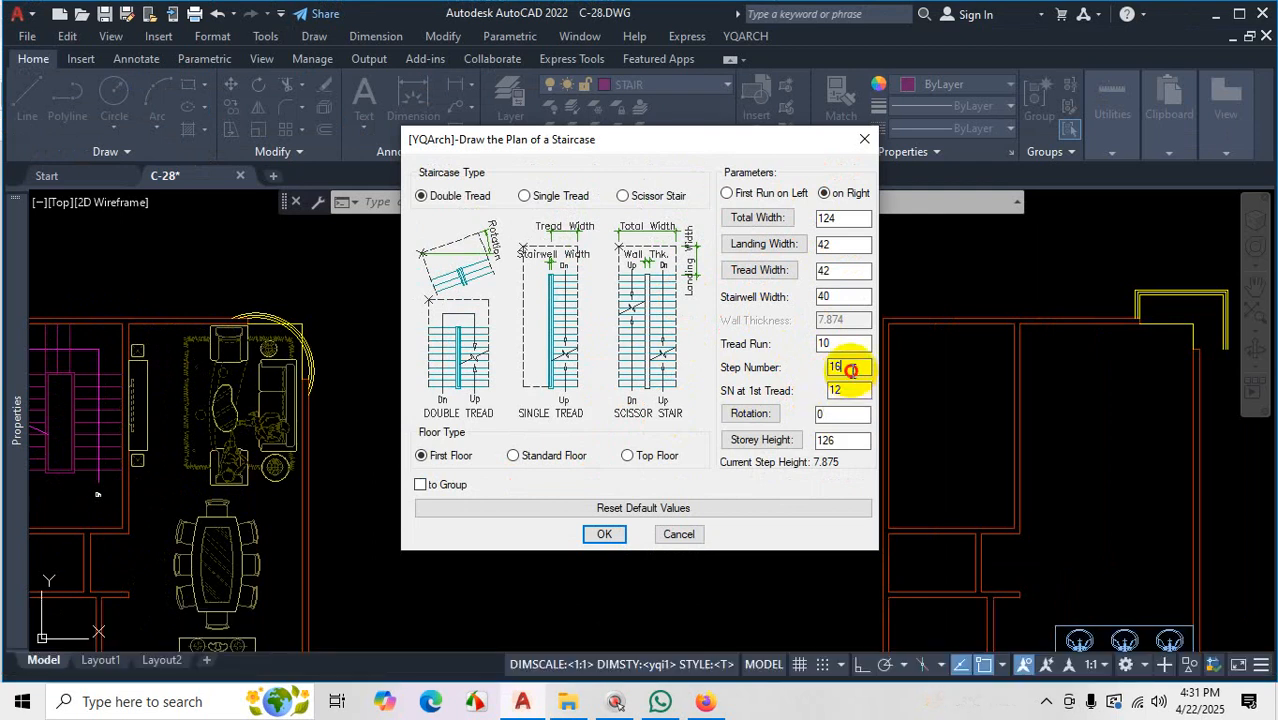
type("18")
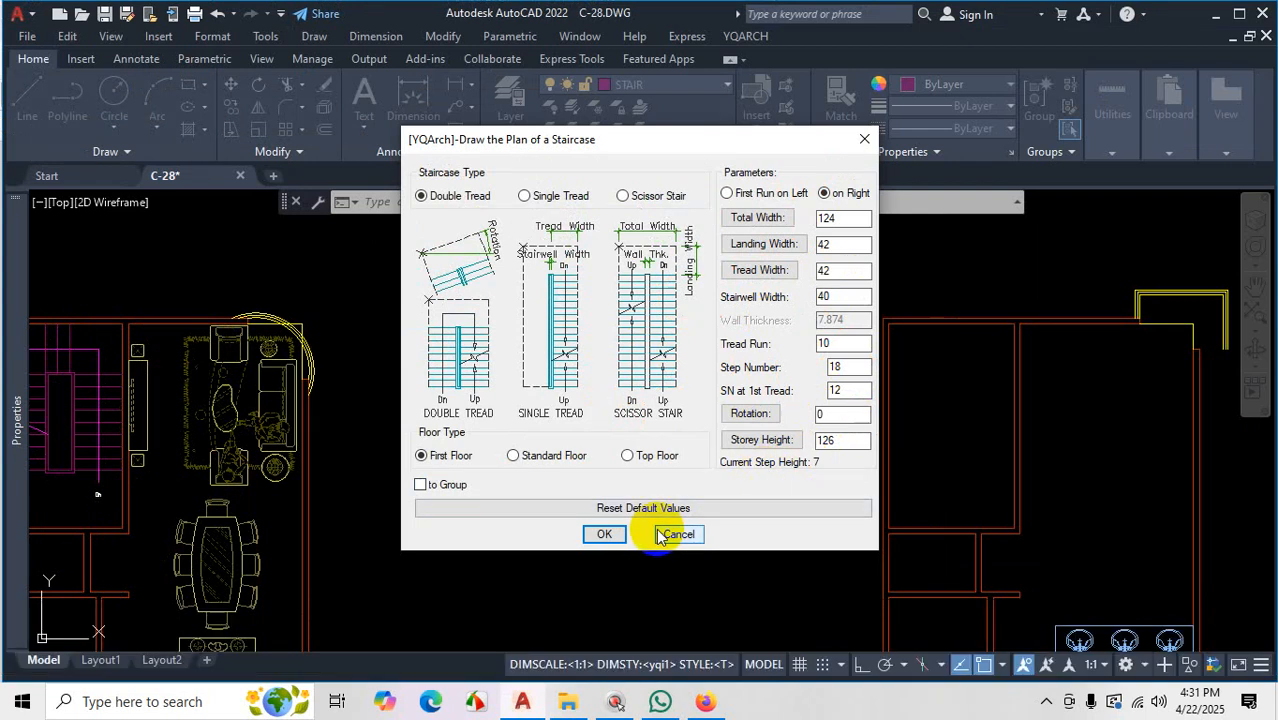
left_click(605, 535)
scroll(630, 405, "down", 3)
scroll(625, 400, "up", 3)
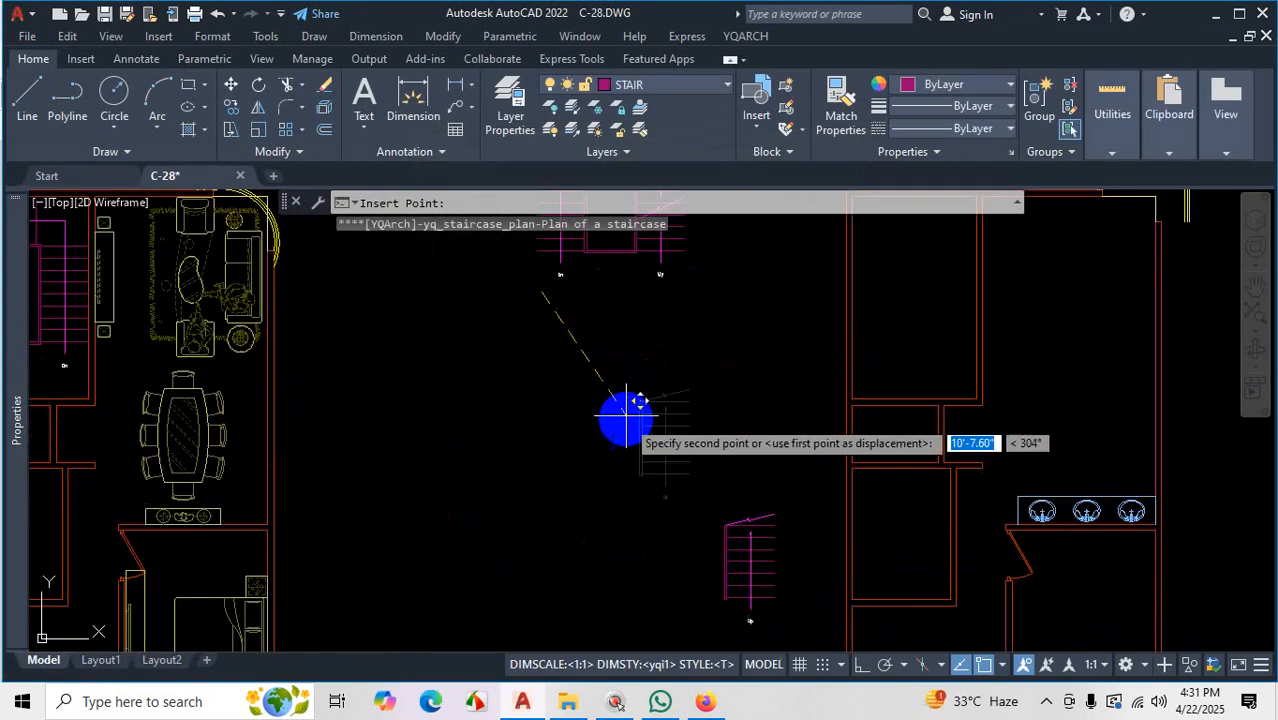
scroll(630, 398, "down", 1)
left_click(630, 398)
scroll(719, 493, "up", 3)
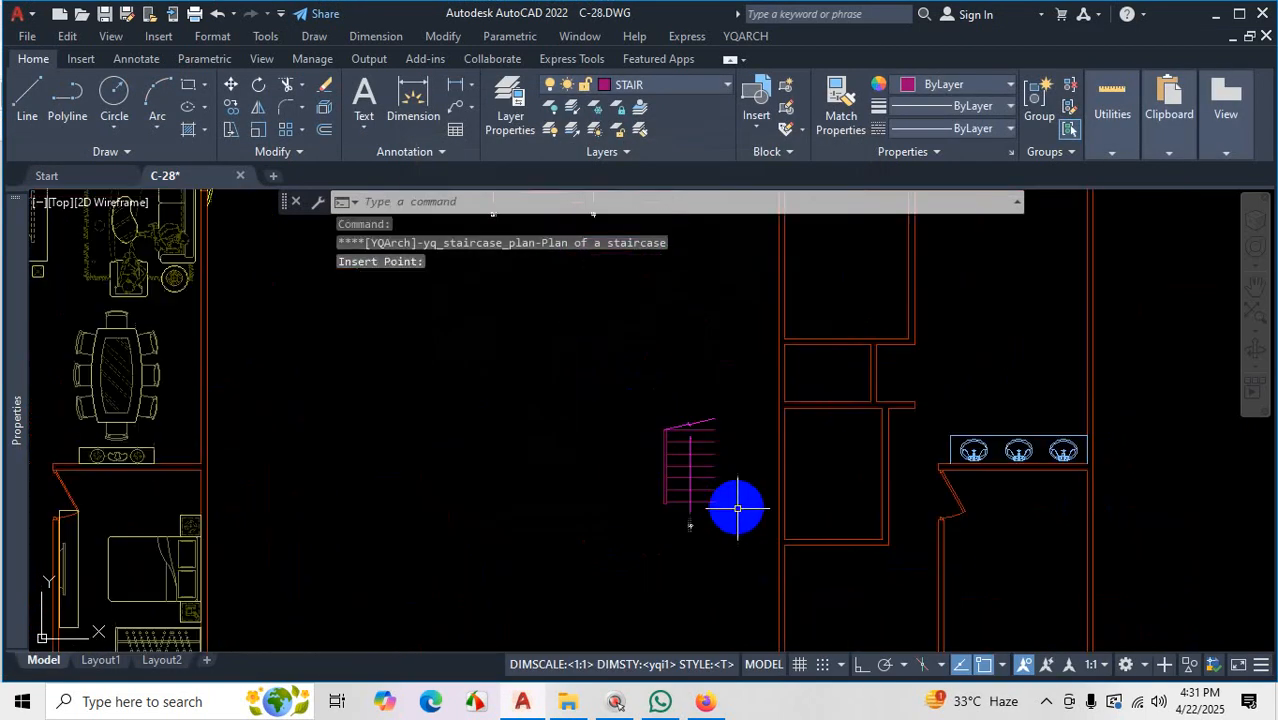
scroll(720, 507, "up", 2)
key("Escape")
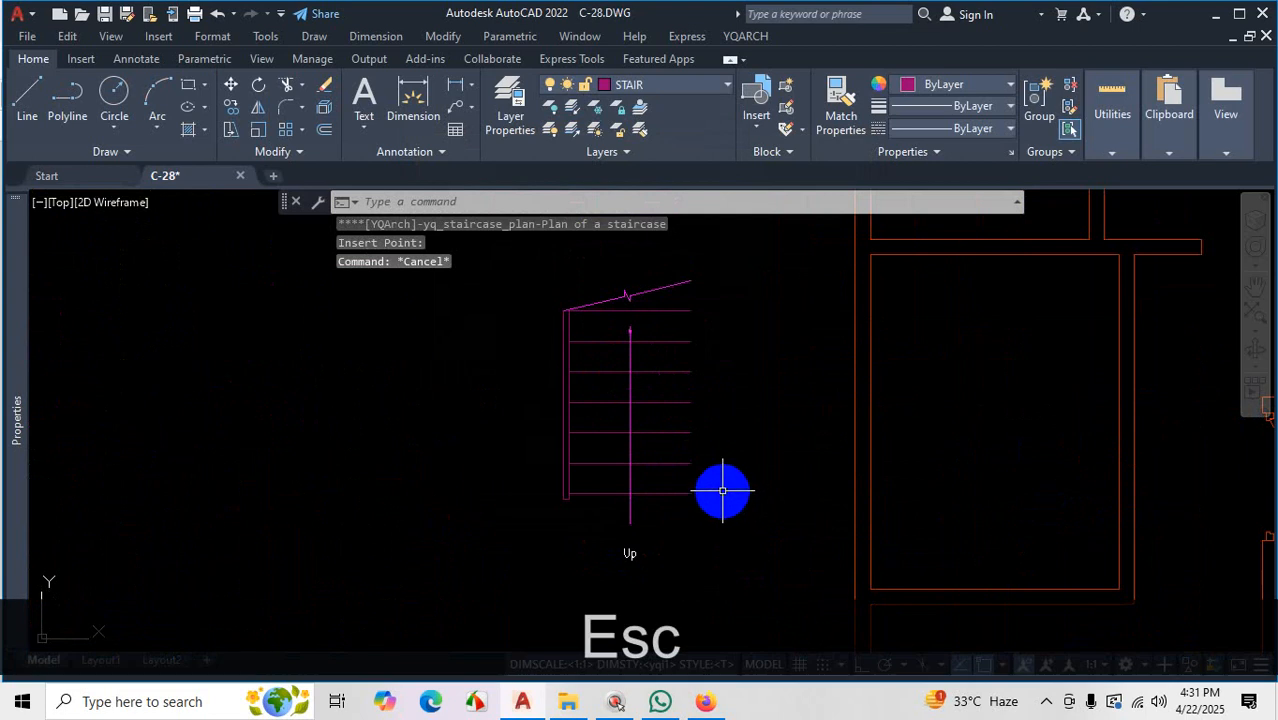
Create a Standard Floor version of the 18-step double tread staircase and place it beside the first-floor one.
left_click(746, 36)
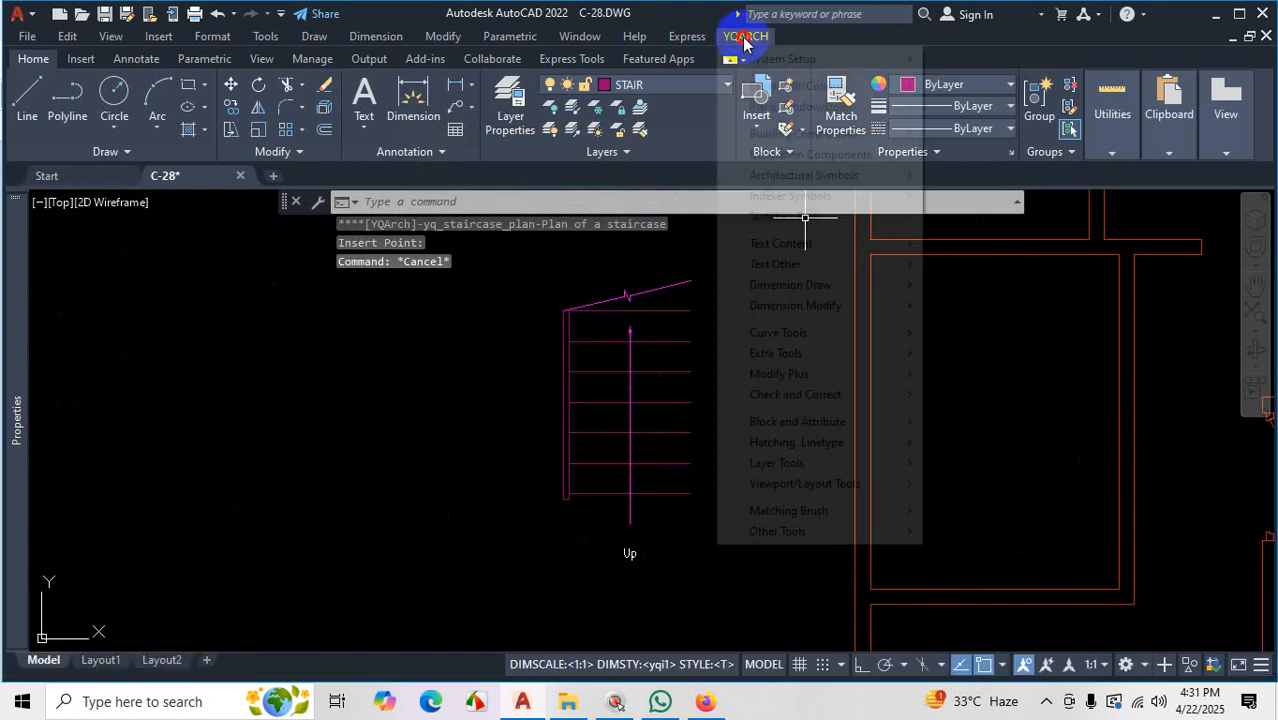
mouse_move(866, 135)
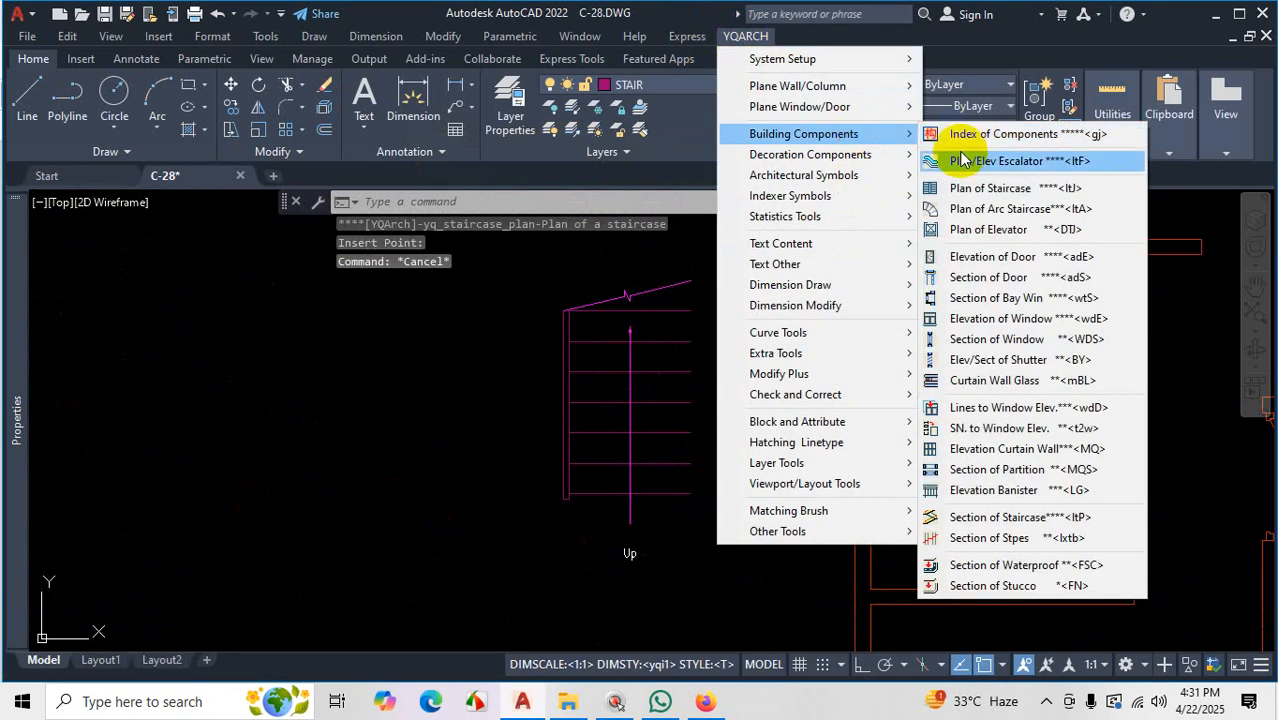
left_click(982, 188)
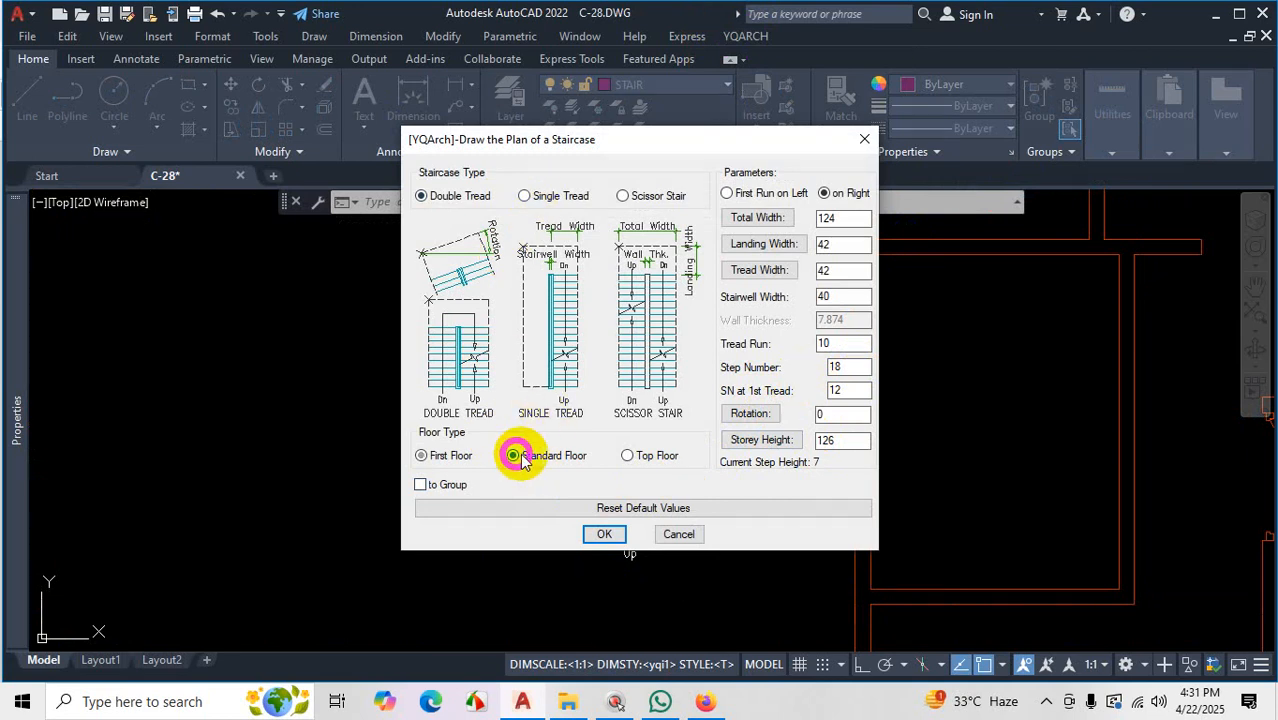
left_click(605, 534)
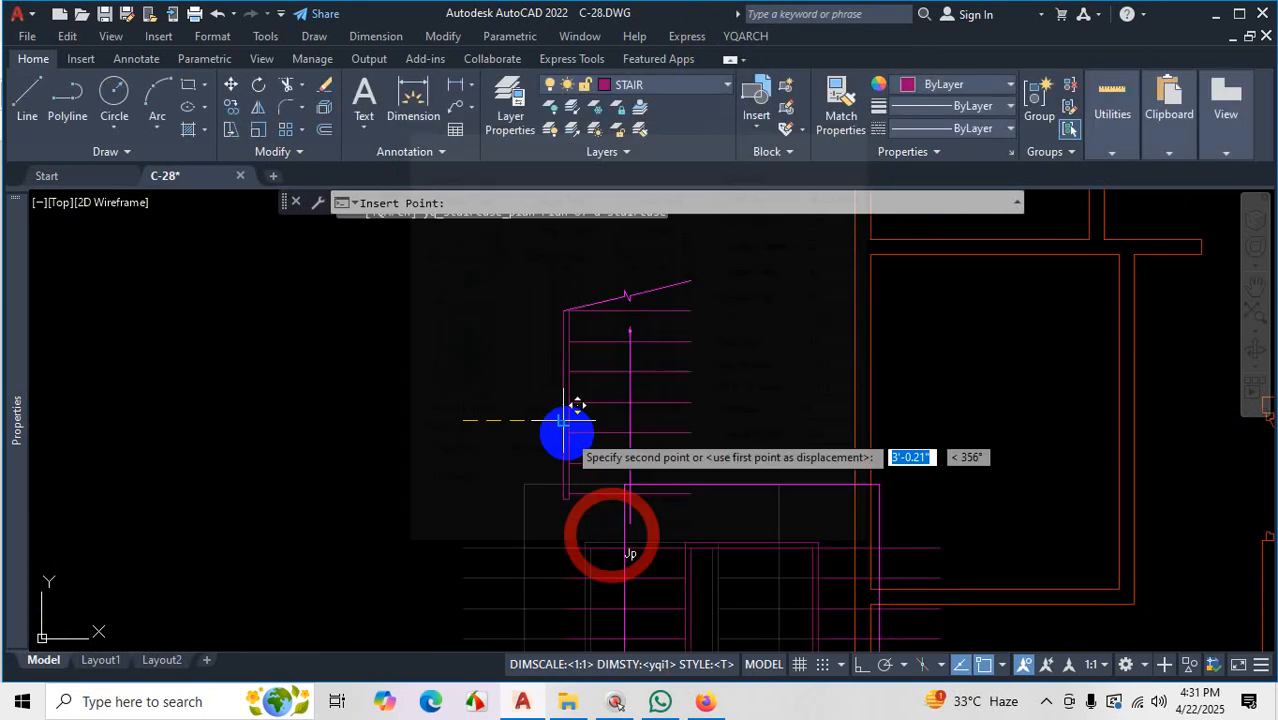
scroll(499, 328, "down", 5)
scroll(466, 300, "up", 3)
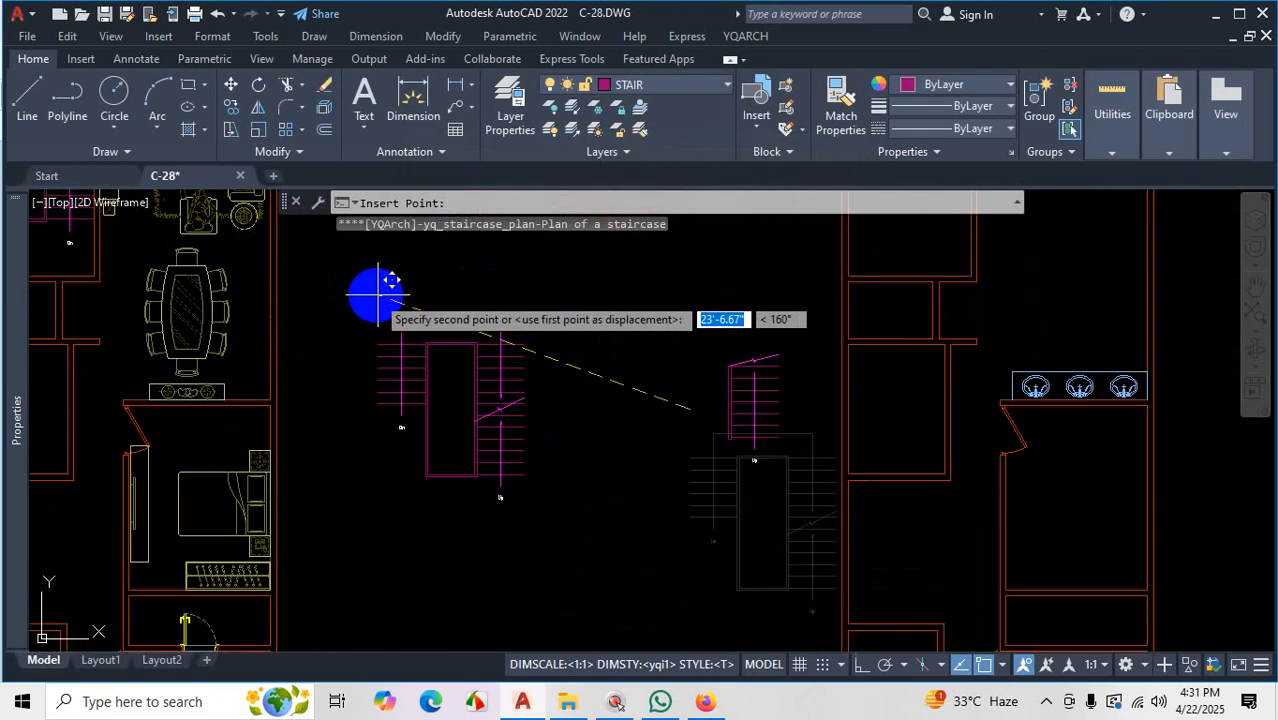
left_click(437, 305)
scroll(626, 465, "up", 2)
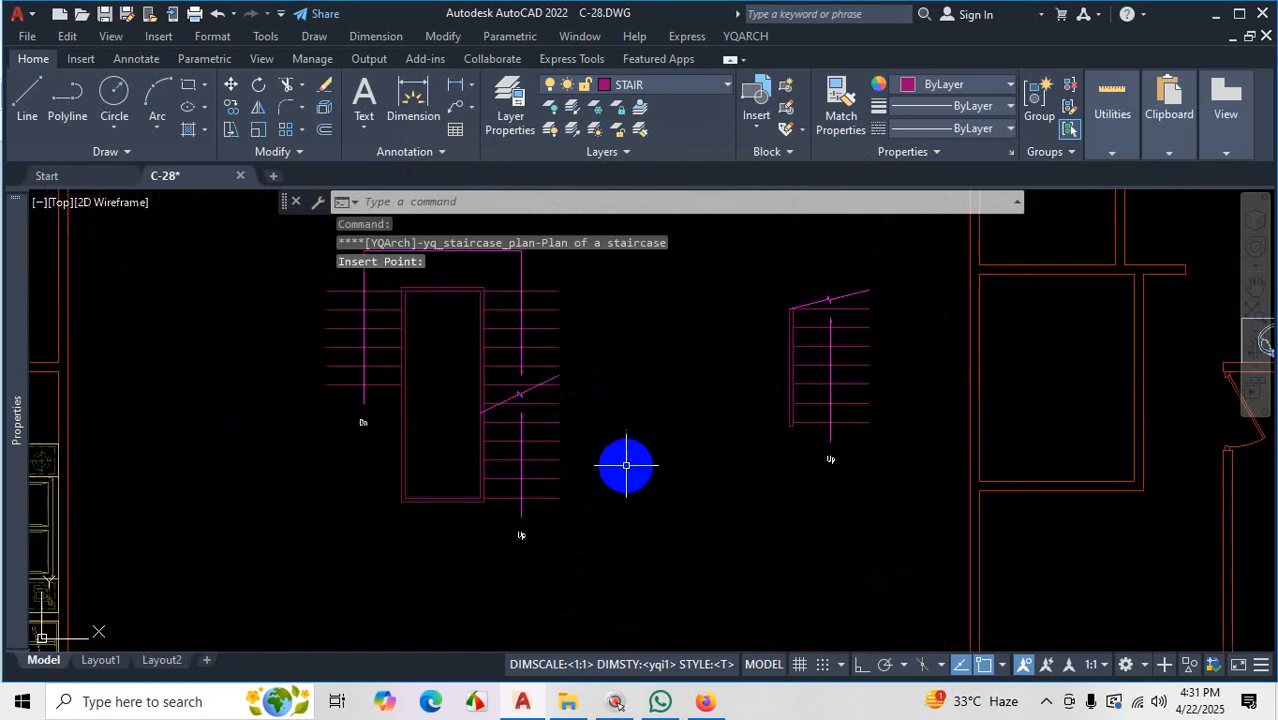
Examine the standard-floor staircase's unequal runs, comparing the steps on the Up side with those on the Dn side.
scroll(626, 465, "down", 2)
key("ctrl+1")
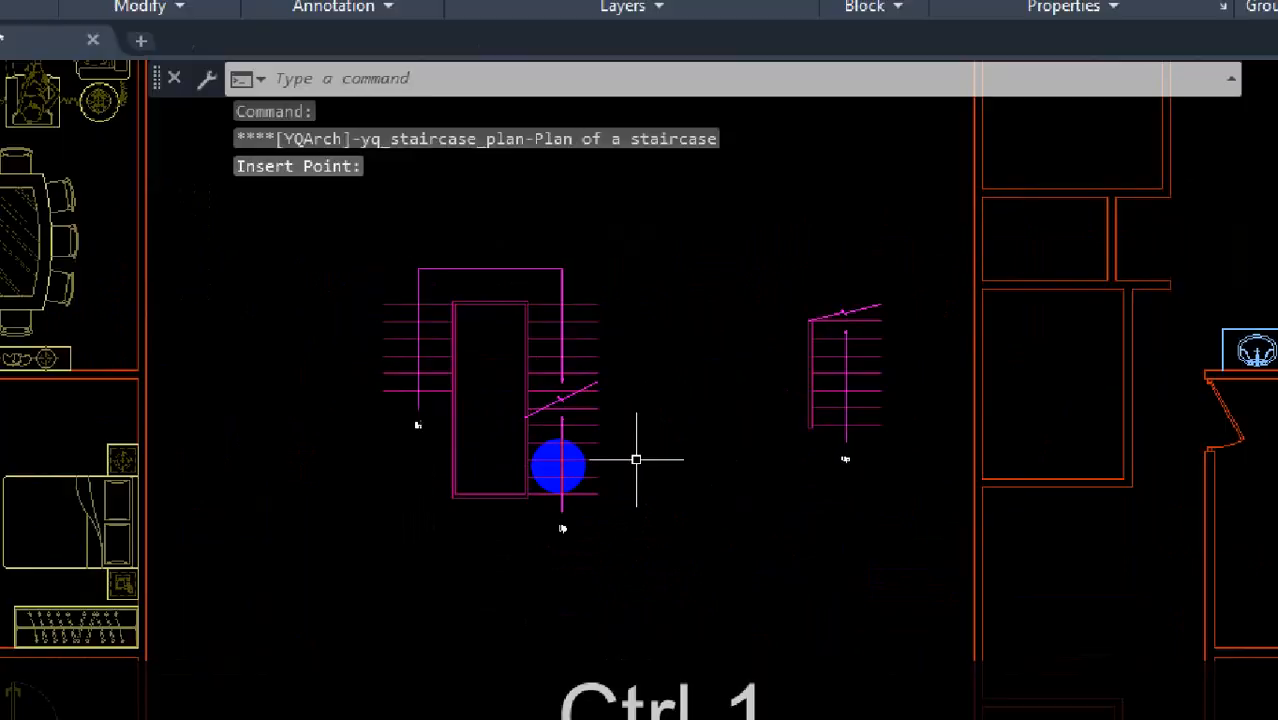
left_click_drag(601, 528, 620, 222)
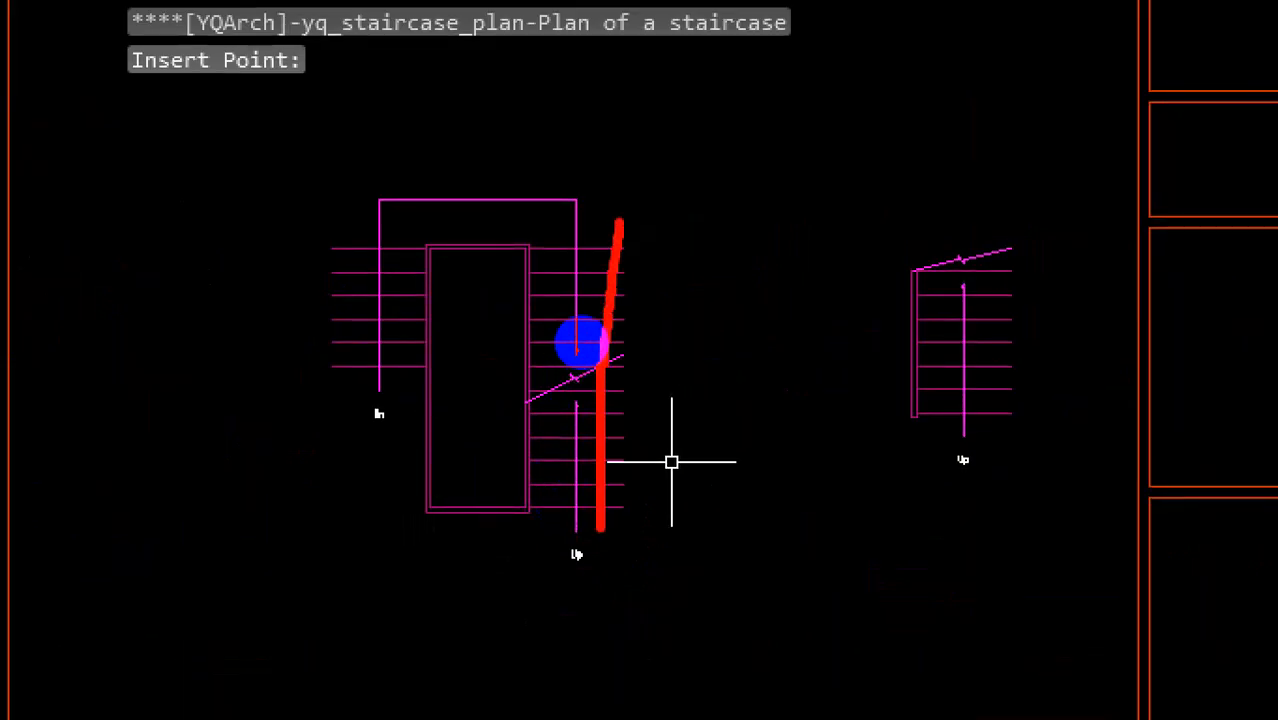
left_click_drag(630, 163, 634, 193)
mouse_move(701, 153)
left_mouse_down()
mouse_move(699, 203)
mouse_move(745, 196)
left_mouse_up()
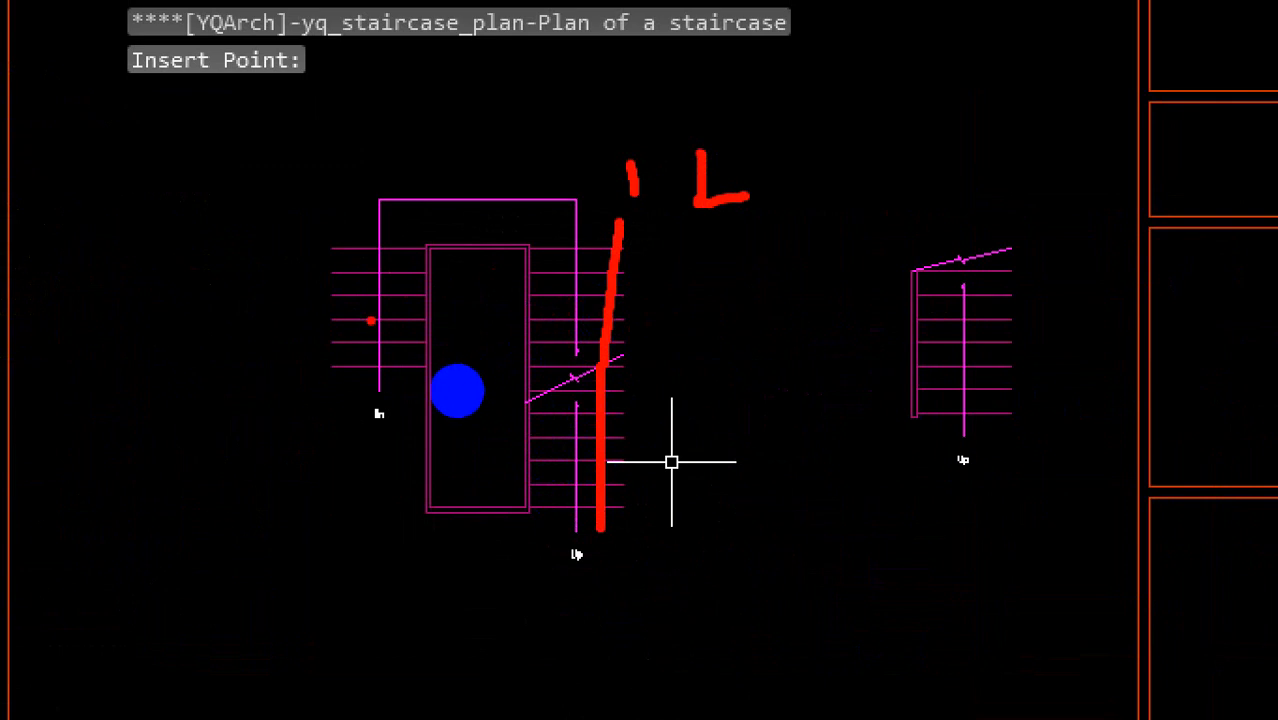
left_click_drag(374, 259, 384, 345)
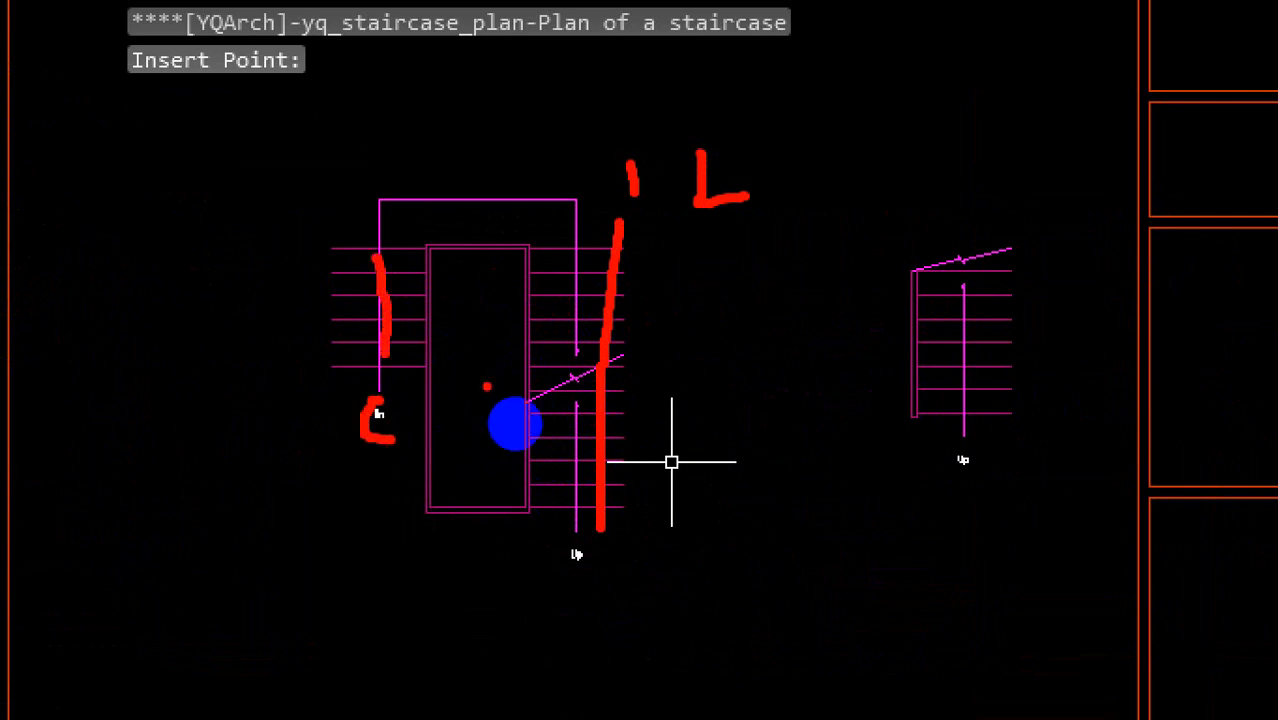
key("Escape")
scroll(640, 412, "down", 2)
scroll(720, 416, "up", 4)
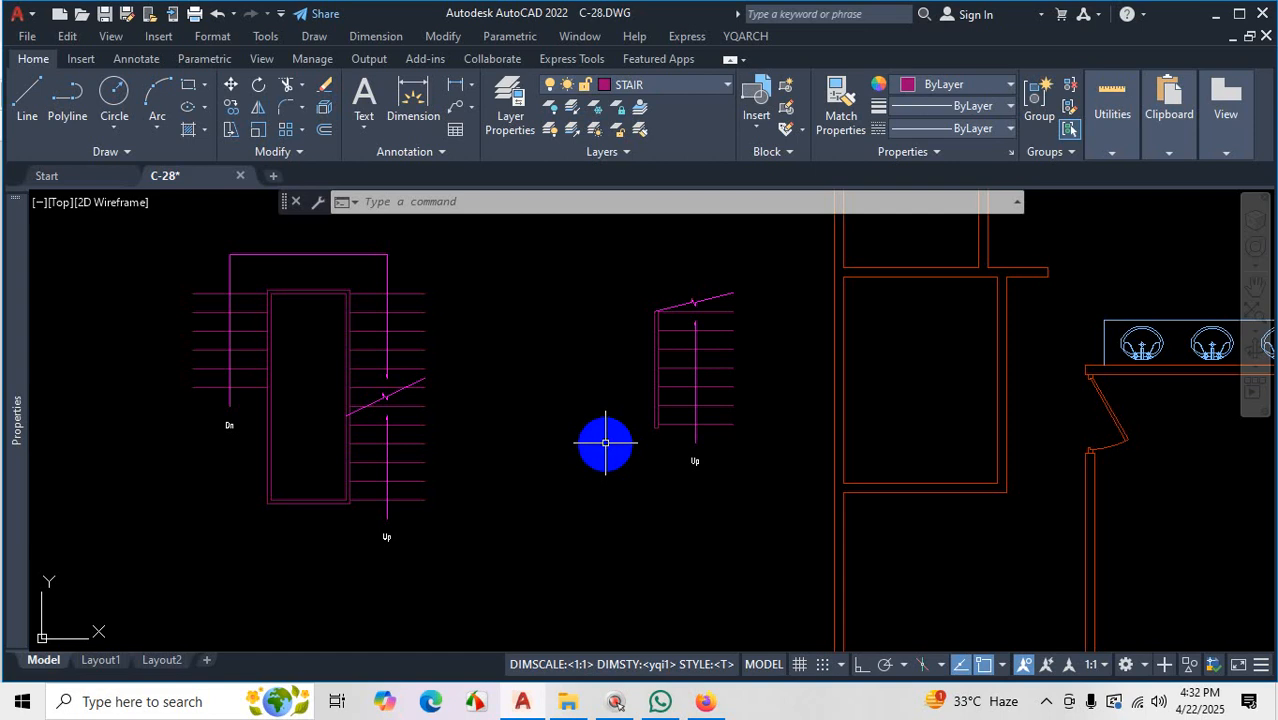
scroll(605, 442, "down", 5)
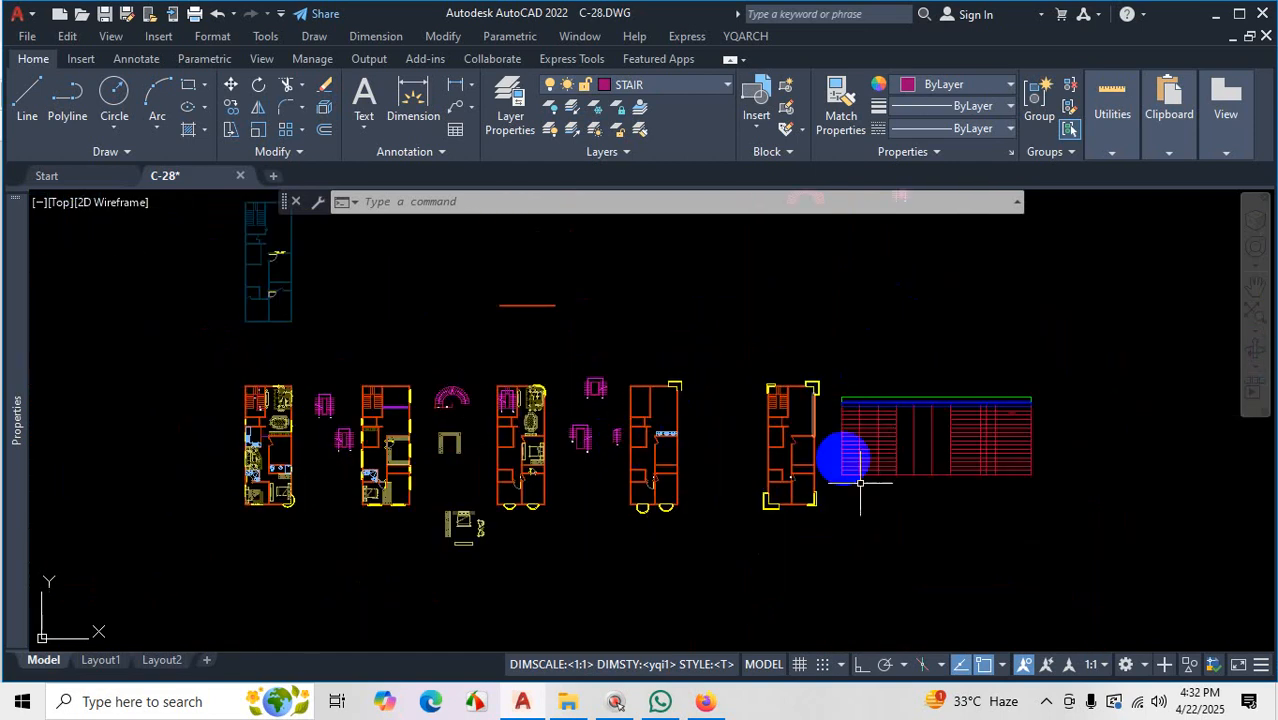